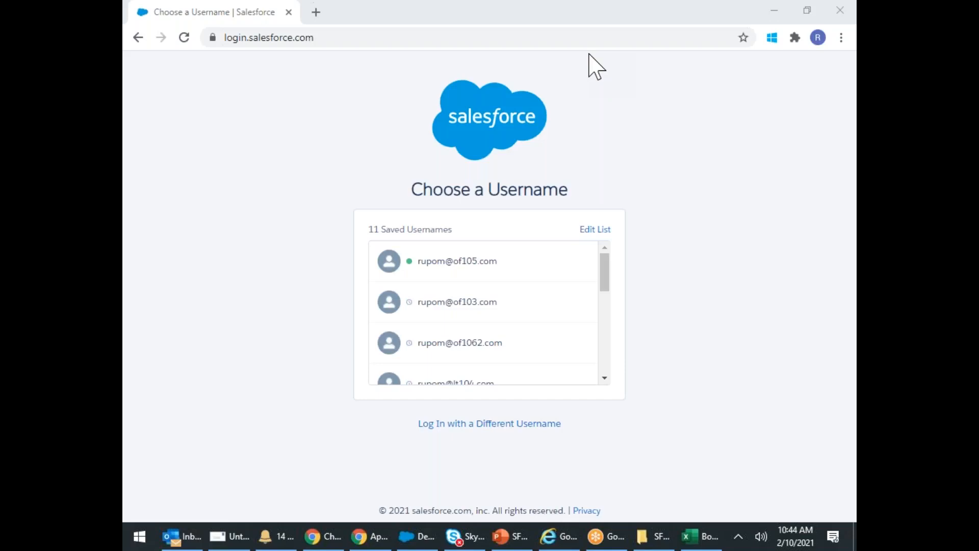
- Log in to Salesforce under a different, unsaved username, entering the account's username and password
left_click(364, 31)
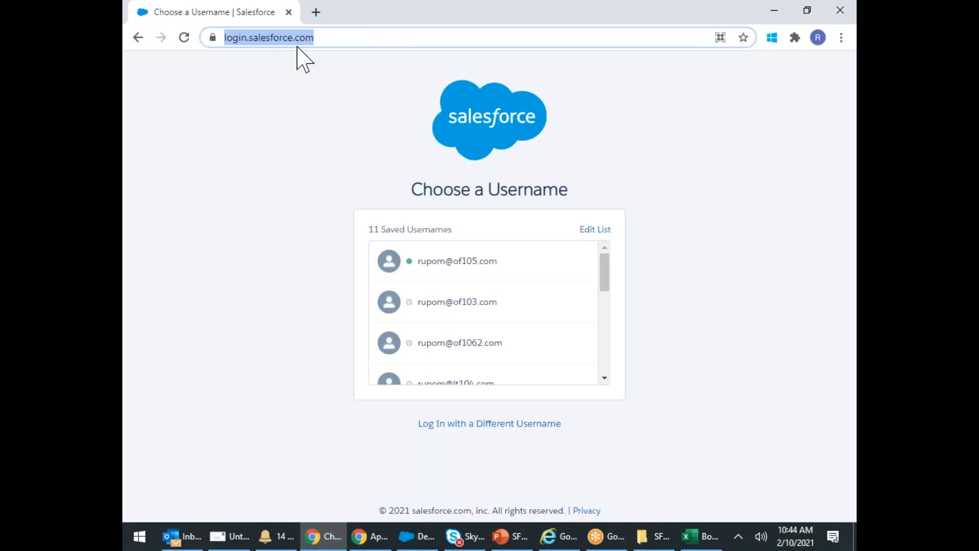
scroll(609, 345, "down", 5)
left_click(497, 424)
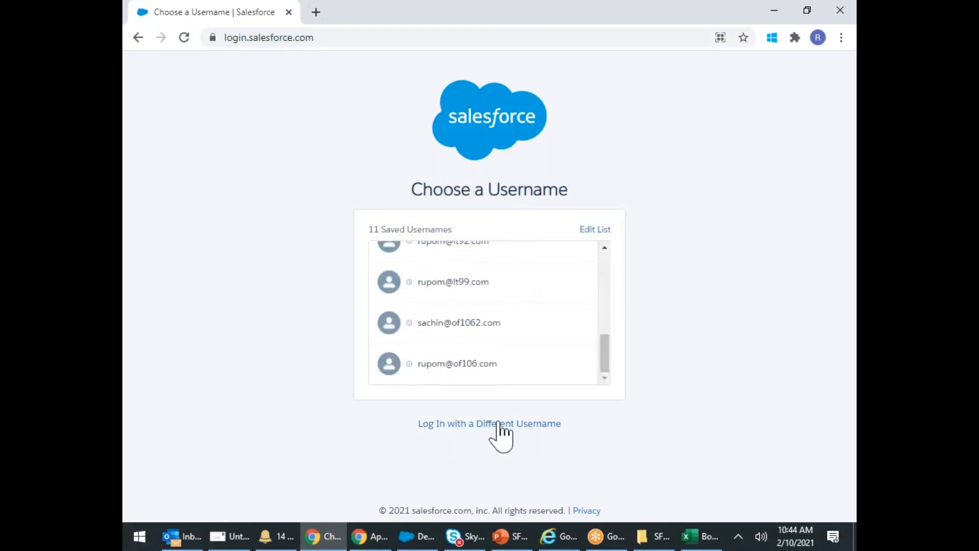
left_click(400, 225)
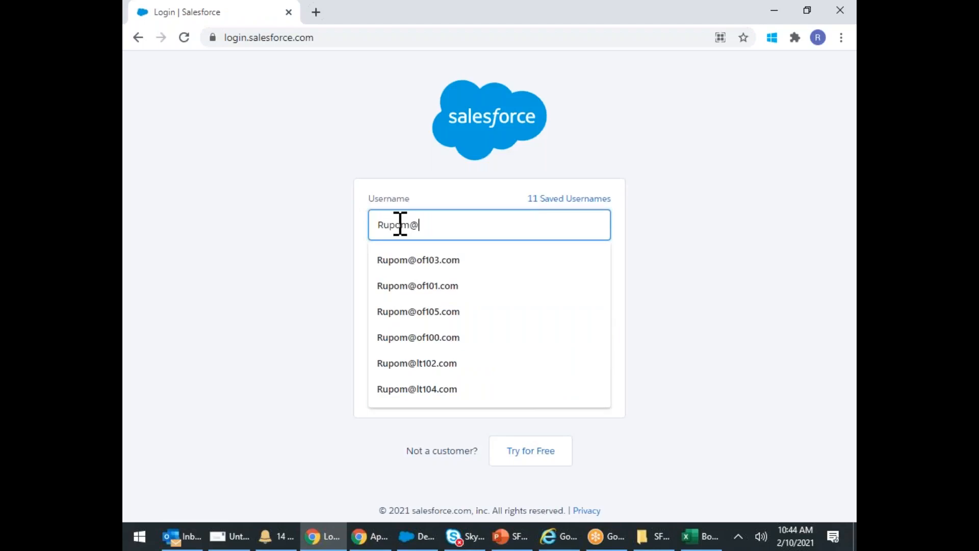
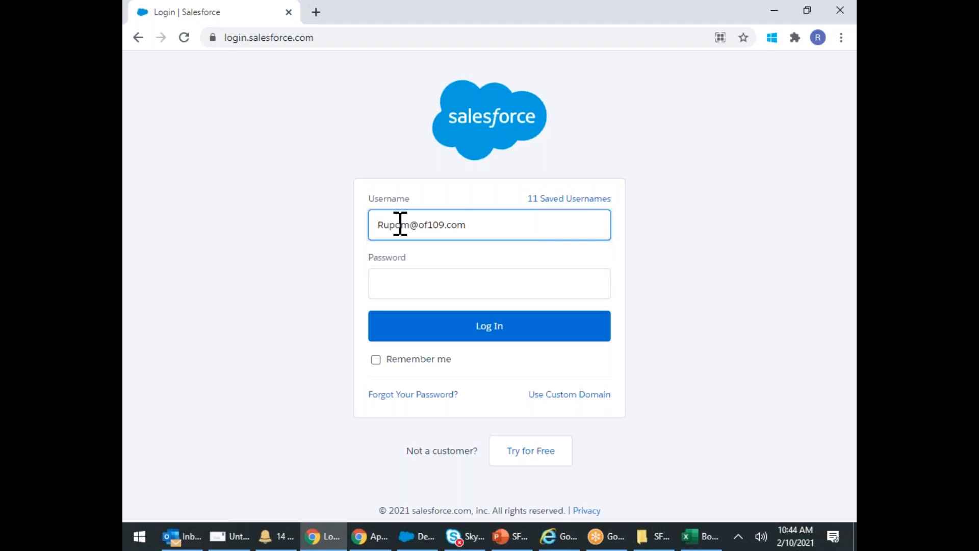
key("Tab")
type("•••")
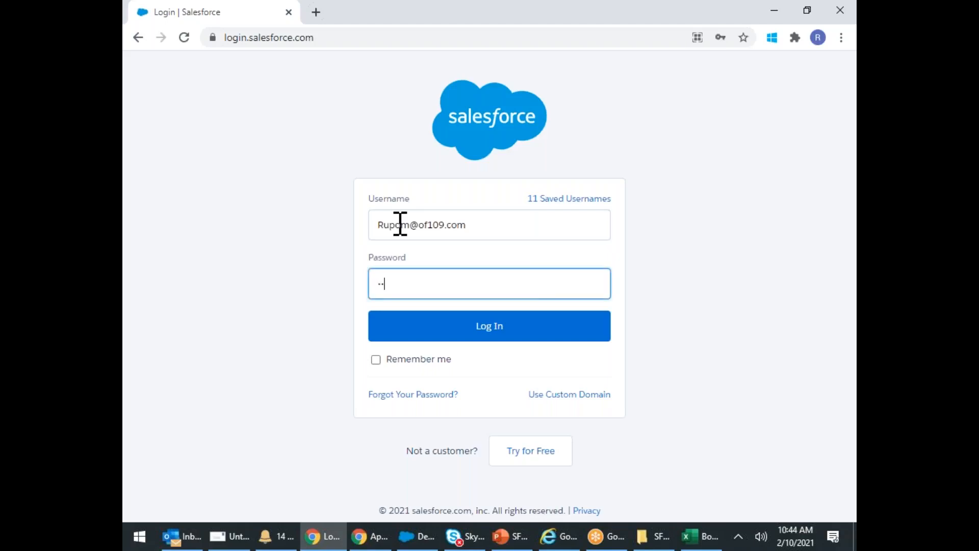
type("•••••")
key("Return")
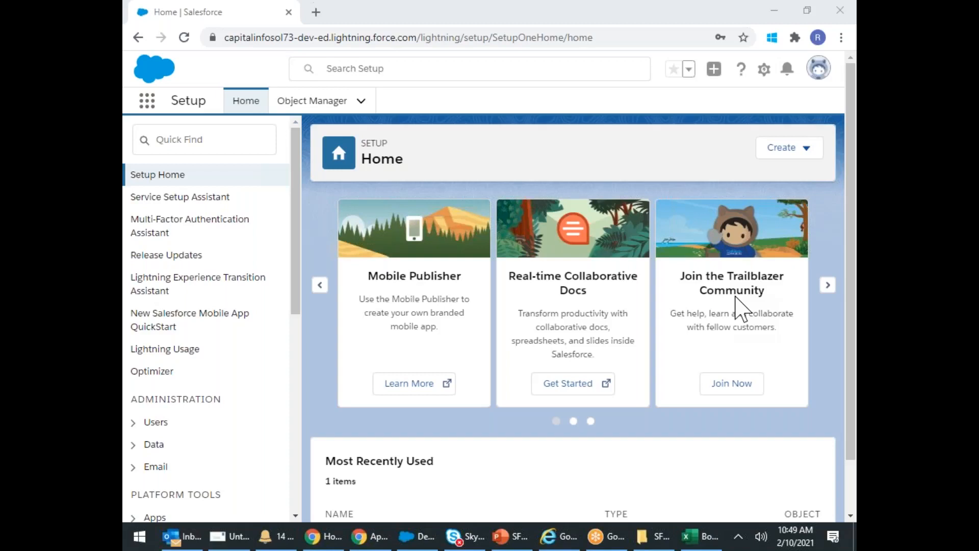
left_click(453, 107)
- Open the Sales app from the App Launcher's View All list and go to the Contacts tab
left_click(146, 108)
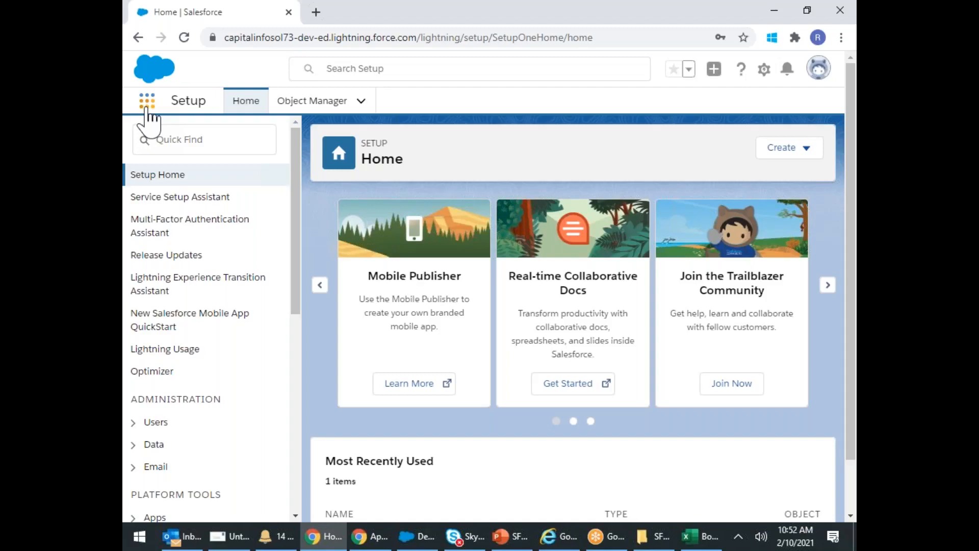
left_click(146, 108)
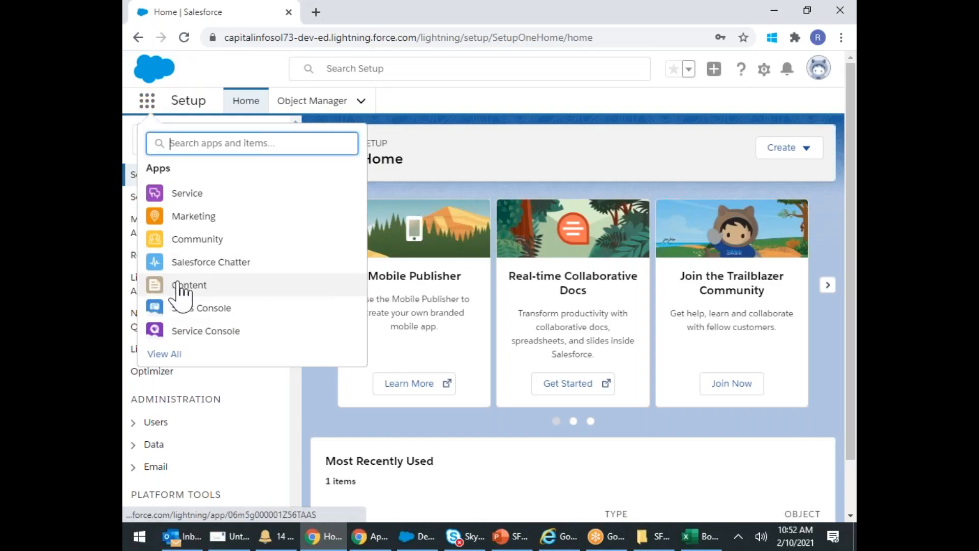
left_click(175, 356)
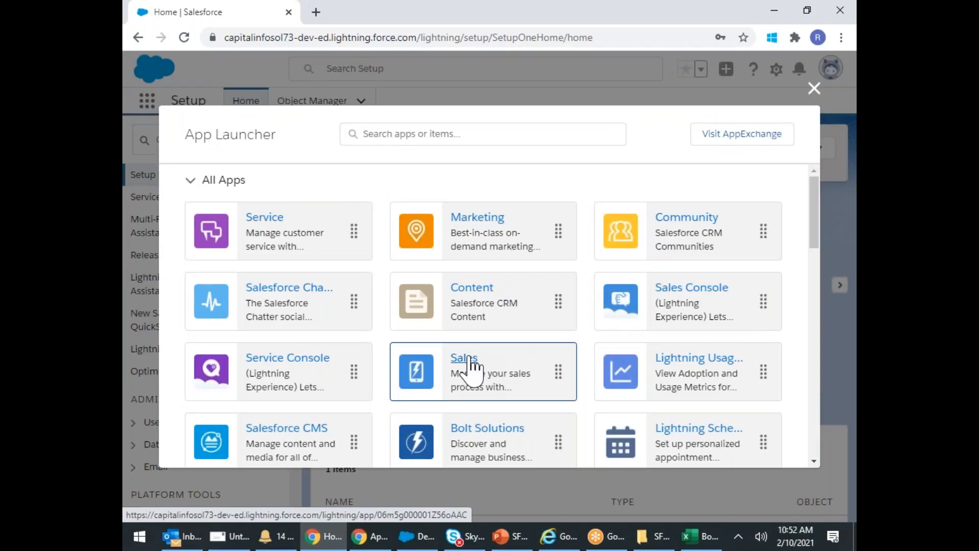
left_click(465, 363)
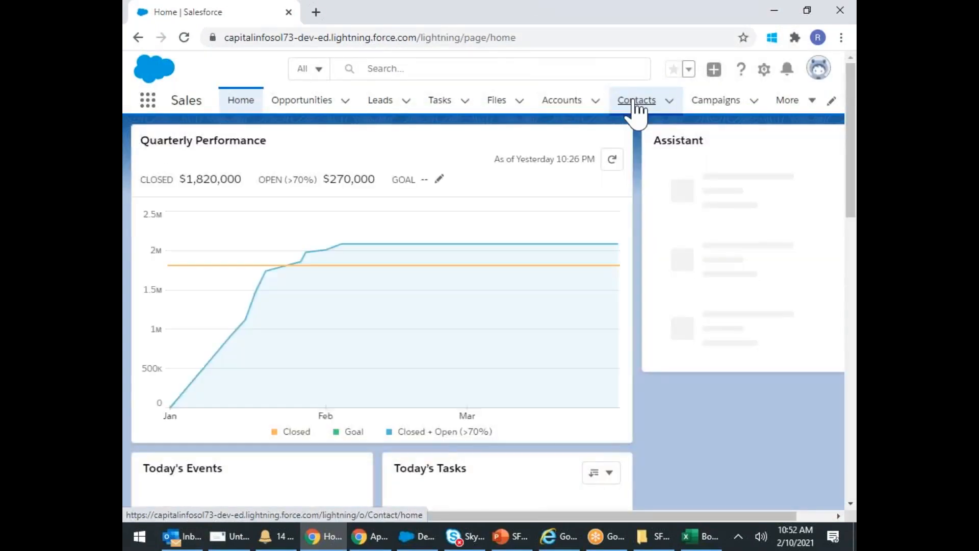
left_click(636, 102)
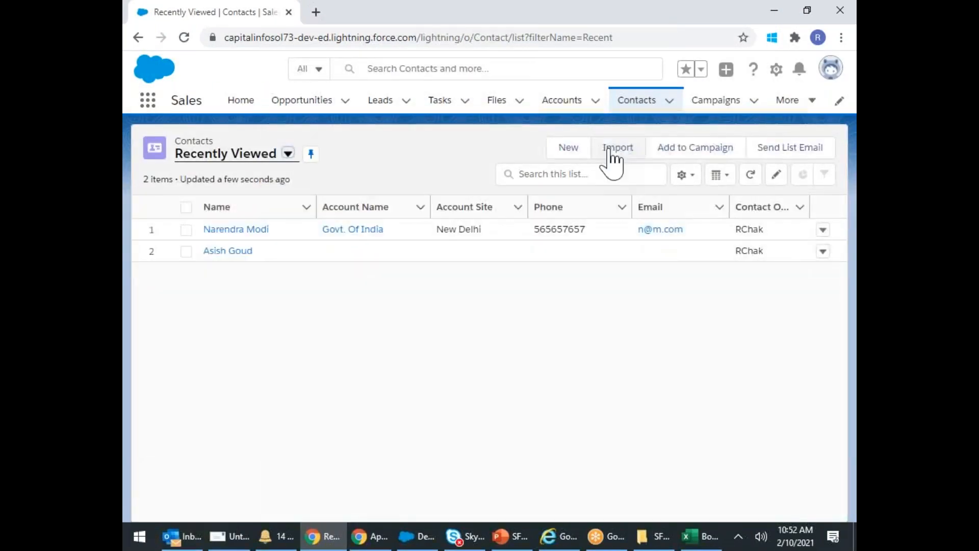
- Start a new contact with salutation Mrs., entering the contact's first and last name
left_click(568, 149)
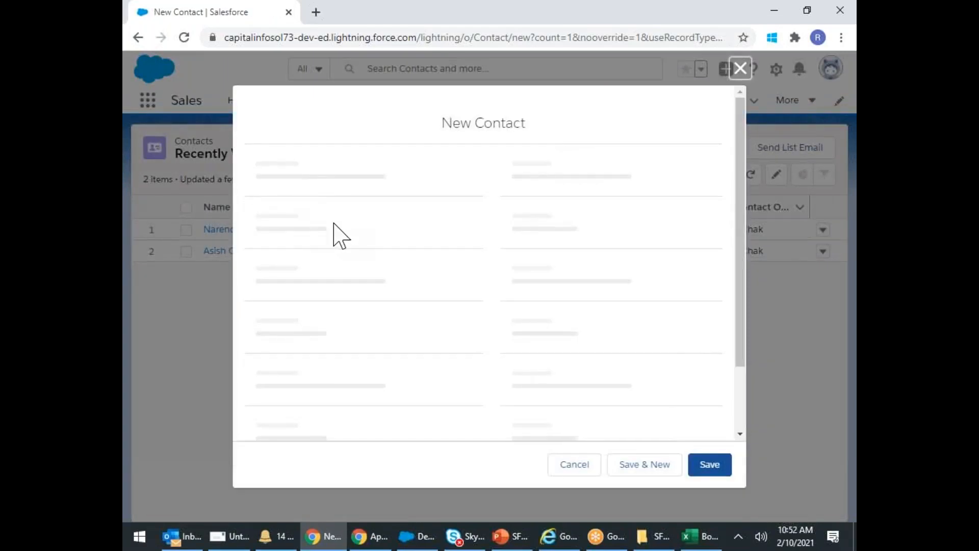
left_click(331, 269)
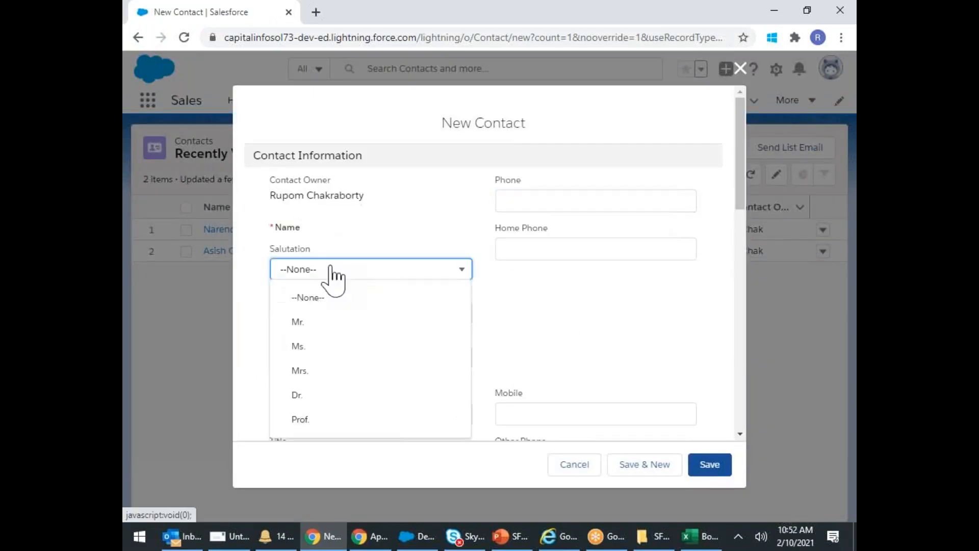
left_click(300, 371)
left_click(306, 308)
type("Kareena")
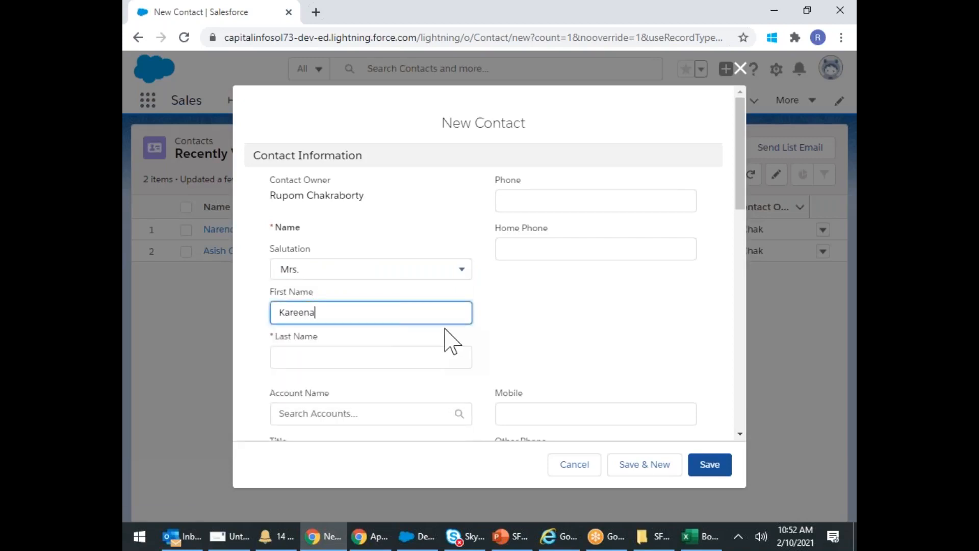
key("Tab")
type("Kapoor")
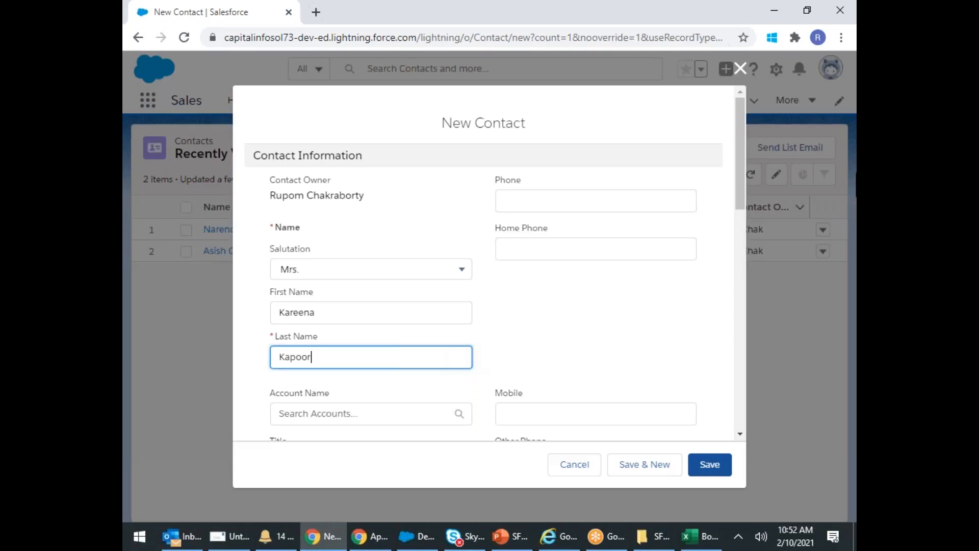
- Enter values in the Phone, Home Phone and Mobile fields, then save the new contact
left_click(534, 201)
type("Ruoom")
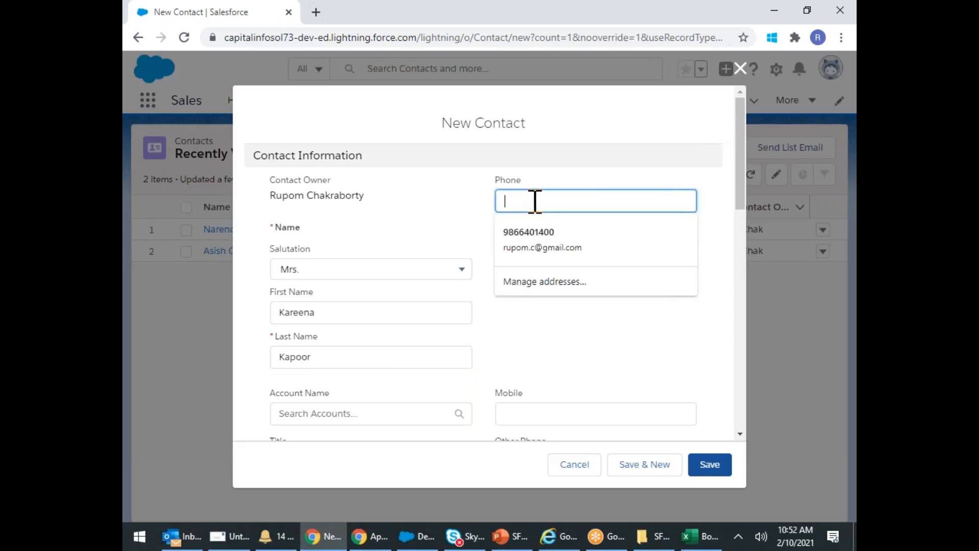
key("BackSpace")
key("BackSpace")
key("BackSpace")
key("BackSpace")
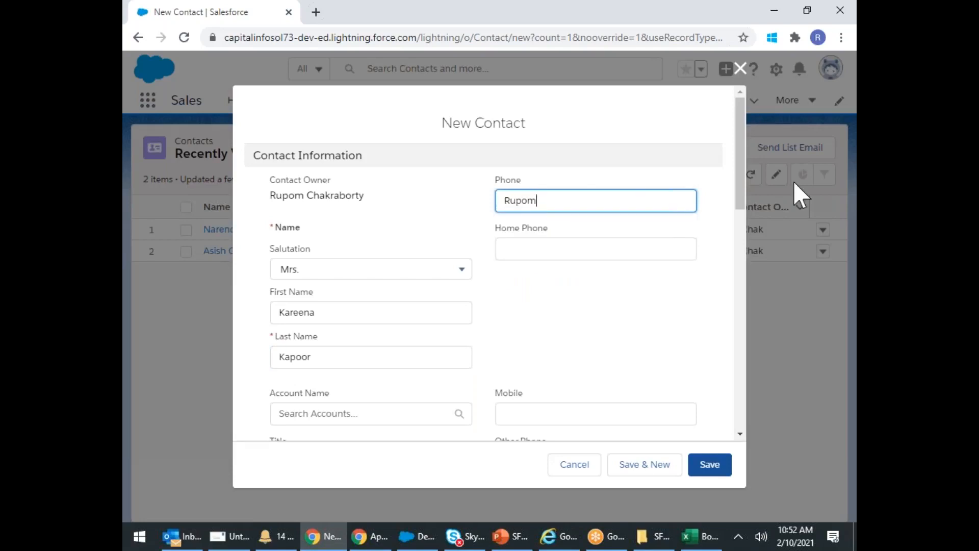
left_click(545, 248)
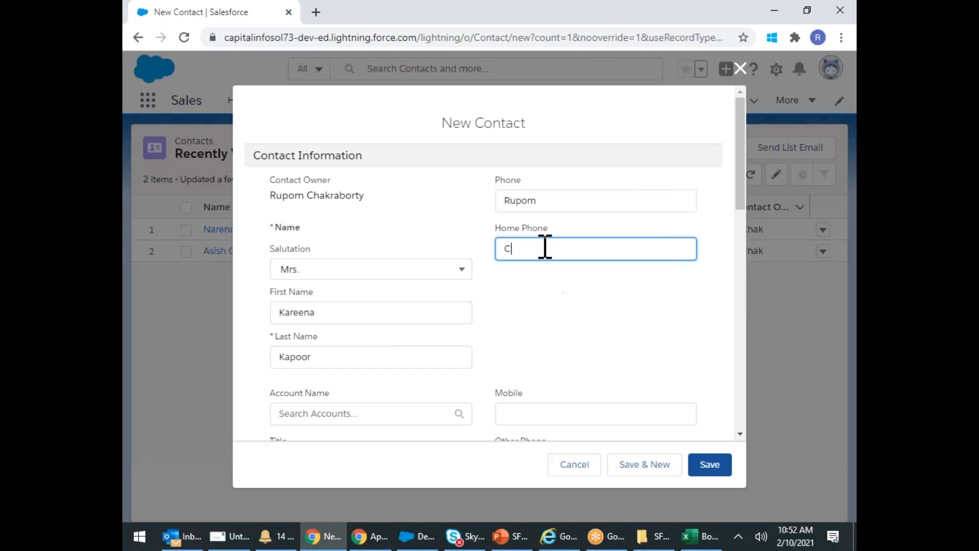
scroll(564, 291, "down", 3)
left_click(528, 271)
type("Hyderabad")
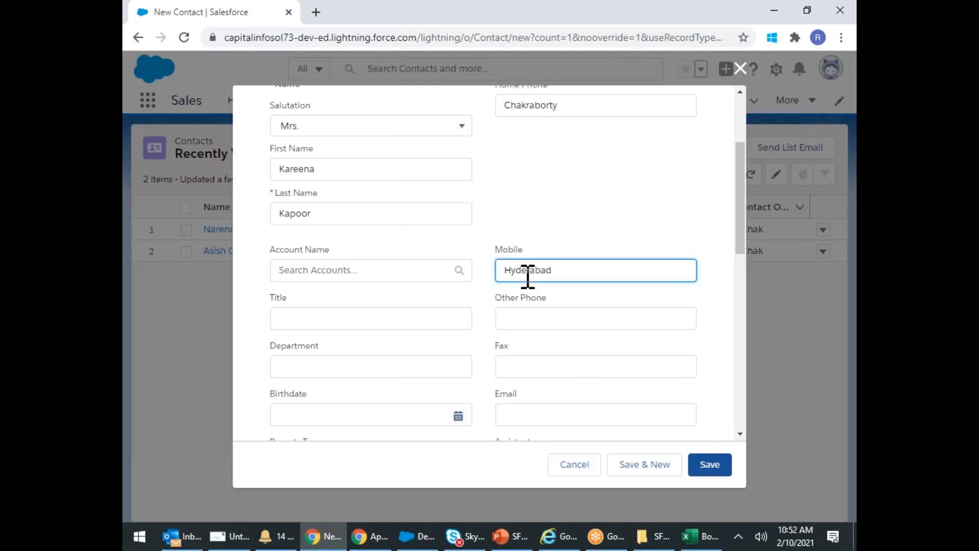
left_click(709, 465)
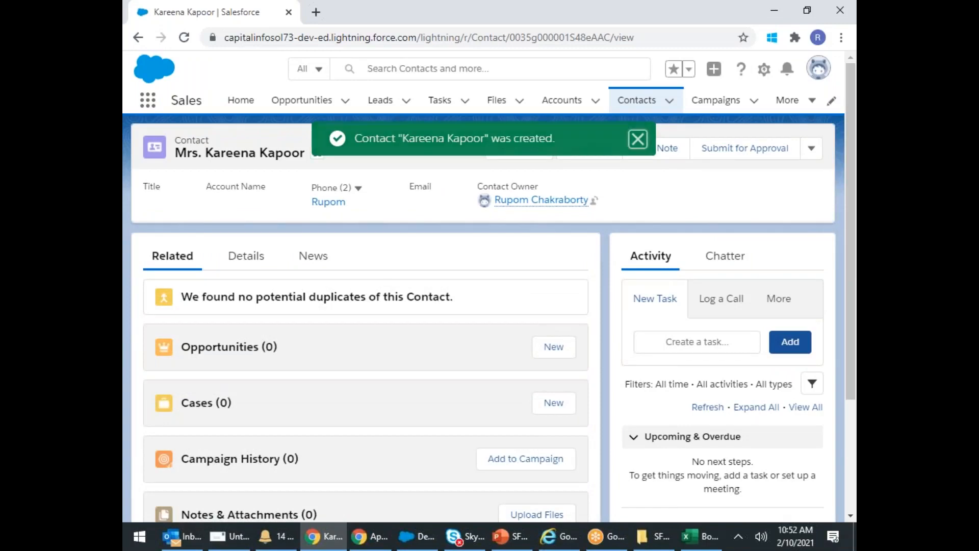
- Show the saved contact's Details tab with its name, Phone, Home Phone and Mobile values
left_click(253, 258)
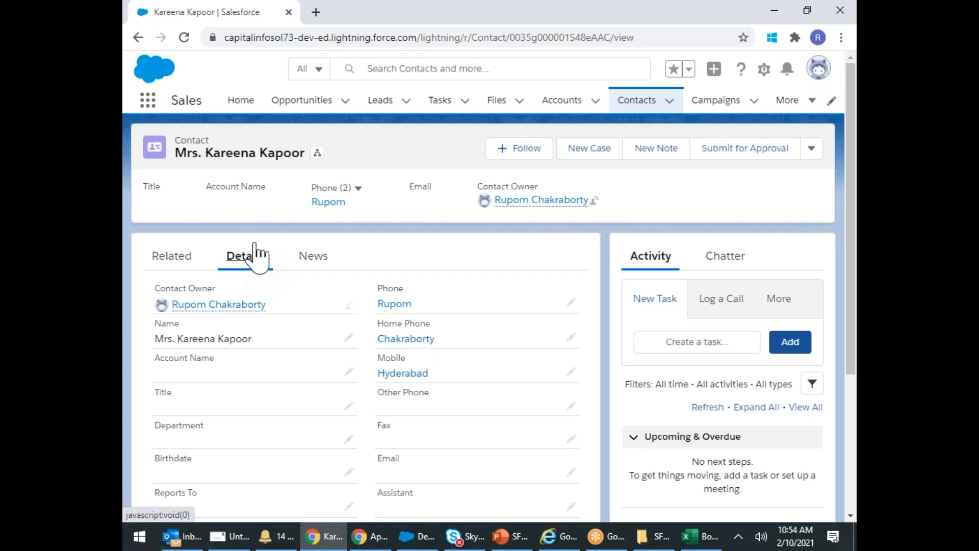
scroll(300, 250, "down", 1)
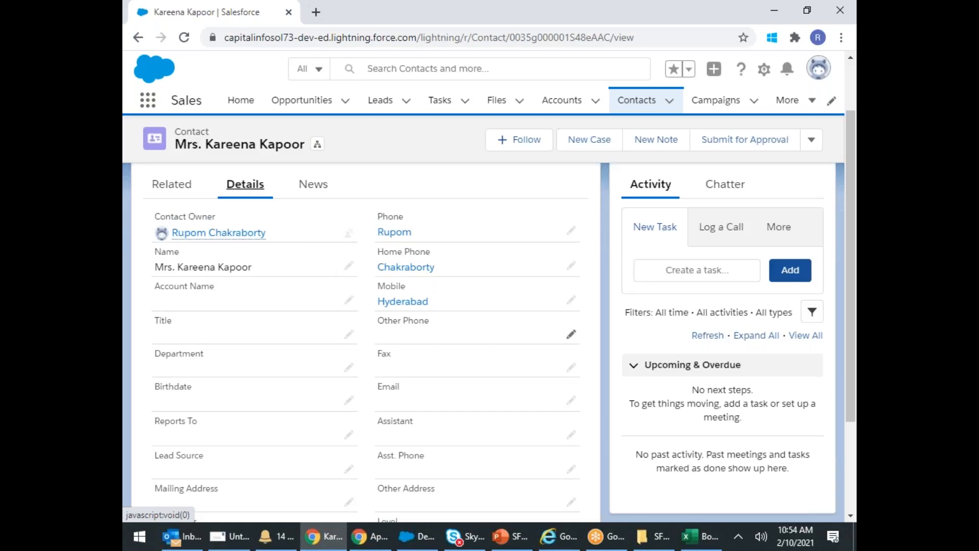
scroll(401, 320, "up", 3)
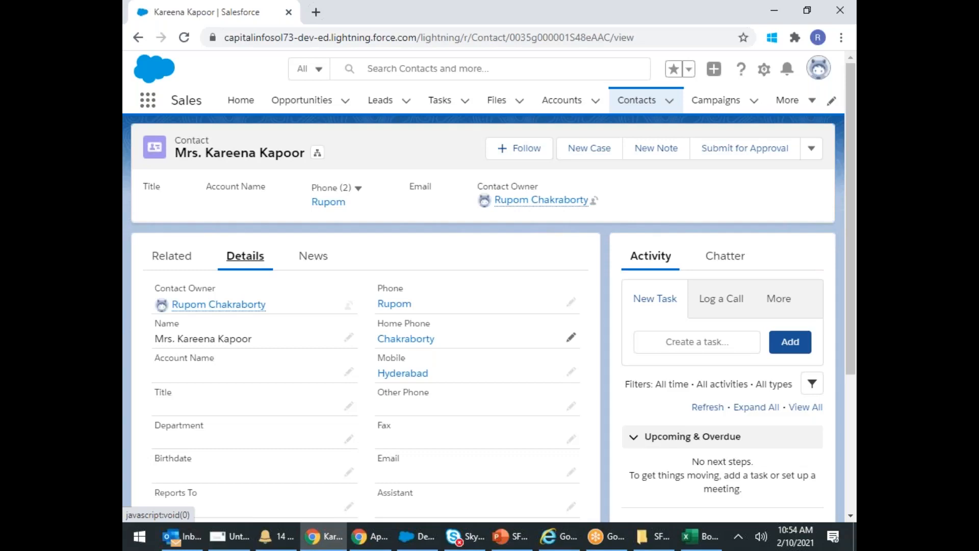
scroll(403, 305, "down", 3)
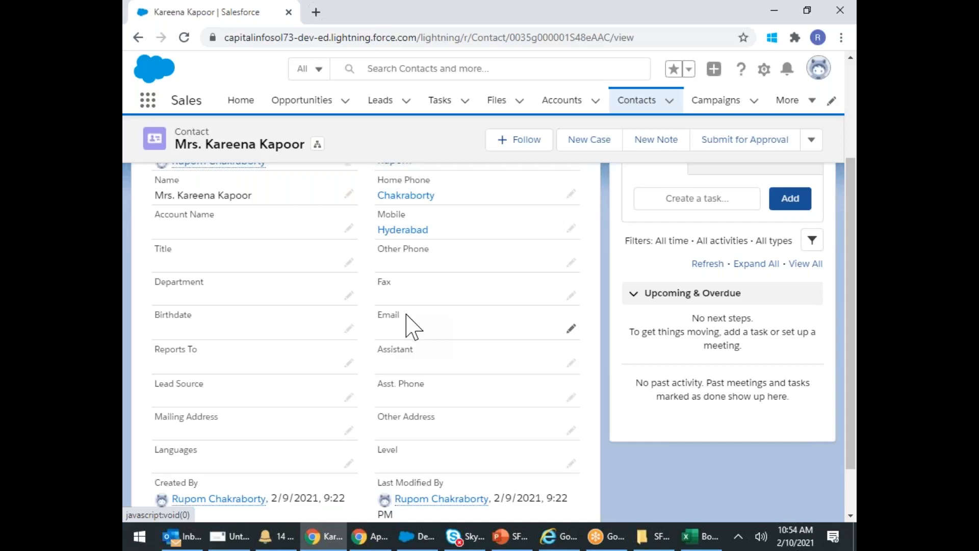
scroll(406, 325, "up", 3)
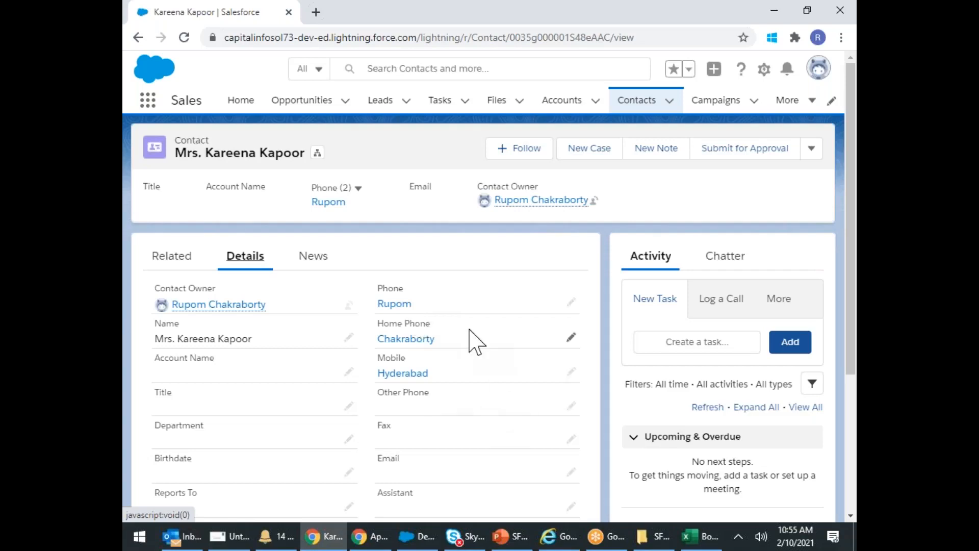
scroll(464, 334, "down", 3)
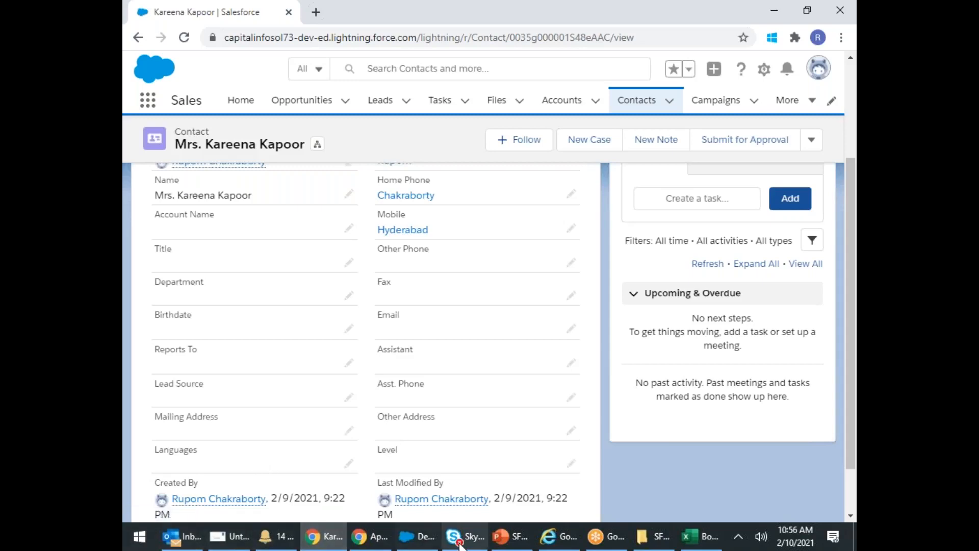
- Create a new blank presentation from PowerPoint's File > New
left_click(507, 545)
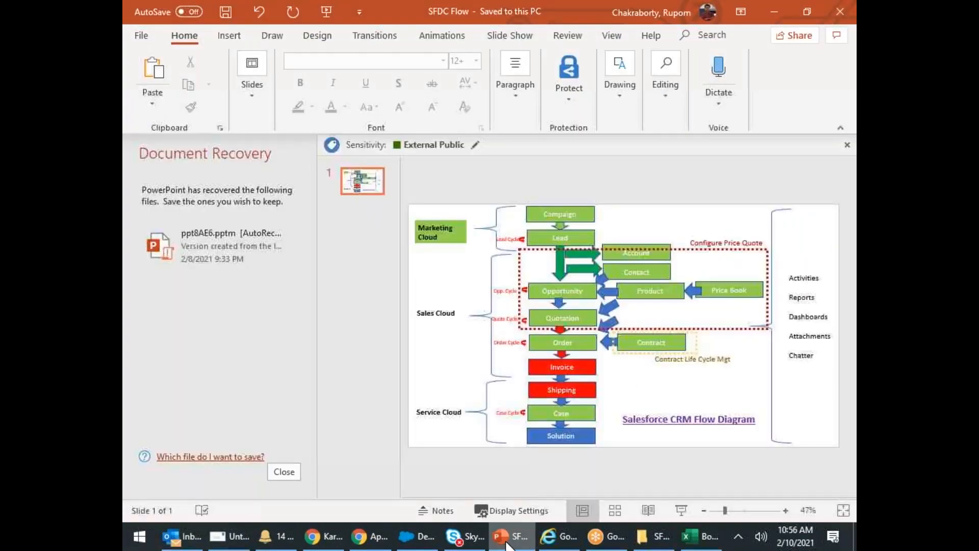
left_click(141, 35)
left_click(162, 99)
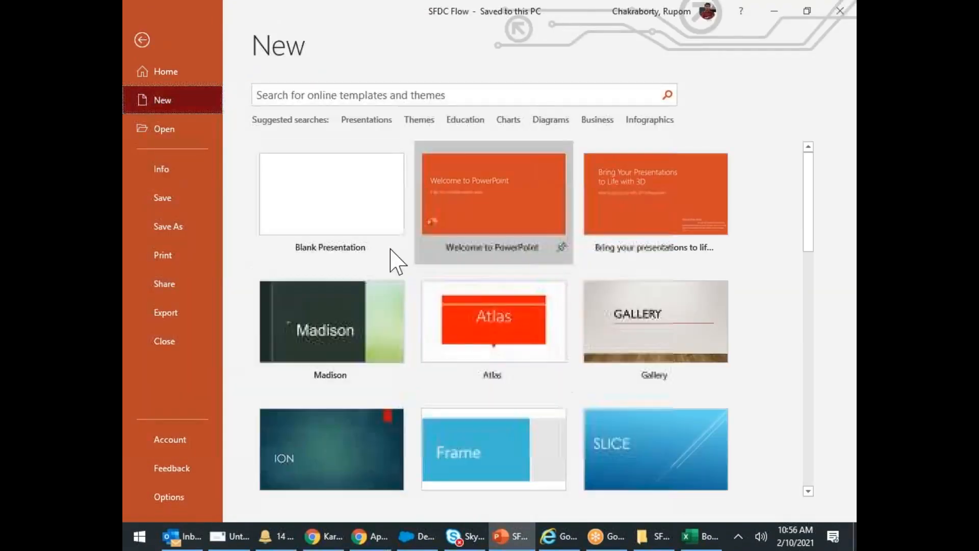
left_click(329, 220)
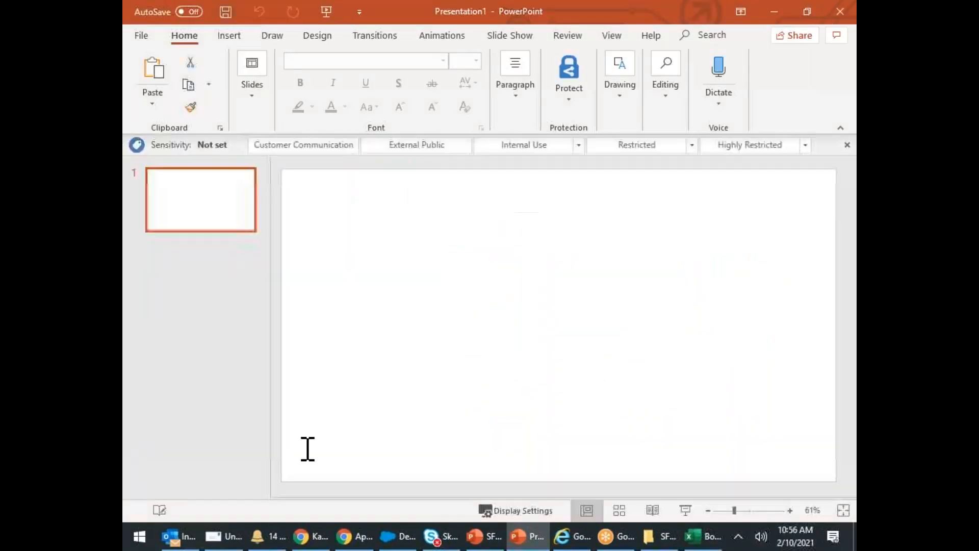
- Add a second slide with the Blank layout
left_click(255, 100)
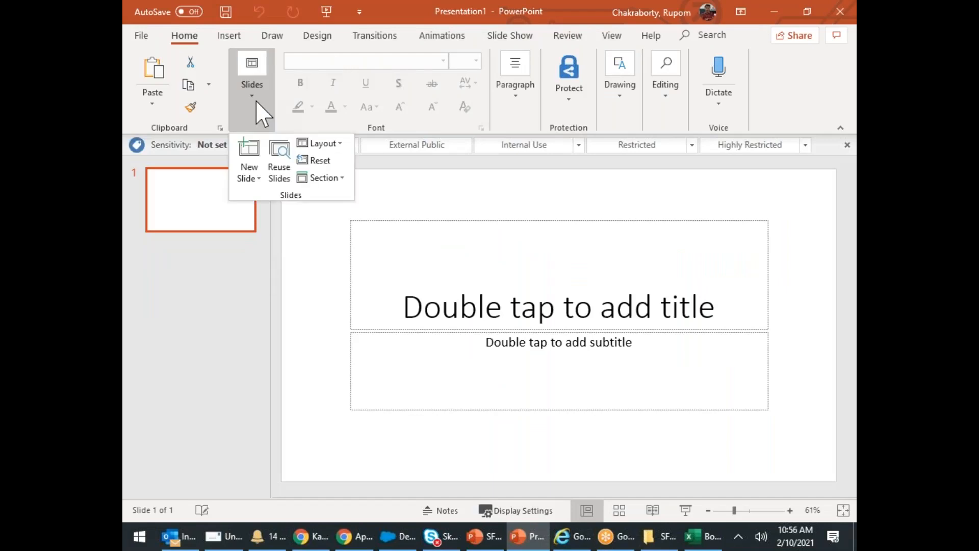
left_click(251, 186)
left_click(277, 387)
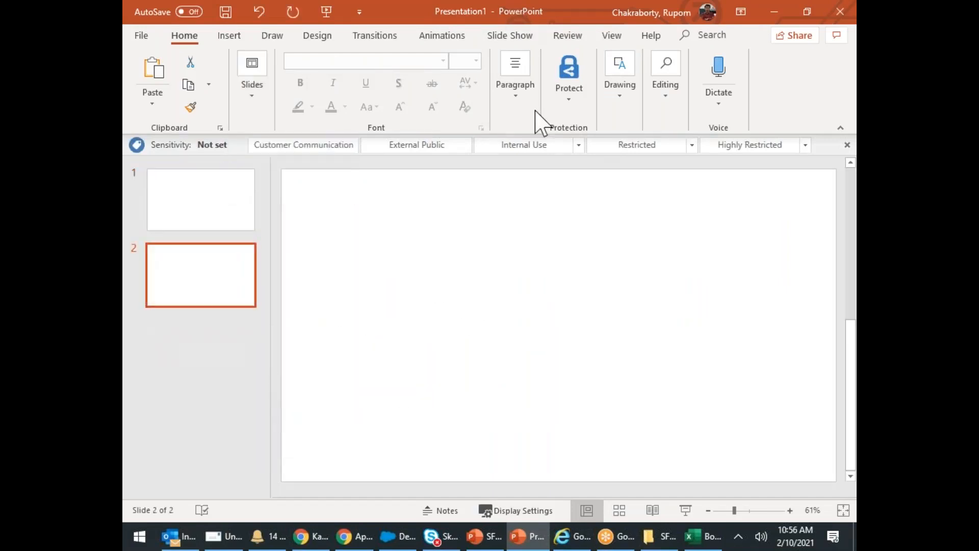
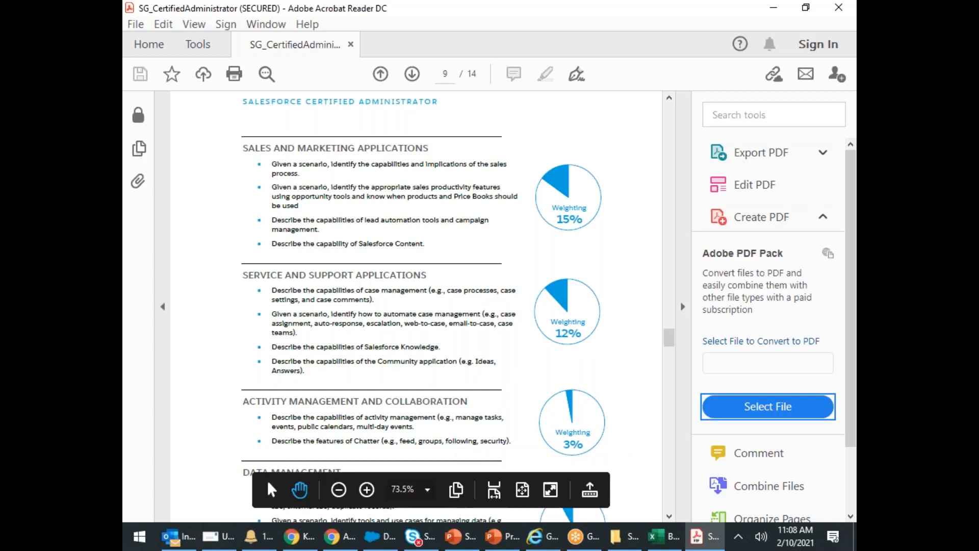
- Restore the Acrobat window and close the SG_CertifiedAdministrator guide PDF
double_click(454, 14)
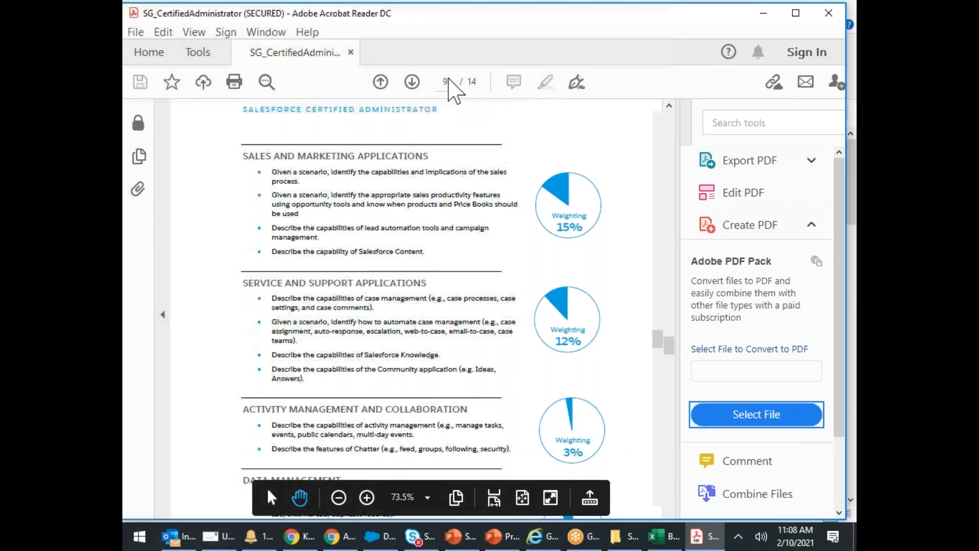
left_click(815, 81)
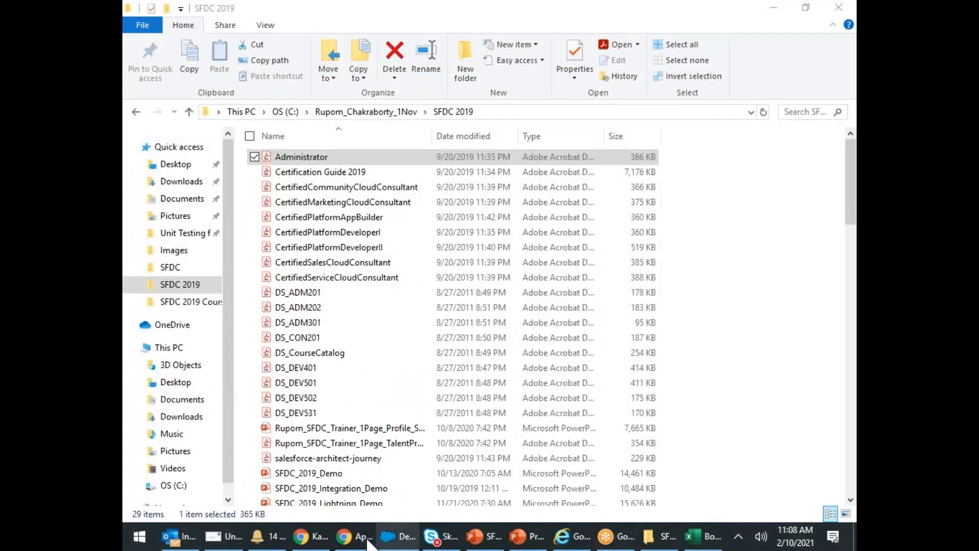
- Dismiss the idle session warning and close the Developer Console Chrome window
left_click(392, 542)
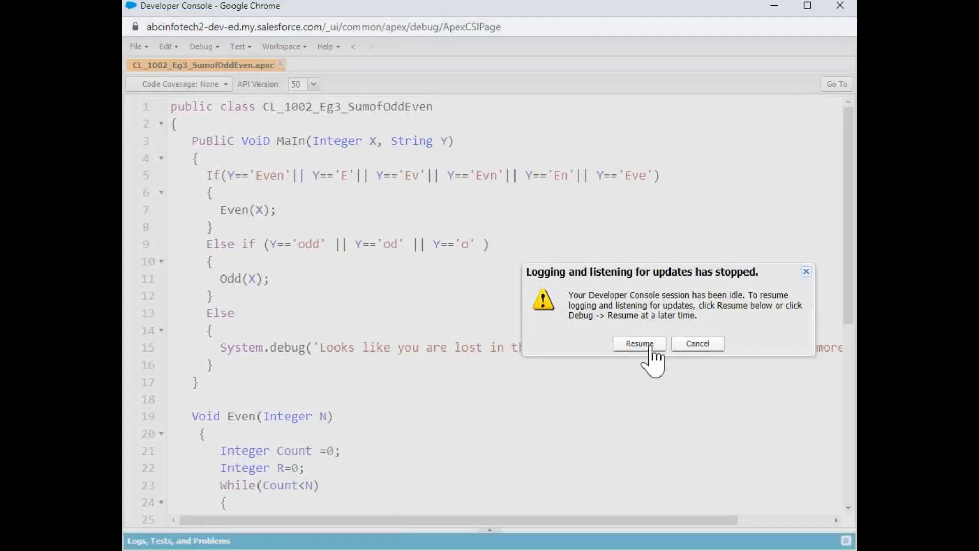
left_click(697, 345)
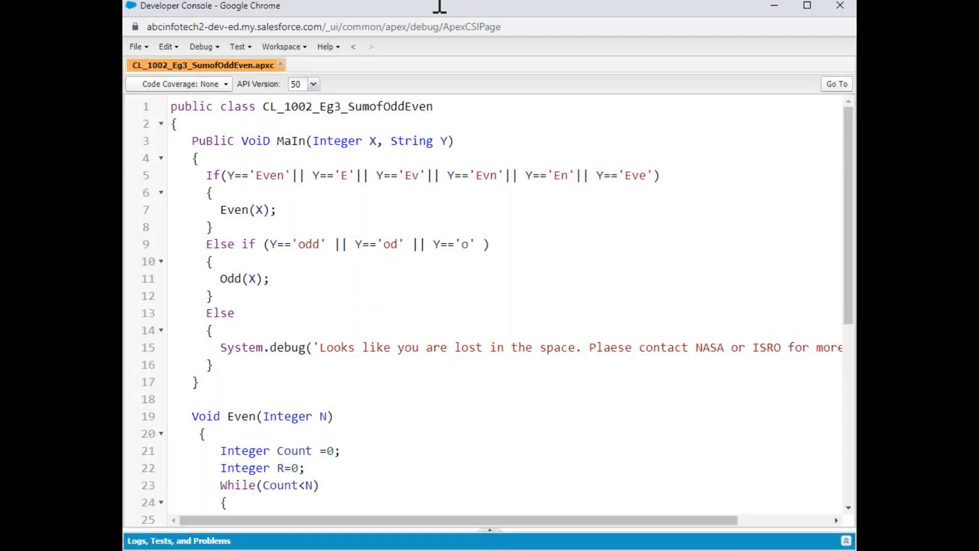
left_click_drag(388, 13, 338, 75)
left_click_drag(518, 77, 571, 71)
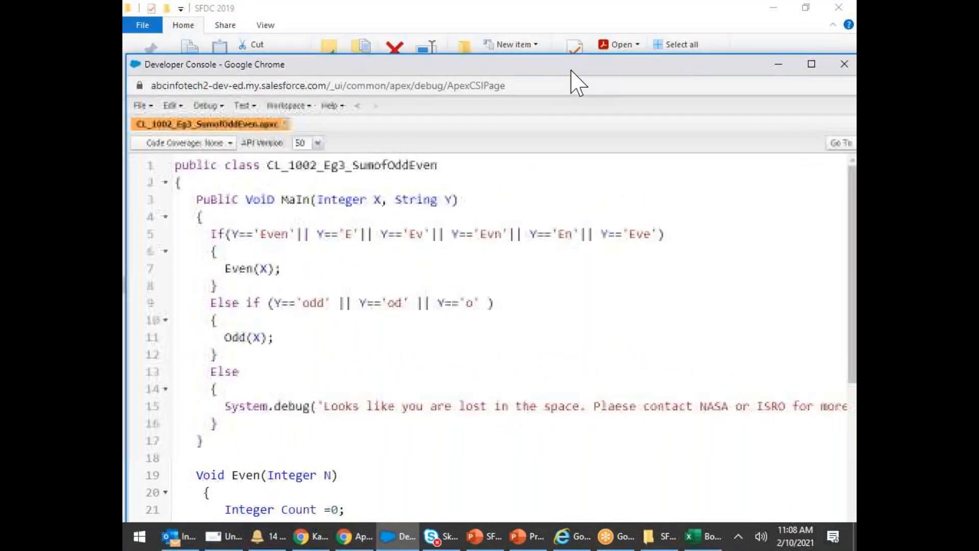
left_click(844, 64)
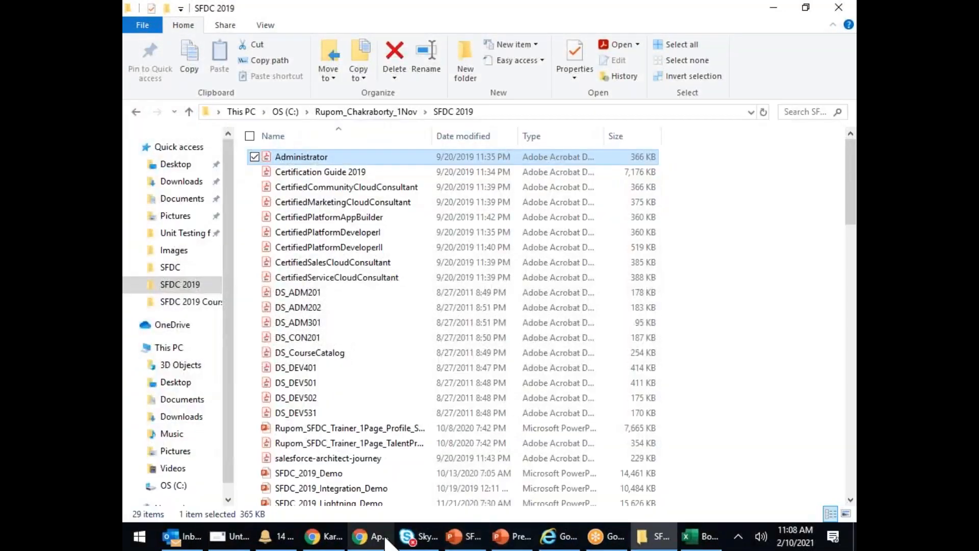
- Close the Apex Classes tab and the GoToMeeting Hub Chrome window
left_click(386, 539)
key("ctrl+shift+Tab")
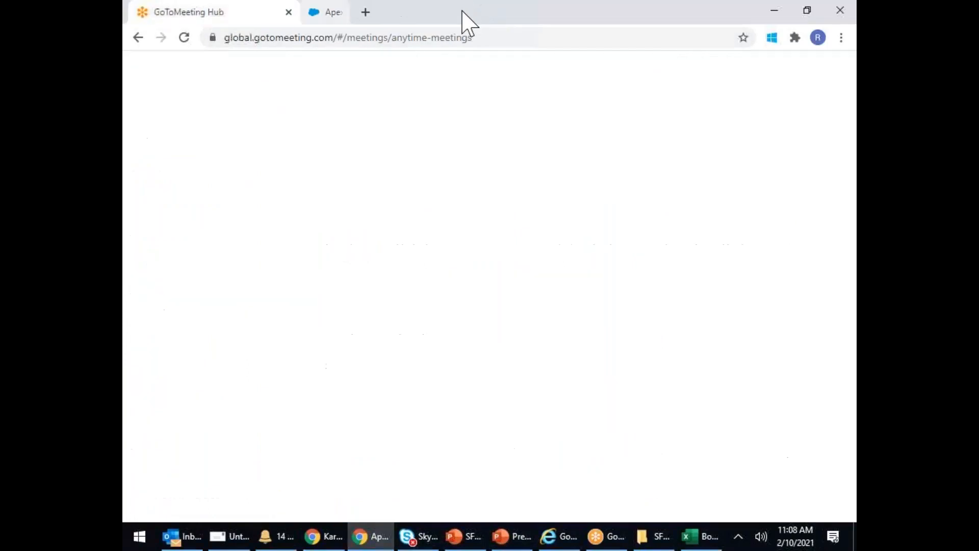
left_click(373, 11)
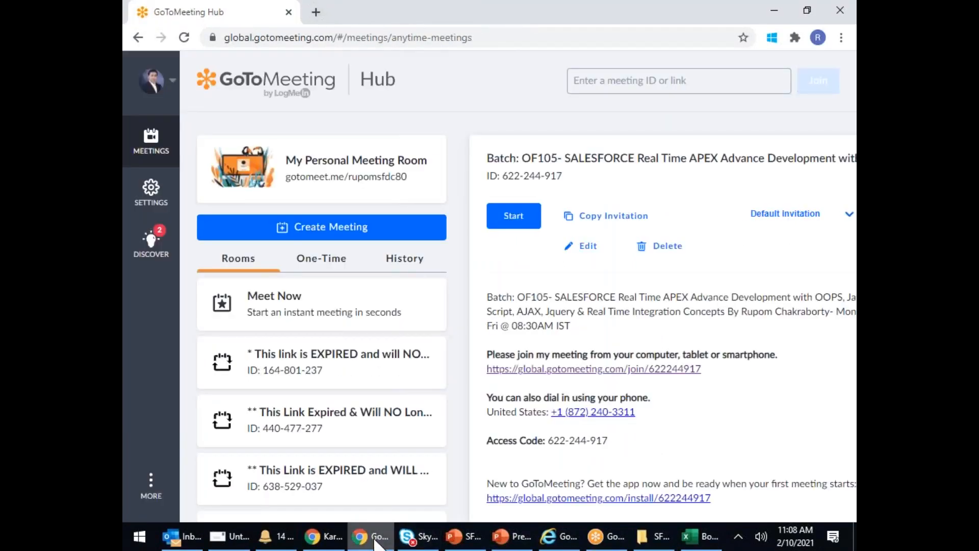
left_click_drag(402, 13, 400, 172)
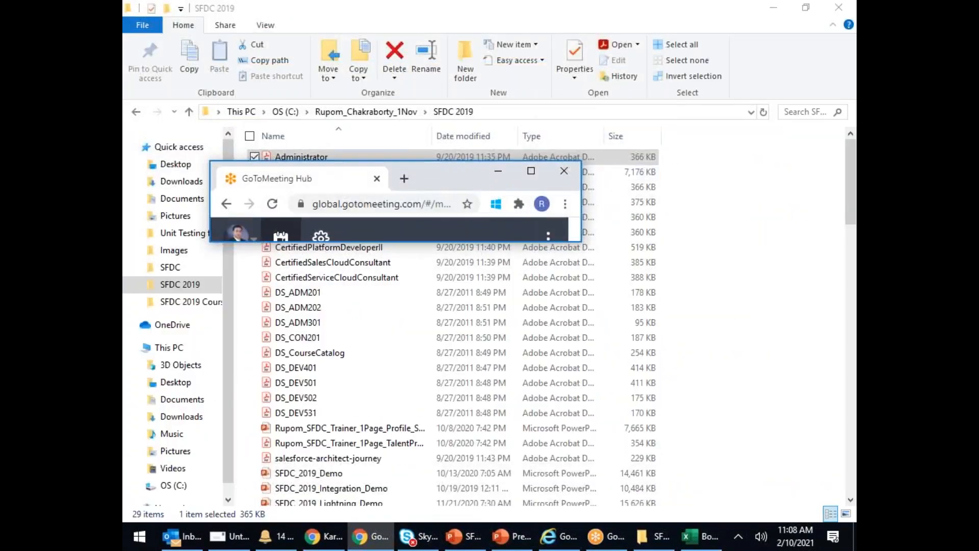
left_click(563, 170)
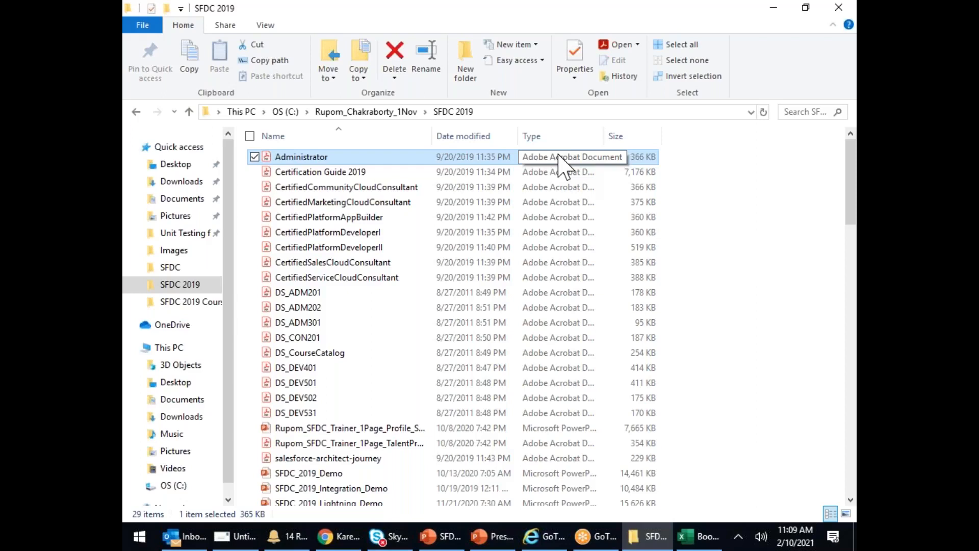
- Launch Notepad from Windows search, maximize it, and type the heading '*** Marketing ****'
left_click(139, 537)
type("note")
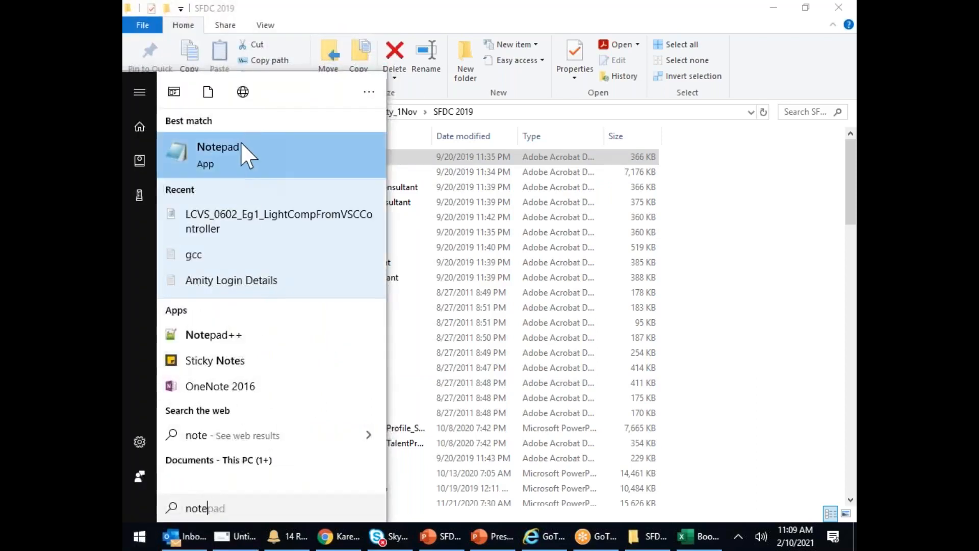
left_click(252, 145)
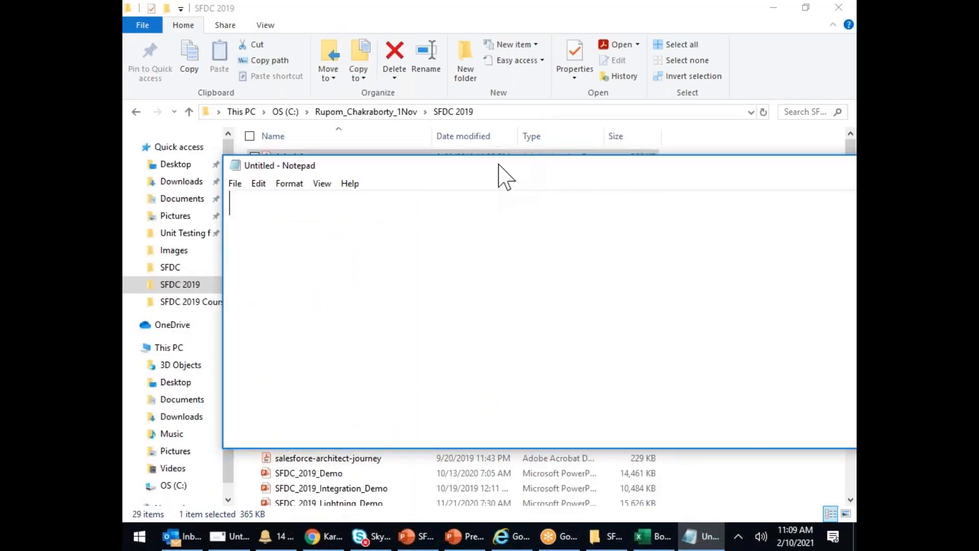
double_click(500, 170)
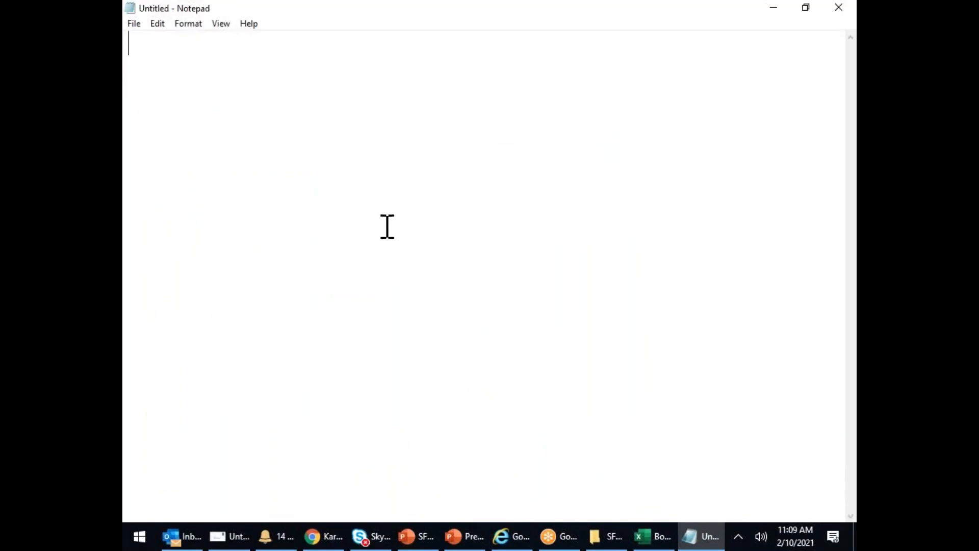
type("*** Marketing ****")
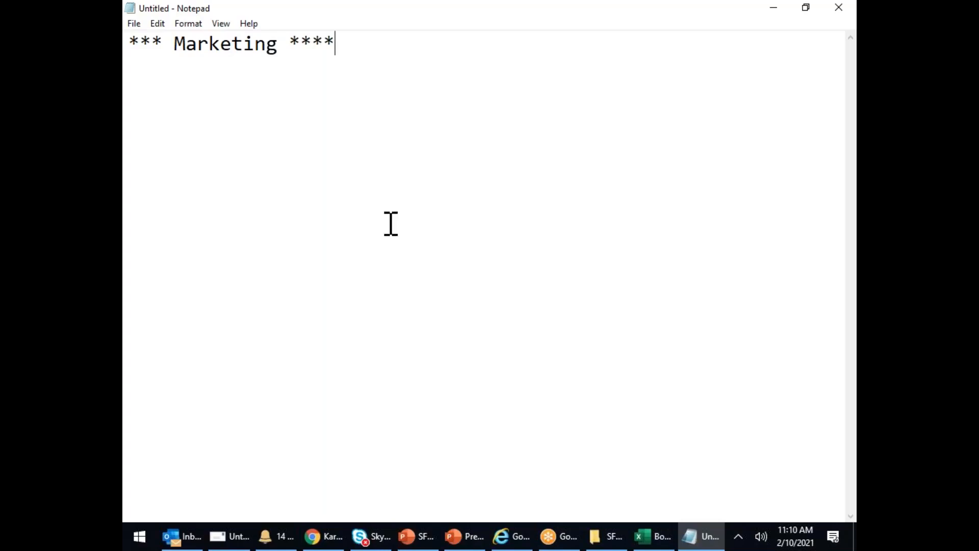
- Add 'Elements of Mktg:' with items '01. Campaign' and '02. Lead'
key("Return")
key("Return")
type("Elements ")
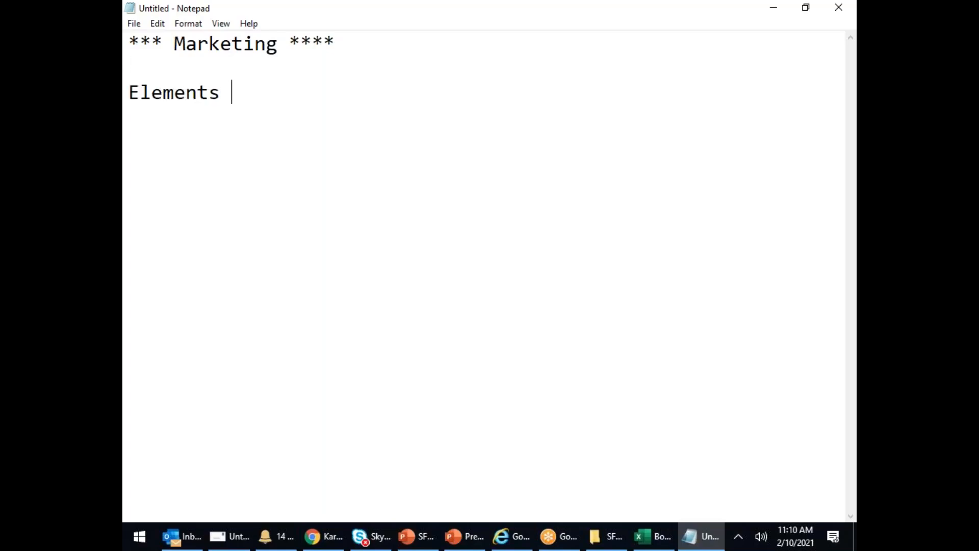
type("of Mktg:")
key("Return")
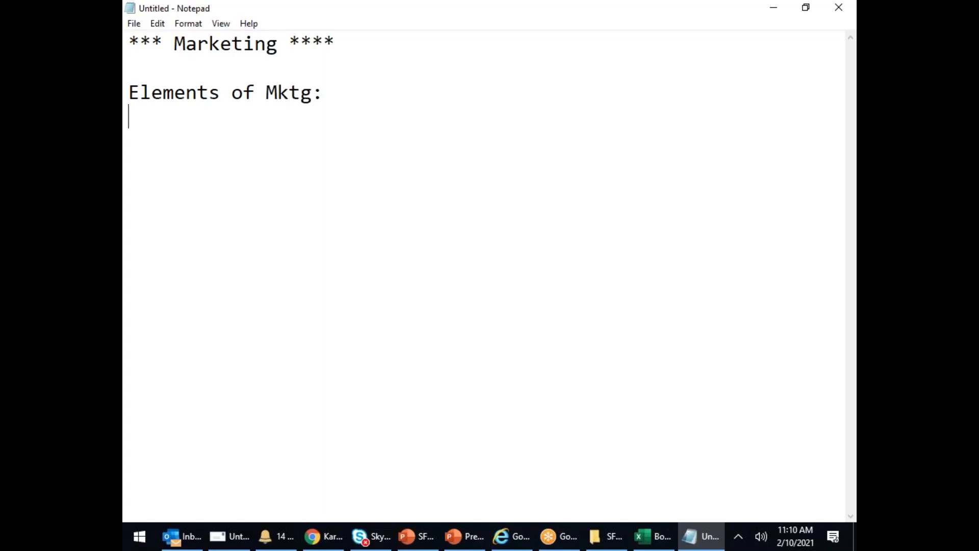
type("01. Campaign")
key("Return")
type("02")
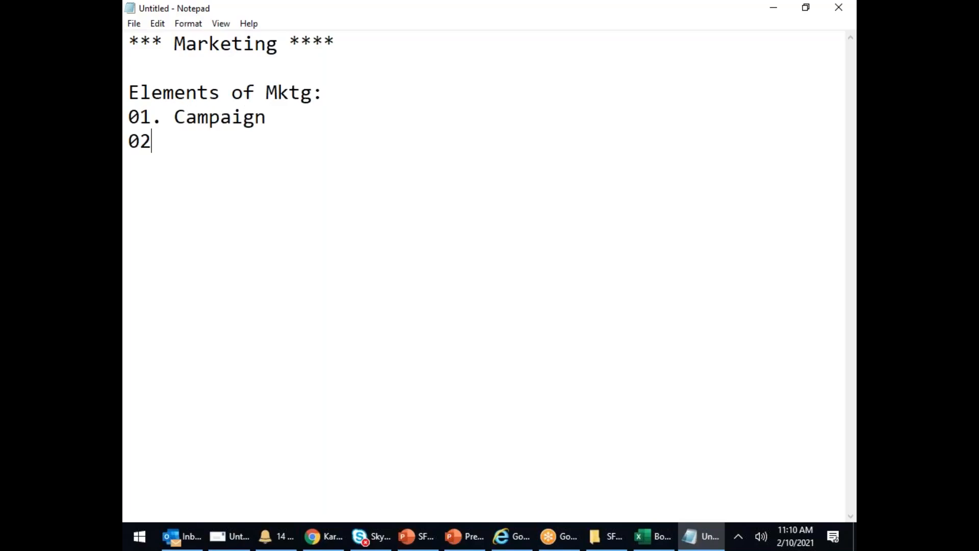
type(". Lead")
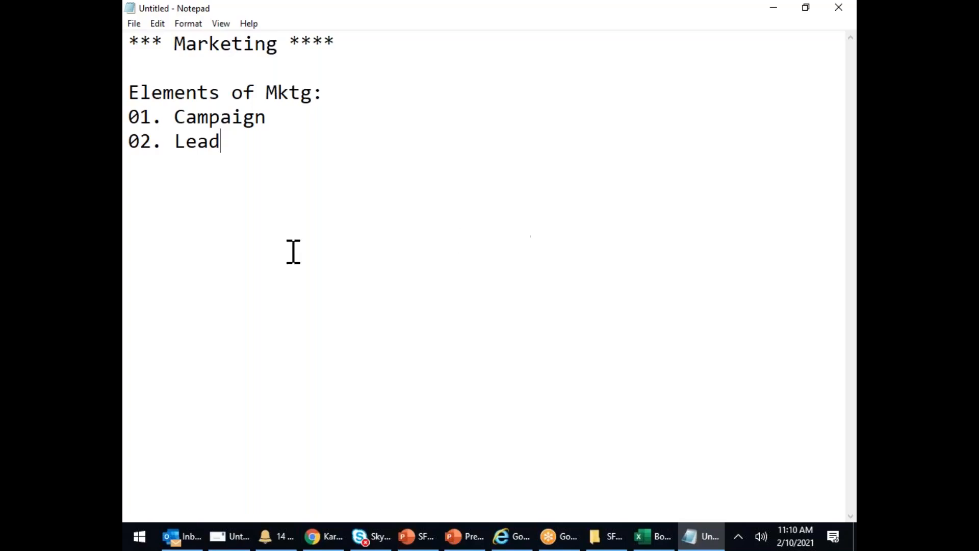
- Add the 'Char of Mktg:' heading below the elements list
key("Return")
key("Return")
type("Cha")
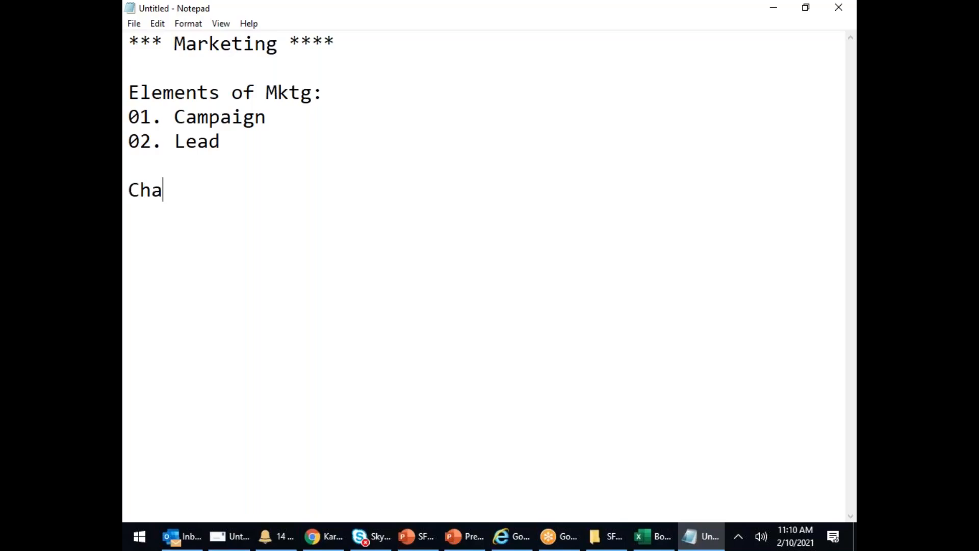
type("r of Mt")
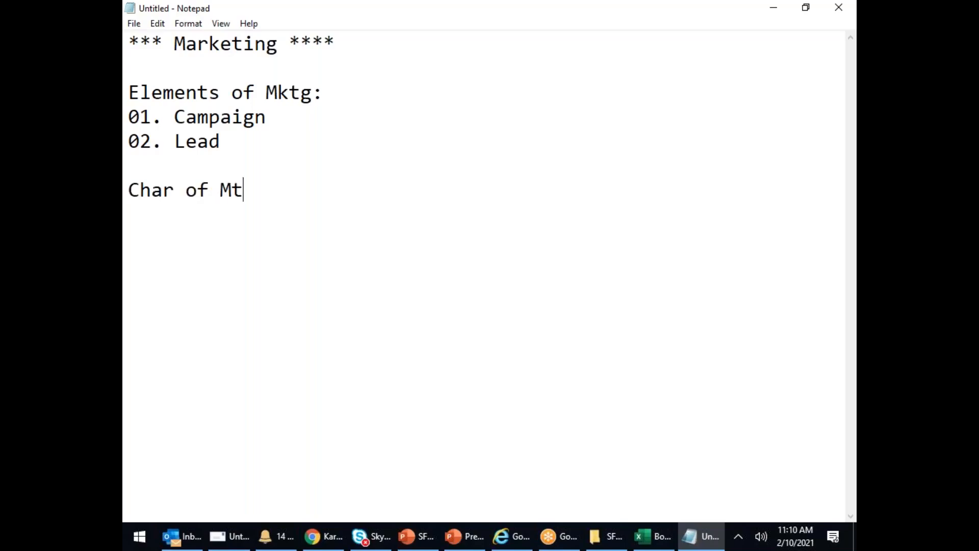
key("BackSpace")
type("ktg")
key("Return")
type(":")
- List '01. Brand Awareness/Product Promotion' and begin item '02.'
key("Return")
type("01.")
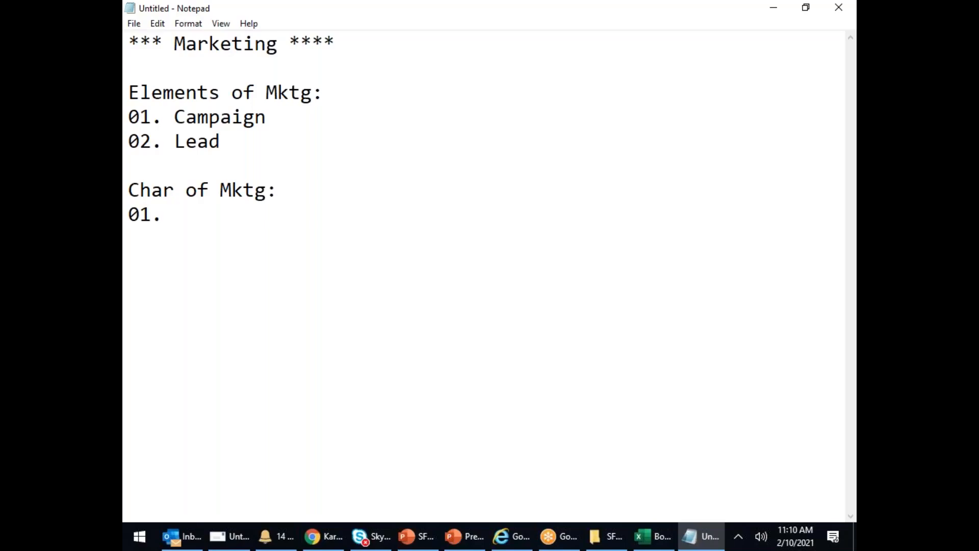
type("Brand")
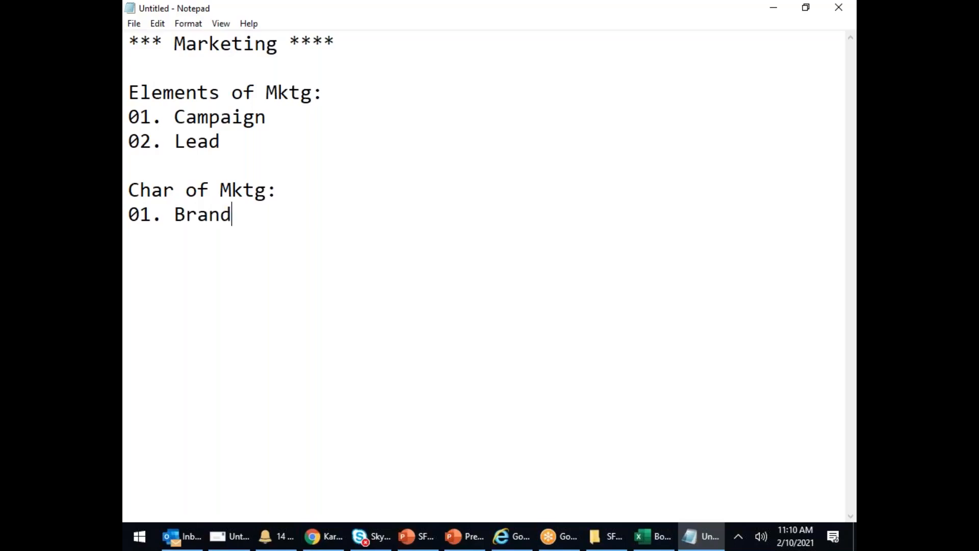
type(" Awareness")
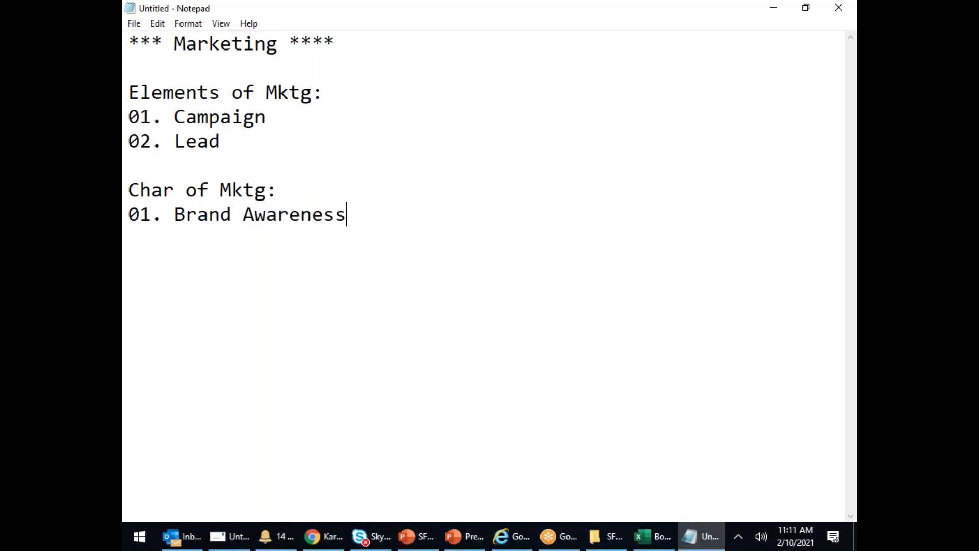
key("BackSpace")
type("/Produc")
key("BackSpace")
type("t Promotion")
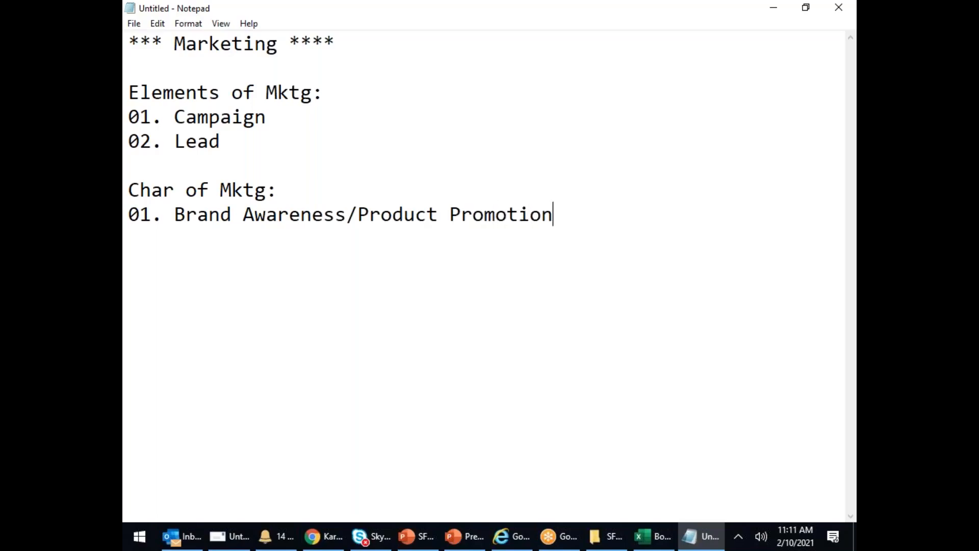
key("Return")
type("02.")
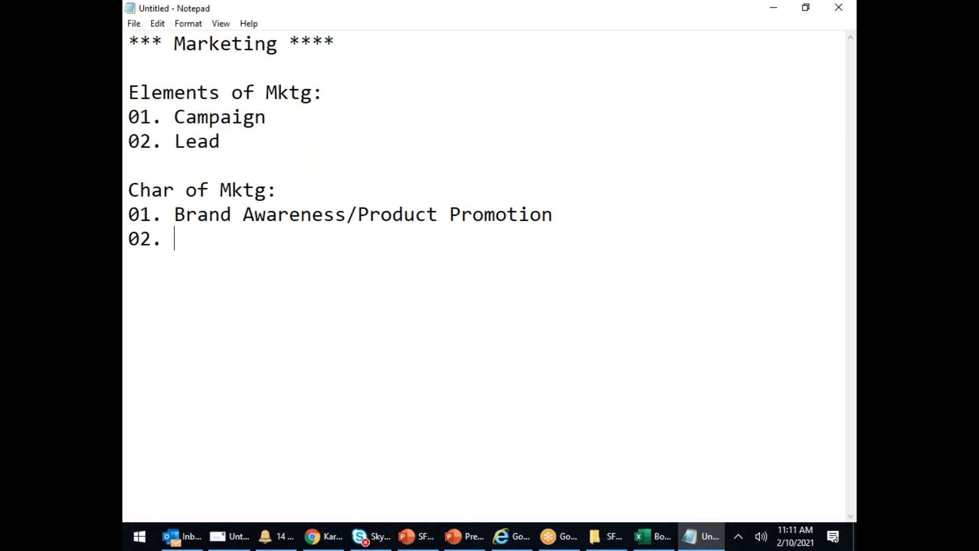
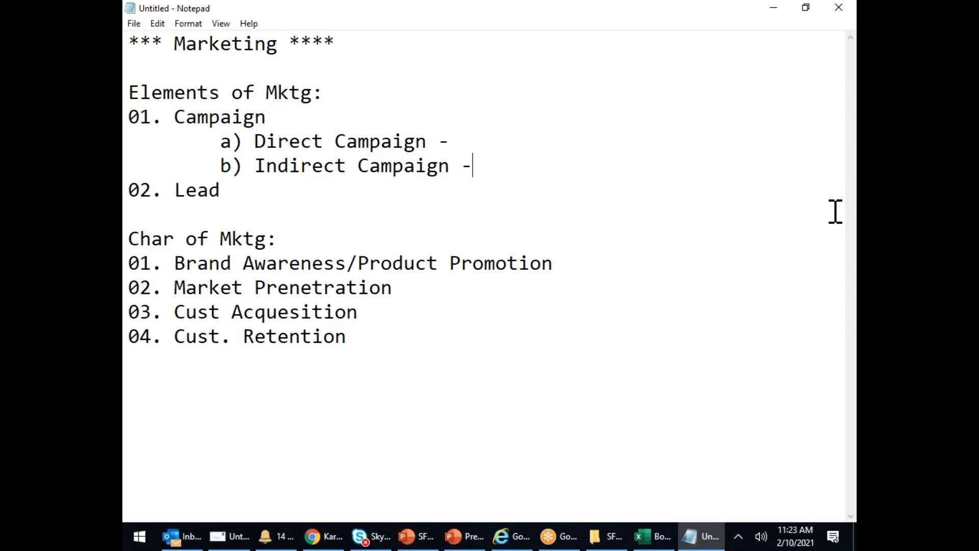
- Switch to the Marketing app from the App Launcher and close the 'It's Time for MFA' popup
left_click(336, 146)
left_click(322, 534)
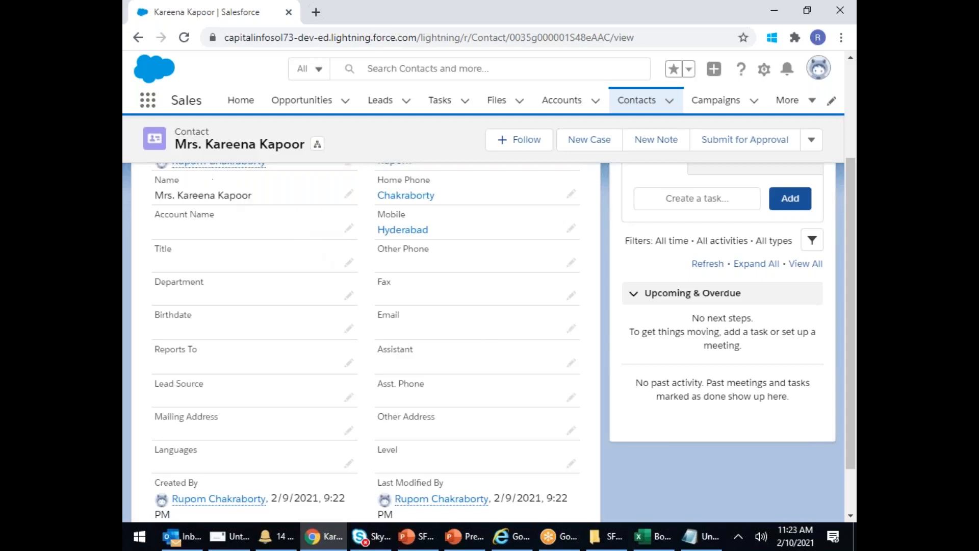
left_click(148, 101)
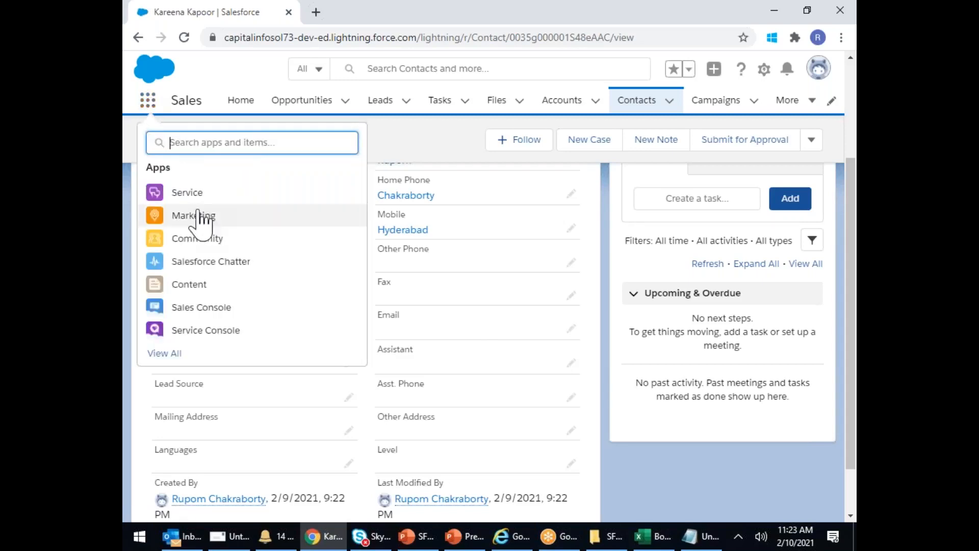
left_click(198, 217)
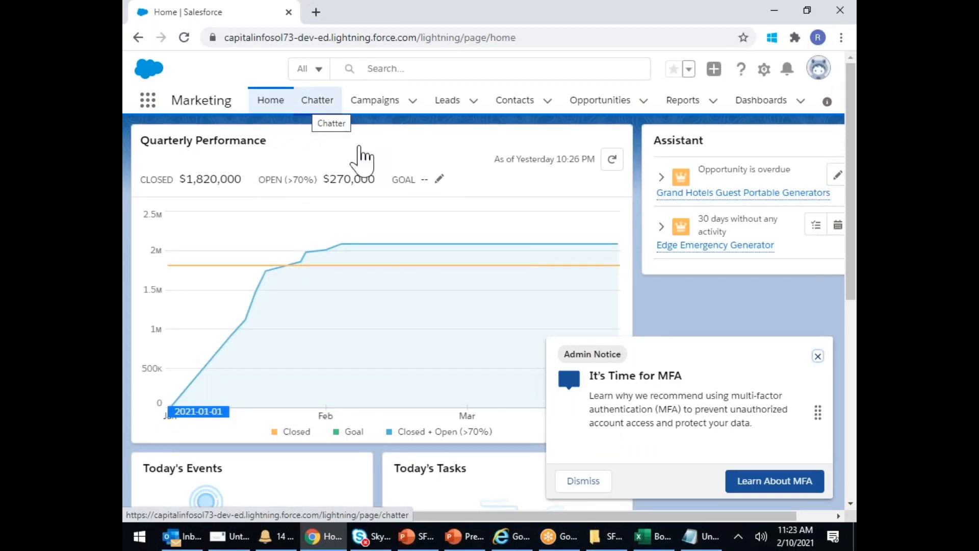
left_click(818, 356)
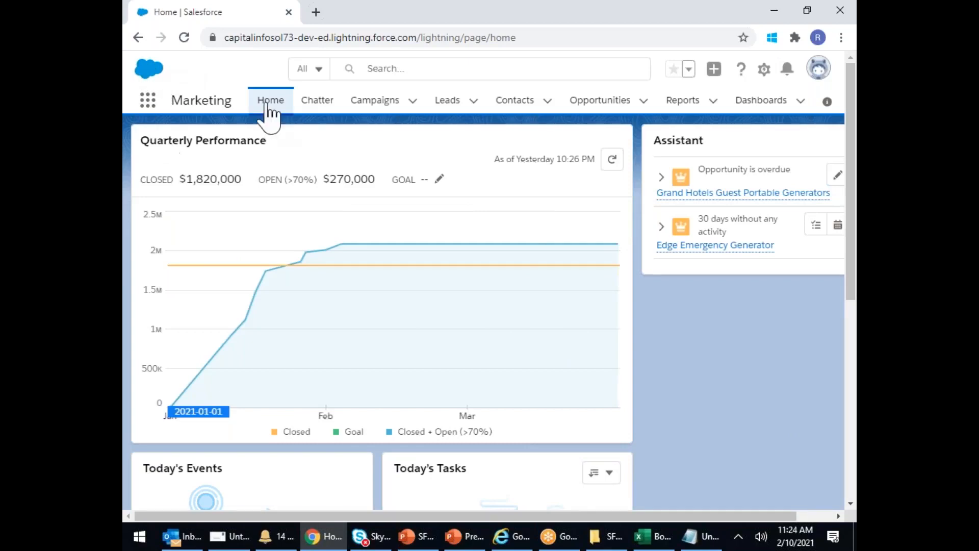
- Open the Campaigns list and bring up a blank New Campaign form
left_click(374, 101)
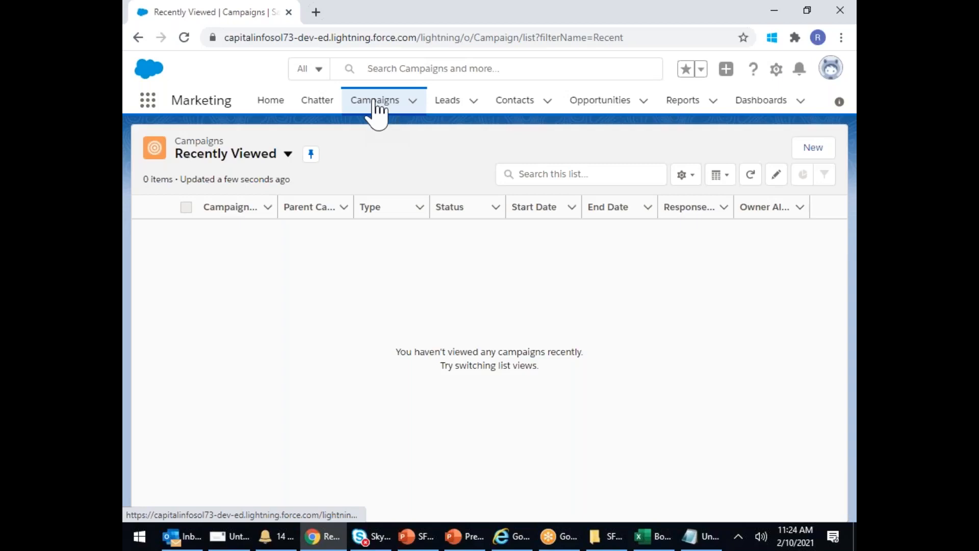
left_click(815, 148)
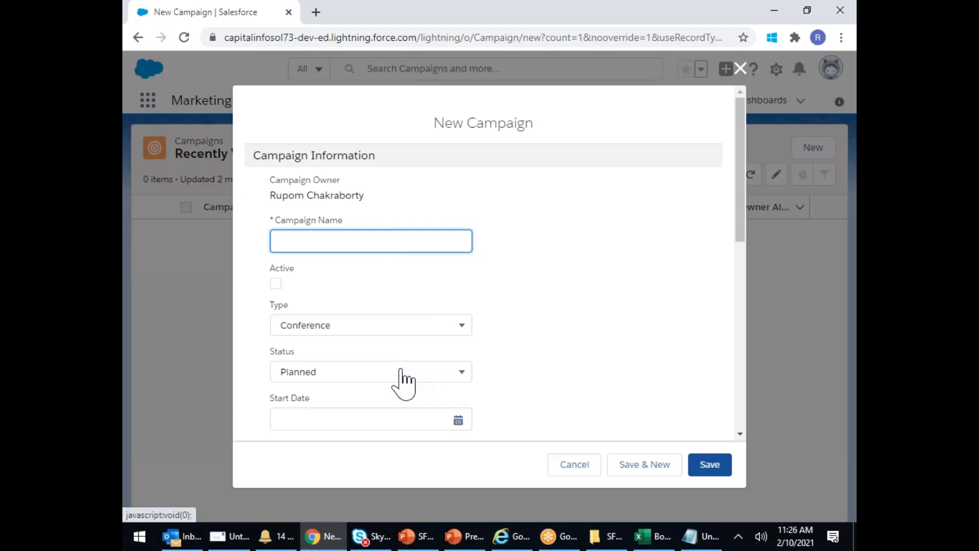
- Enter FY21_Q4_CloudComputing_TVadd as the Campaign Name
type("FY21")
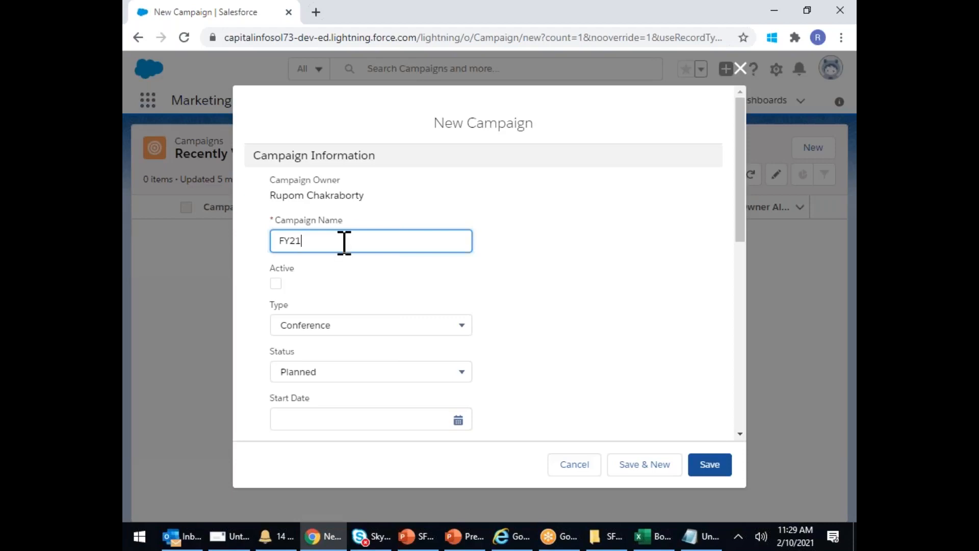
type("q")
key("BackSpace")
type("Q4")
type("_cloudComputing_TVadd")
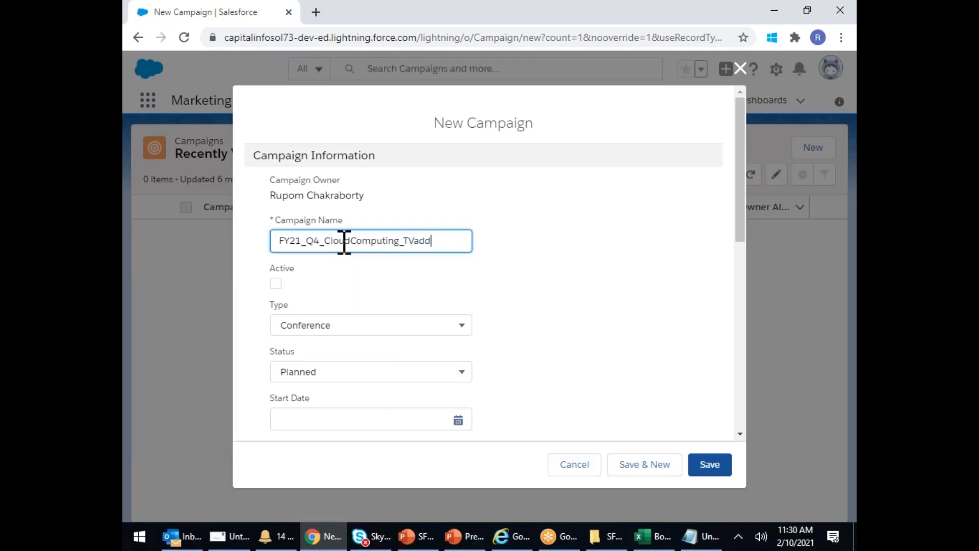
- Mark the campaign Active, set Type to Advertisement and keep Status Planned
left_click(275, 284)
scroll(284, 295, "down", 3)
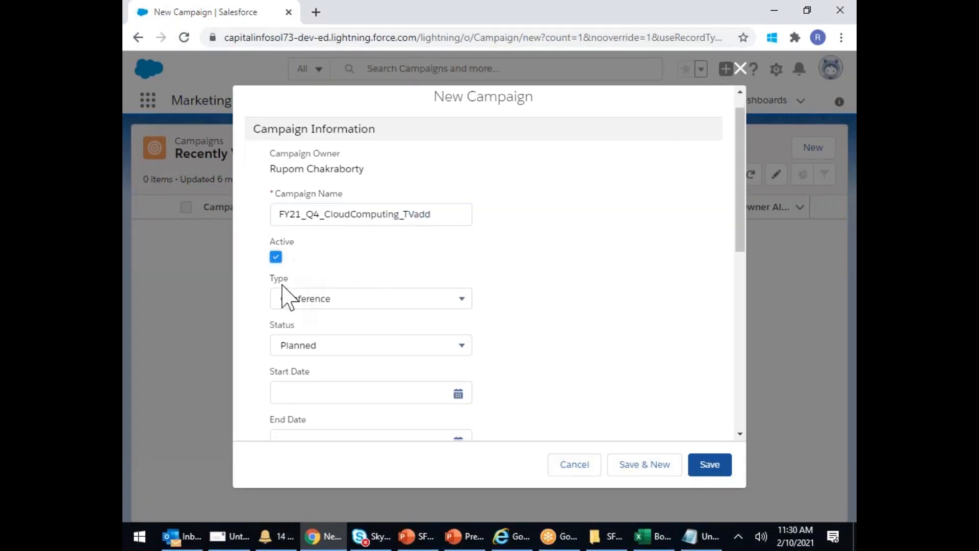
left_click(357, 254)
scroll(352, 326, "down", 3)
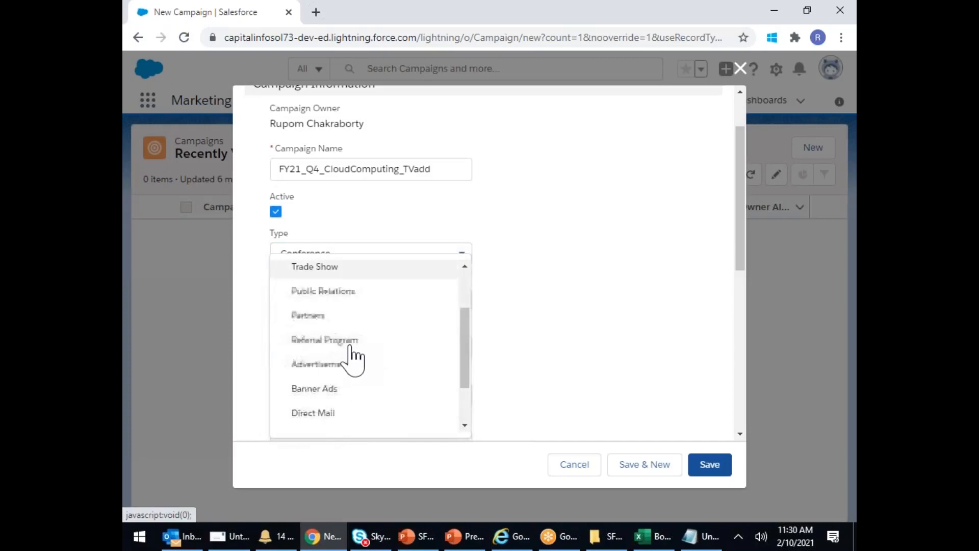
left_click(326, 301)
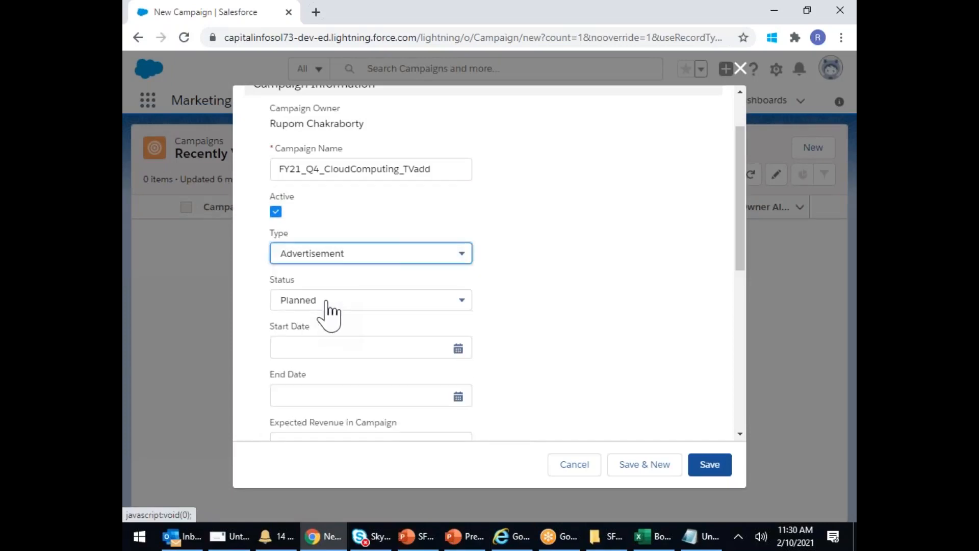
left_click(328, 305)
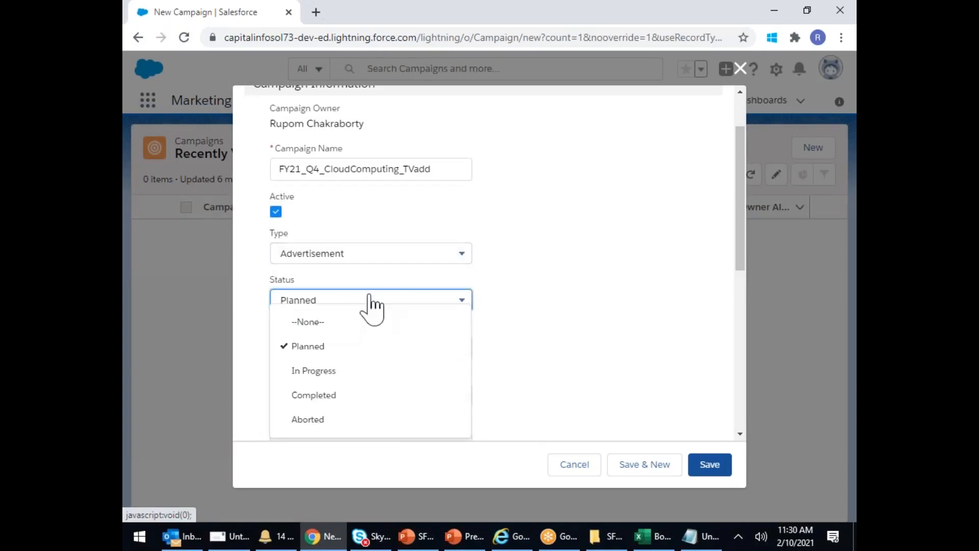
left_click(595, 320)
- Set the campaign to run from 2/14/2021 to 2/28/2021
left_click(402, 343)
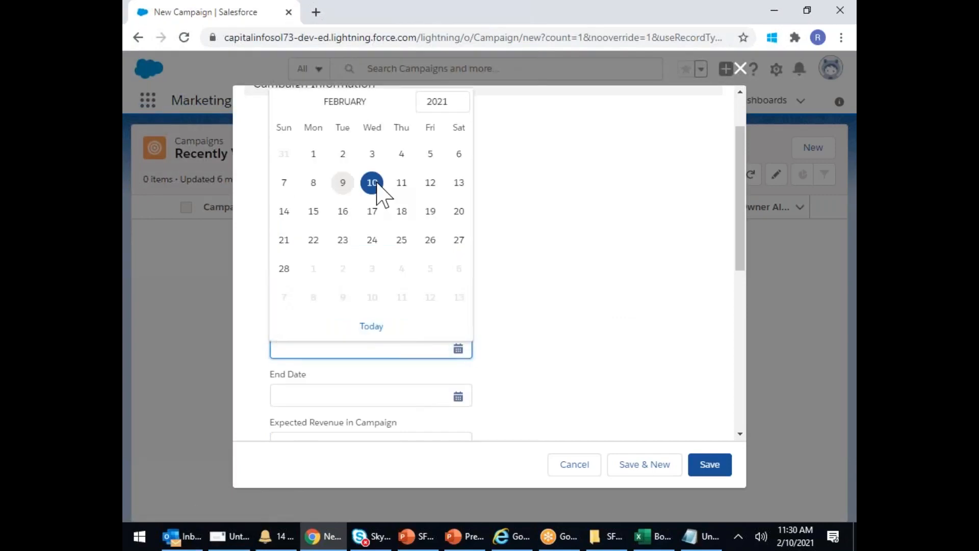
left_click(285, 211)
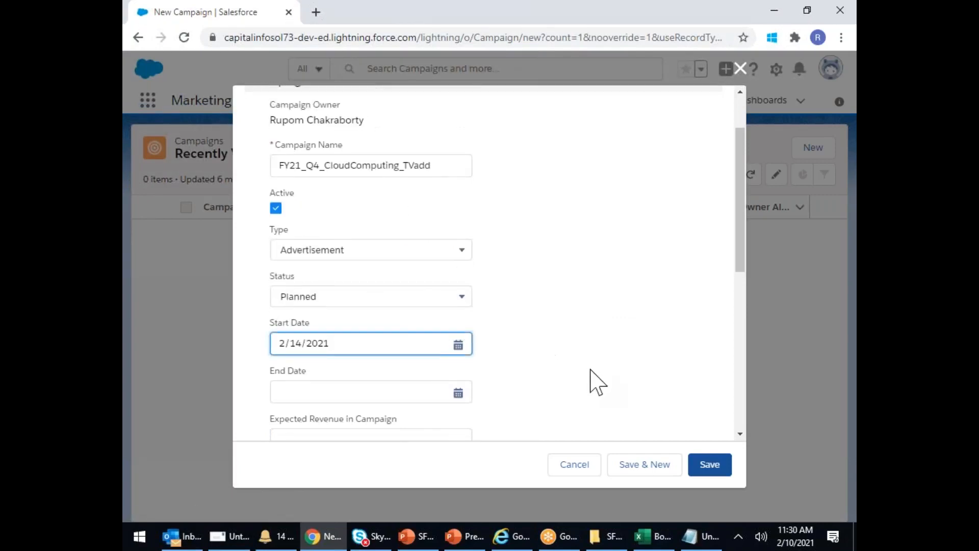
scroll(462, 270, "down", 3)
left_click(429, 250)
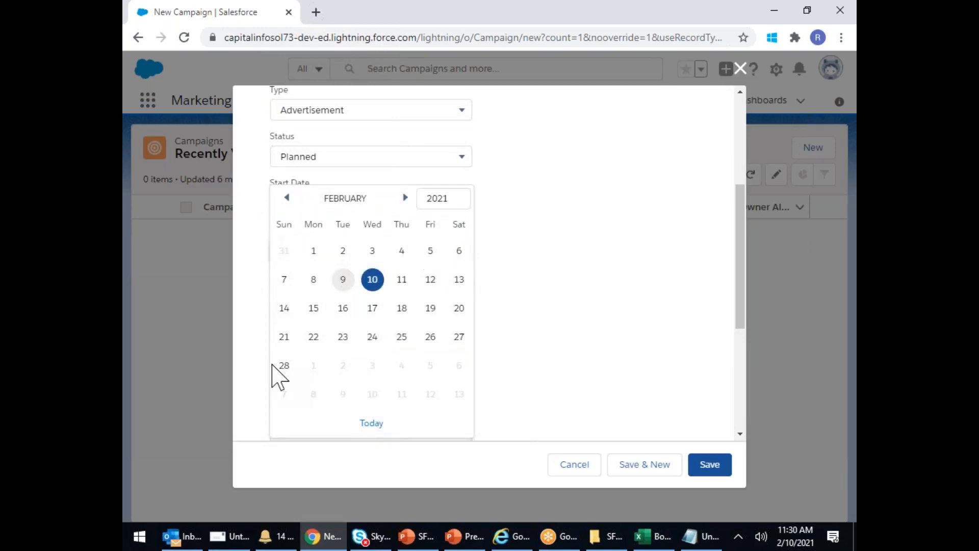
left_click(284, 365)
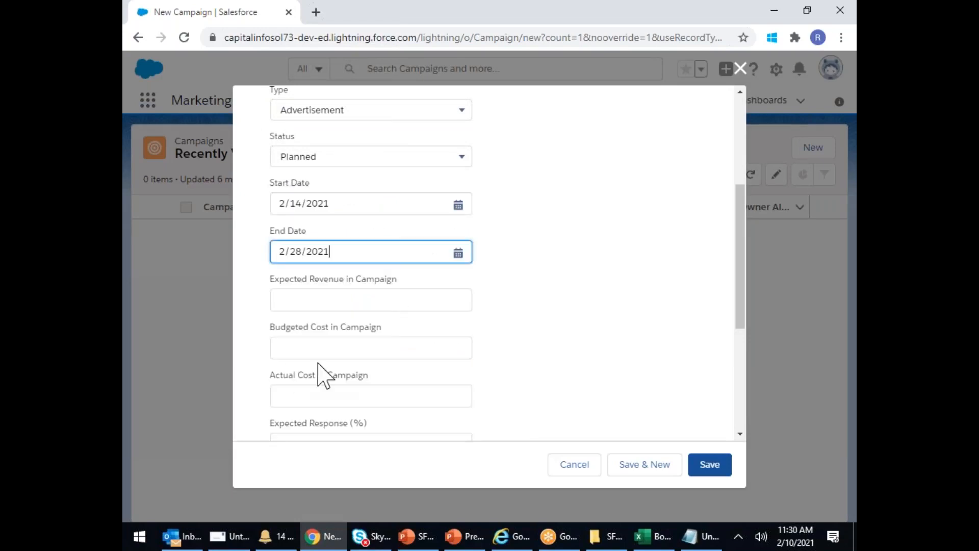
scroll(573, 344, "down", 2)
- Enter expected revenue 500,000, budgeted cost 25000 and expected response 20%
left_click(307, 228)
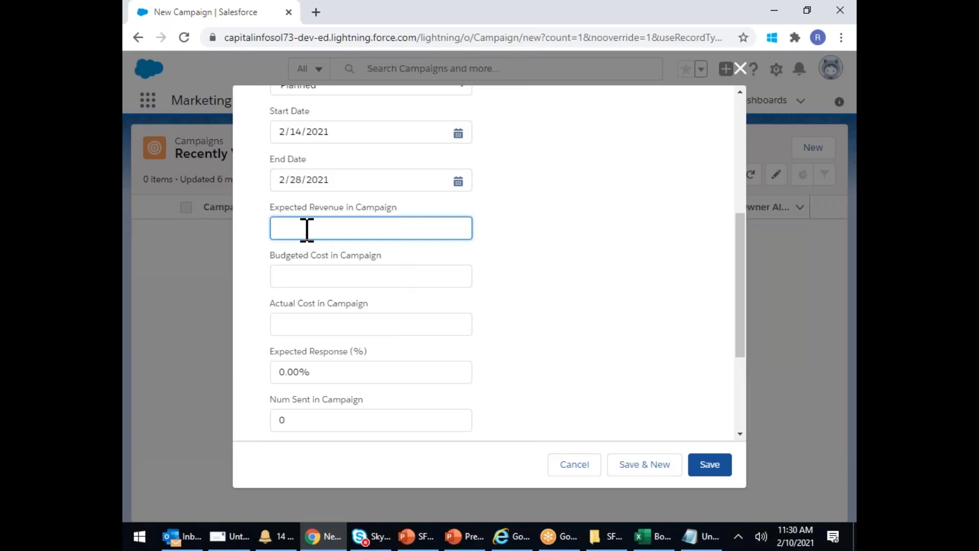
type("500,000")
left_click(314, 276)
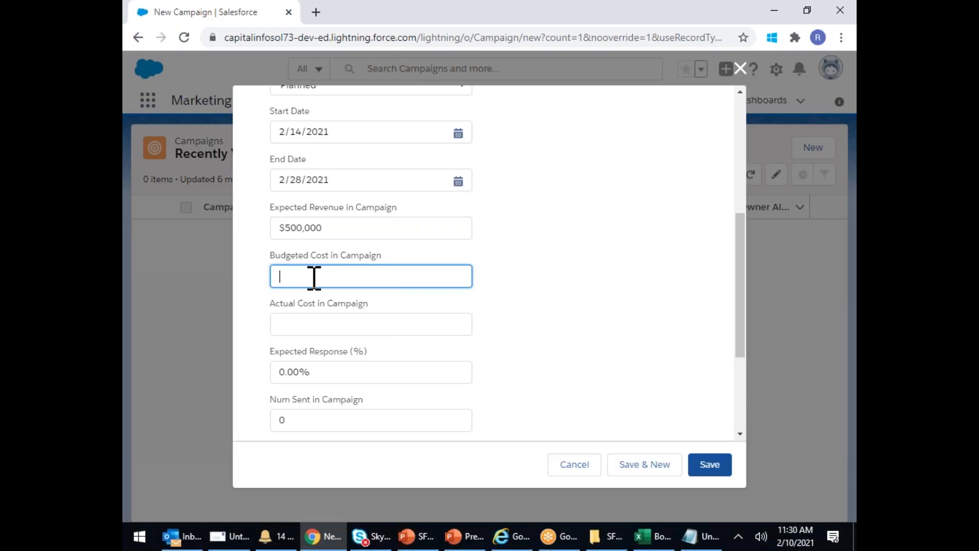
type("25000")
left_click(535, 323)
left_click(322, 326)
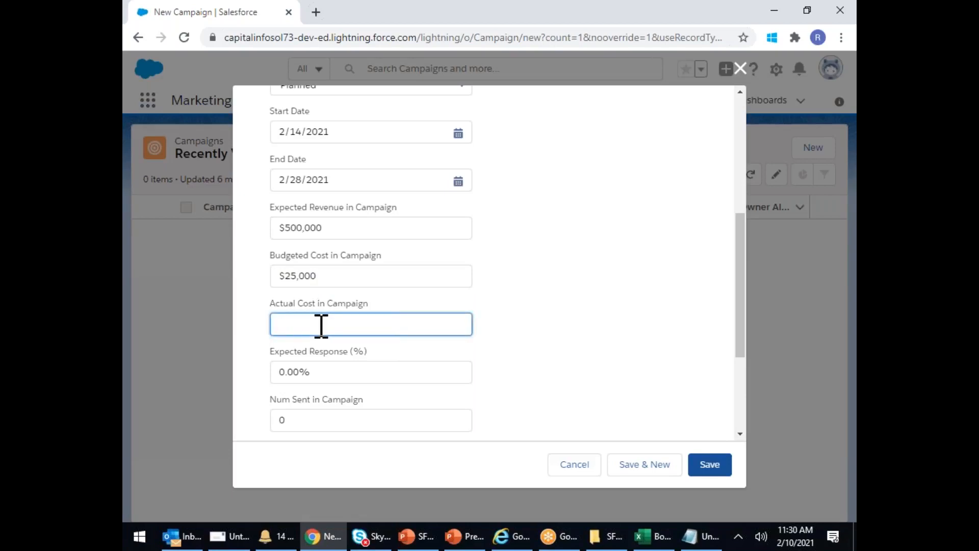
scroll(324, 324, "down", 2)
left_click(334, 304)
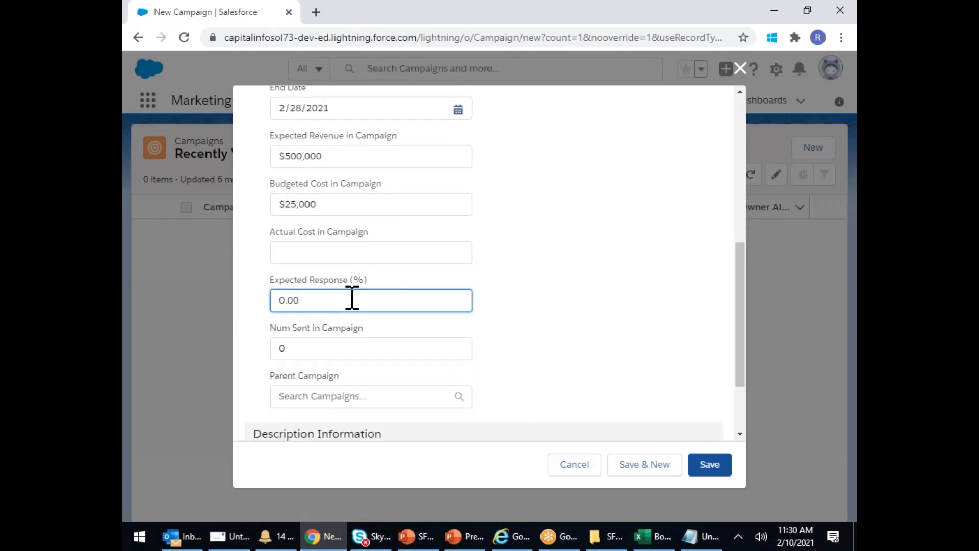
key("BackSpace")
key("BackSpace")
key("BackSpace")
key("BackSpace")
type("20")
- Add a placeholder description and save the campaign
scroll(339, 285, "down", 2)
left_click(331, 276)
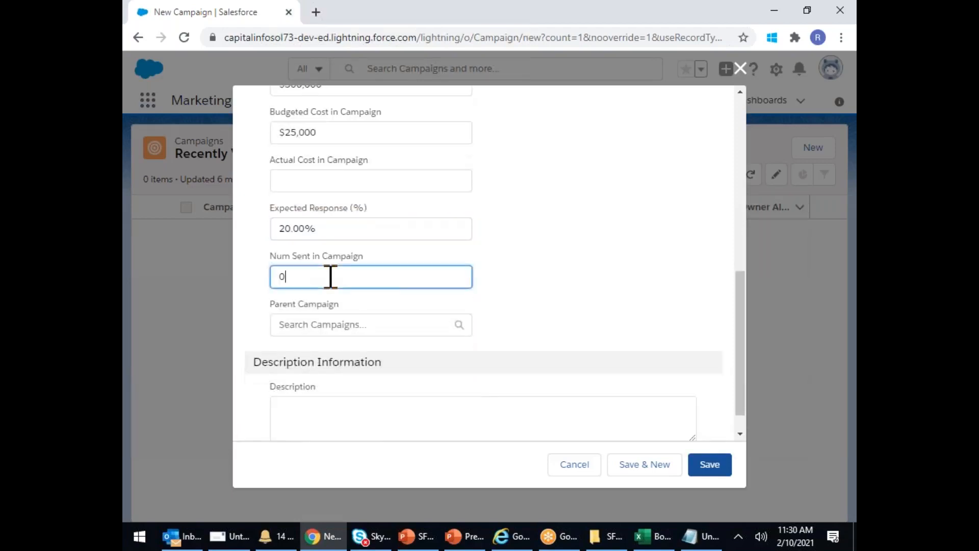
scroll(330, 276, "down", 1)
left_click(345, 378)
type("sdfsfvdzgvdfzg")
left_click(711, 467)
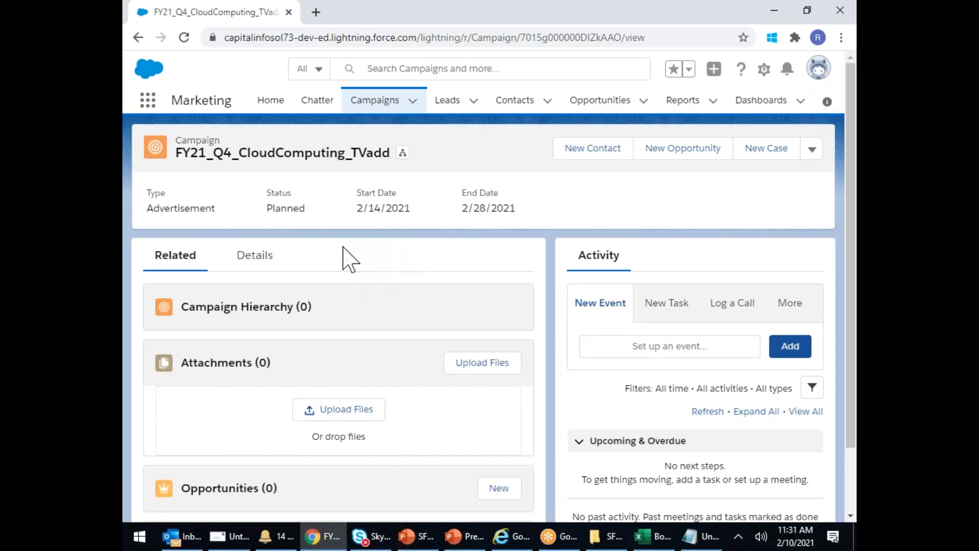
- Scroll down to Campaign Members on the new campaign record and back to the top
scroll(351, 260, "down", 2)
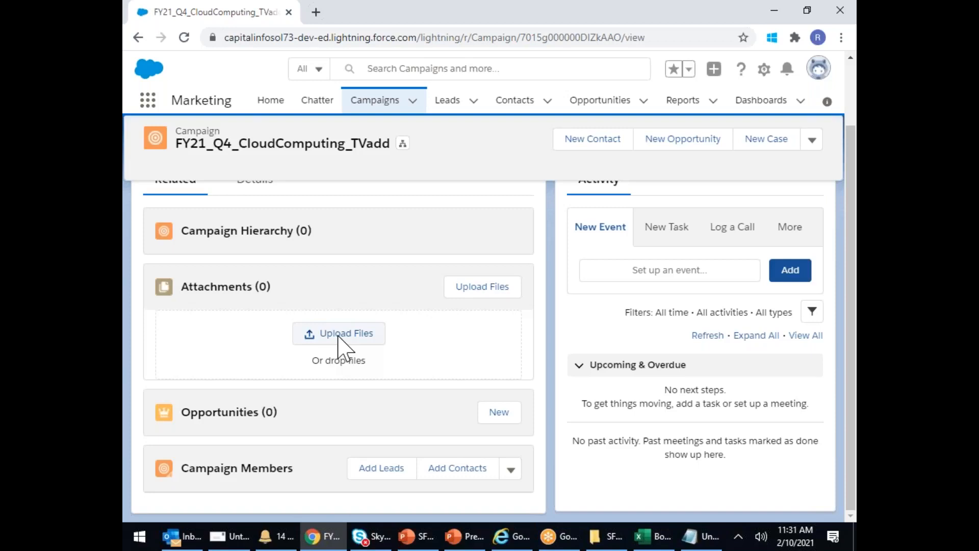
scroll(406, 357, "up", 2)
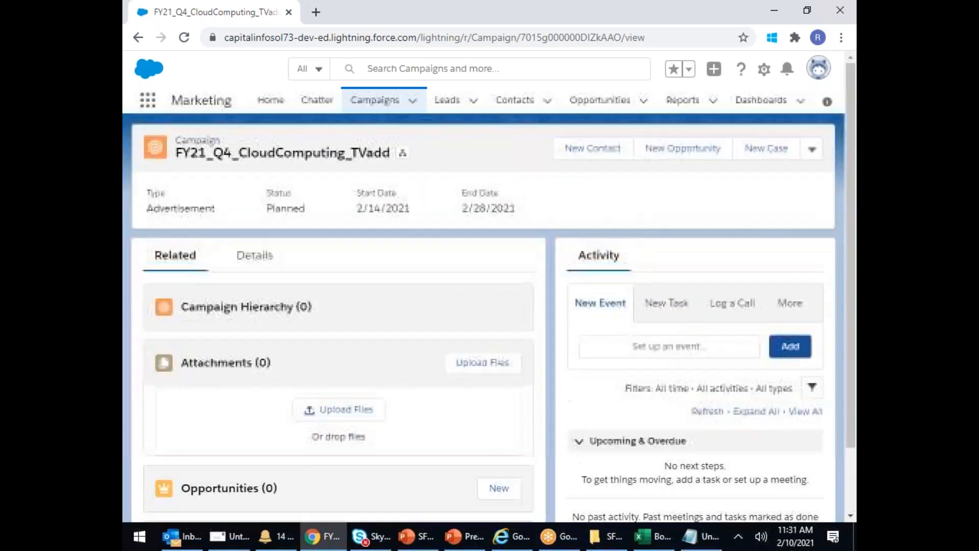
- Start a new campaign event with subject 'Concept Design'
left_click(634, 348)
left_click(622, 353)
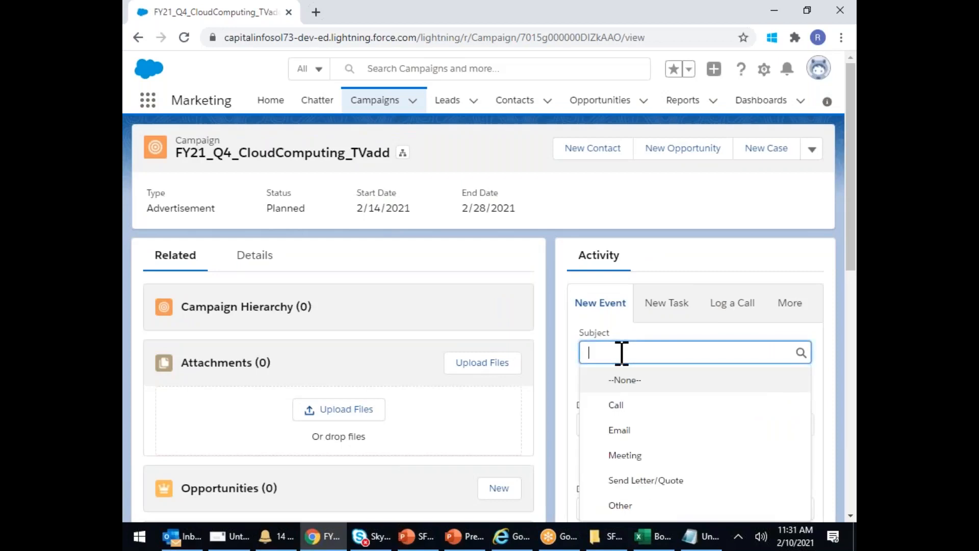
type("C")
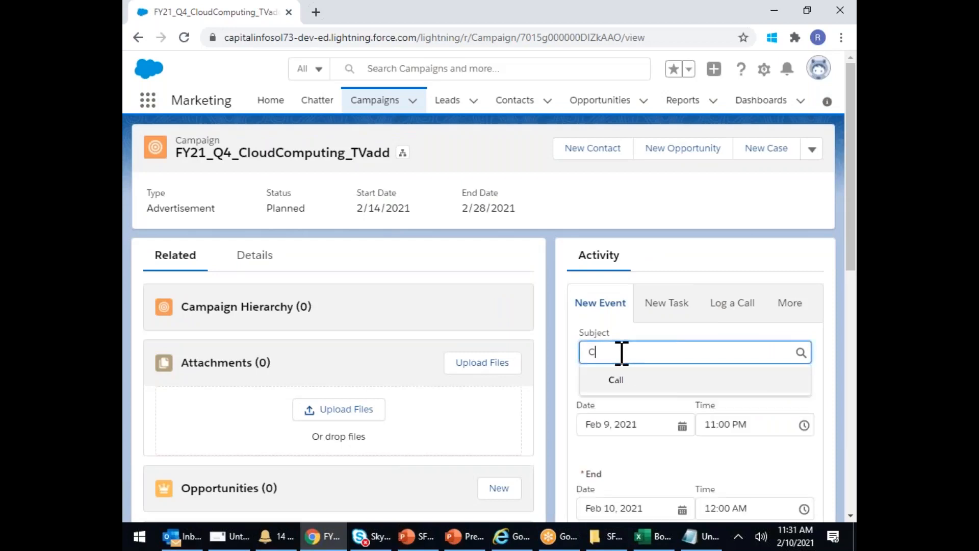
key("BackSpace")
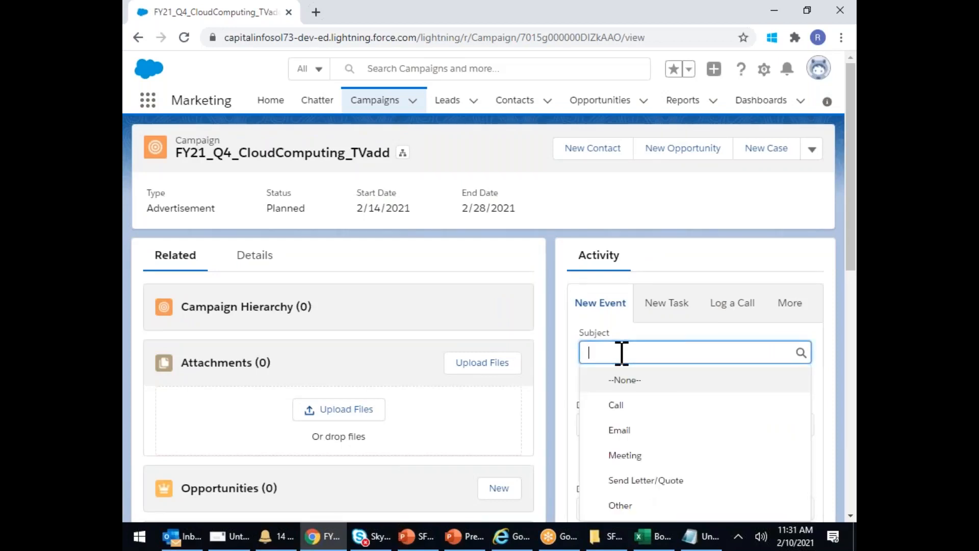
type("Concept Desig")
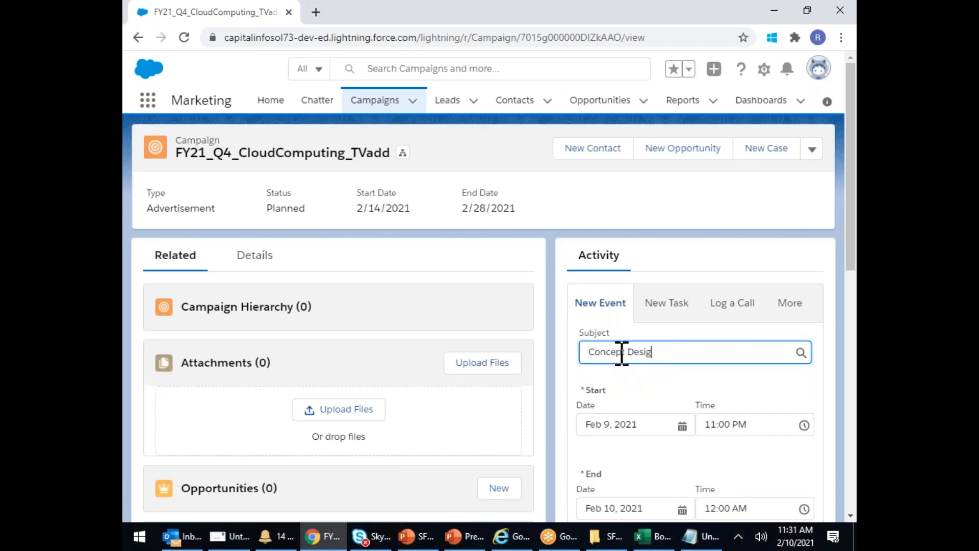
type("n")
- Change the event's end date to February 9 in the date picker
scroll(632, 351, "down", 3)
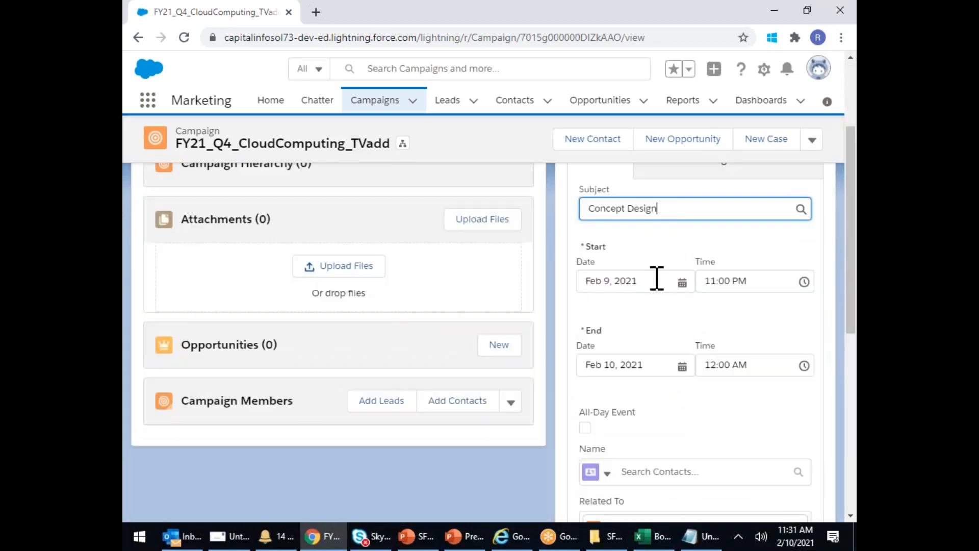
left_click(638, 368)
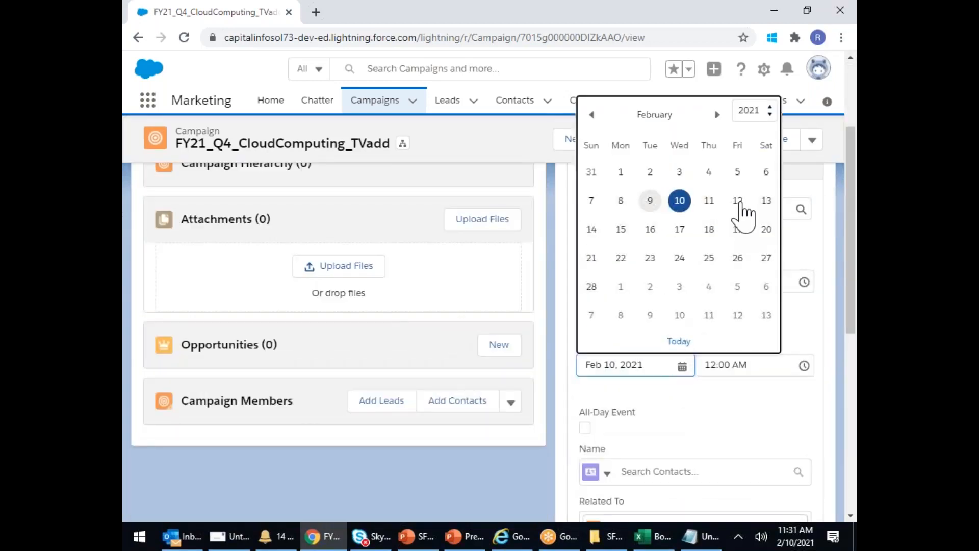
left_click(738, 200)
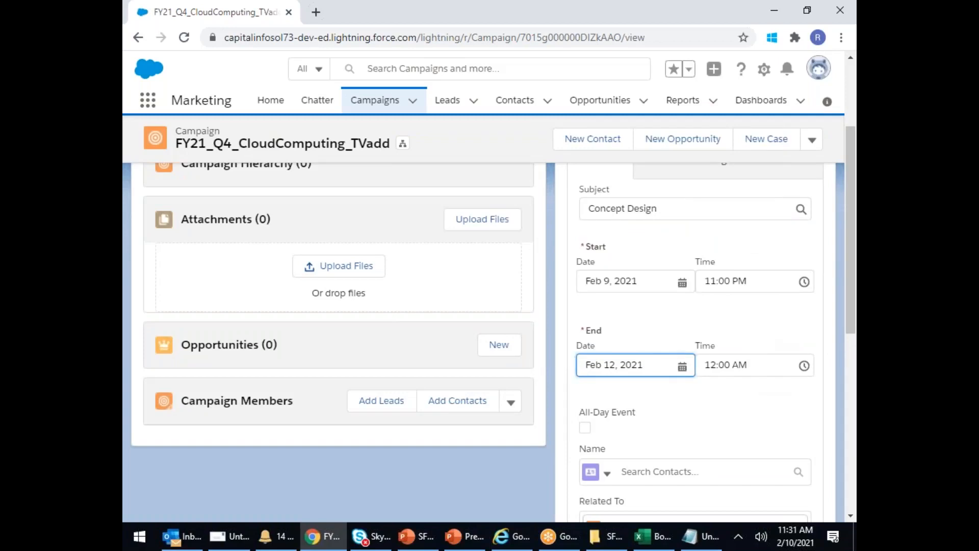
scroll(654, 350, "down", 6)
left_click(655, 353)
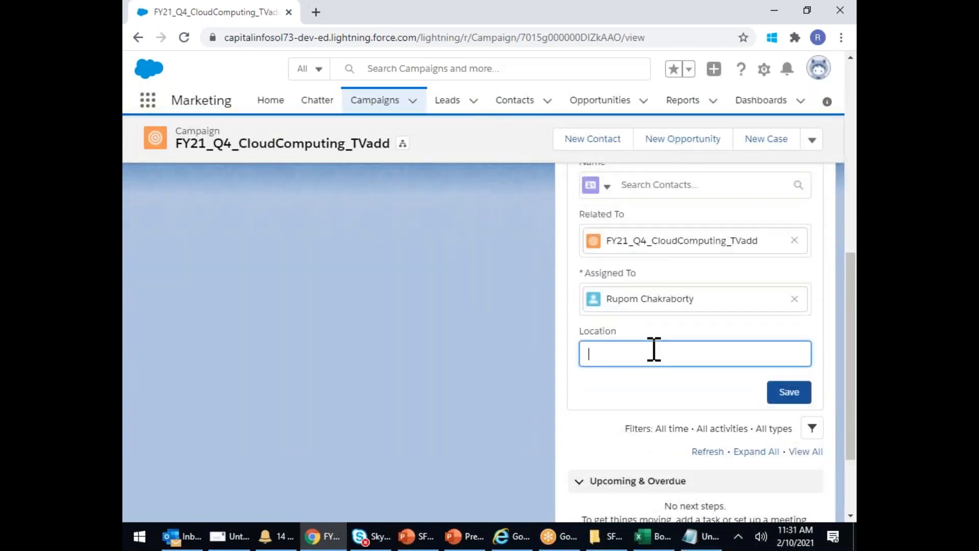
scroll(654, 350, "up", 3)
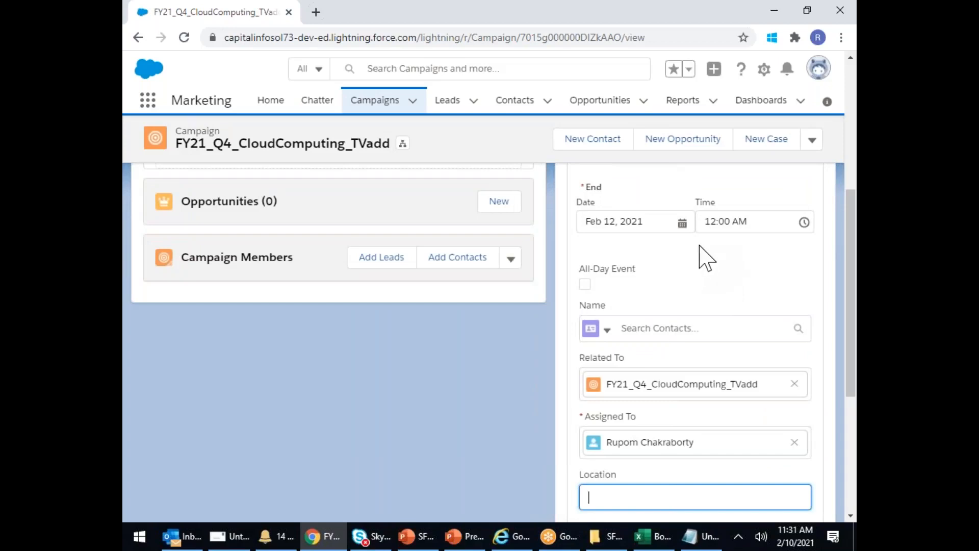
scroll(663, 257, "up", 3)
left_click(684, 437)
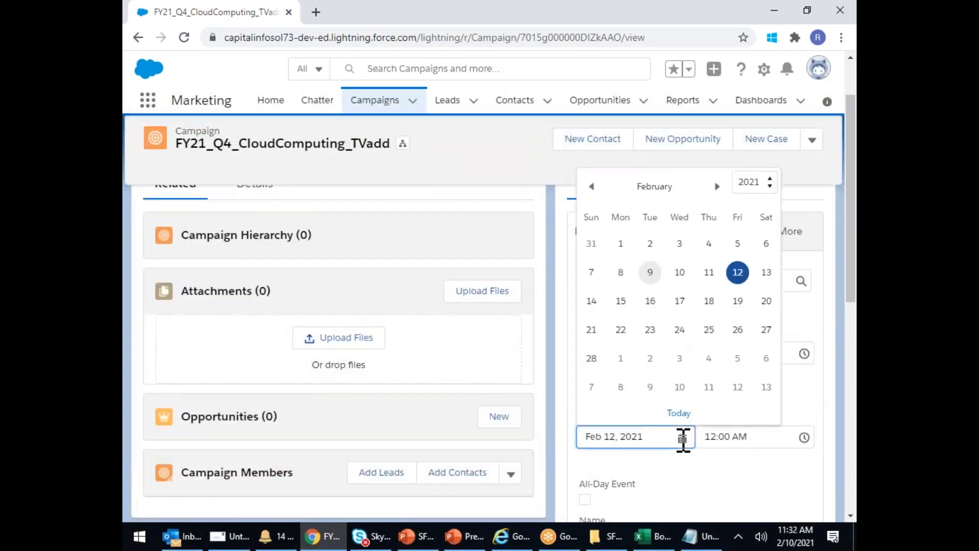
left_click(651, 274)
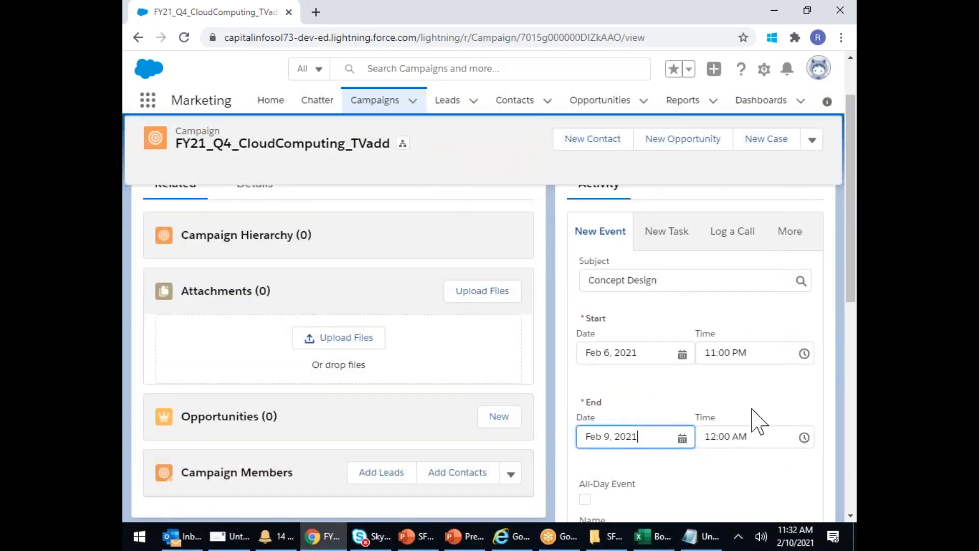
left_click(682, 438)
left_click(821, 332)
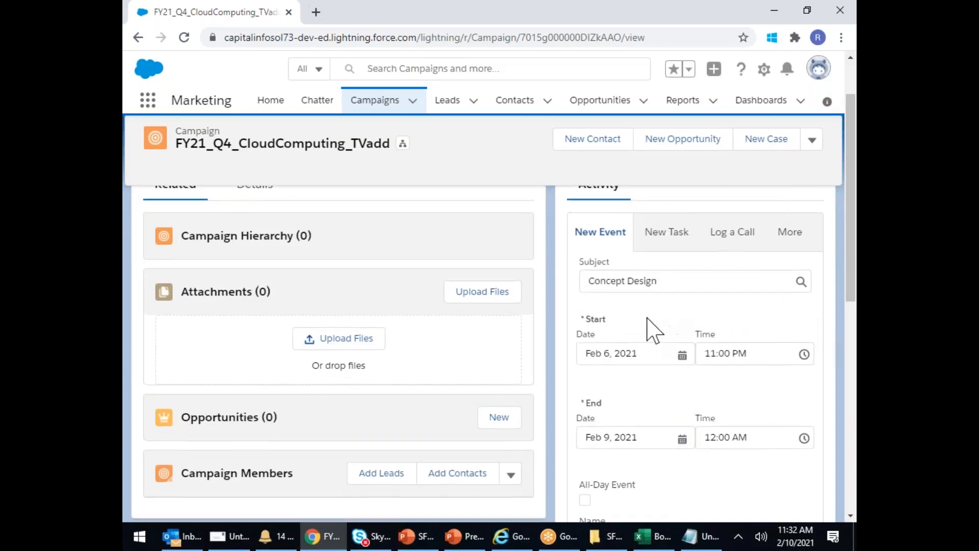
- Set the event's start date to February 7, 2021 and re-pick the end date
scroll(647, 328, "up", 1)
scroll(657, 367, "down", 2)
left_click(640, 280)
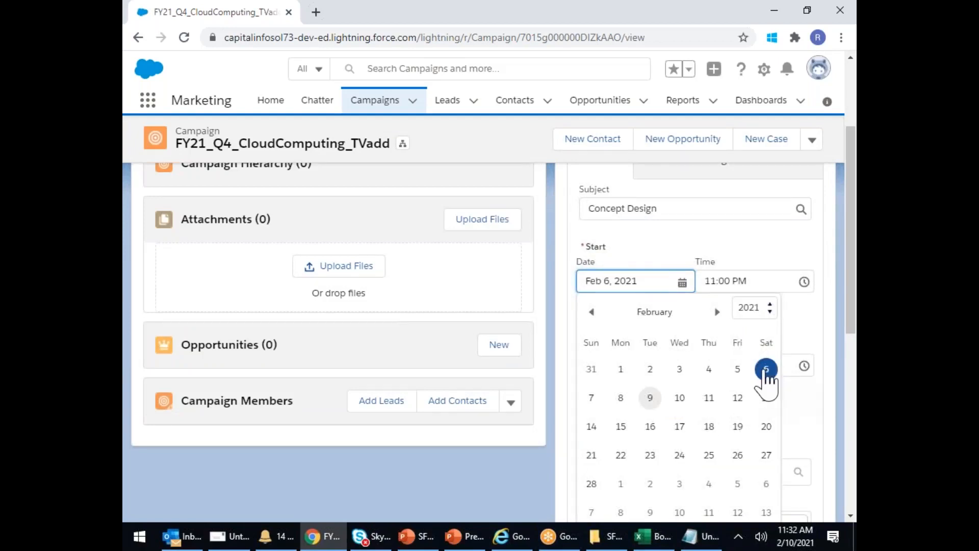
left_click(649, 397)
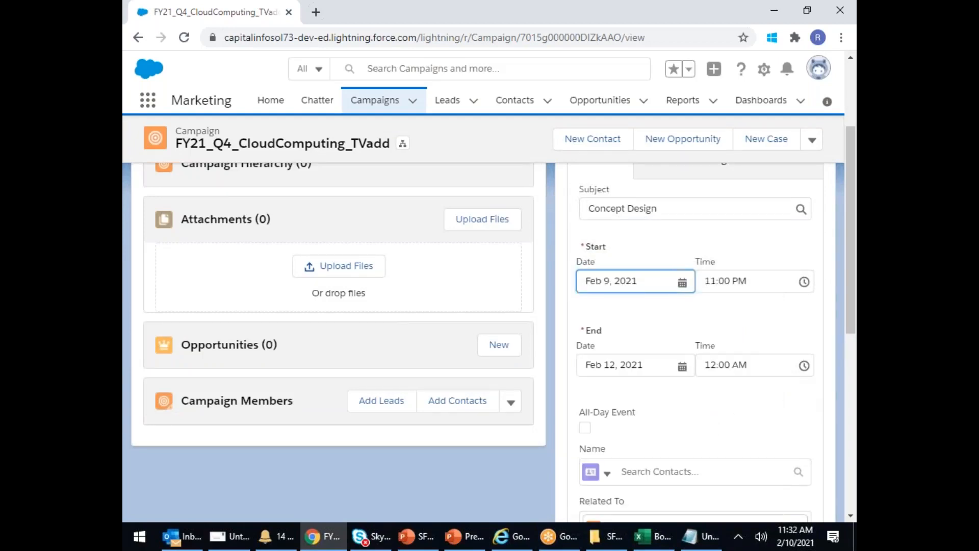
left_click(679, 281)
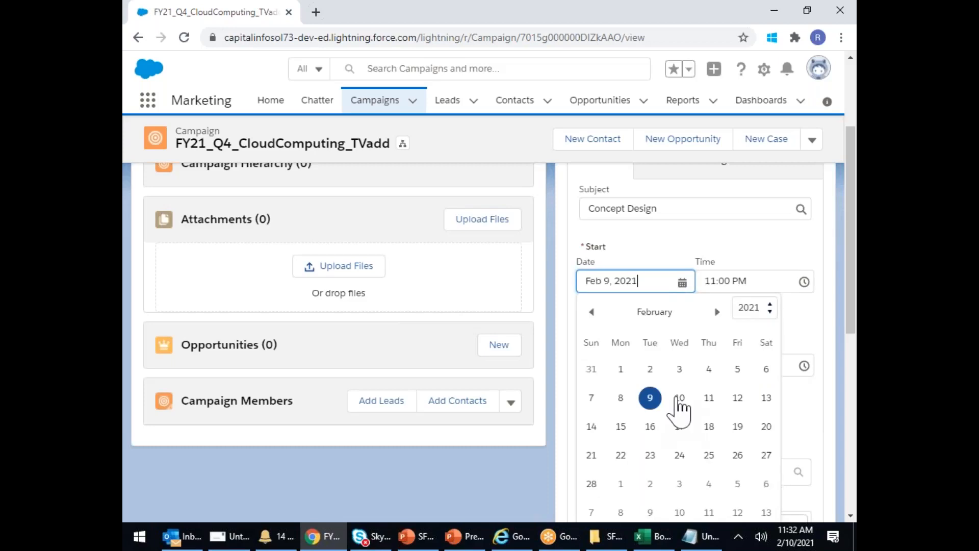
left_click(679, 397)
left_click(684, 365)
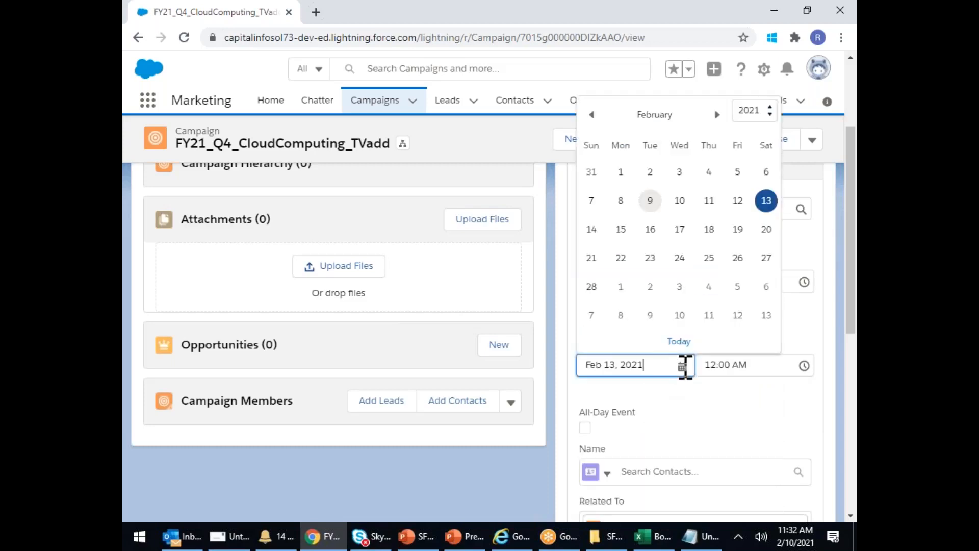
left_click(678, 200)
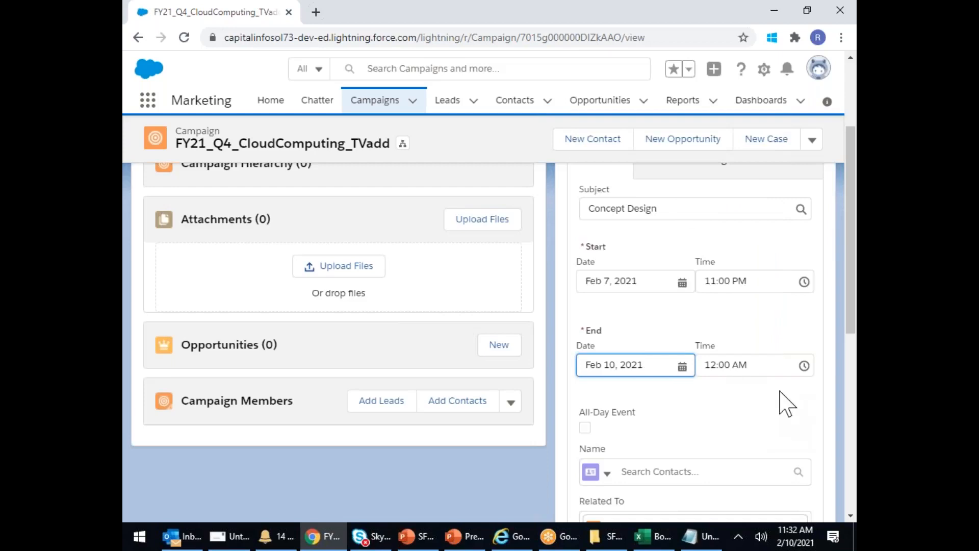
- Set the event's start time to 12:45 PM, ending at 1:45 PM
left_click(765, 364)
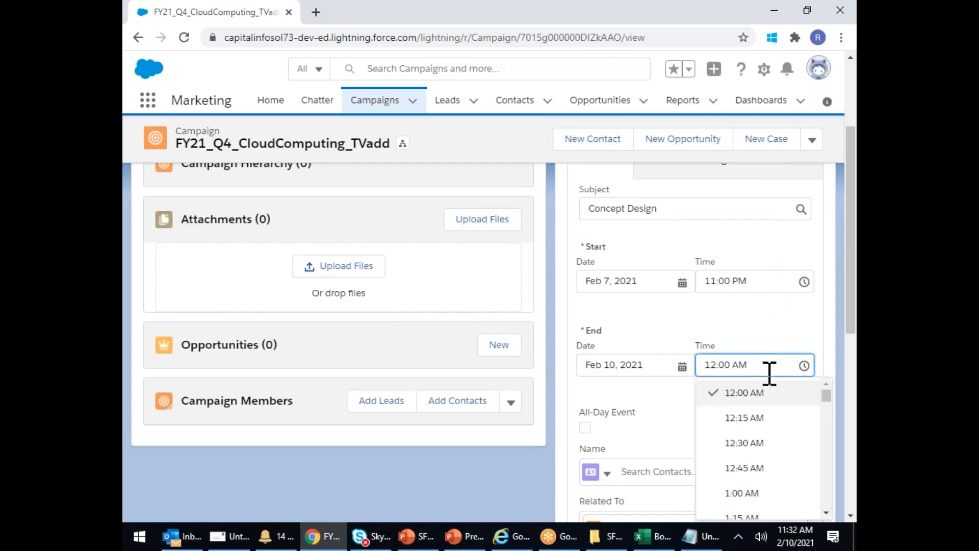
scroll(784, 420, "up", 2)
scroll(783, 357, "down", 4)
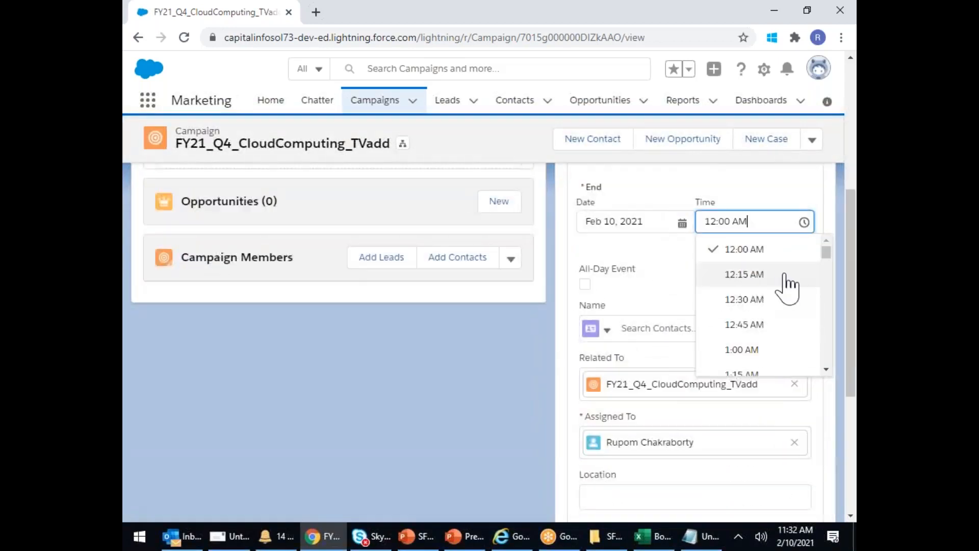
left_click(784, 214)
scroll(780, 245, "up", 3)
left_click(780, 279)
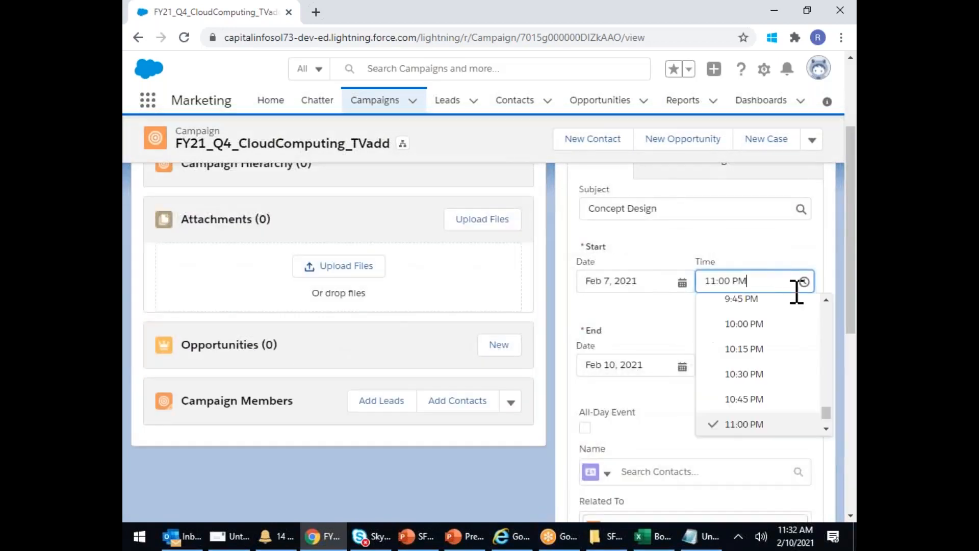
scroll(765, 347, "down", 2)
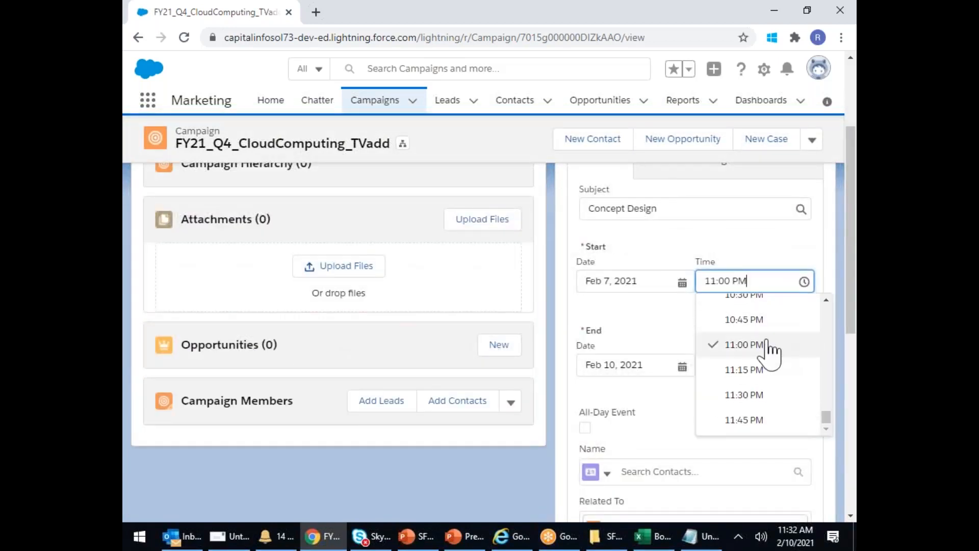
scroll(769, 354, "up", 5)
scroll(770, 355, "up", 7)
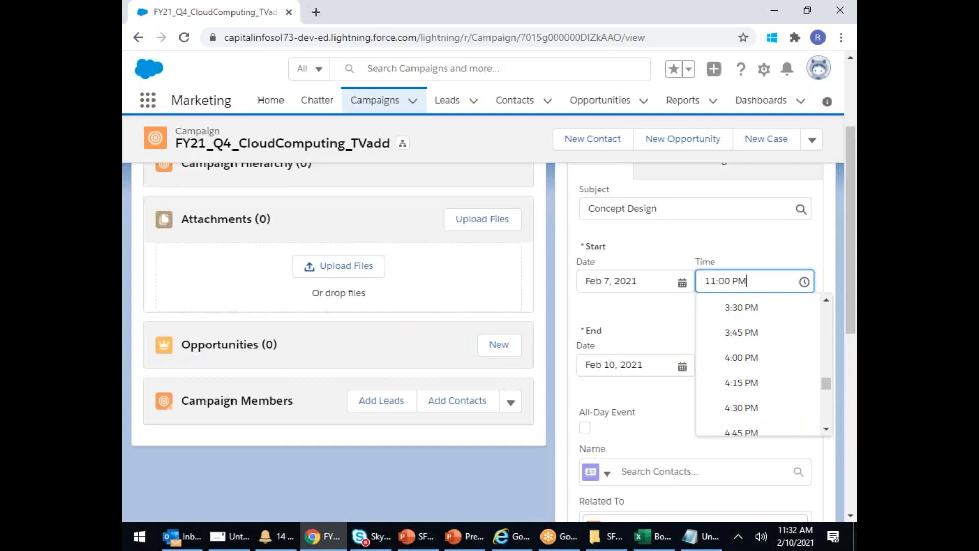
scroll(770, 333, "up", 3)
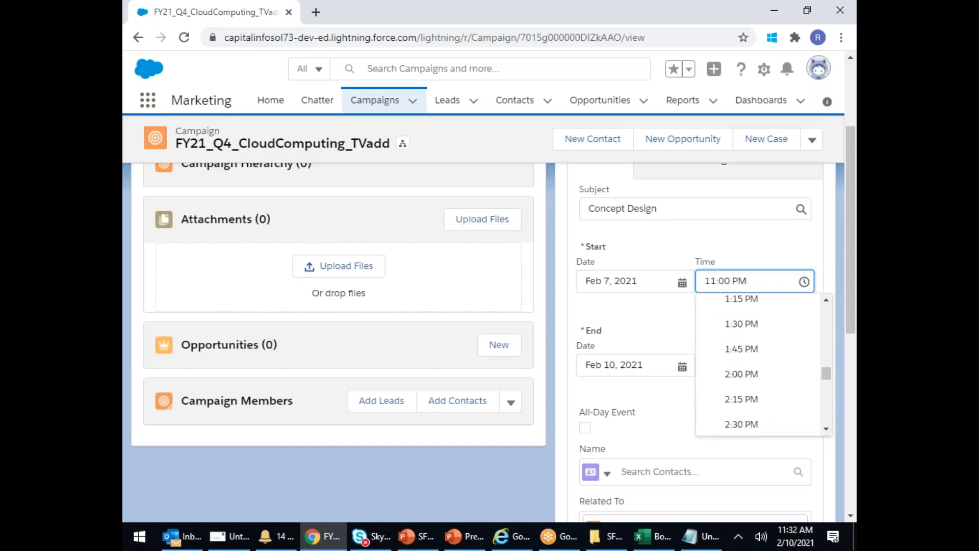
left_click(757, 322)
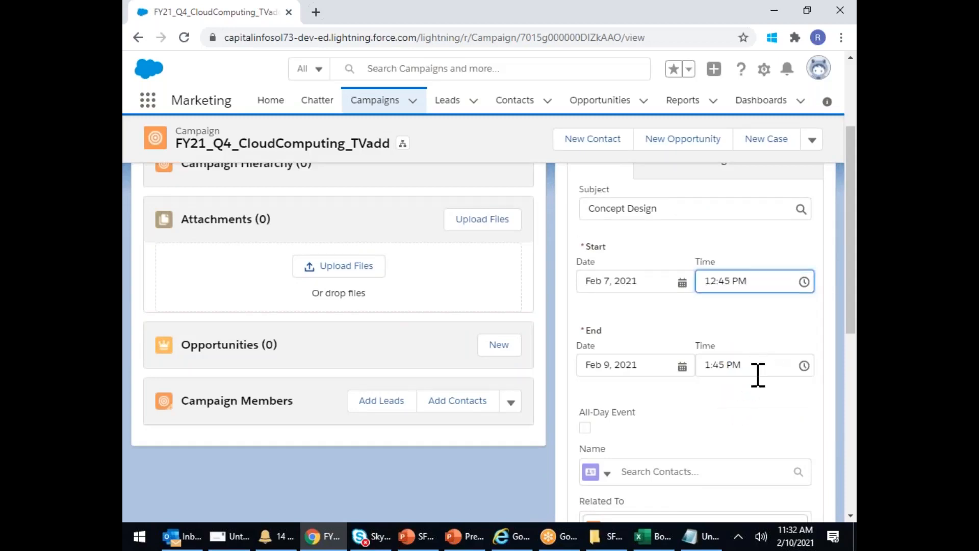
scroll(749, 410, "down", 7)
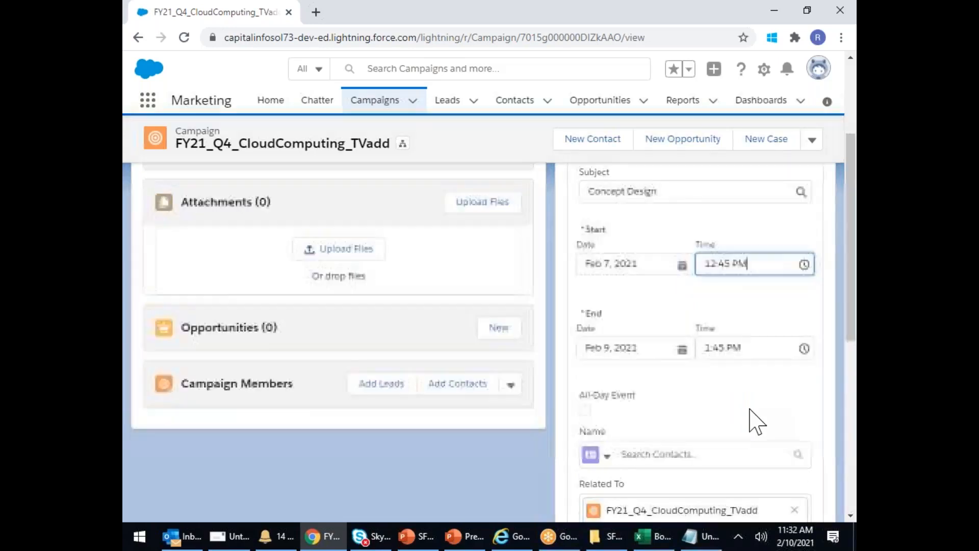
- Enter 'Hyderabad' as the location and save the Concept Design event
left_click(641, 276)
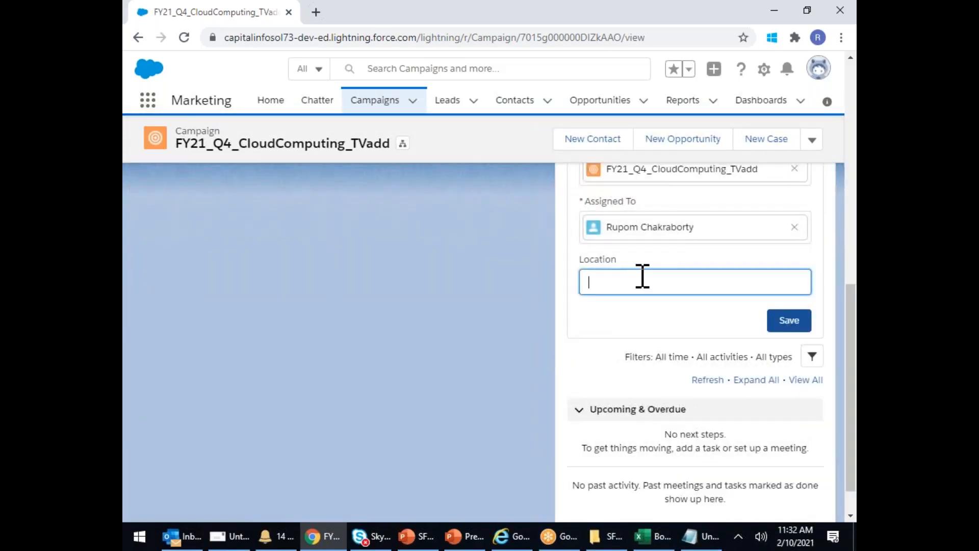
type("Hyderabad Borad1")
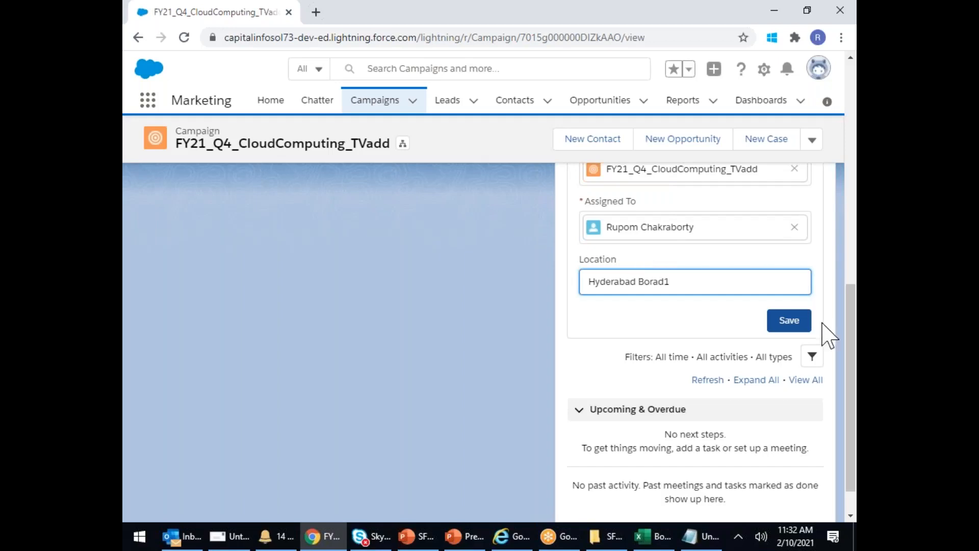
left_click(797, 321)
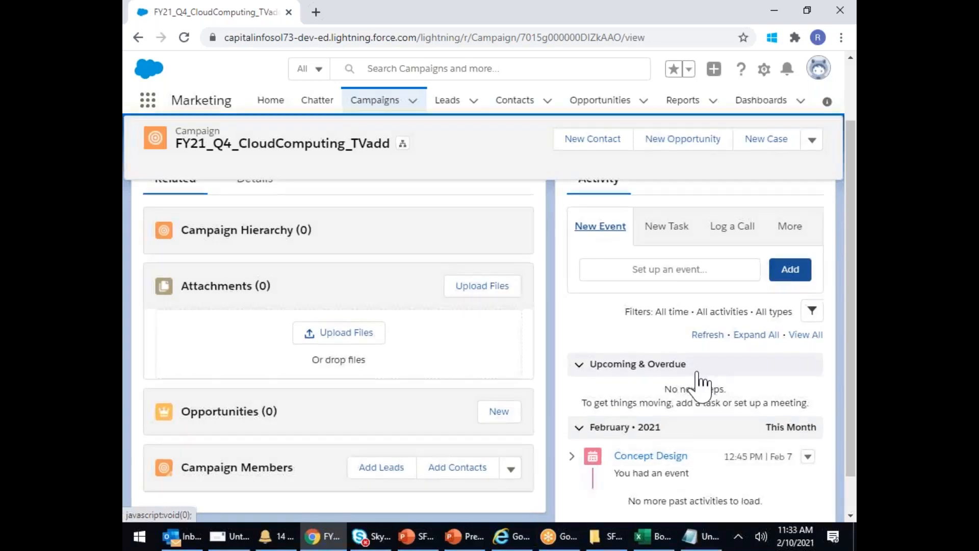
scroll(698, 382, "down", 1)
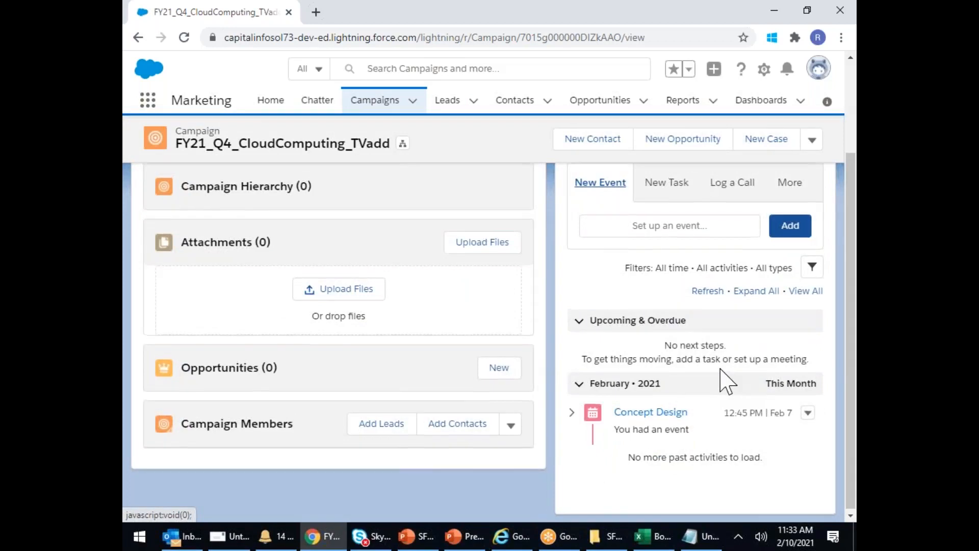
scroll(724, 380, "up", 4)
scroll(749, 343, "down", 3)
- Log a call to the printer with comment 'To Know Printing Cost' and save it
left_click(734, 232)
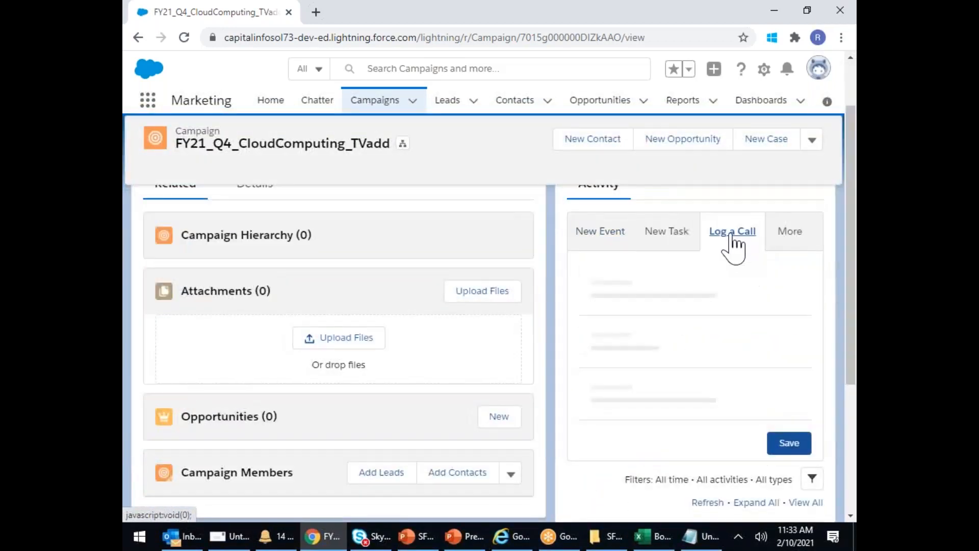
left_click(618, 280)
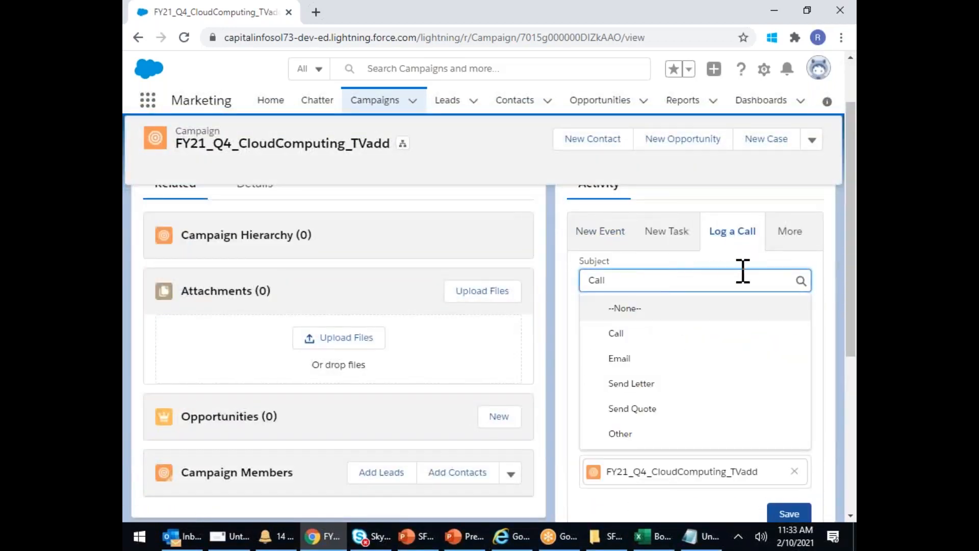
type("Rames")
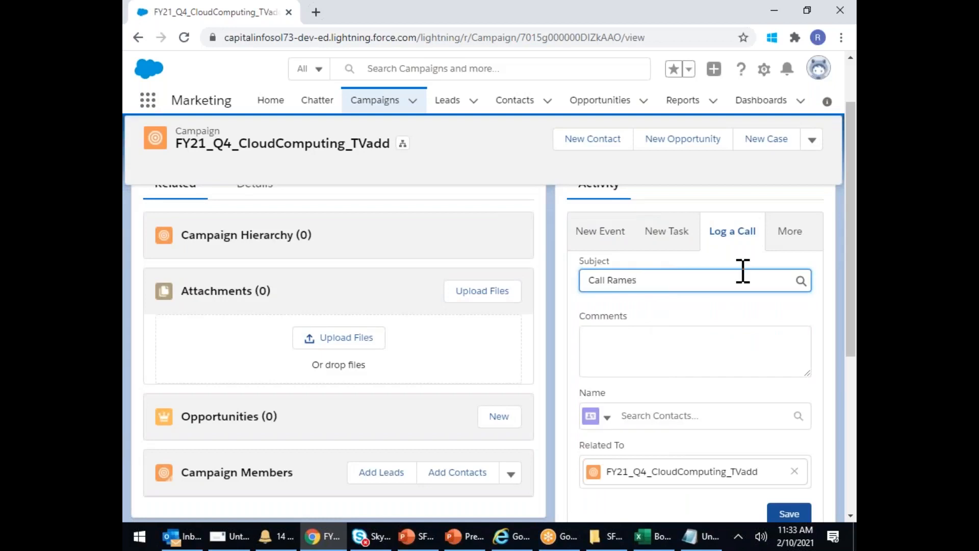
type("h Printer")
left_click(678, 371)
type("To Know OP")
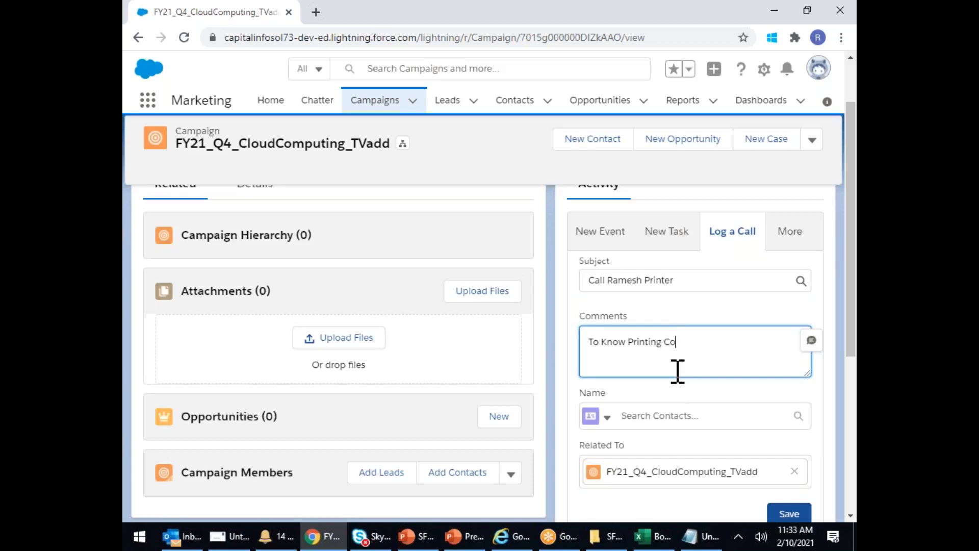
scroll(714, 377, "down", 3)
left_click(789, 370)
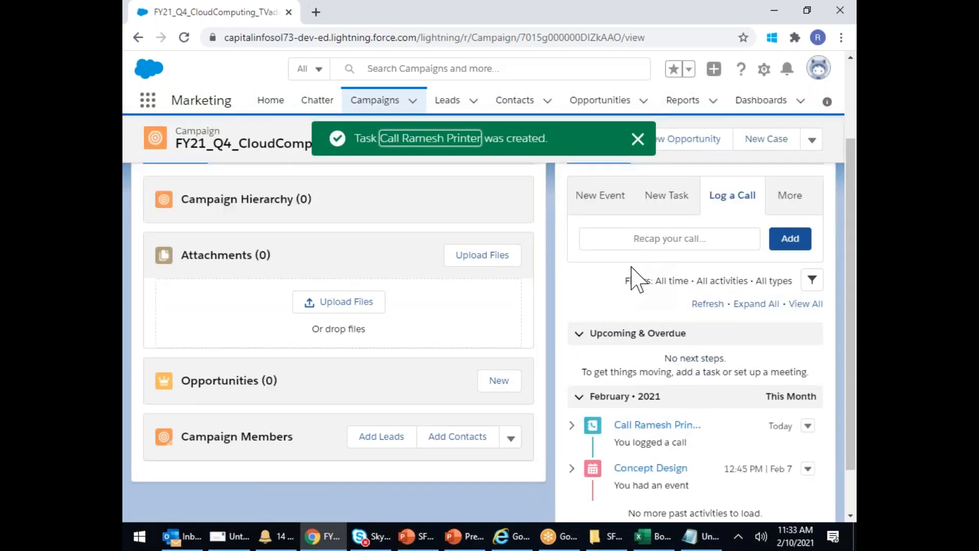
scroll(634, 275, "down", 1)
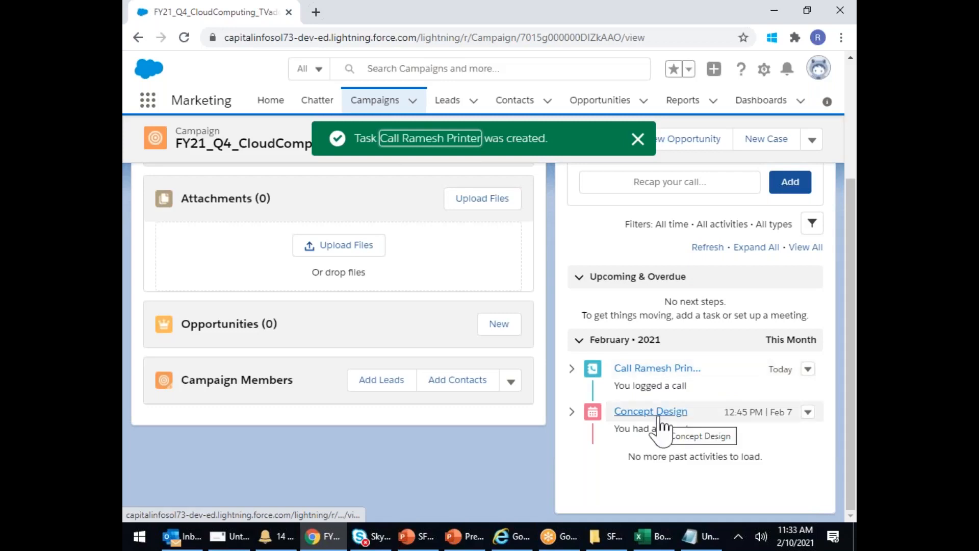
- Upload logo.jpg as a file on the campaign
left_click(366, 250)
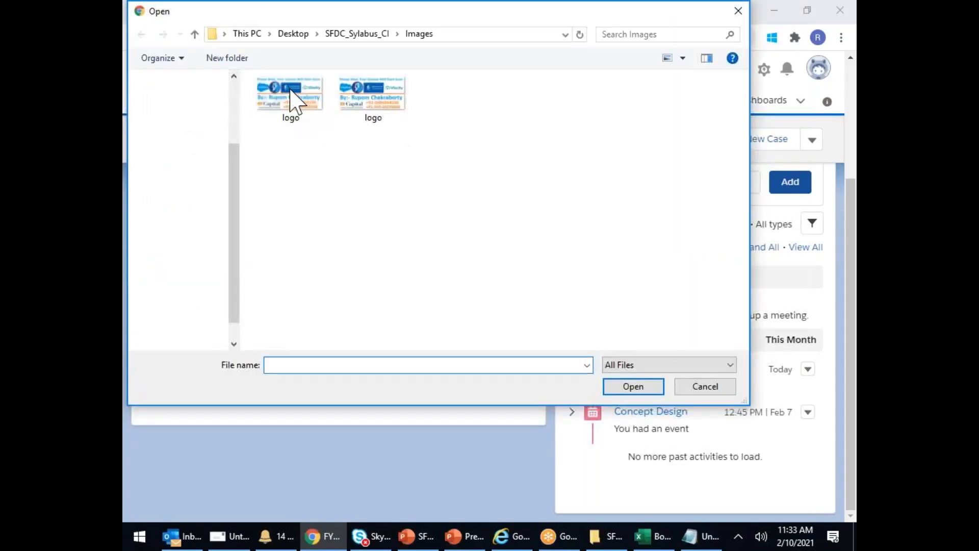
double_click(290, 90)
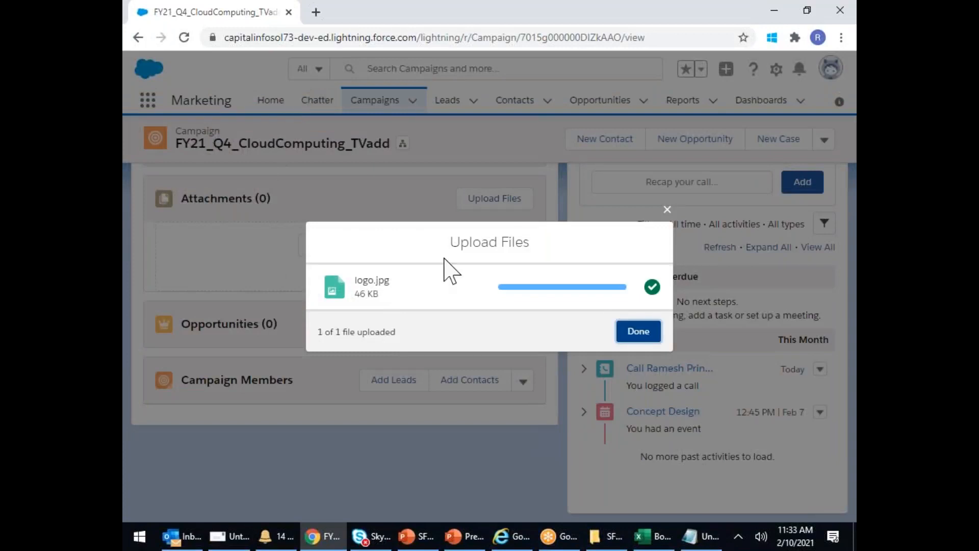
left_click(644, 333)
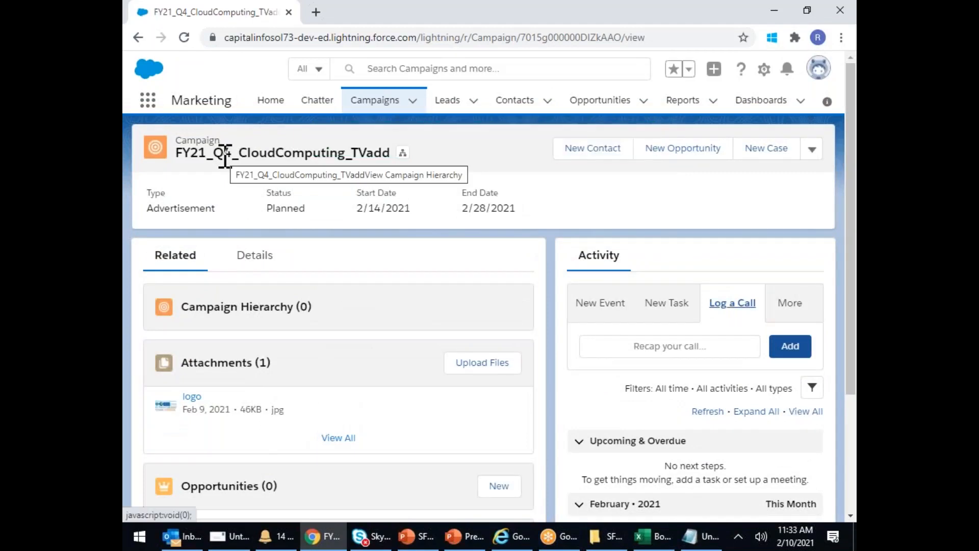
- Save a new active campaign FY21_Q4_CloudComputing_Banner, then reopen the Campaigns list
left_click(363, 102)
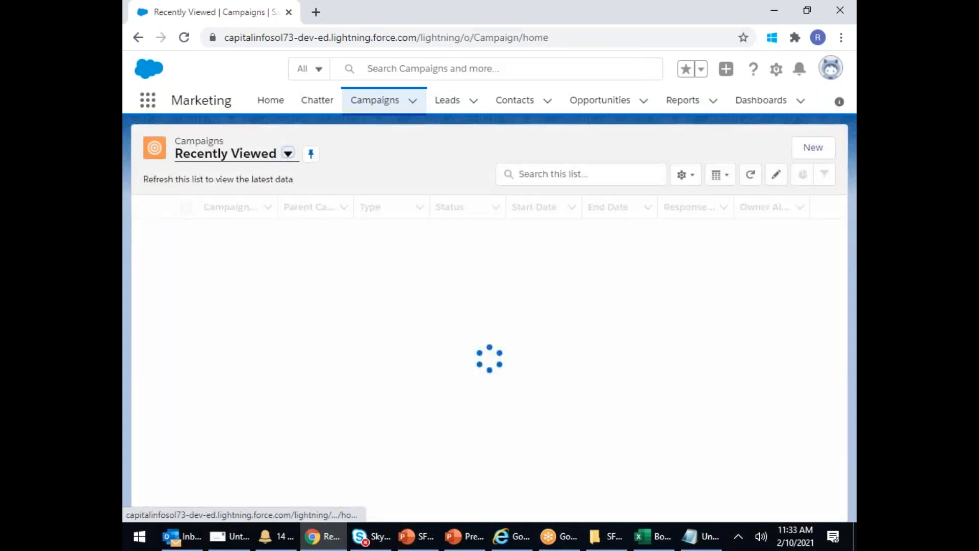
left_click(825, 148)
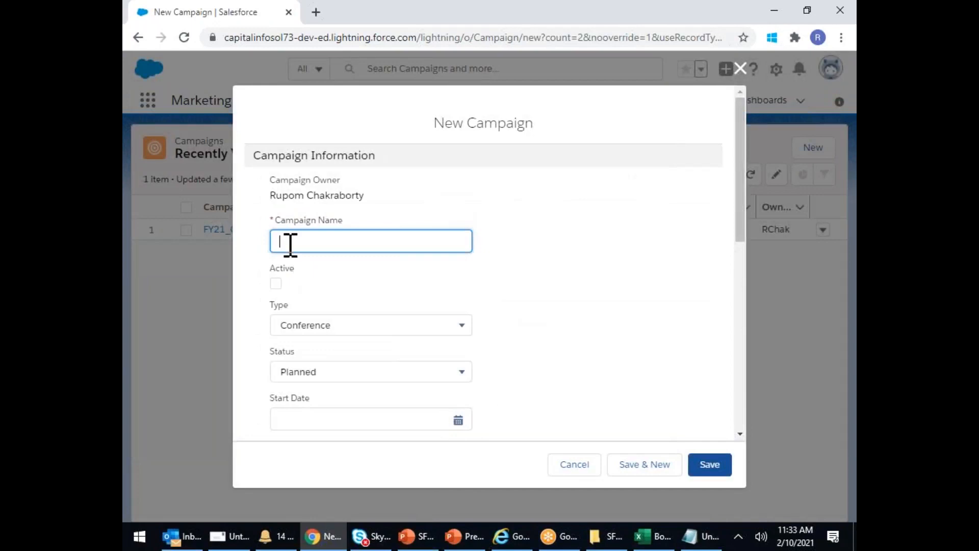
type("FY21_Q4_CloudC")
type("omputing_Banner")
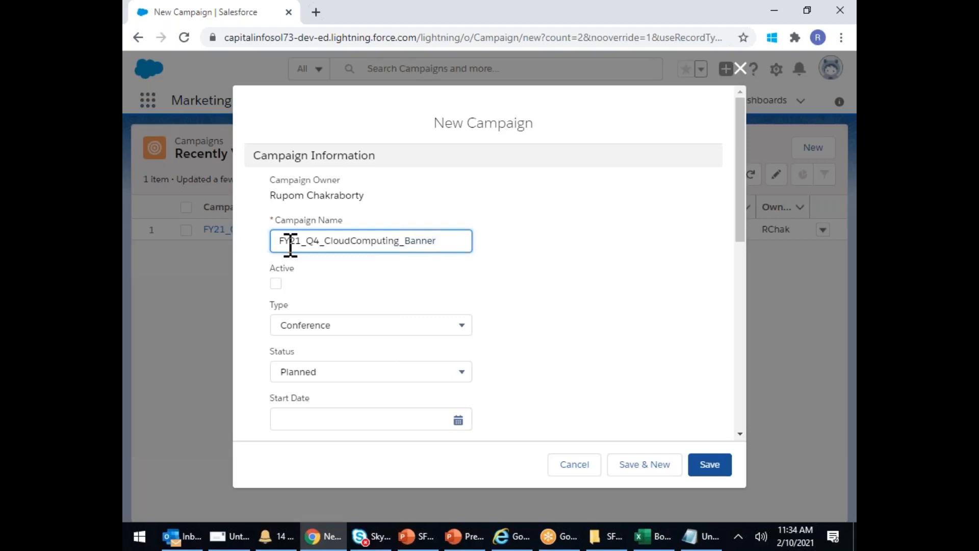
left_click(276, 283)
scroll(492, 239, "down", 1)
scroll(492, 239, "down", 7)
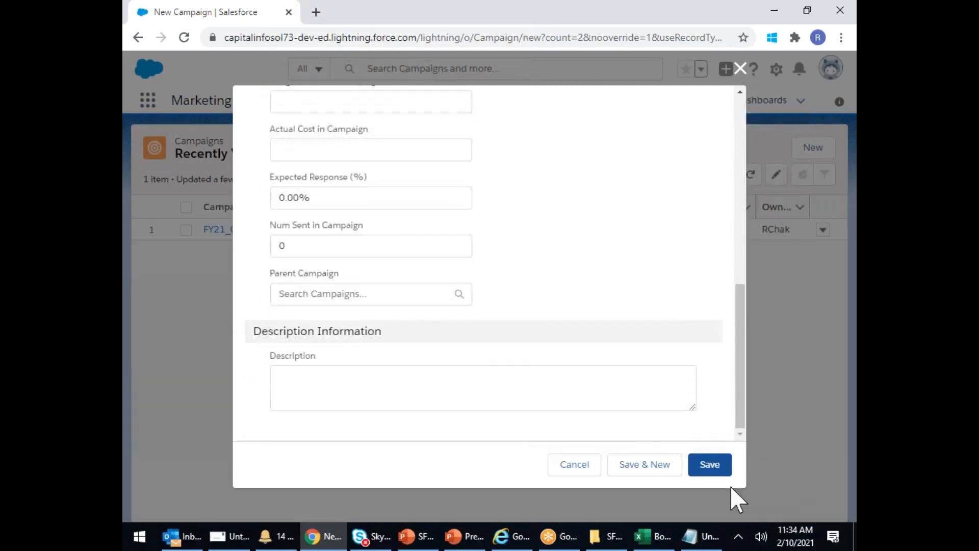
left_click(714, 469)
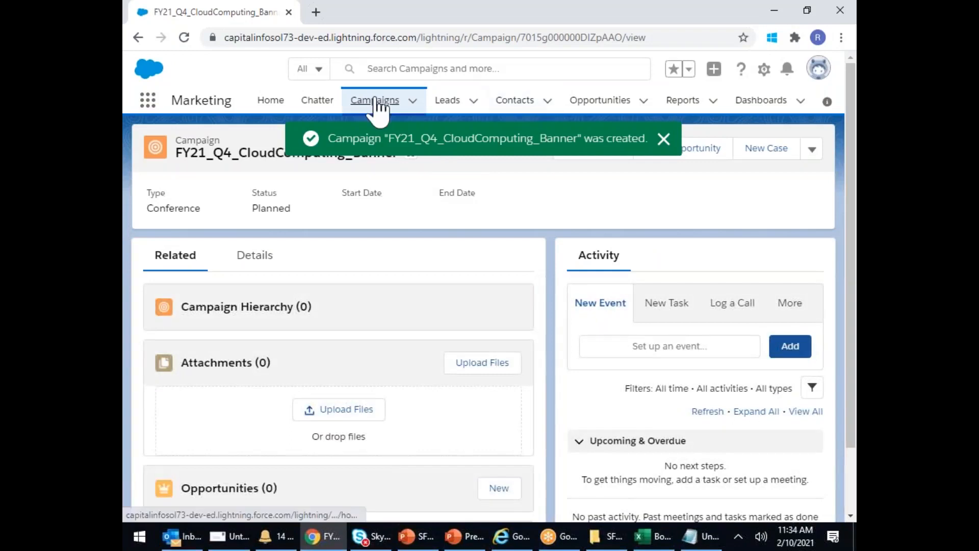
left_click(377, 102)
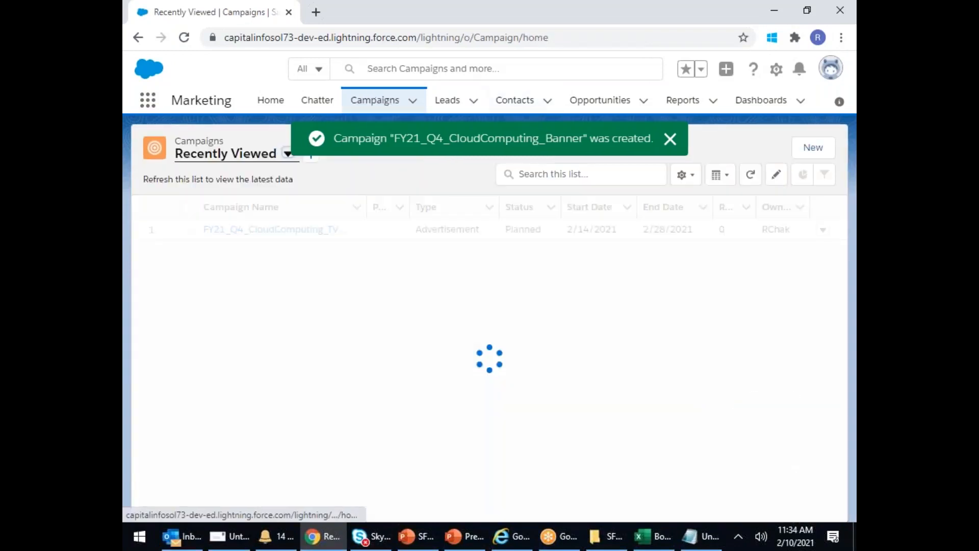
- Create and save an active campaign named FY21_CloudComputing, then return to the Campaigns list
left_click(816, 149)
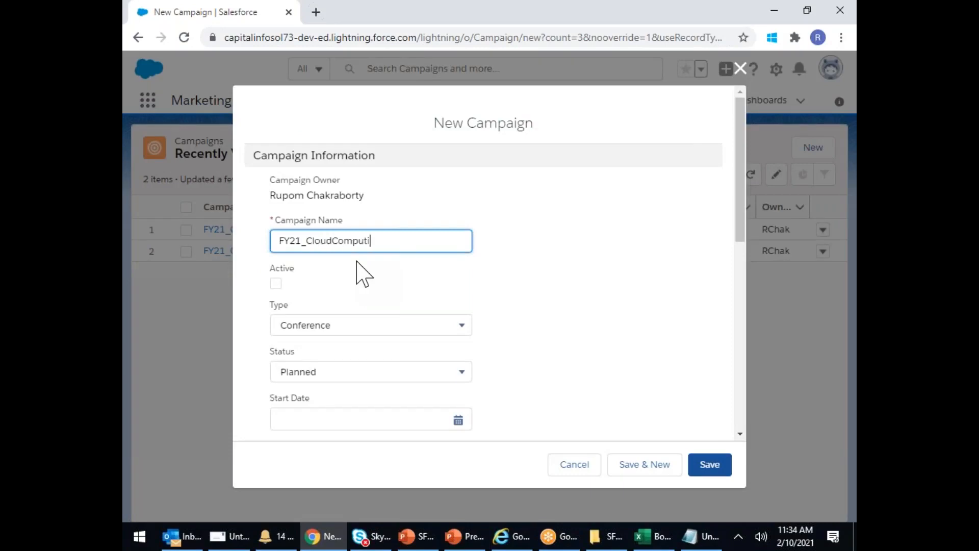
left_click(275, 283)
scroll(370, 302, "down", 3)
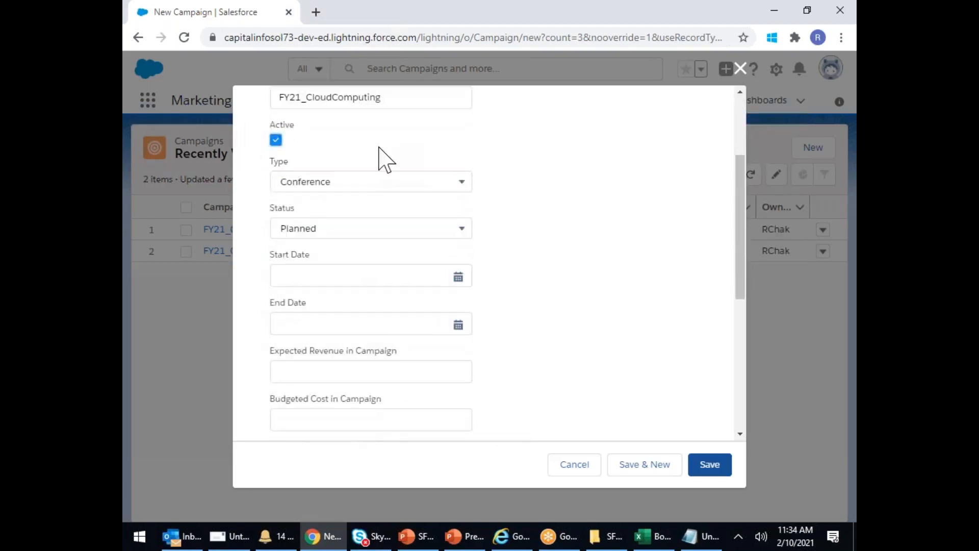
scroll(387, 363, "up", 3)
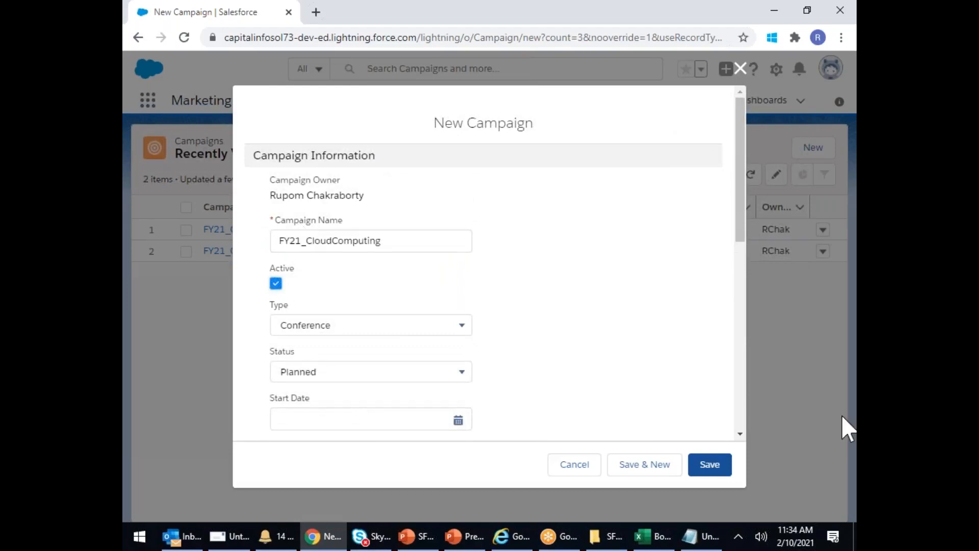
left_click(720, 464)
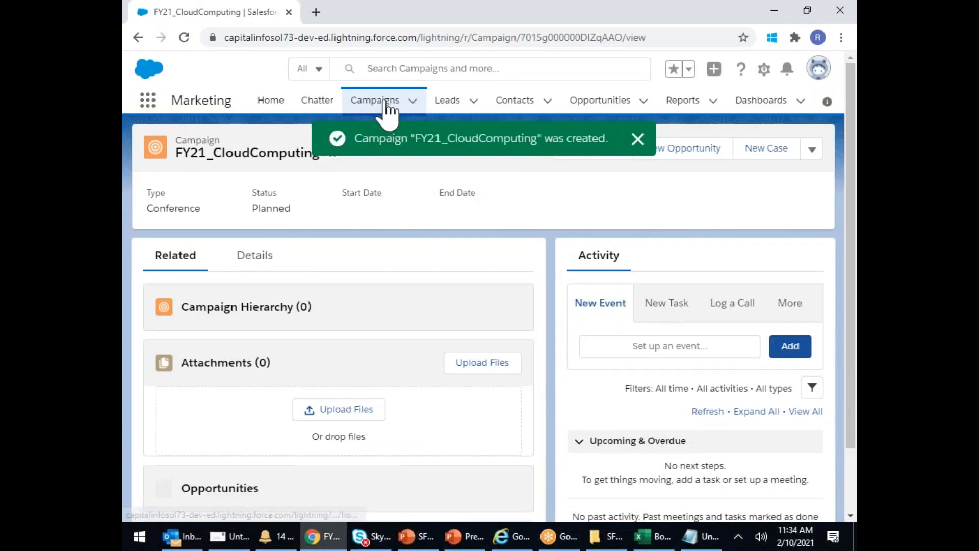
left_click(386, 105)
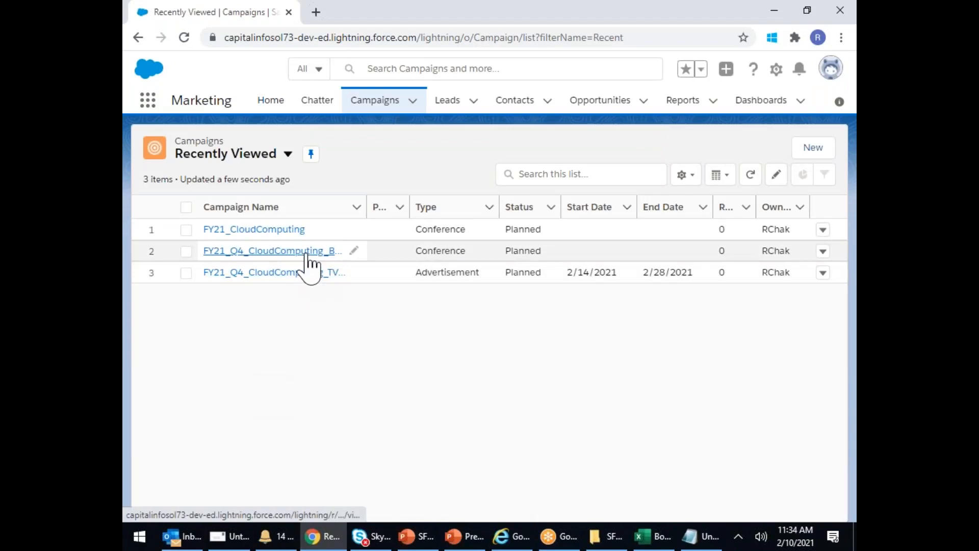
- On the FY21_Q4_CloudComputing_Banner record's details, set Parent Campaign to FY21_CloudComputing and save
left_click(307, 251)
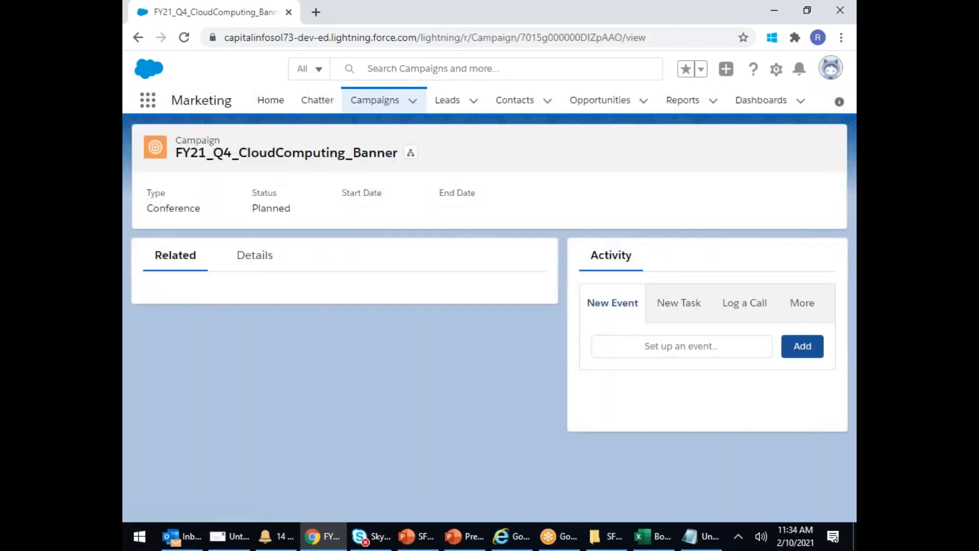
left_click(254, 266)
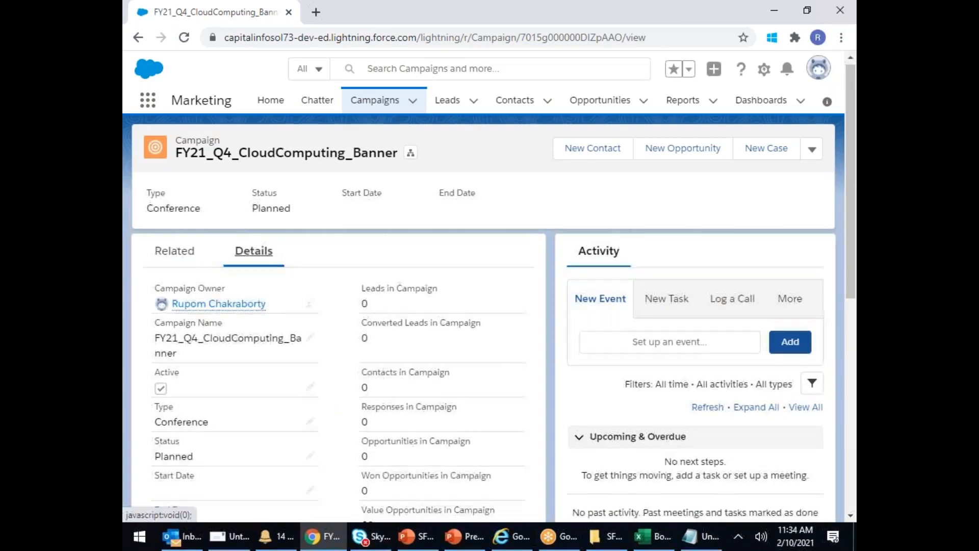
scroll(258, 281, "down", 8)
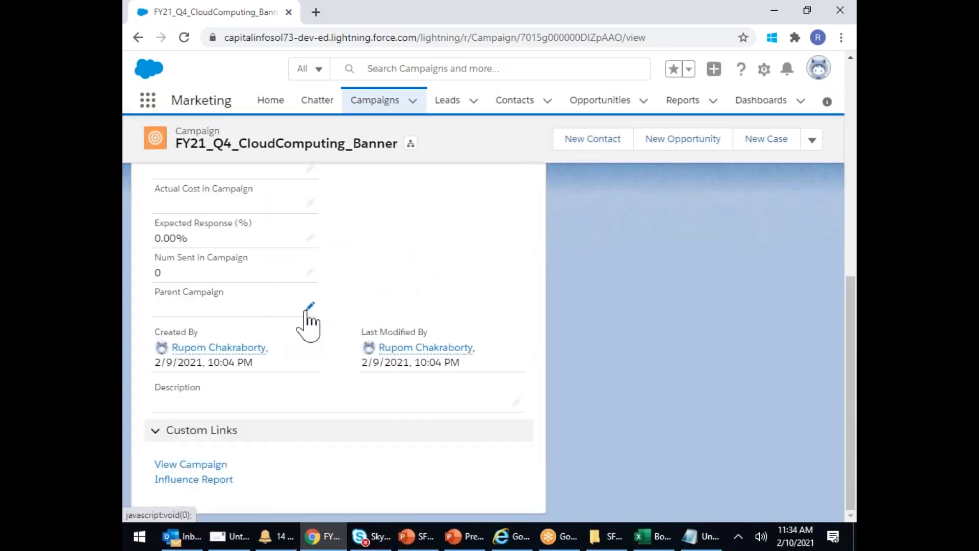
left_click(310, 307)
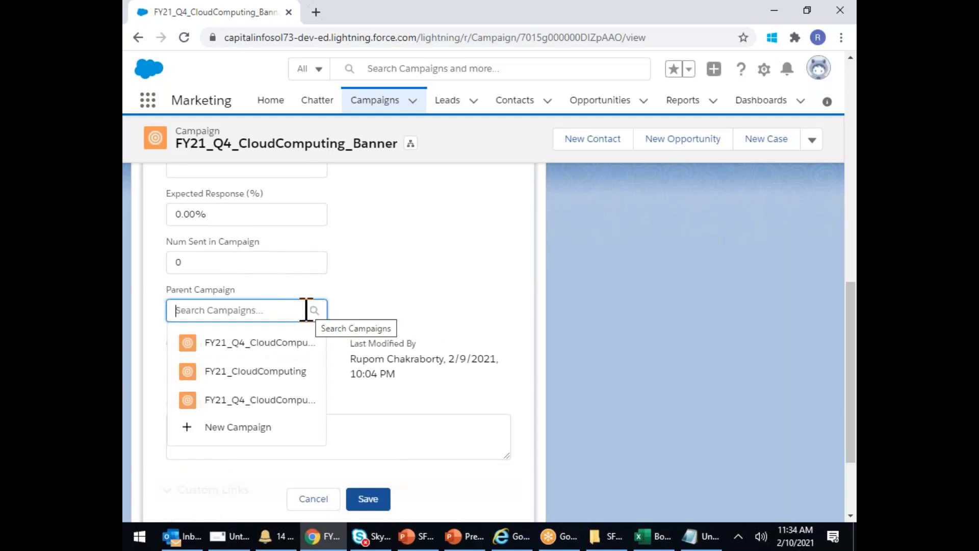
left_click(251, 378)
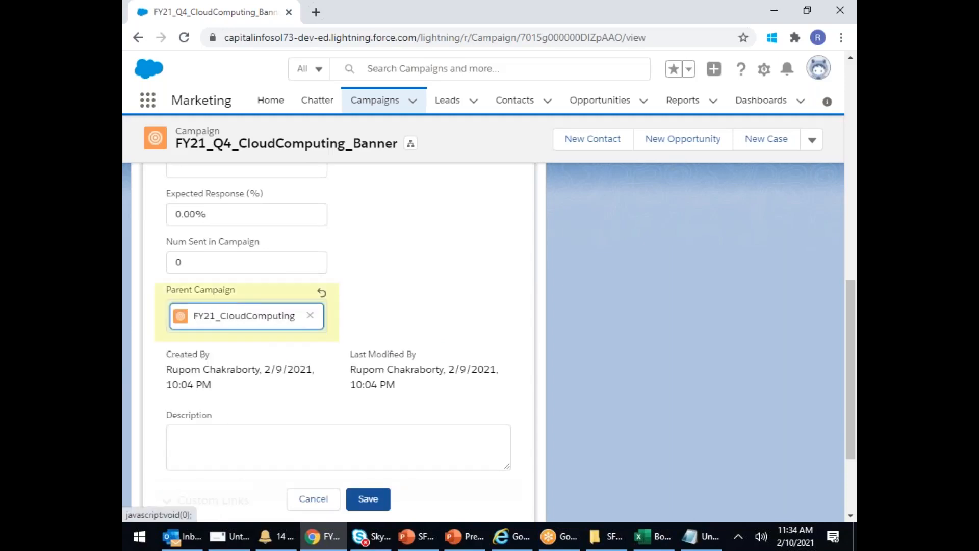
left_click(370, 499)
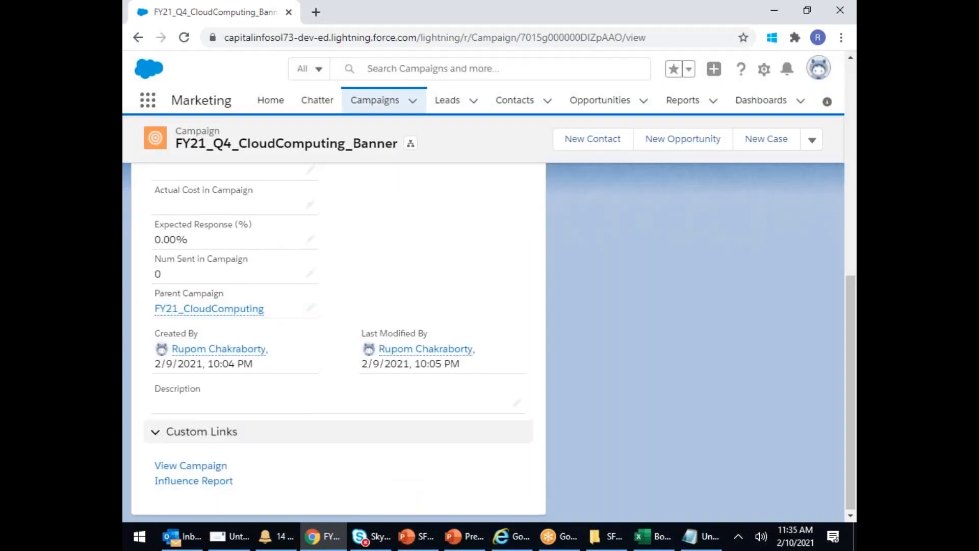
scroll(369, 347, "up", 8)
scroll(473, 164, "up", 5)
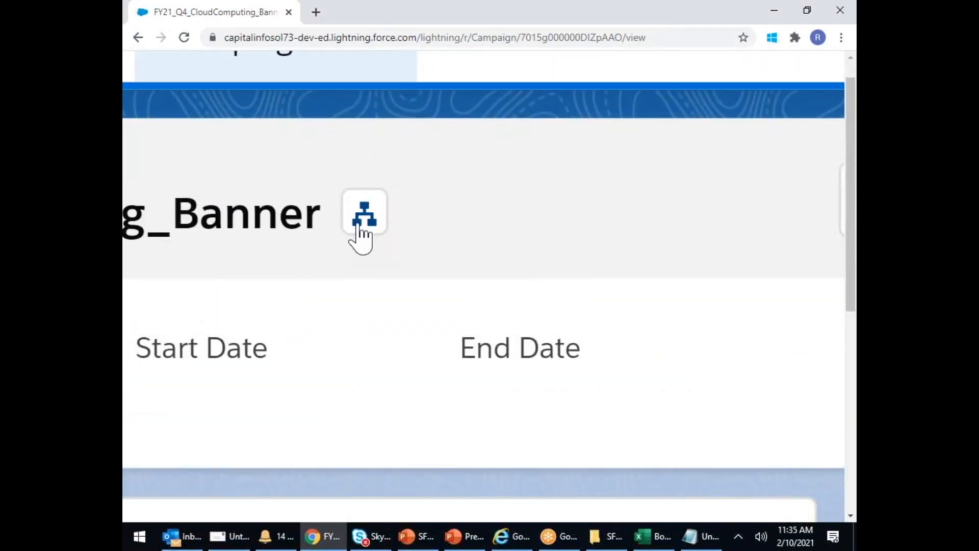
- View the Banner campaign's hierarchy under FY21_CloudComputing, then go back to the Campaigns list
scroll(365, 221, "down", 5)
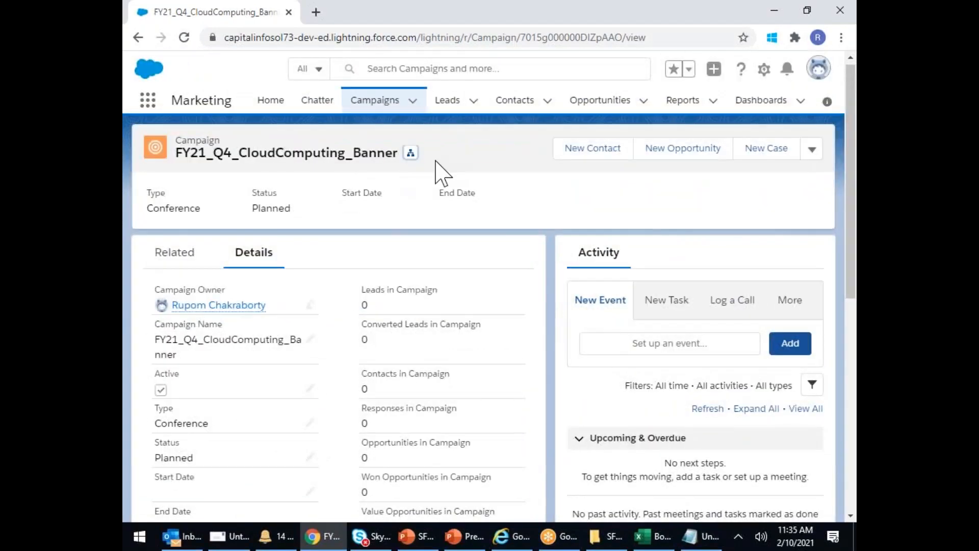
left_click(411, 154)
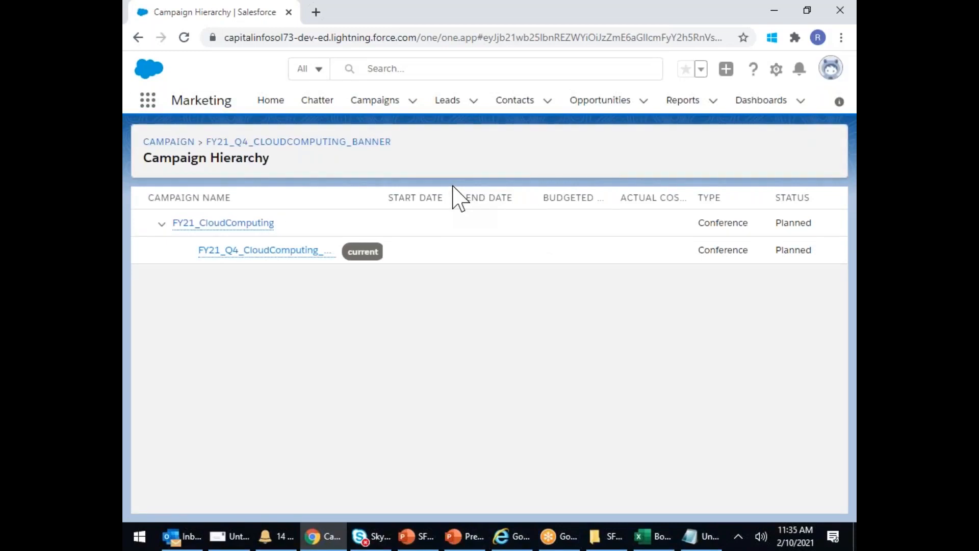
mouse_move(175, 225)
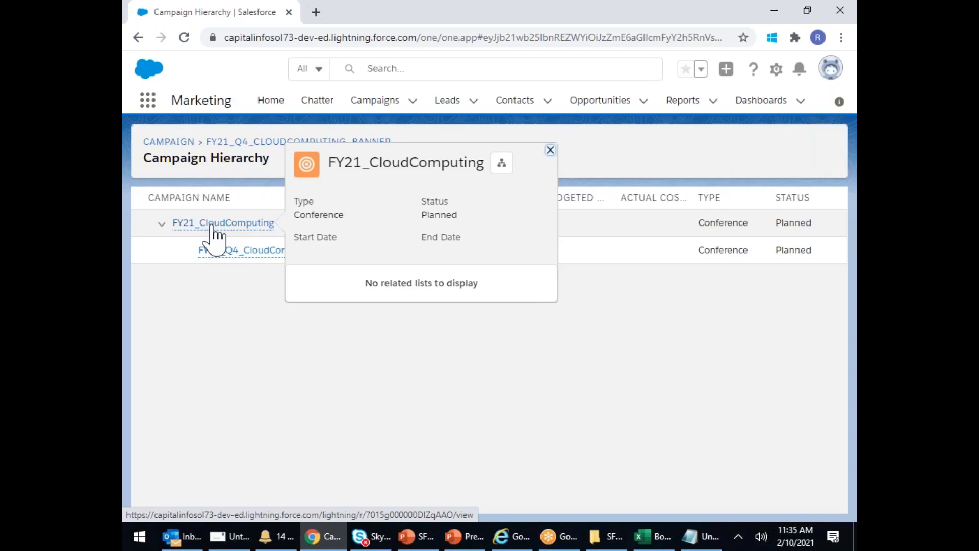
mouse_move(236, 259)
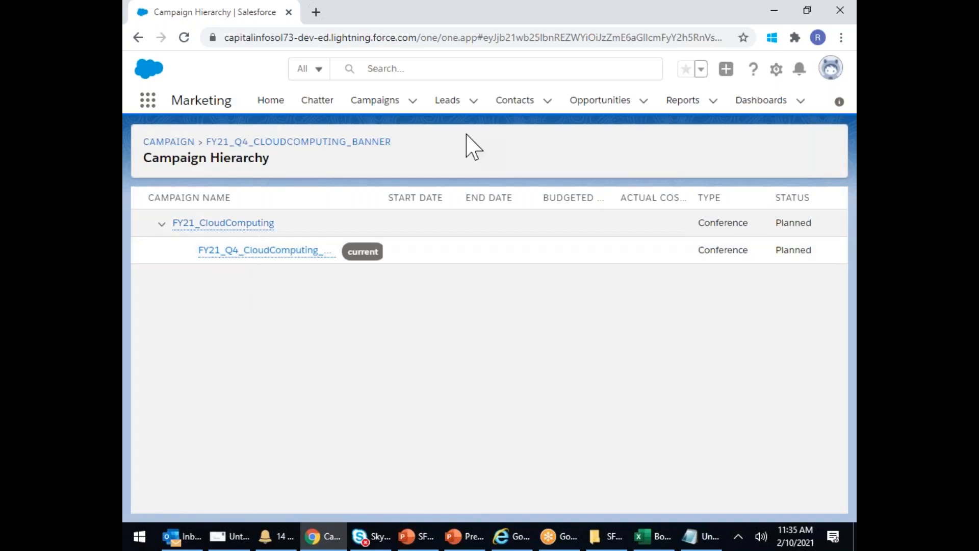
left_click(375, 102)
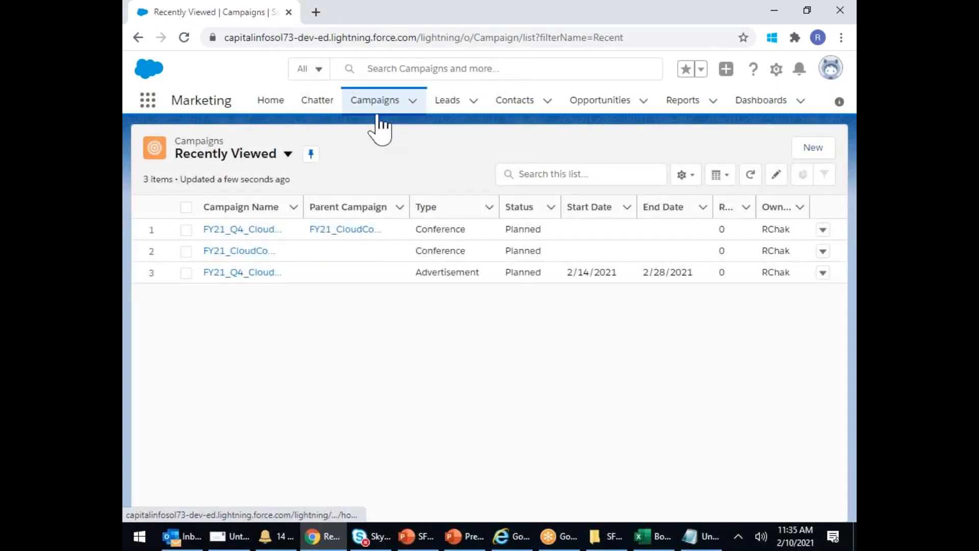
- Start a new campaign from the Campaigns list
left_click(814, 151)
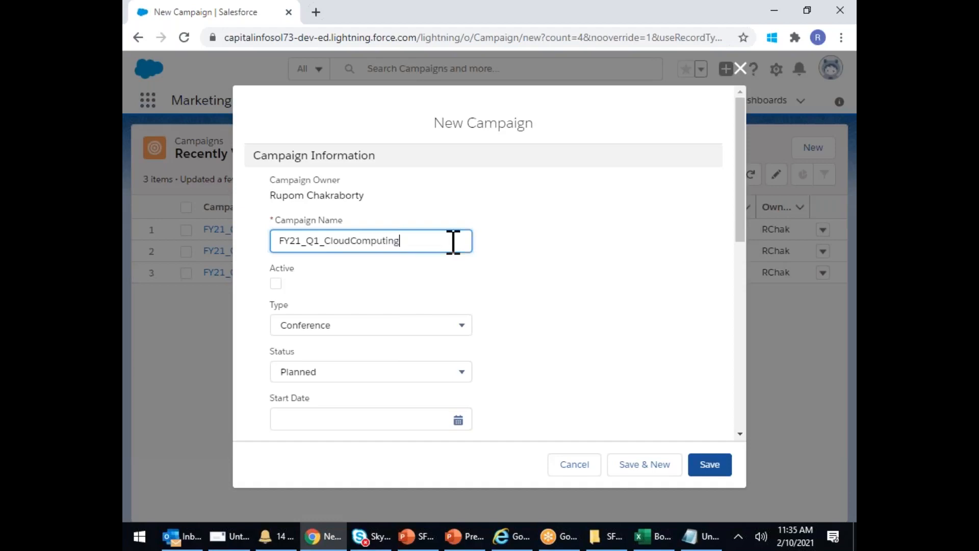
- Save FY21_Q1_CloudComputing as active with parent FY21_CloudComputing, copying its name for reuse
key("ctrl+a")
key("ctrl+c")
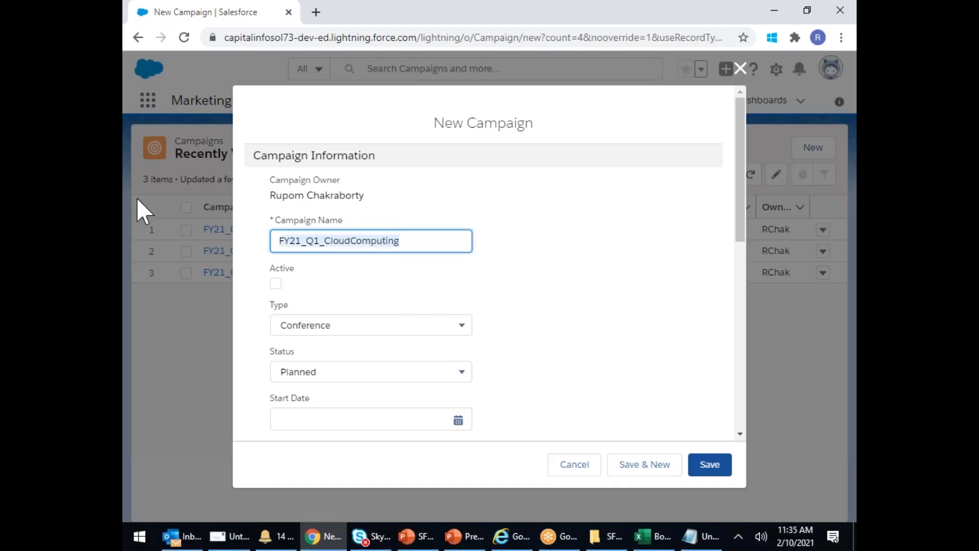
left_click(274, 282)
scroll(497, 301, "down", 5)
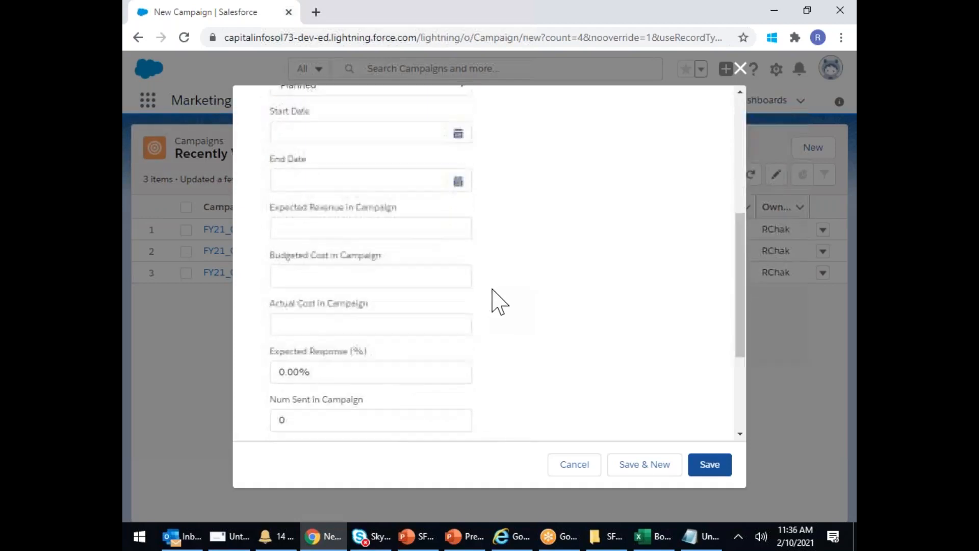
scroll(496, 302, "down", 3)
left_click(350, 295)
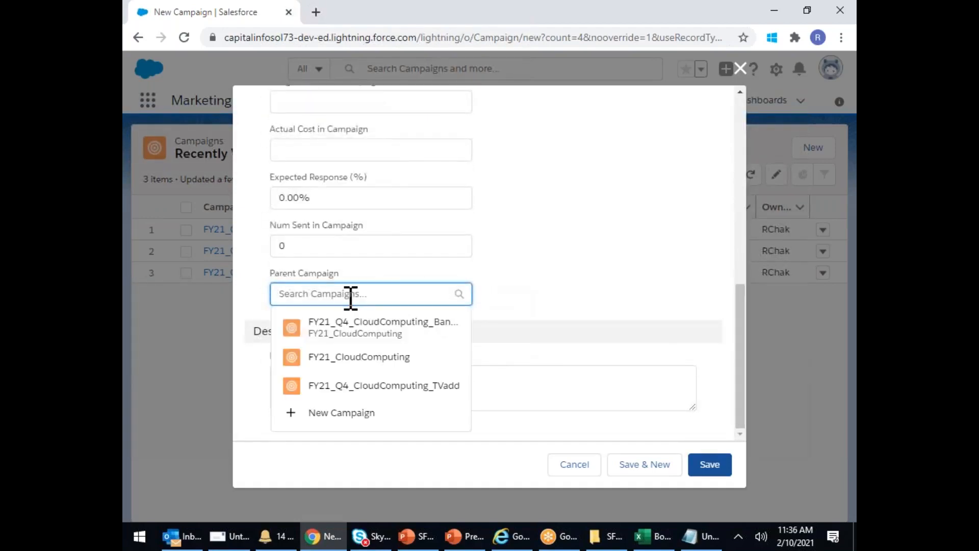
left_click(367, 362)
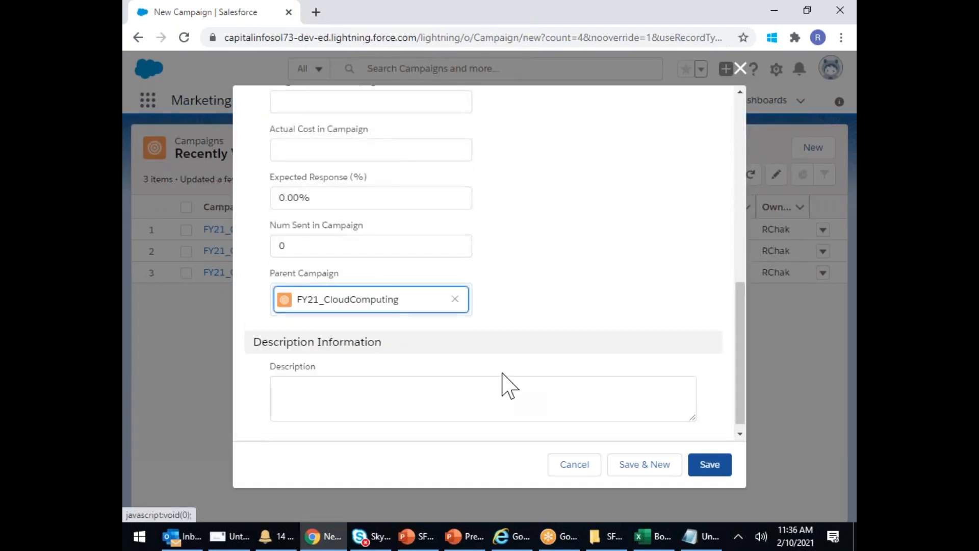
left_click(644, 465)
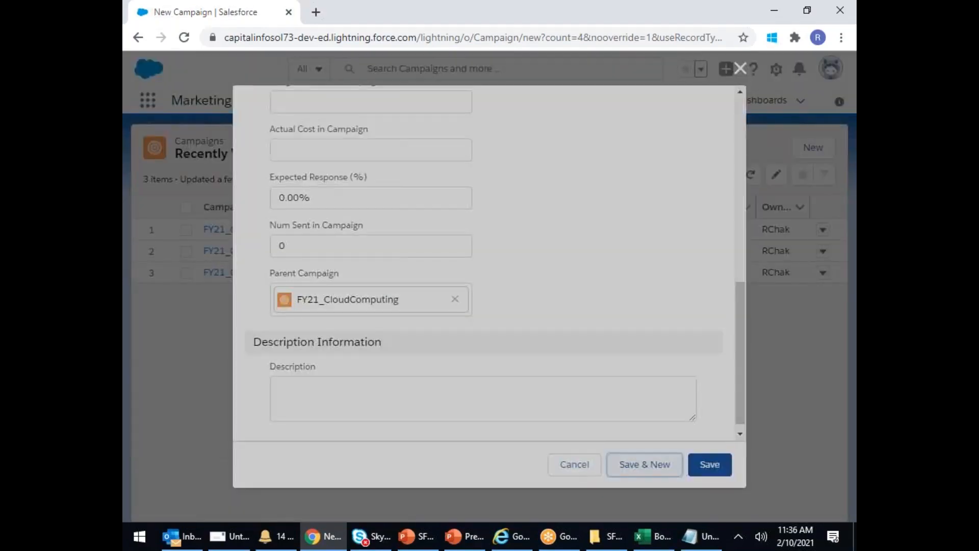
- Create active campaign FY21_Q2_CloudComputing under parent FY21_CloudComputing
key("ctrl+v")
type("2")
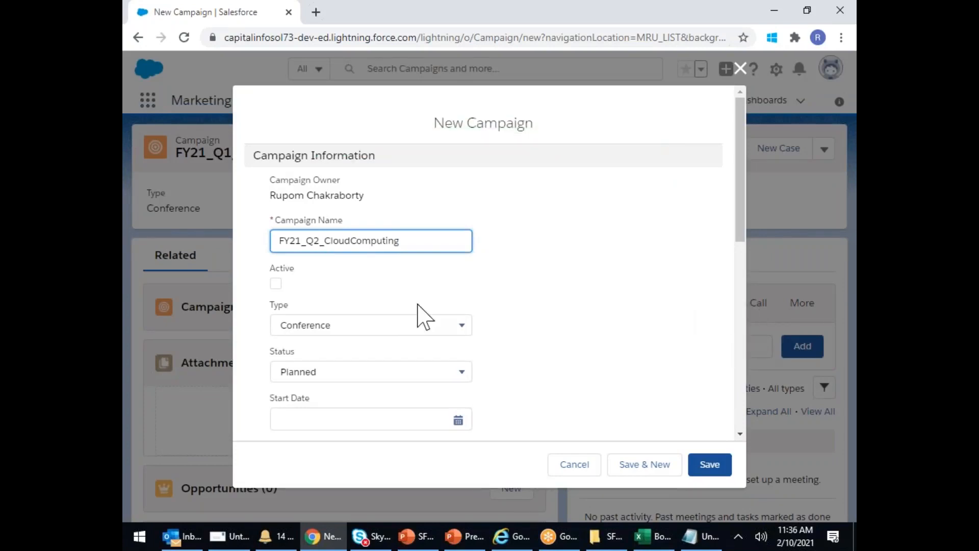
scroll(417, 316, "down", 5)
scroll(426, 304, "up", 5)
left_click(275, 284)
left_click(275, 283)
scroll(485, 356, "down", 6)
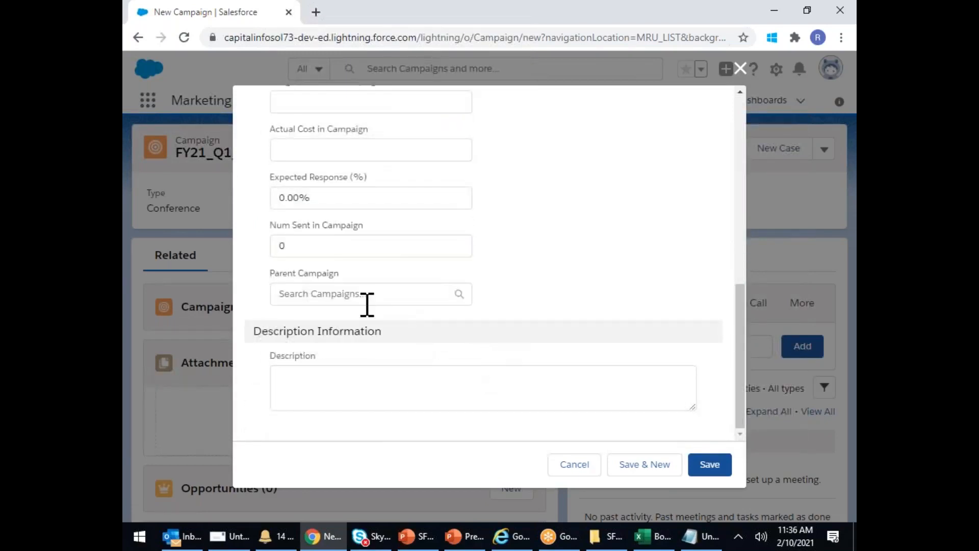
left_click(367, 296)
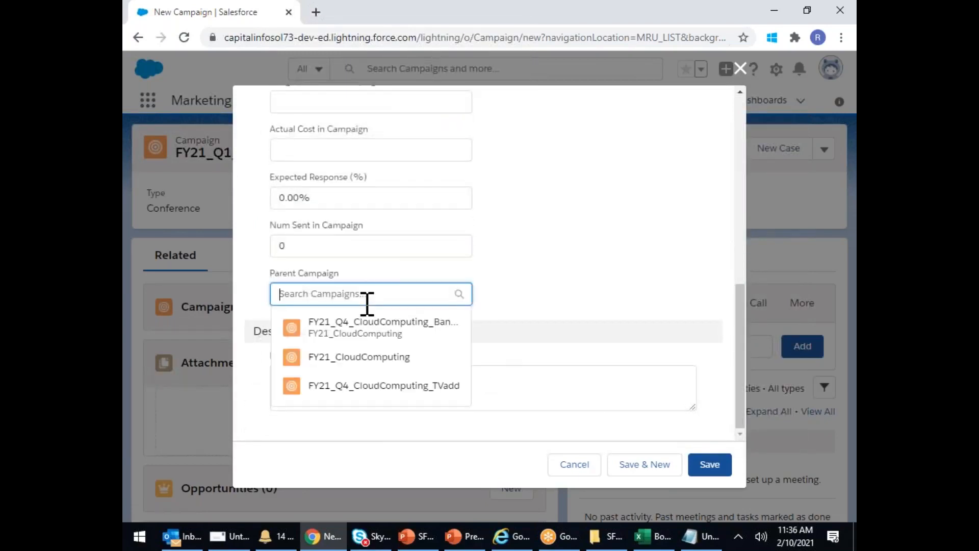
left_click(367, 356)
left_click(653, 471)
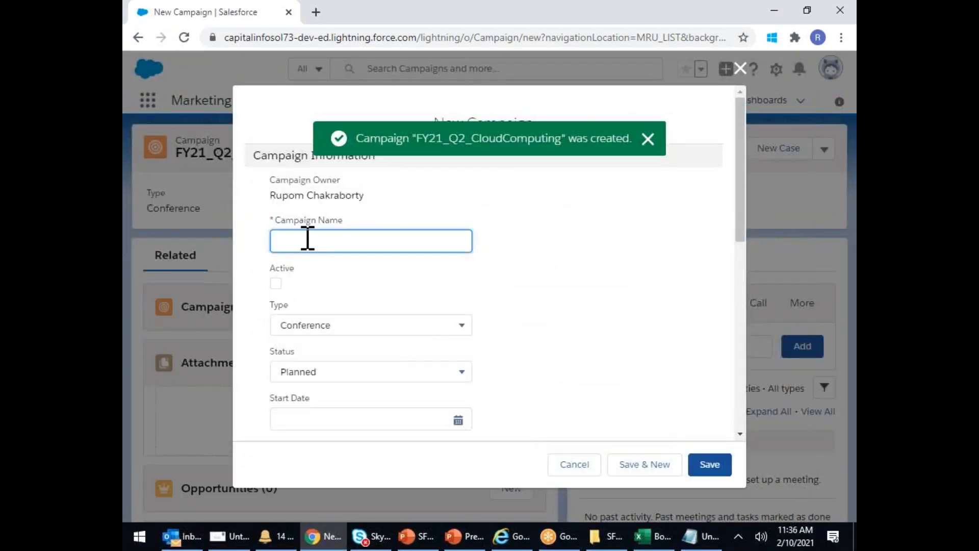
- Create active campaign FY21_Q3_CloudComputing under parent FY21_CloudComputing
key("ctrl+v")
key("BackSpace")
type("3")
left_click(275, 283)
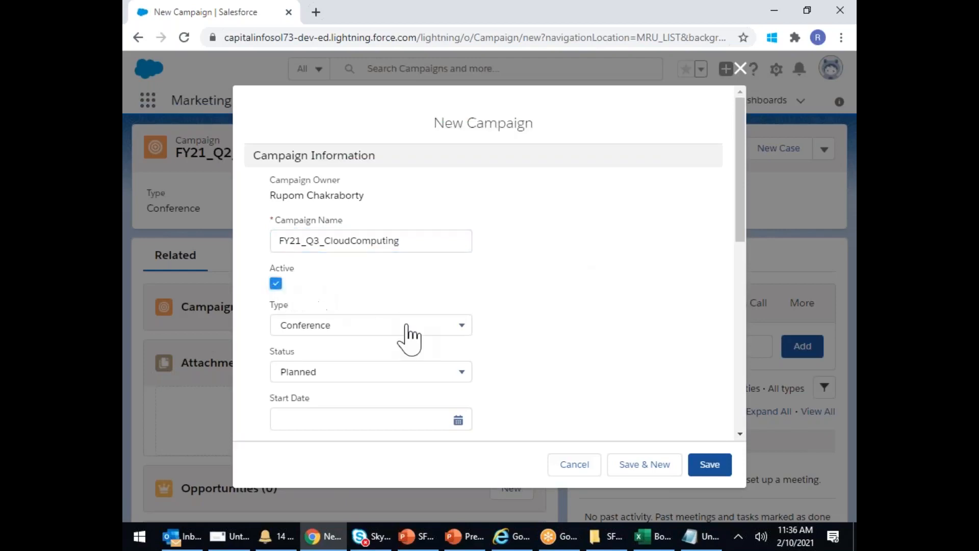
scroll(367, 316, "down", 10)
left_click(325, 298)
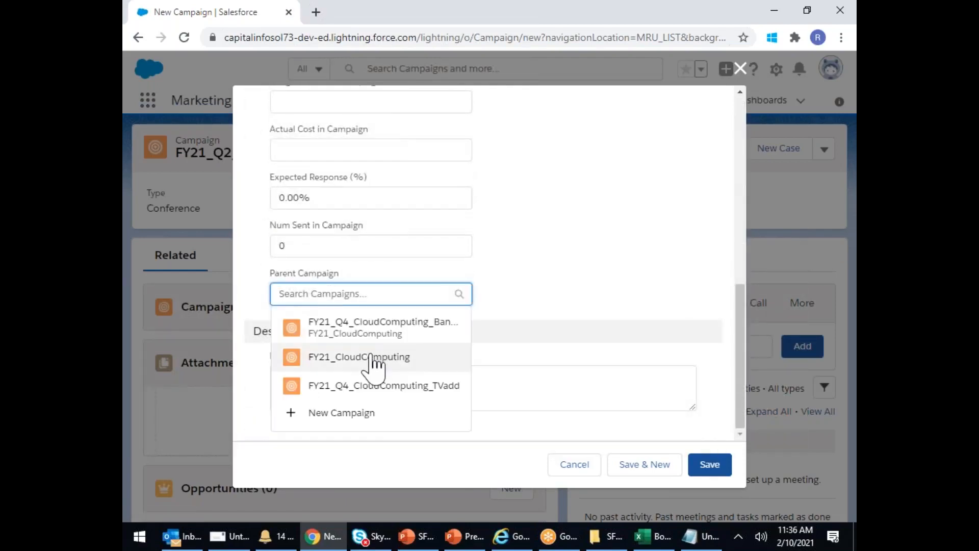
left_click(319, 358)
left_click(658, 467)
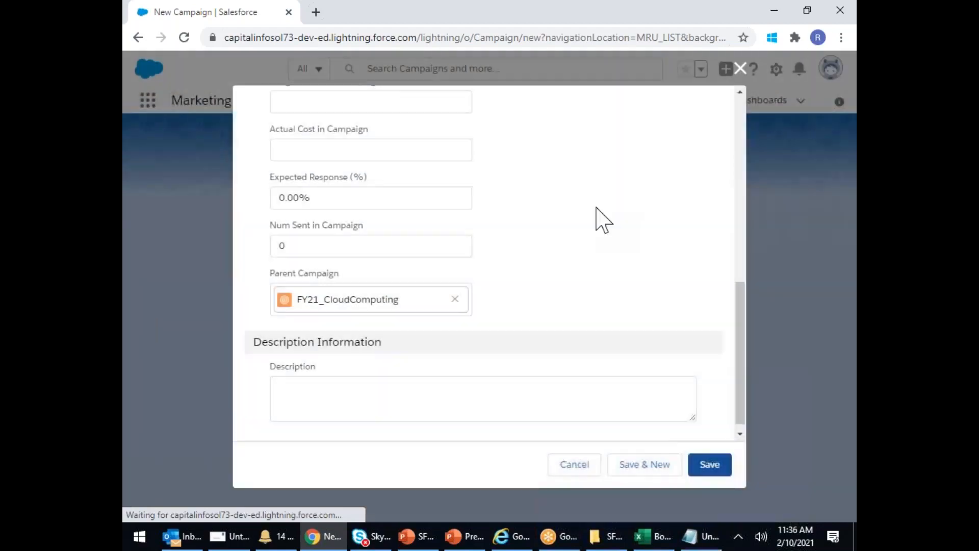
- Create FY21_Q4_CloudComputing under FY21_CloudComputing, then widen the Campaign Name column in the list
key("ctrl+v")
key("BackSpace")
type("4")
scroll(421, 298, "down", 8)
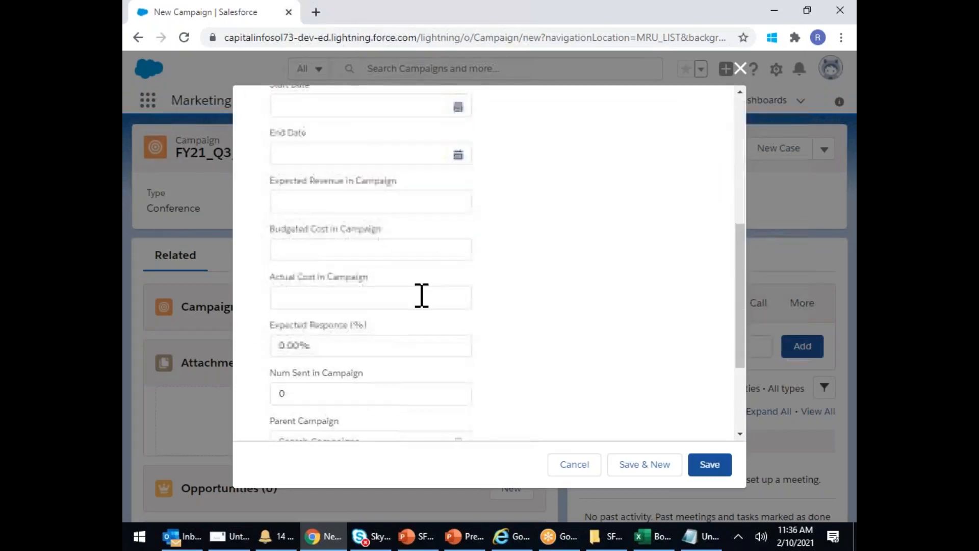
left_click(342, 295)
left_click(357, 356)
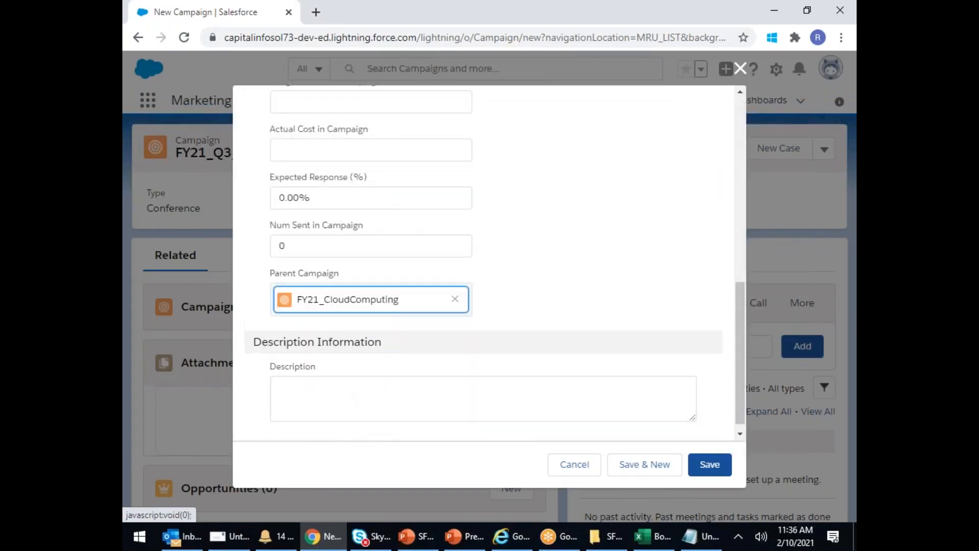
left_click(711, 464)
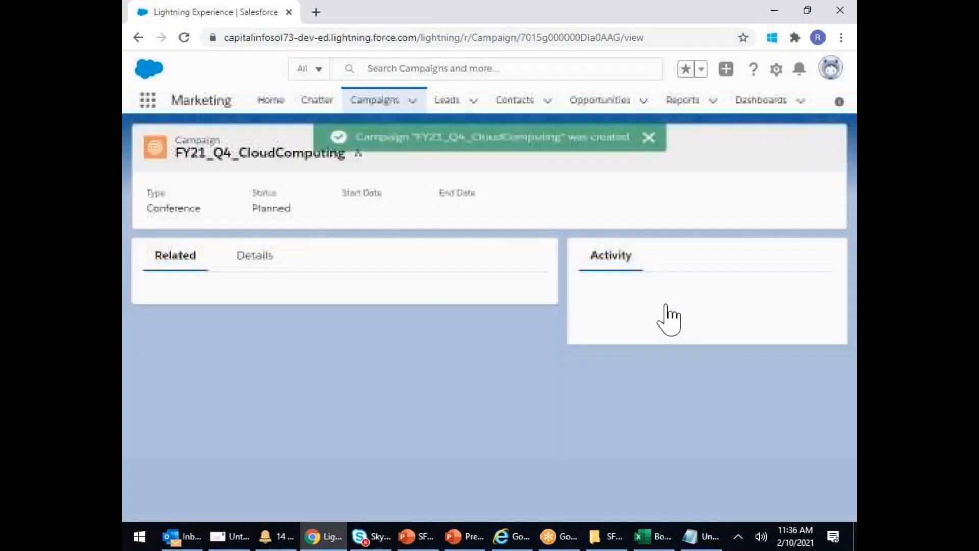
left_click(365, 102)
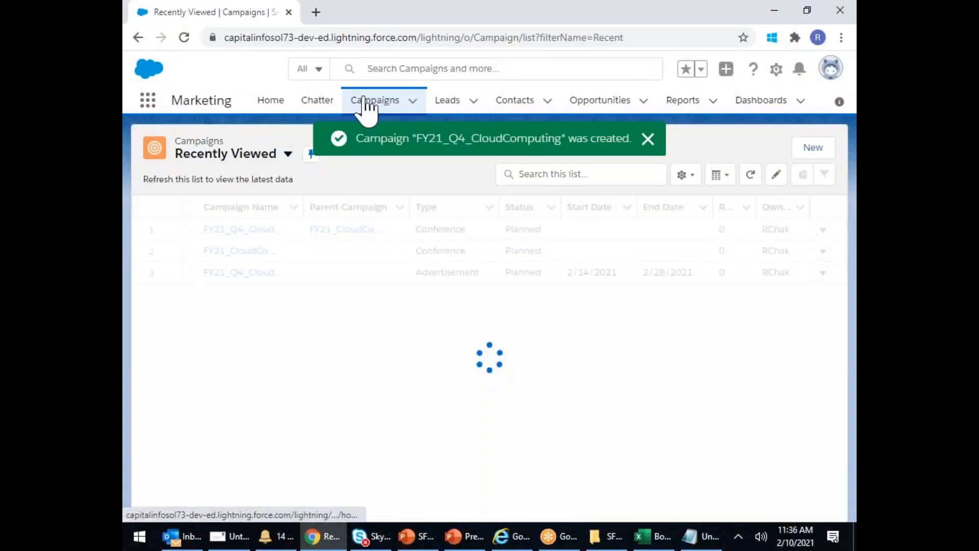
left_click_drag(301, 201, 411, 196)
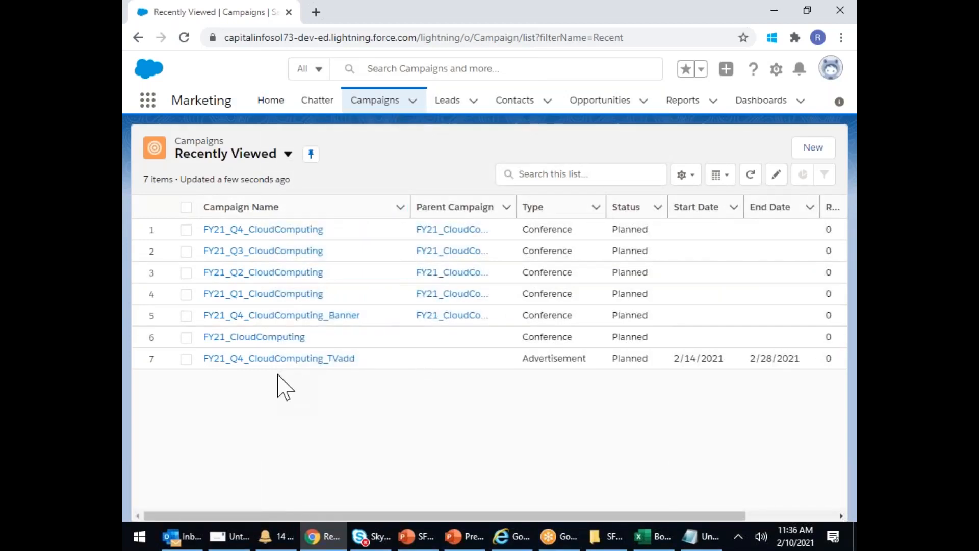
- On the TVadd campaign's details, change Parent Campaign to FY21_Q4_CloudComputing and save
left_click(277, 359)
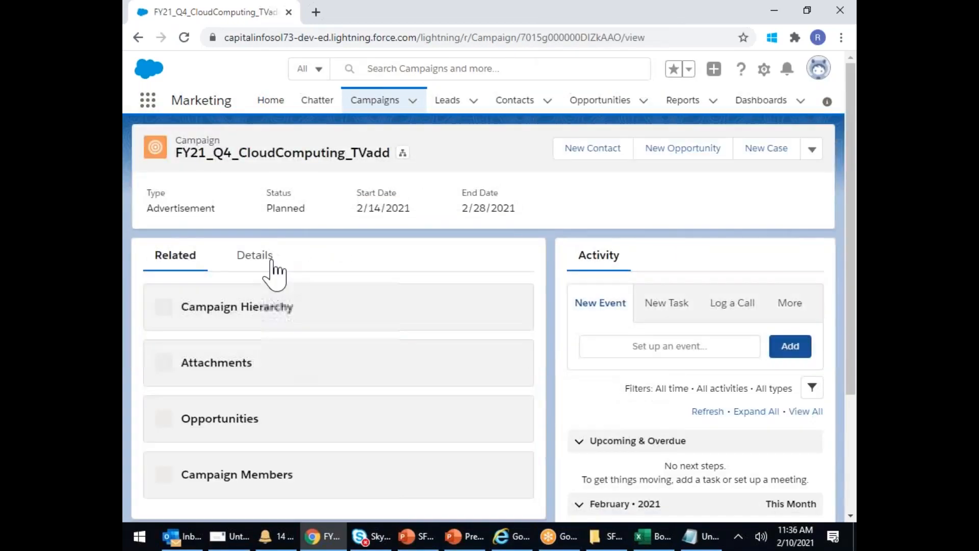
left_click(265, 259)
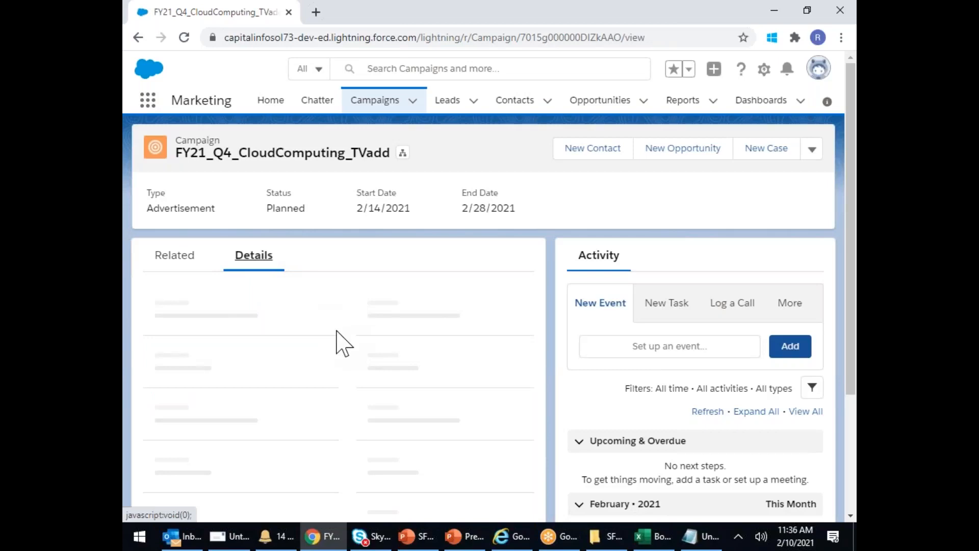
scroll(362, 363, "down", 10)
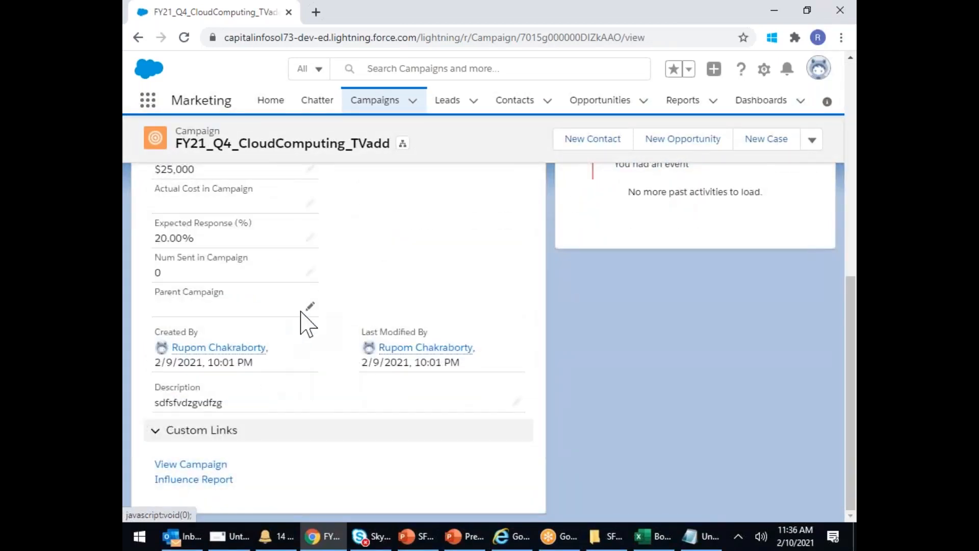
left_click(309, 307)
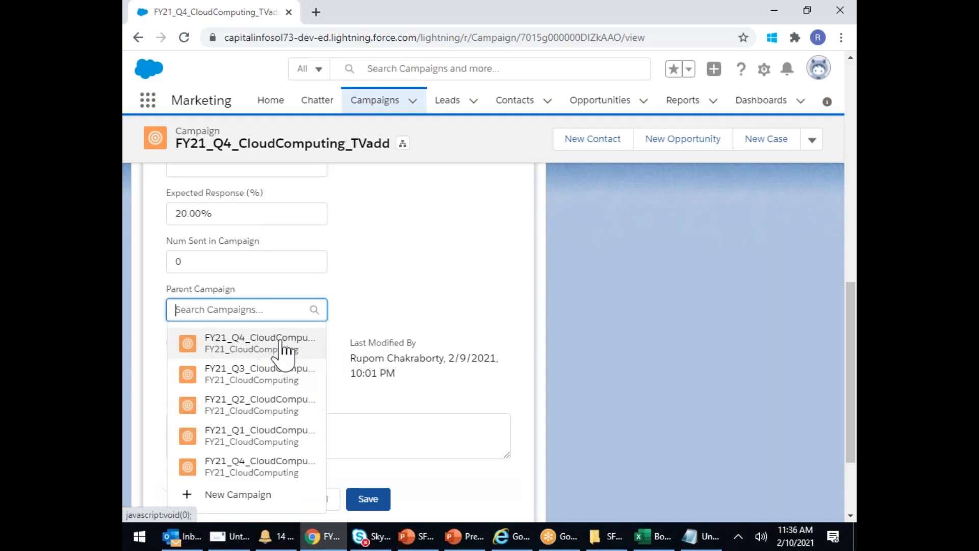
left_click(282, 347)
left_click(367, 499)
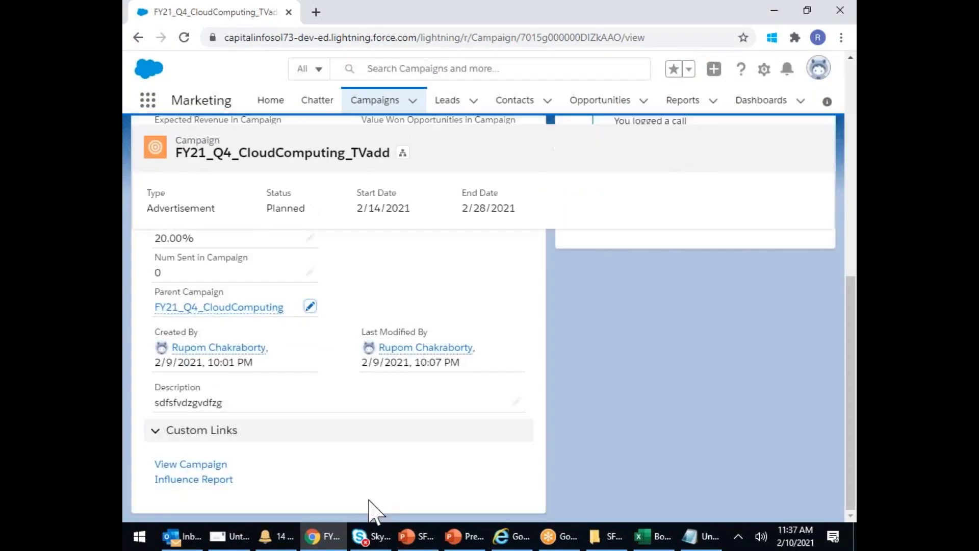
- Inspect the three-level hierarchy from TVadd, then open the FY21_Q4_CloudComputing_Banner record
left_click(403, 148)
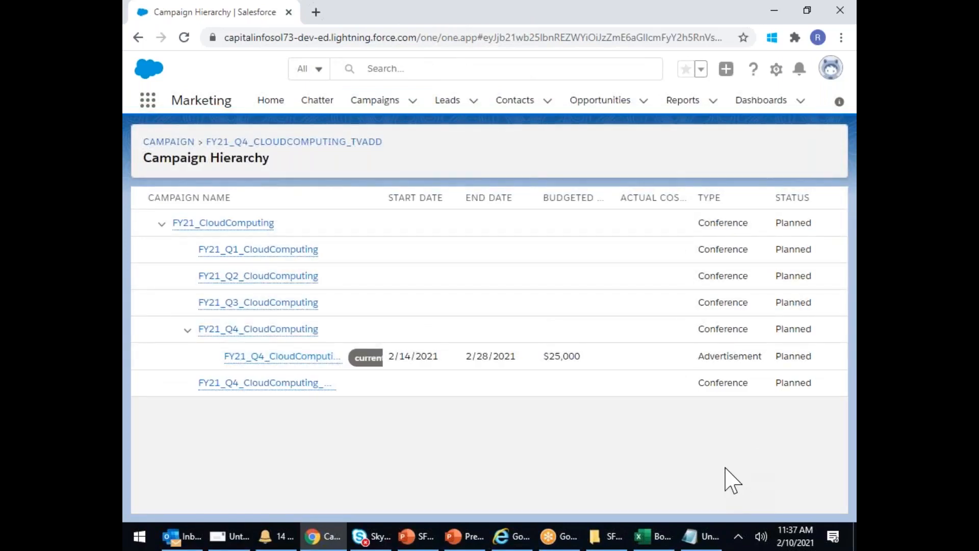
mouse_move(218, 224)
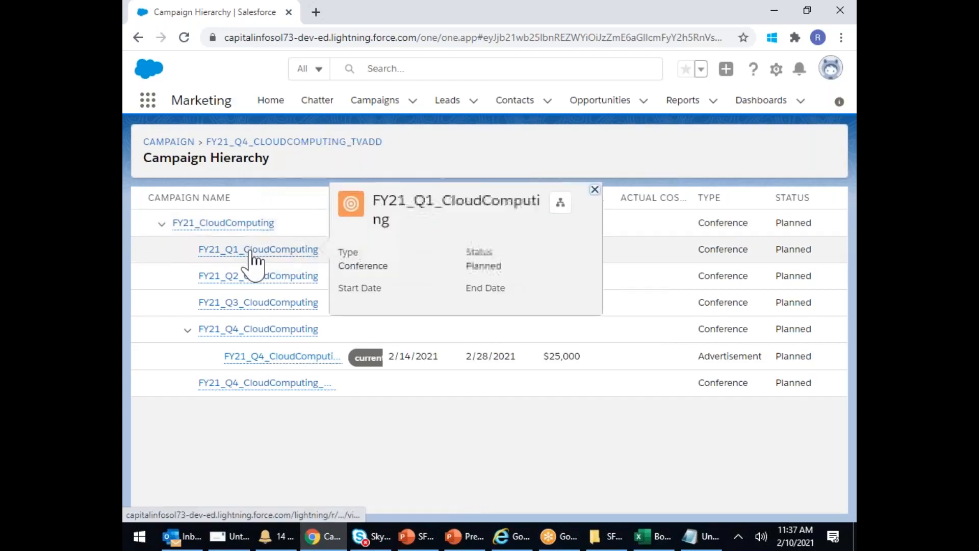
mouse_move(244, 336)
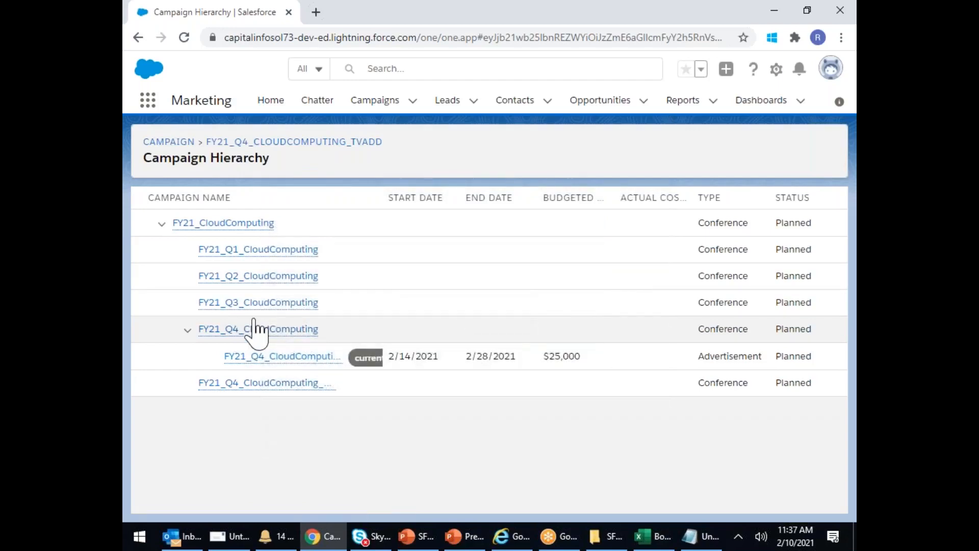
mouse_move(281, 365)
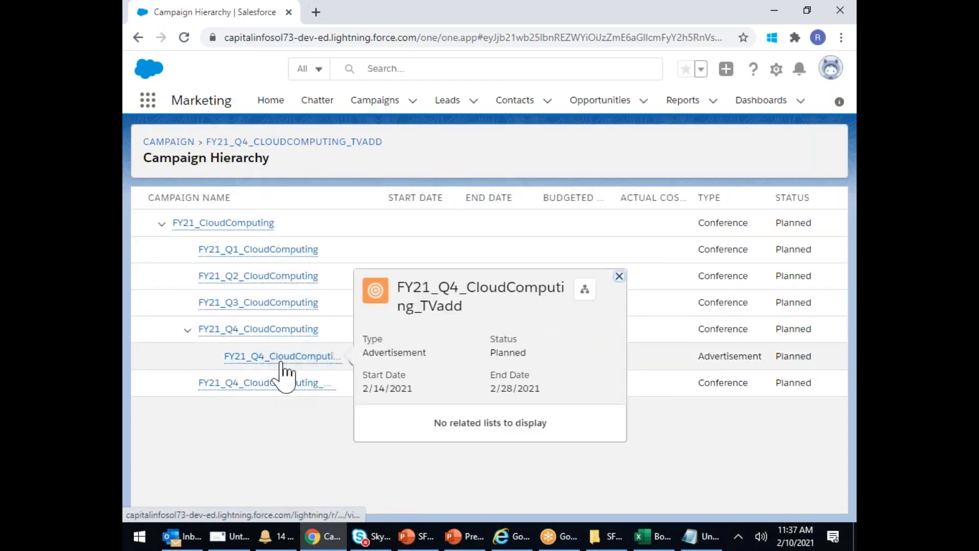
left_click(255, 383)
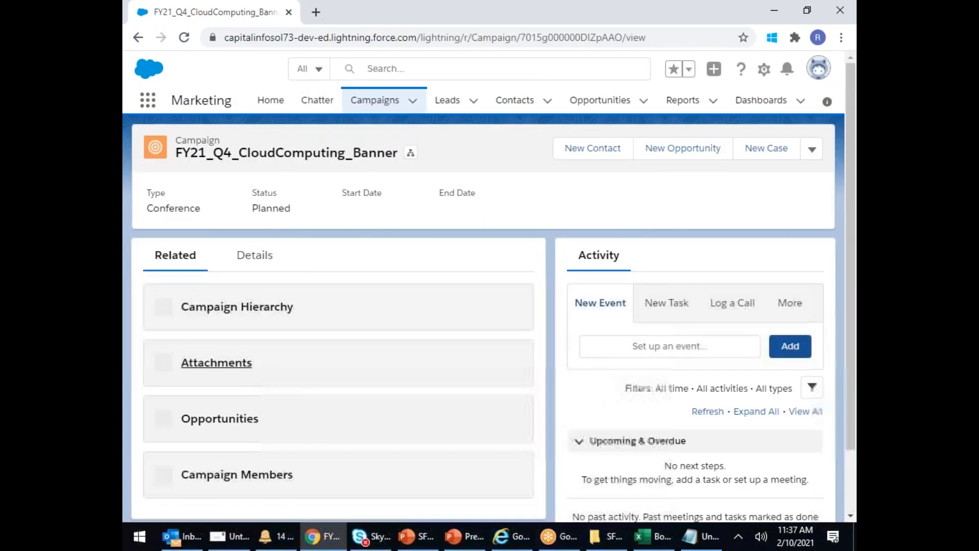
- Replace the Banner campaign's parent FY21_CloudComputing with FY21_Q4_CloudComputing and save
scroll(262, 385, "down", 2)
scroll(258, 284, "up", 2)
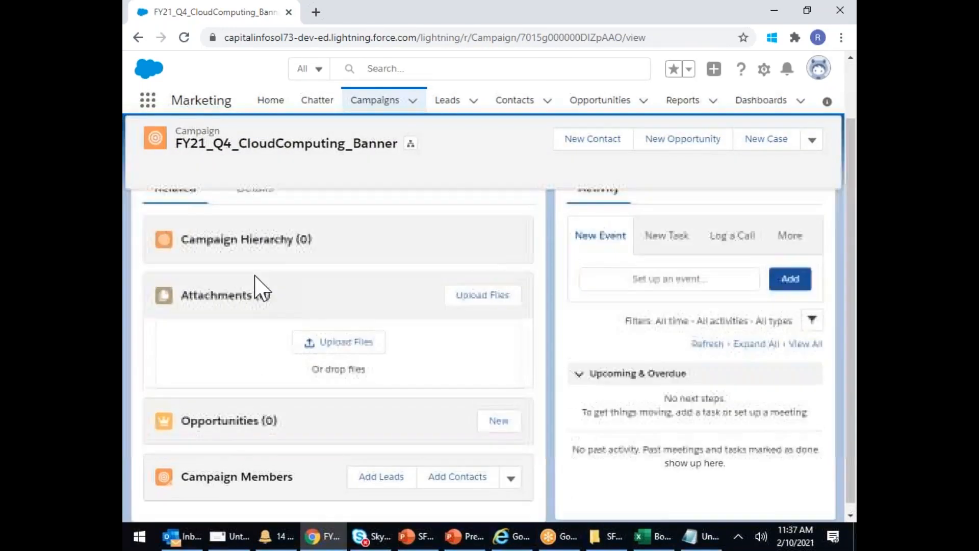
left_click(257, 263)
scroll(316, 377, "down", 4)
scroll(317, 371, "down", 4)
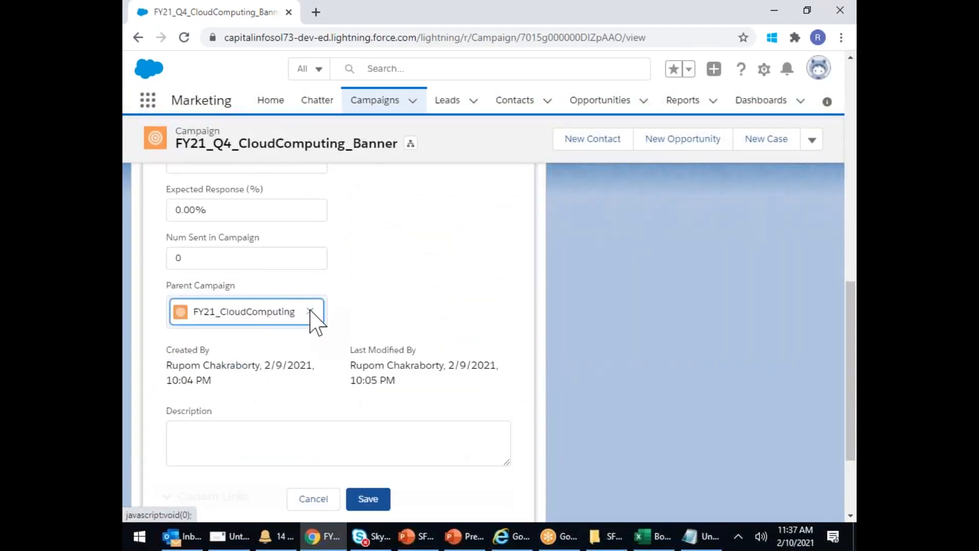
left_click(309, 311)
left_click(254, 302)
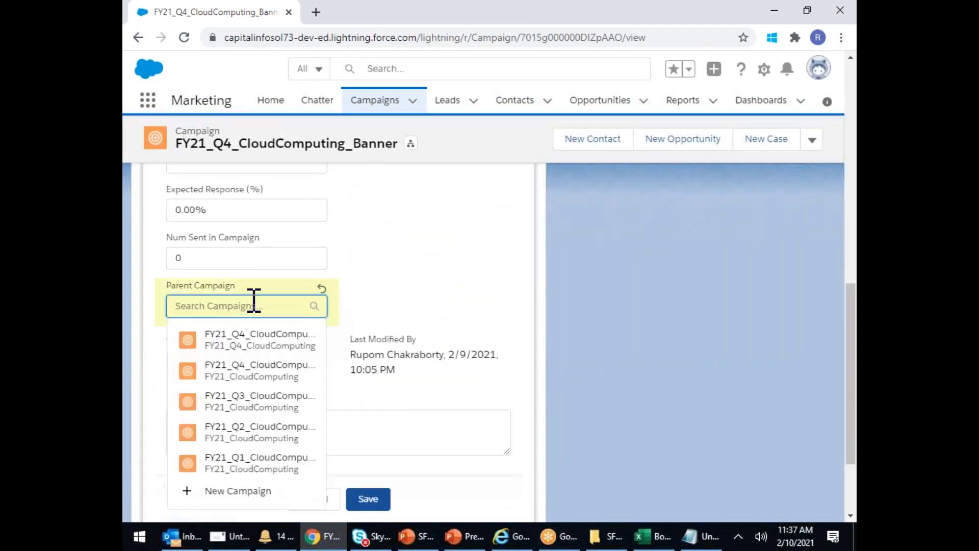
left_click(266, 371)
left_click(368, 500)
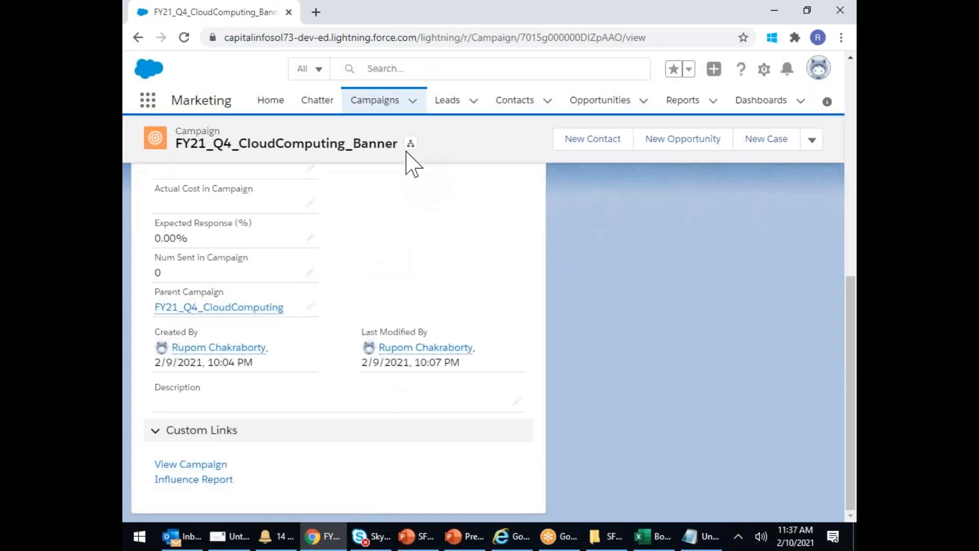
- Open the Banner campaign's hierarchy and widen the Campaign Name column to show full names
left_click(411, 144)
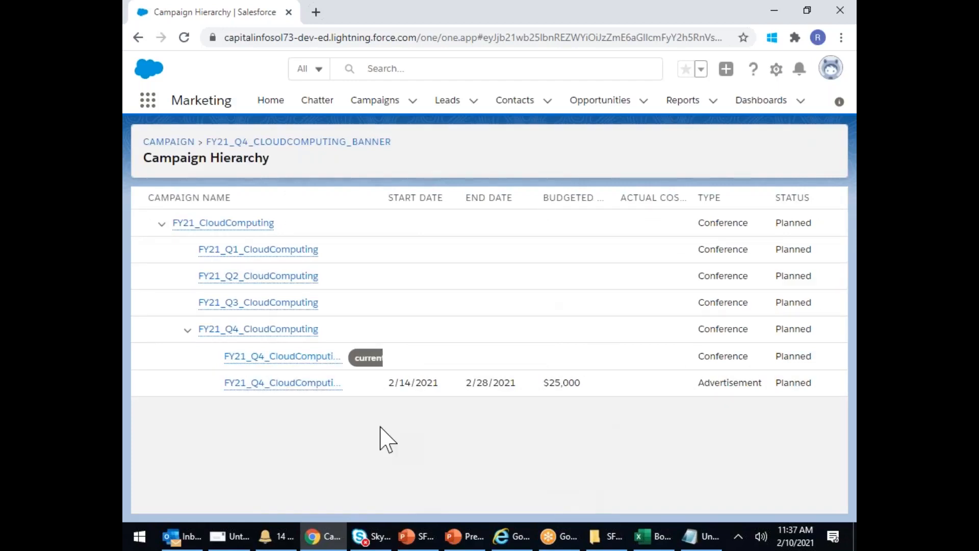
mouse_move(321, 357)
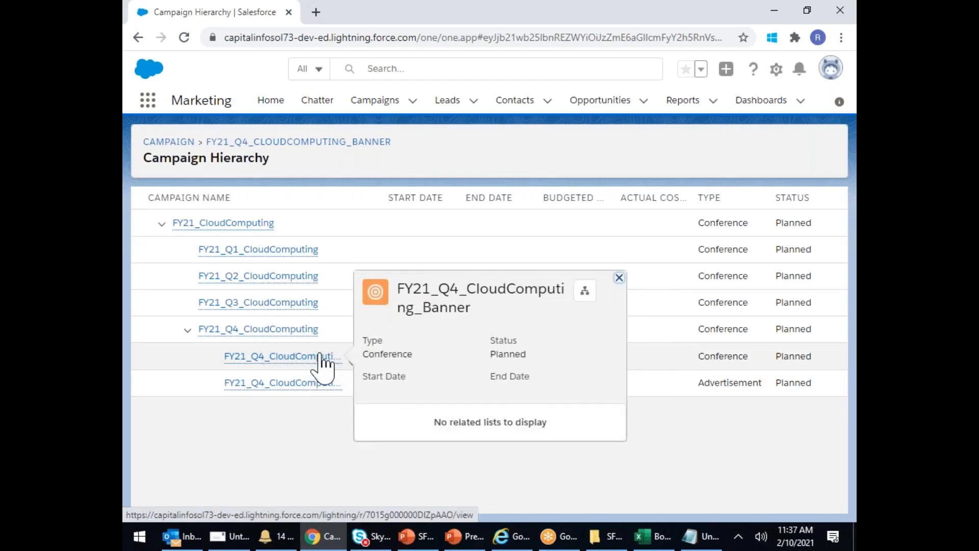
left_click_drag(381, 198, 825, 197)
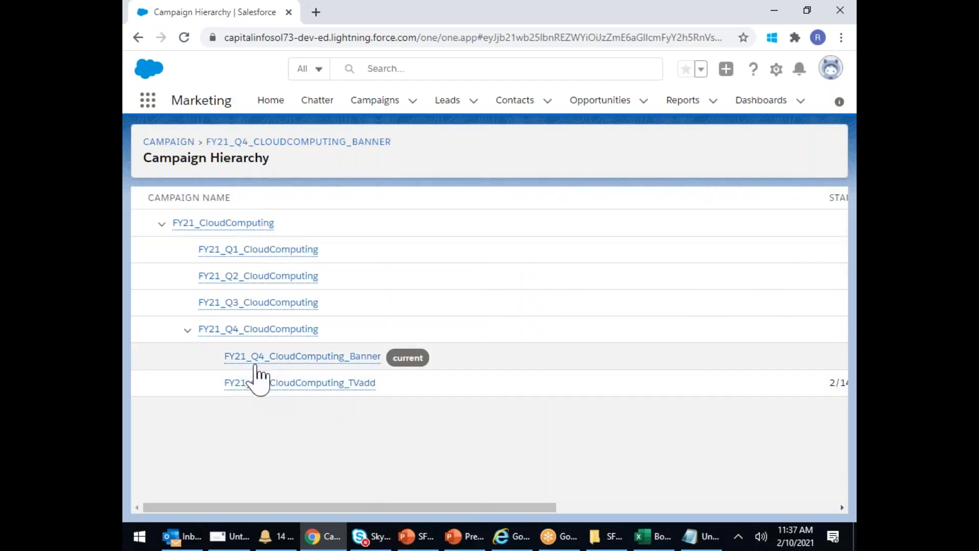
mouse_move(261, 387)
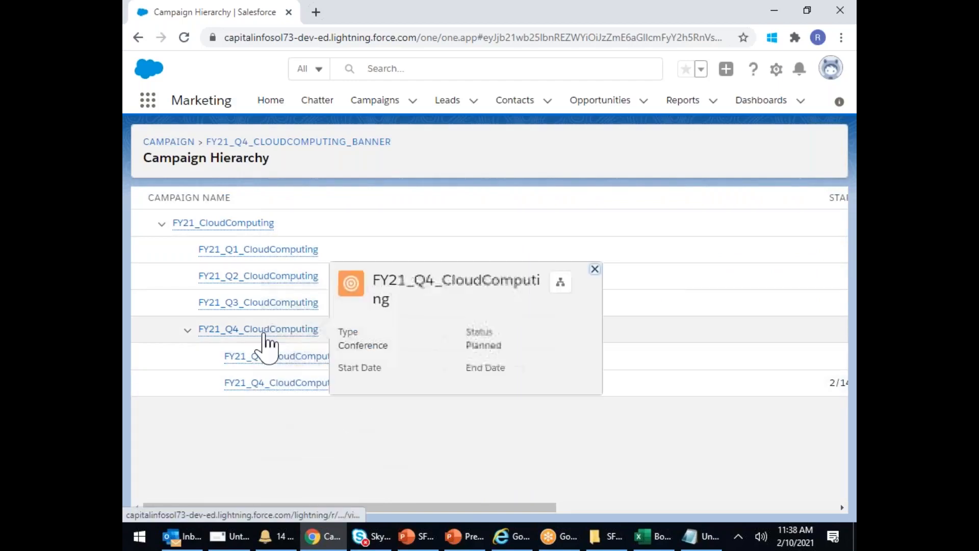
mouse_move(187, 236)
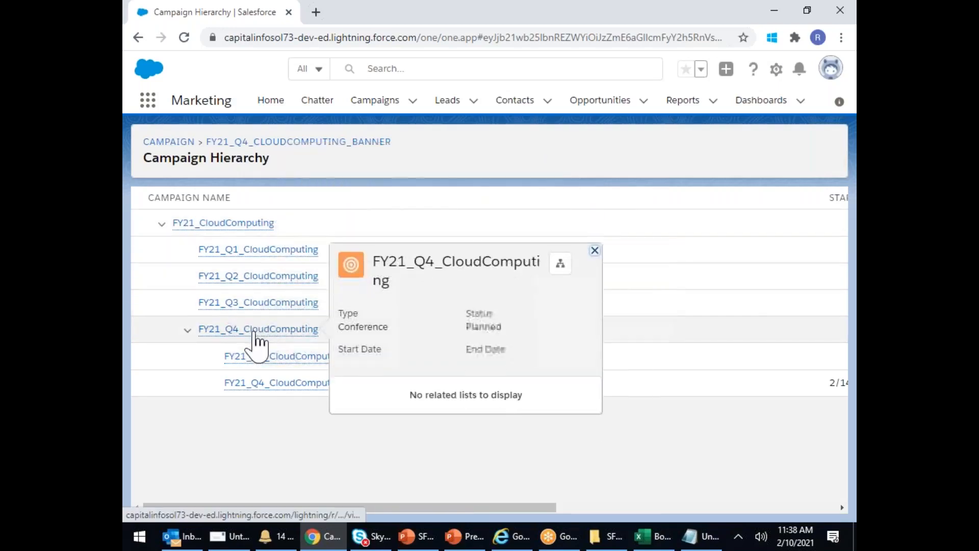
mouse_move(247, 363)
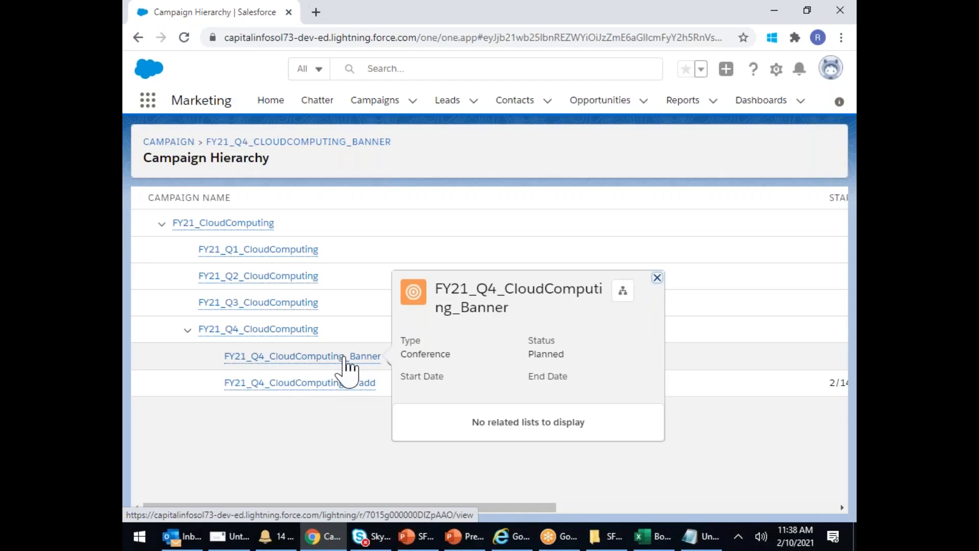
- Open the FY21_Q4_CloudComputing_Banner record from the hierarchy, then go to the Campaigns list
left_click(344, 358)
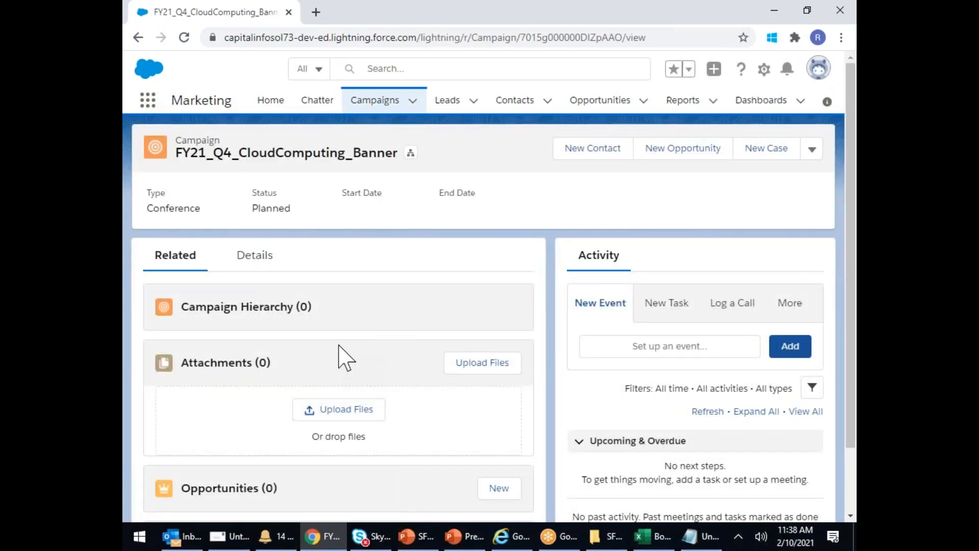
scroll(345, 334, "down", 1)
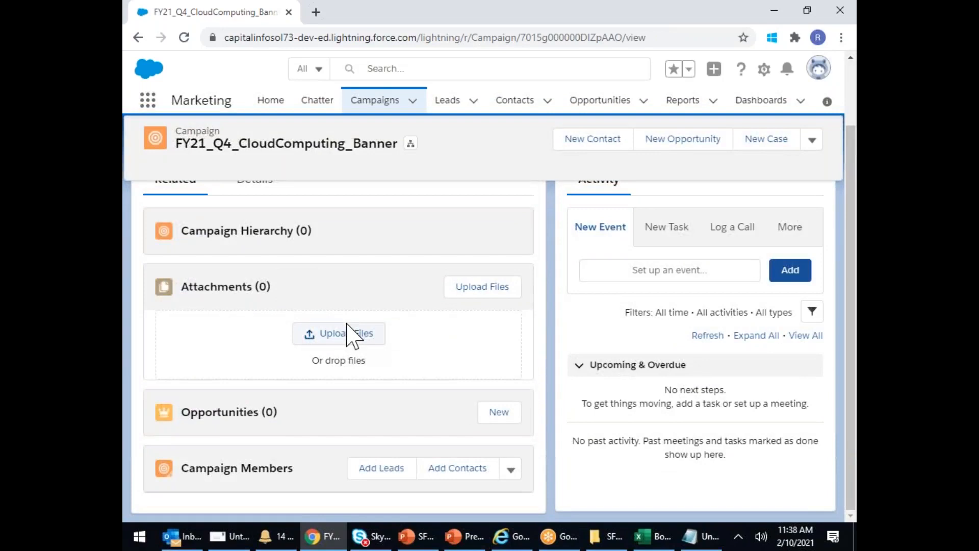
scroll(352, 336, "up", 1)
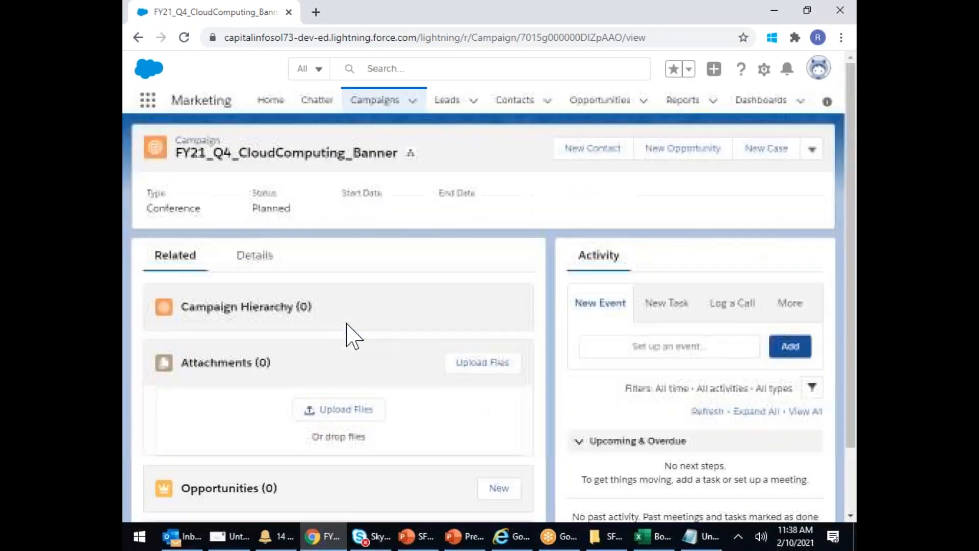
left_click(382, 102)
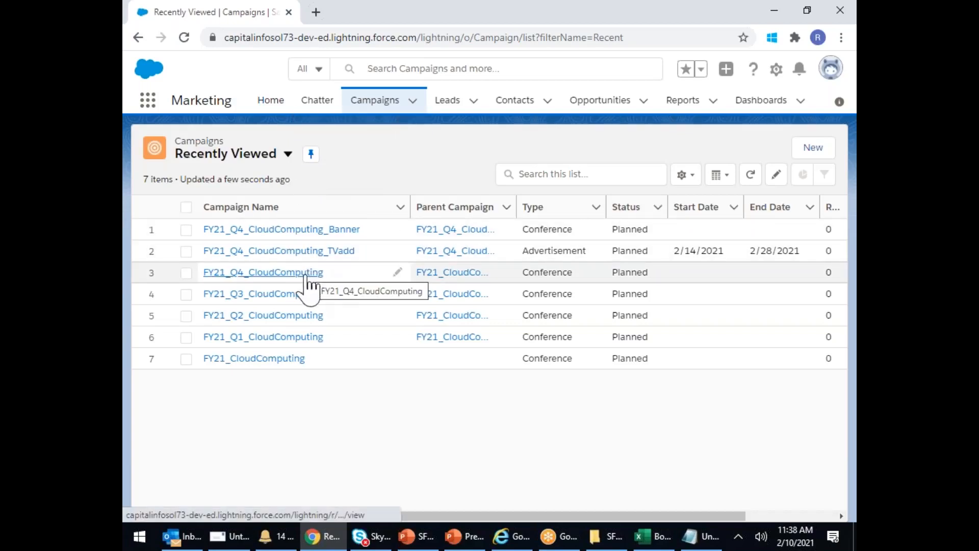
- Create and save the active campaign FY21_Q4_CloudComputing_Banner_Ameerpet with parent FY21_Q4_CloudComputing_Banner
left_click(812, 149)
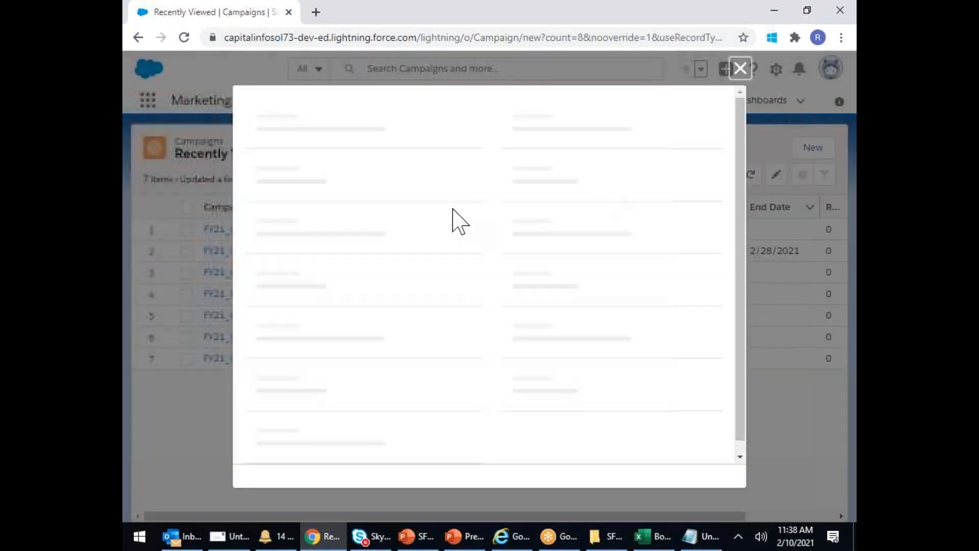
type("FY21_Q4_CloudComputing")
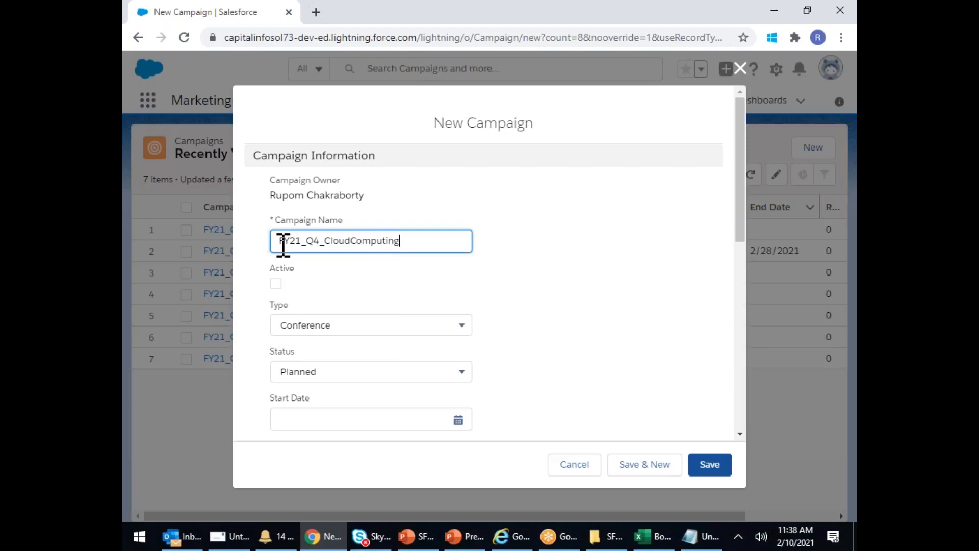
type("_)")
type("Banner")
type("_Ameer")
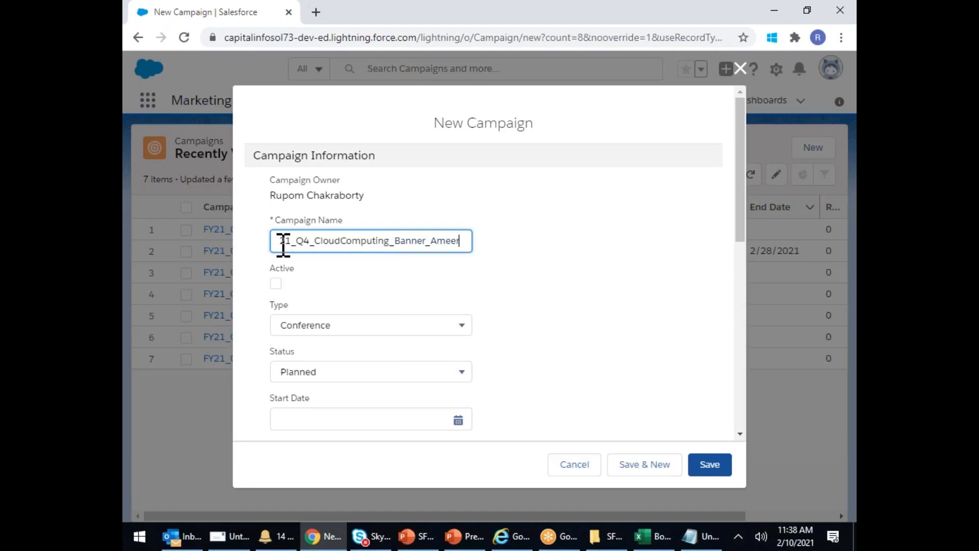
type("pet")
left_click(276, 283)
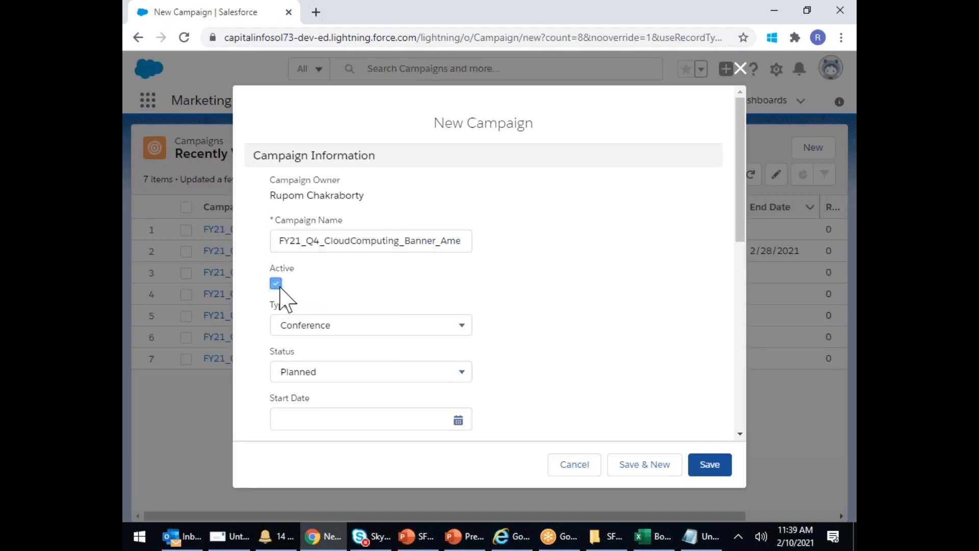
scroll(373, 309, "down", 8)
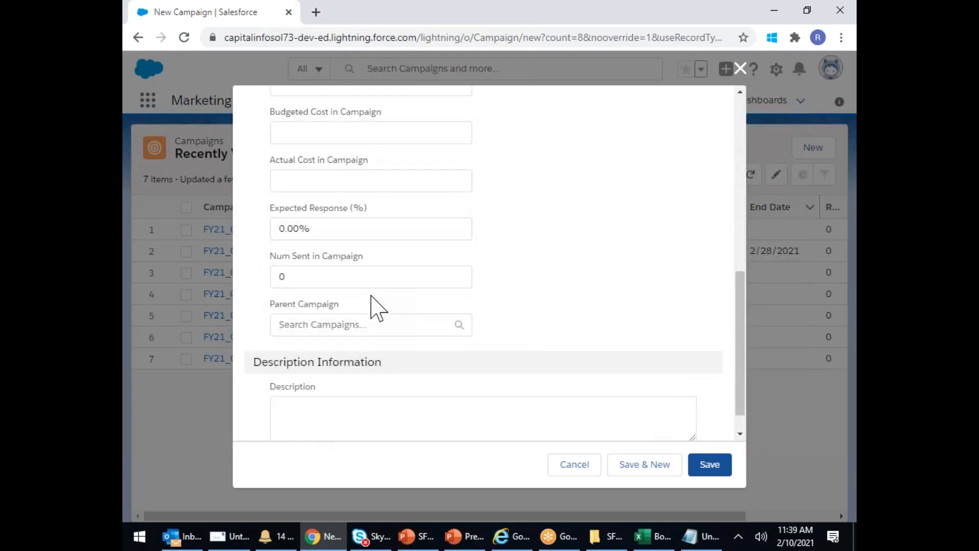
left_click(315, 293)
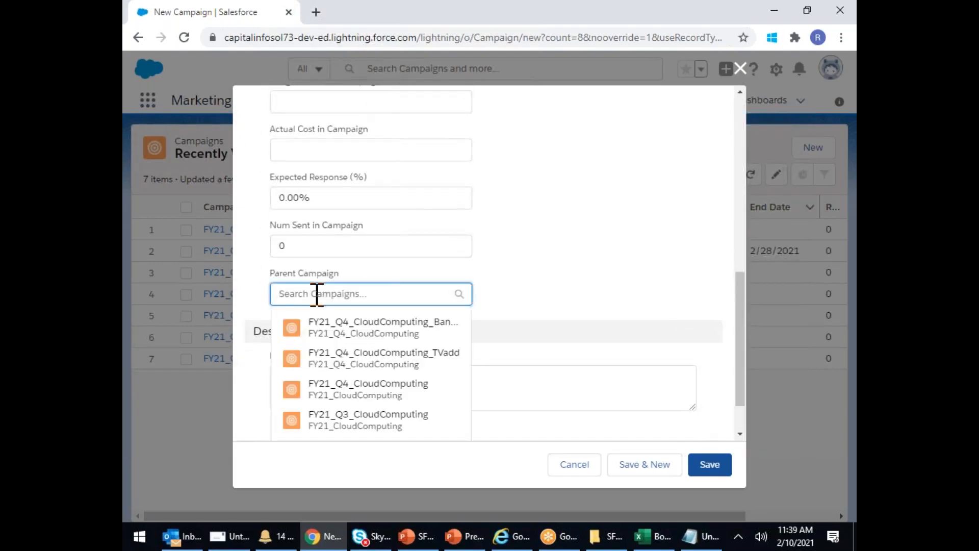
left_click(435, 336)
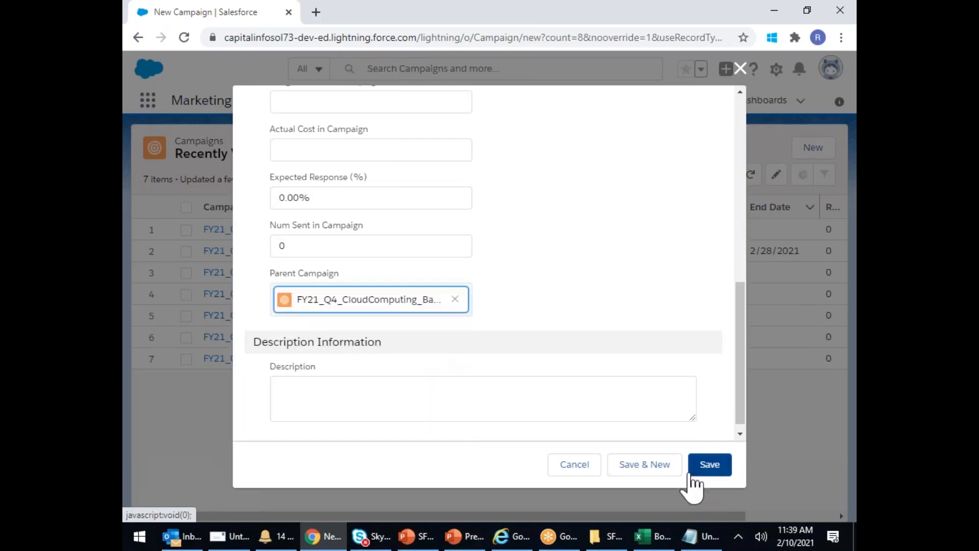
left_click(709, 465)
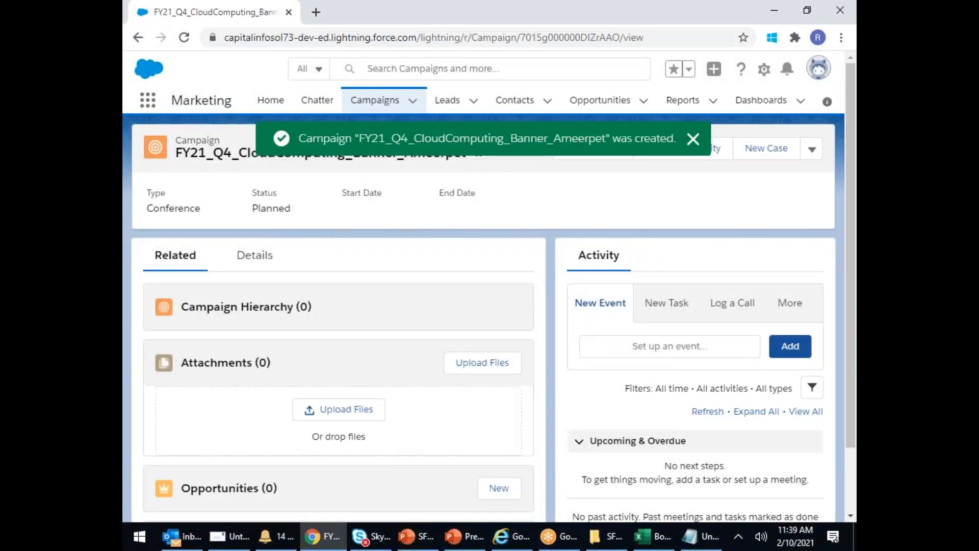
- Dismiss the confirmation and view the campaign hierarchy, previewing its campaign links
left_click(691, 140)
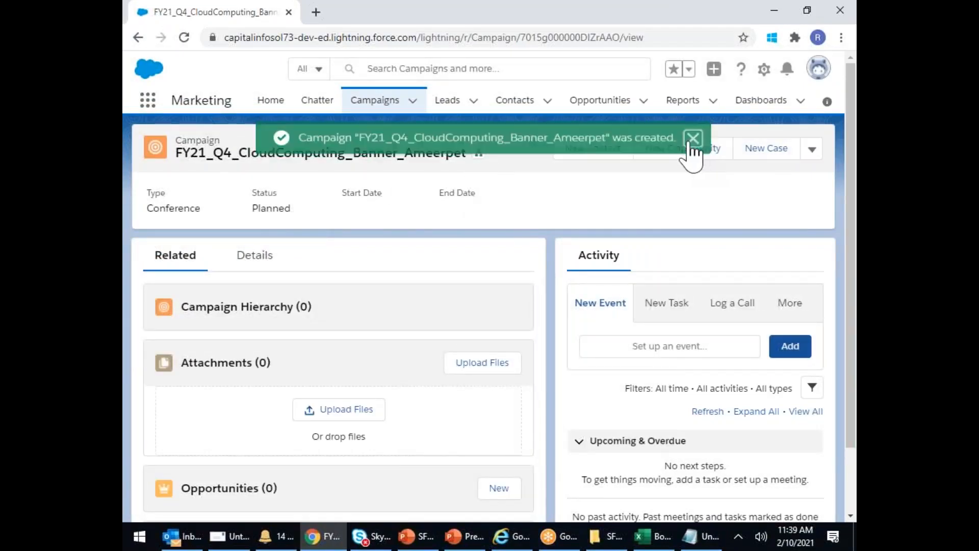
left_click(478, 153)
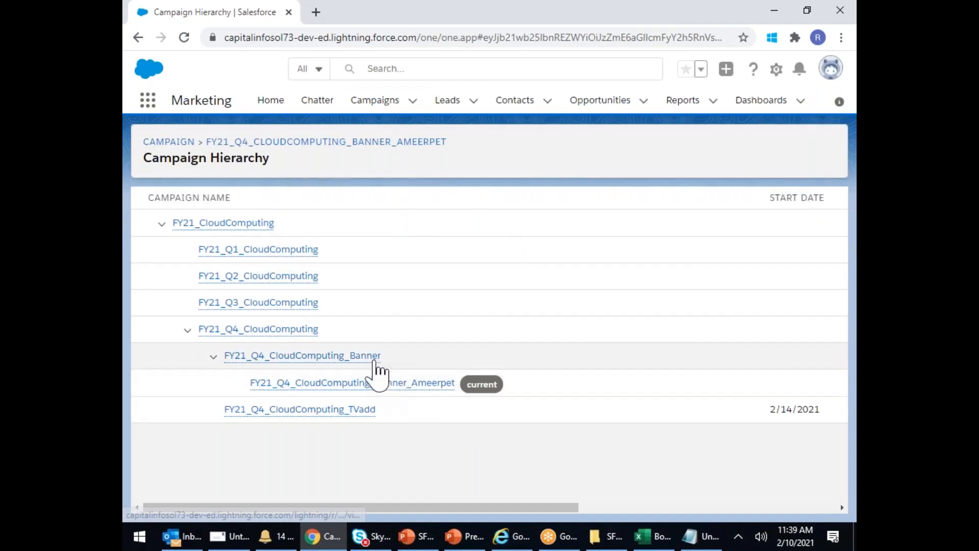
mouse_move(376, 366)
mouse_move(408, 390)
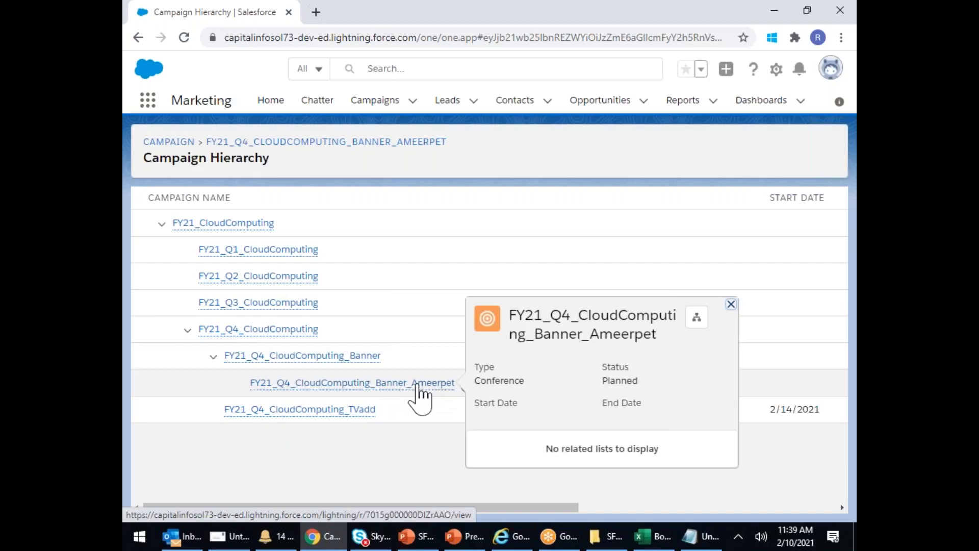
mouse_move(344, 364)
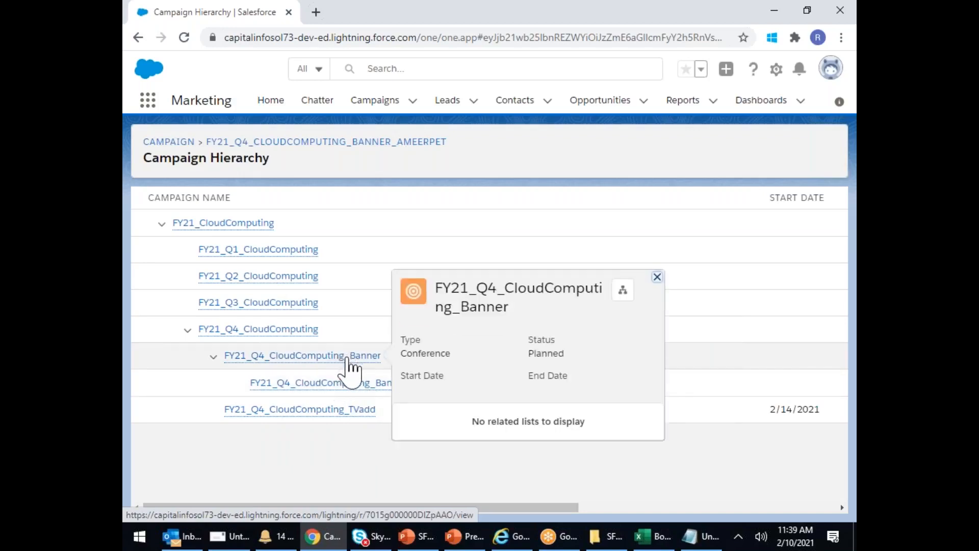
mouse_move(258, 340)
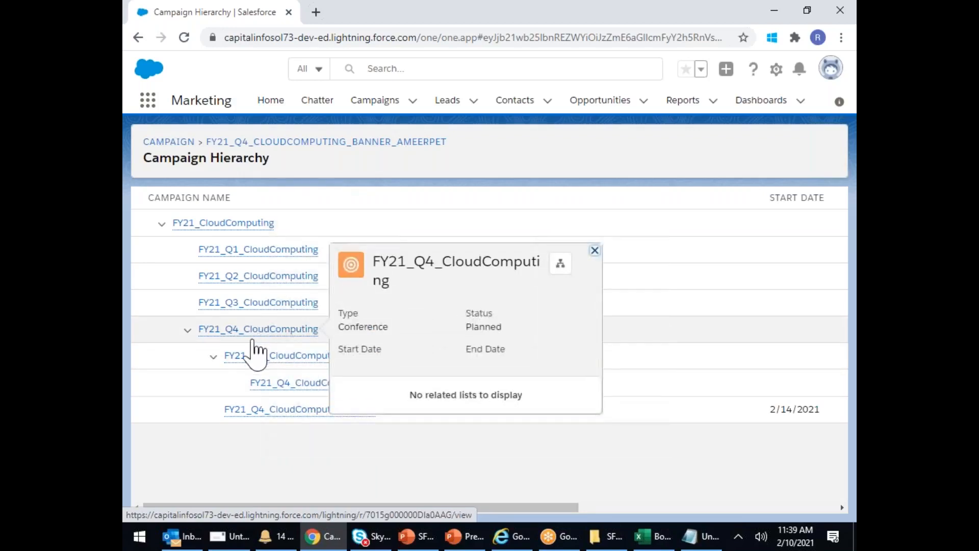
mouse_move(190, 227)
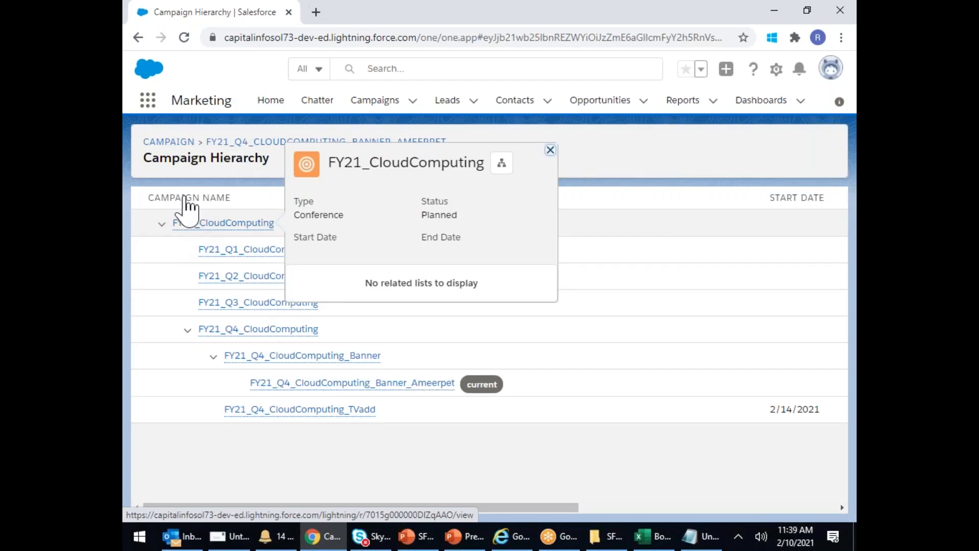
- Go to the FY21_Q4_CloudComputing_Banner_Ameerpet campaign record from the hierarchy
left_click_drag(364, 333, 186, 339)
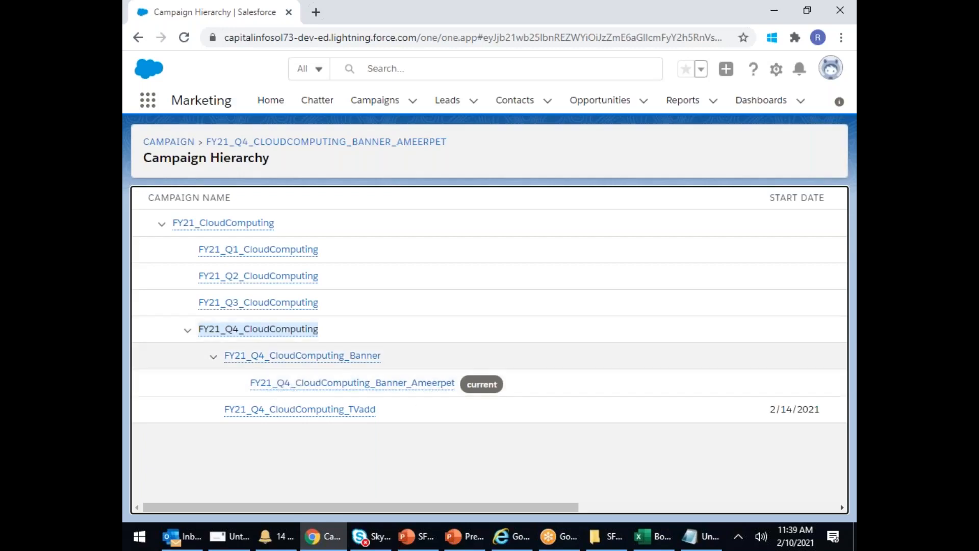
mouse_move(245, 356)
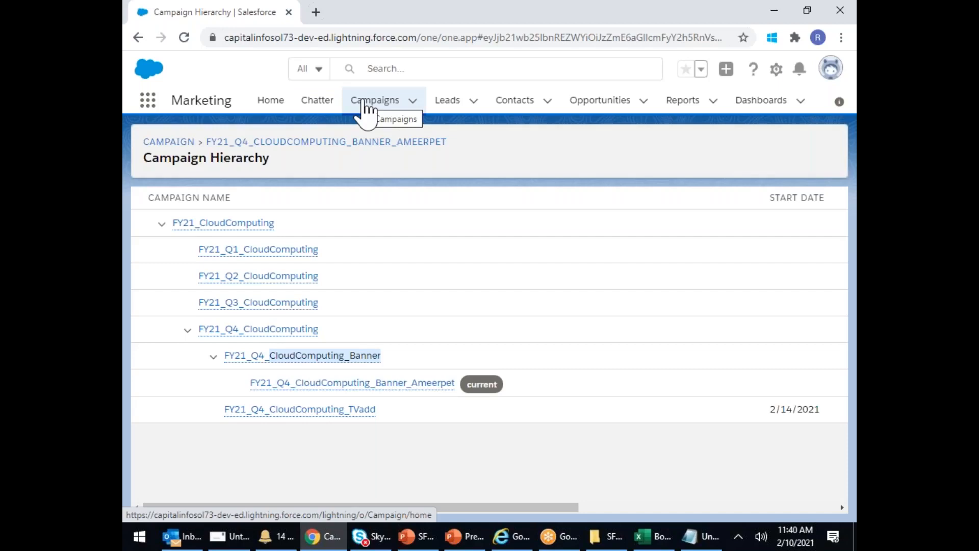
left_click(402, 390)
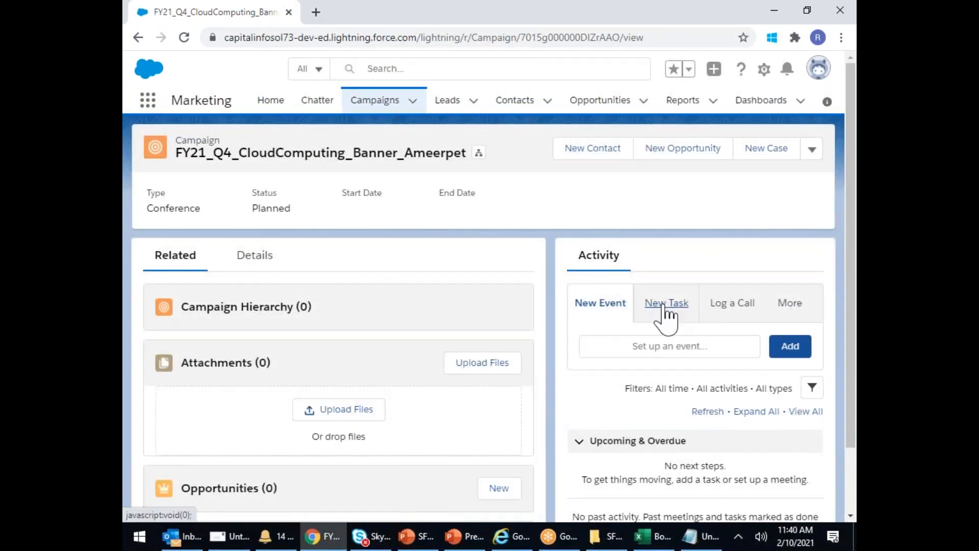
- Bring up a blank New Event form in the campaign's Activity panel and browse its fields
left_click(663, 305)
left_click(582, 313)
left_click(620, 352)
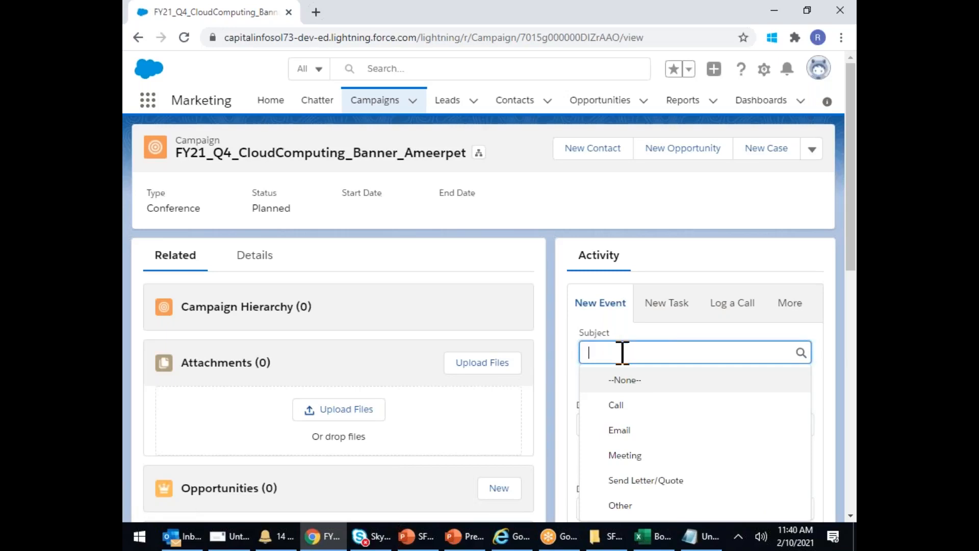
left_click(672, 253)
scroll(663, 388, "down", 4)
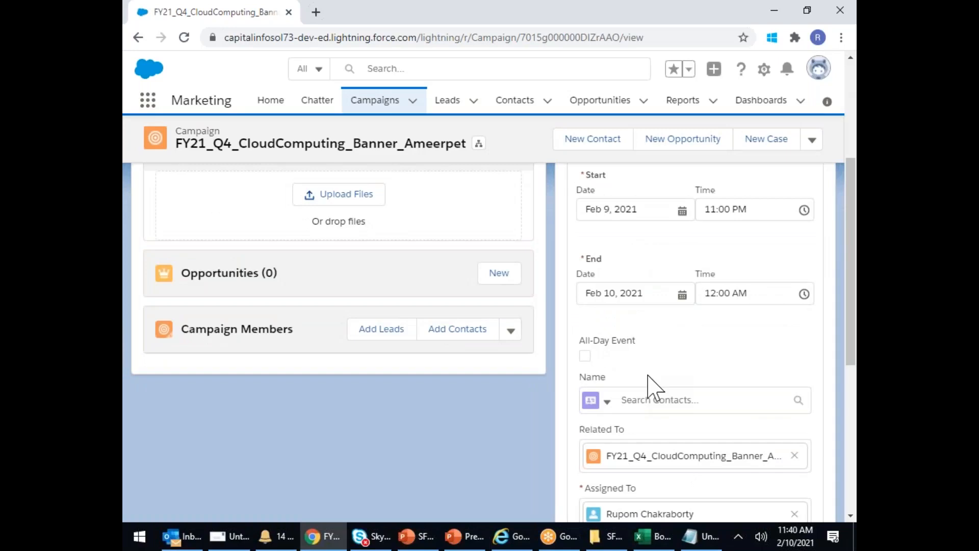
scroll(648, 377, "up", 1)
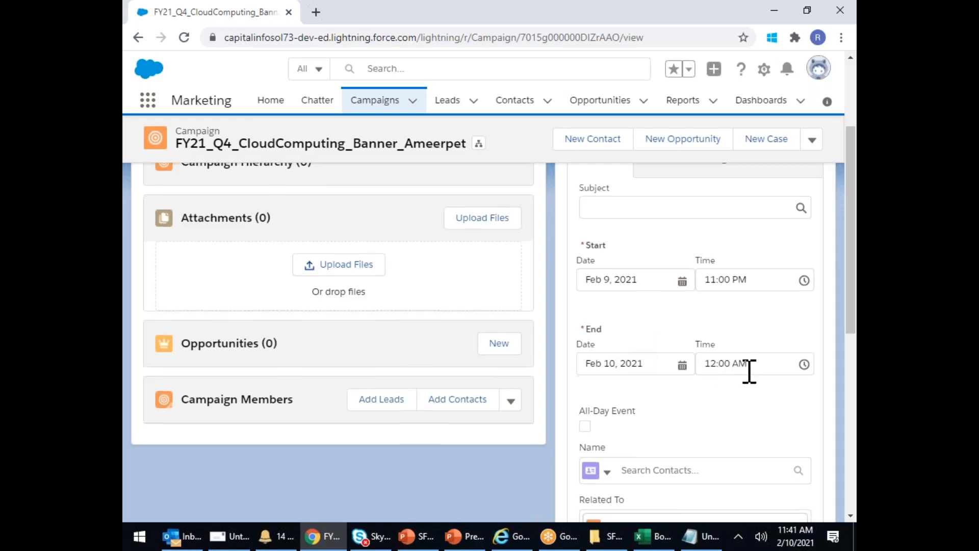
scroll(749, 371, "down", 4)
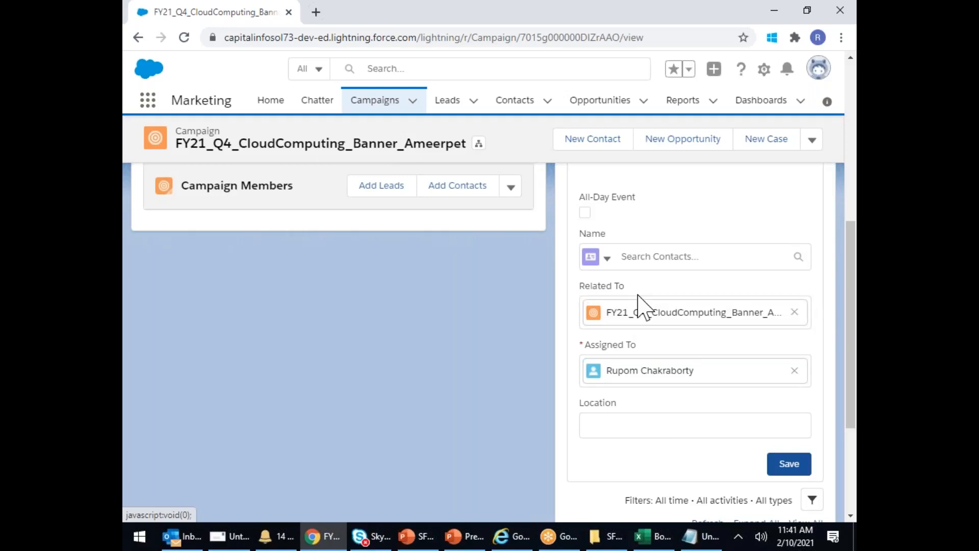
scroll(701, 293, "up", 1)
scroll(709, 305, "up", 4)
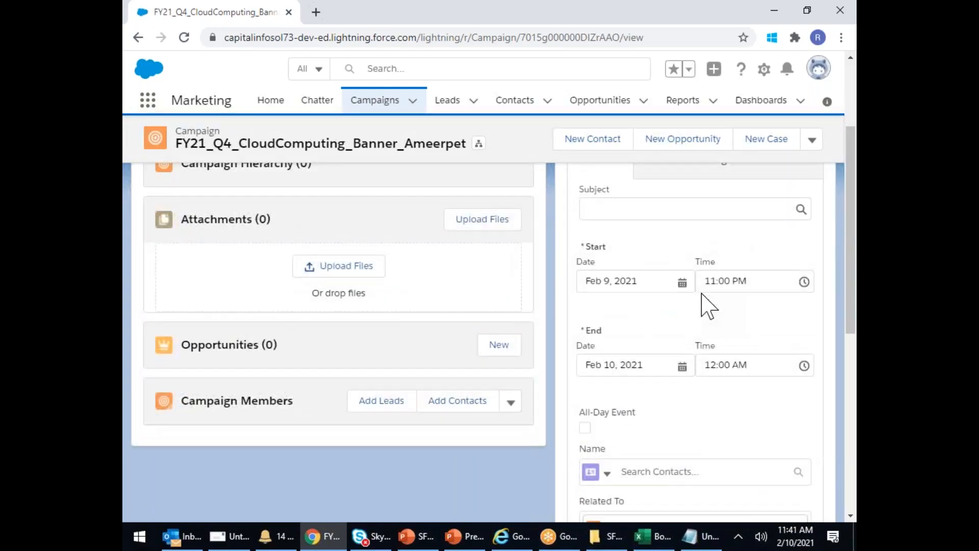
scroll(701, 293, "up", 3)
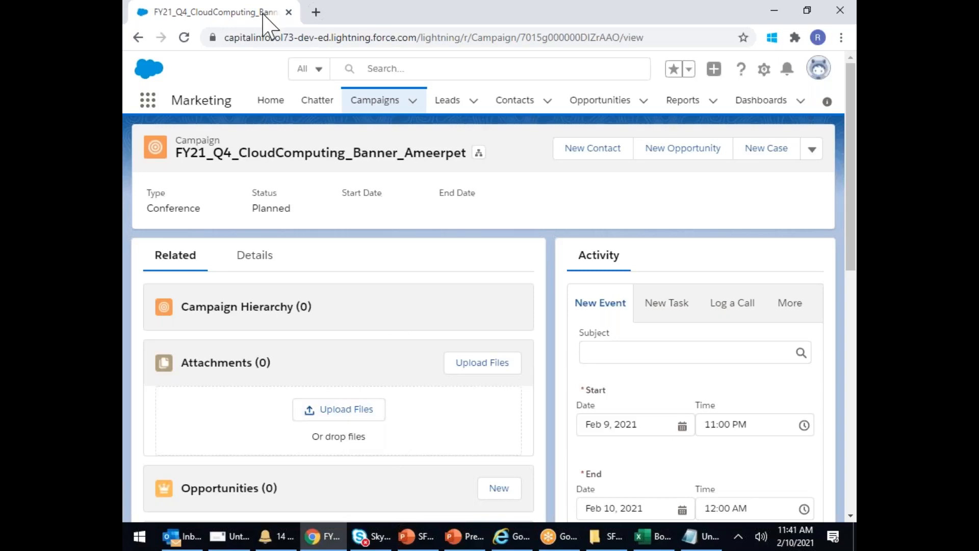
- Go to the Campaigns tab's Recently Viewed campaigns list
left_click(386, 110)
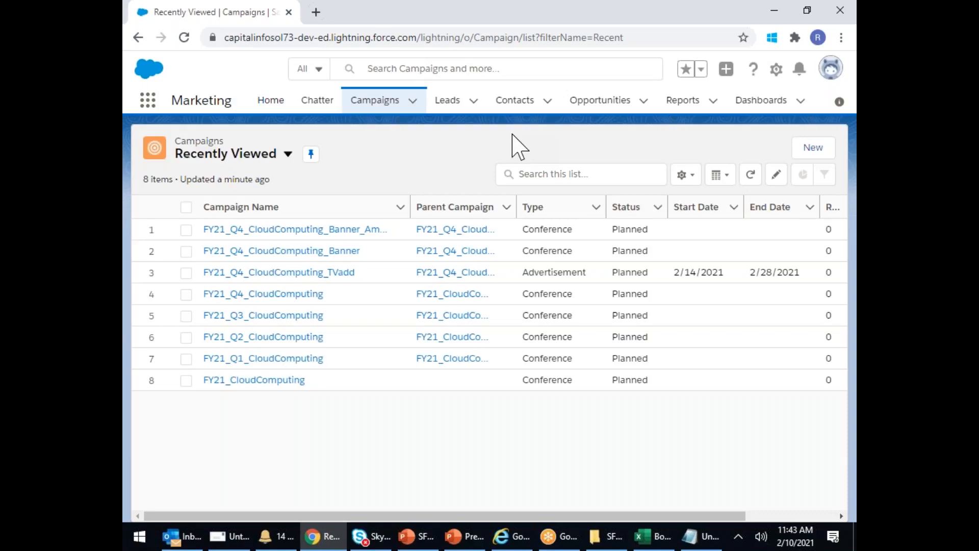
- Review and refresh the Contacts list, then go to the empty Recently Viewed Leads list
left_click(511, 103)
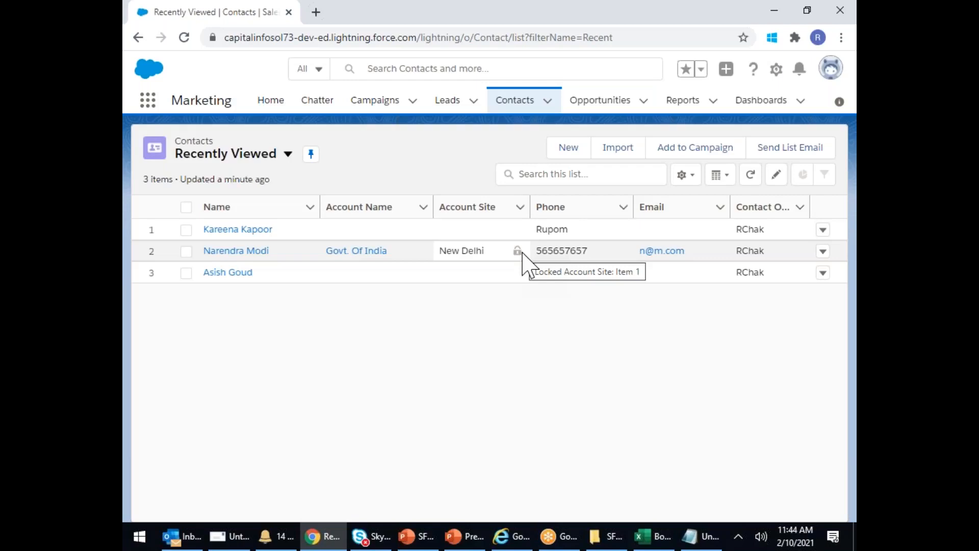
left_click(518, 104)
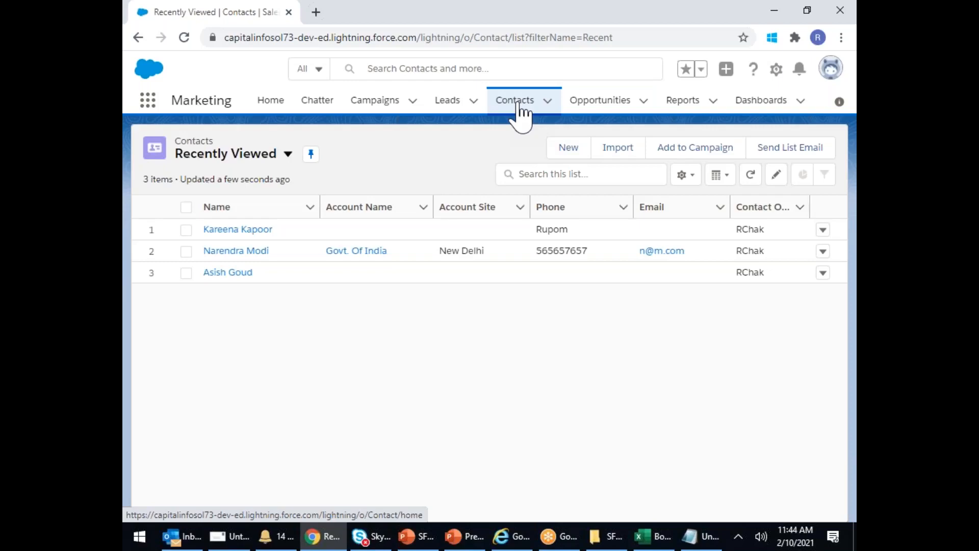
left_click(450, 107)
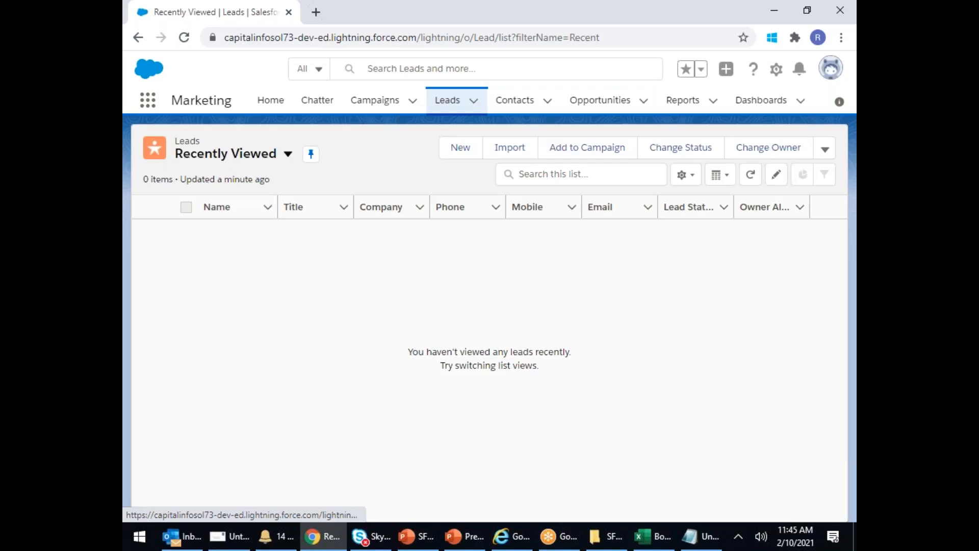
left_click(575, 26)
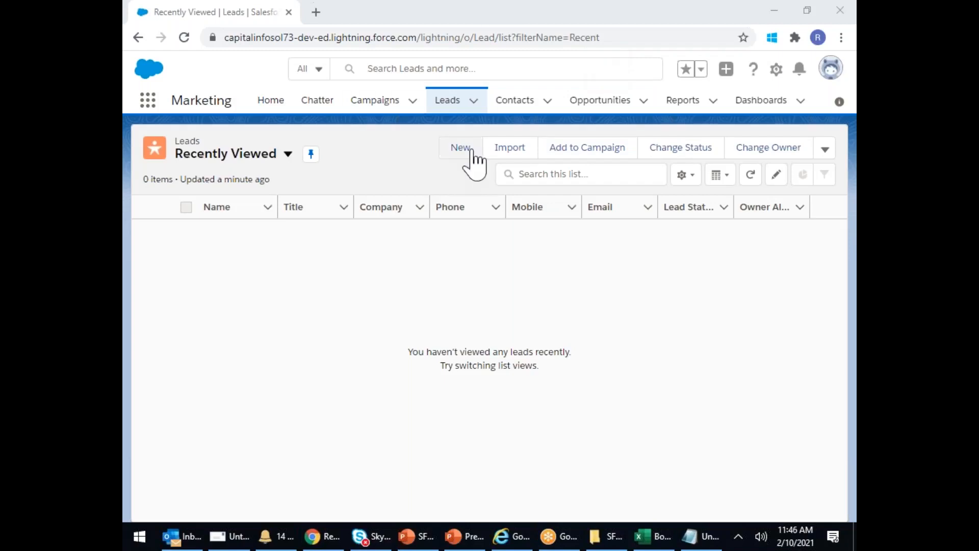
left_click(452, 105)
left_click(452, 103)
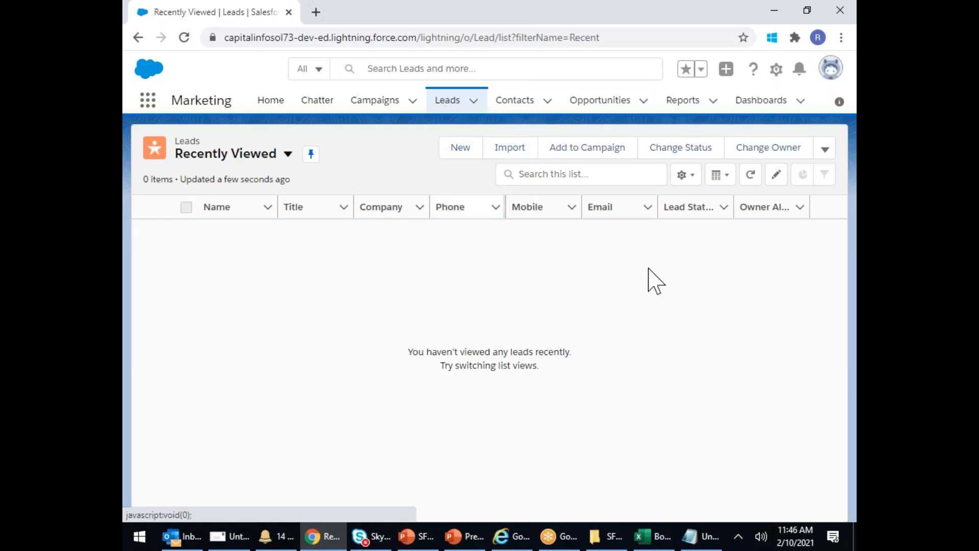
- Start a new lead with salutation Mr. and the person's first and last name
left_click(461, 149)
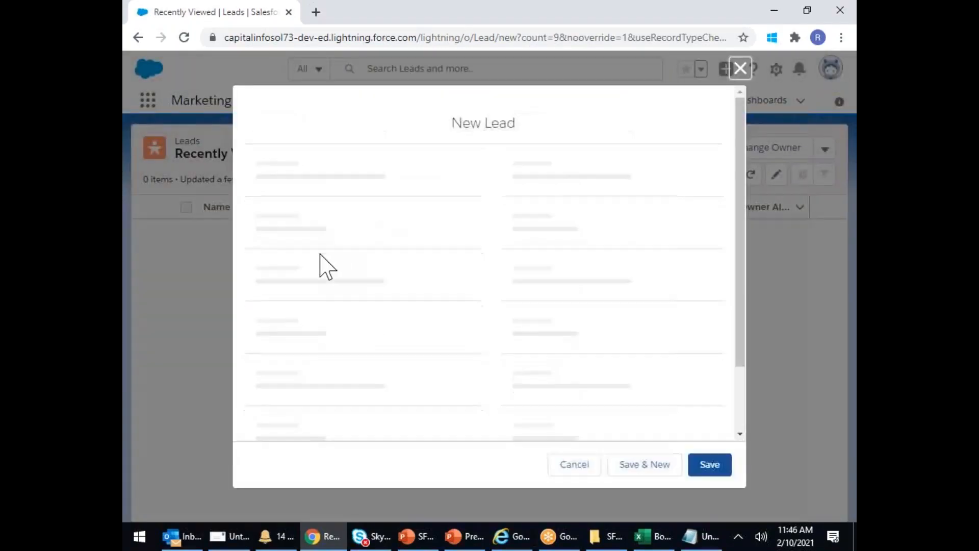
left_click(350, 272)
left_click(300, 321)
left_click(296, 311)
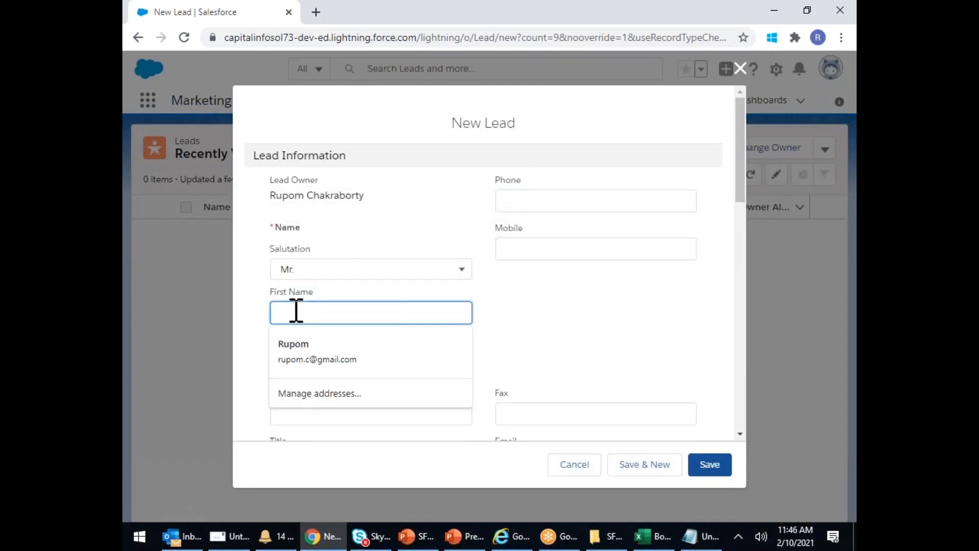
type("Sai Ali")
key("Tab")
type("Khan")
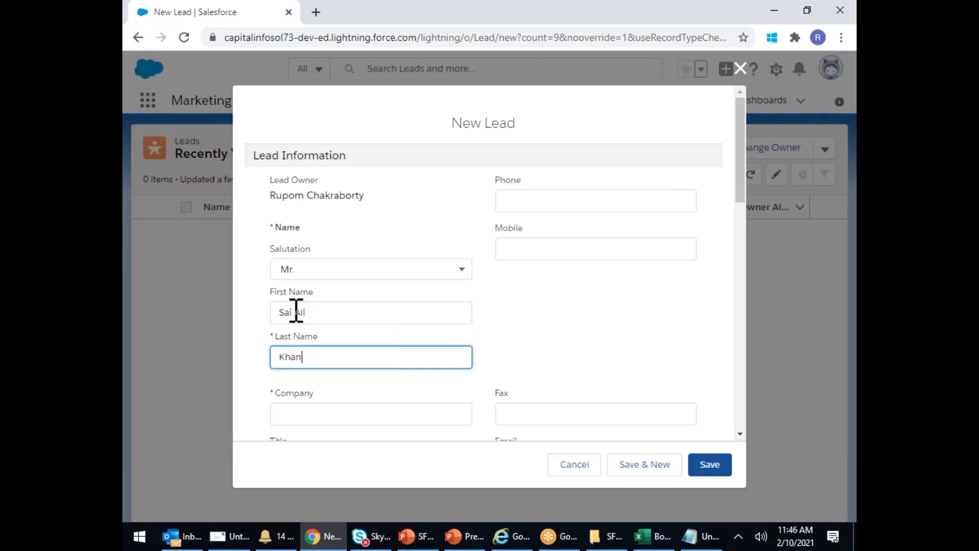
- Add the lead's mobile number, company Bolywood and e-mail address, then save it
left_click(519, 250)
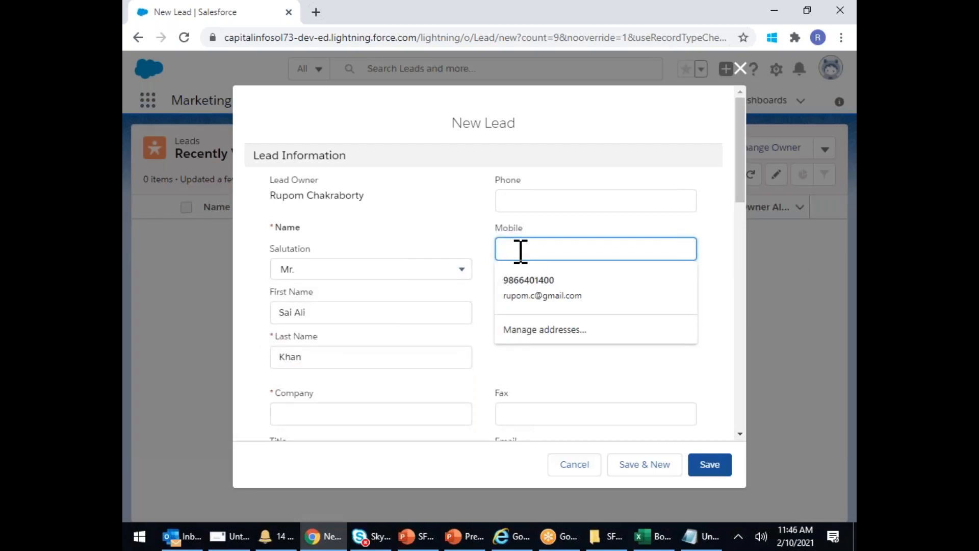
type("7777777")
left_click(317, 411)
type("Bolywood")
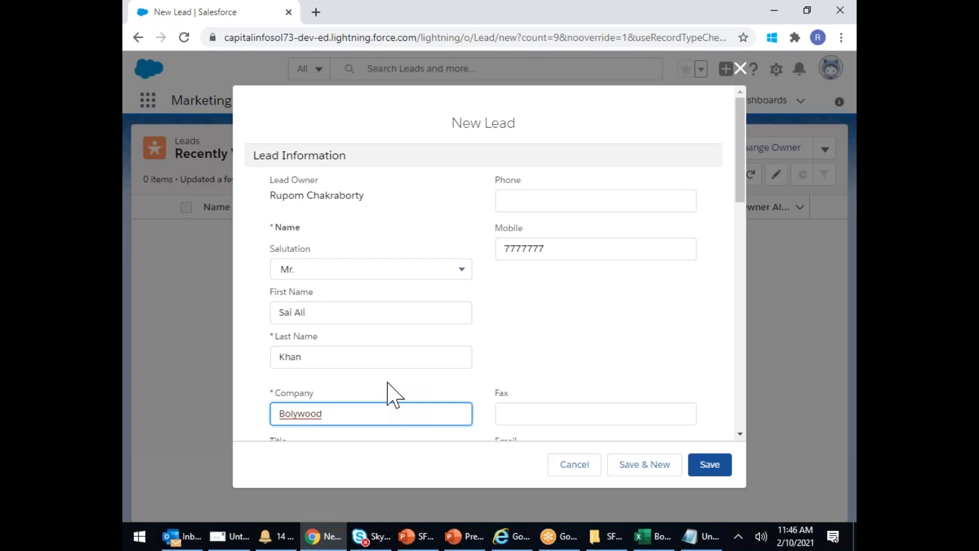
scroll(499, 371, "down", 3)
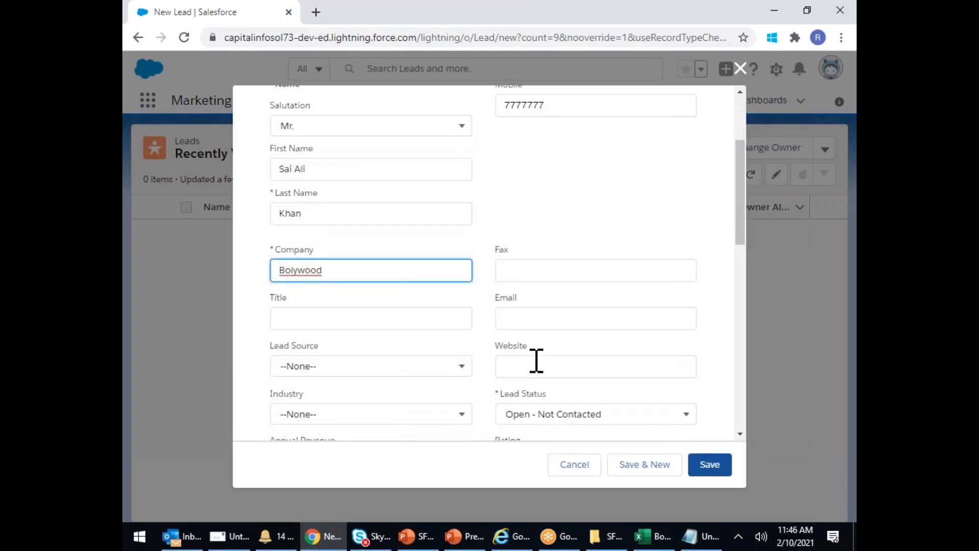
left_click(523, 318)
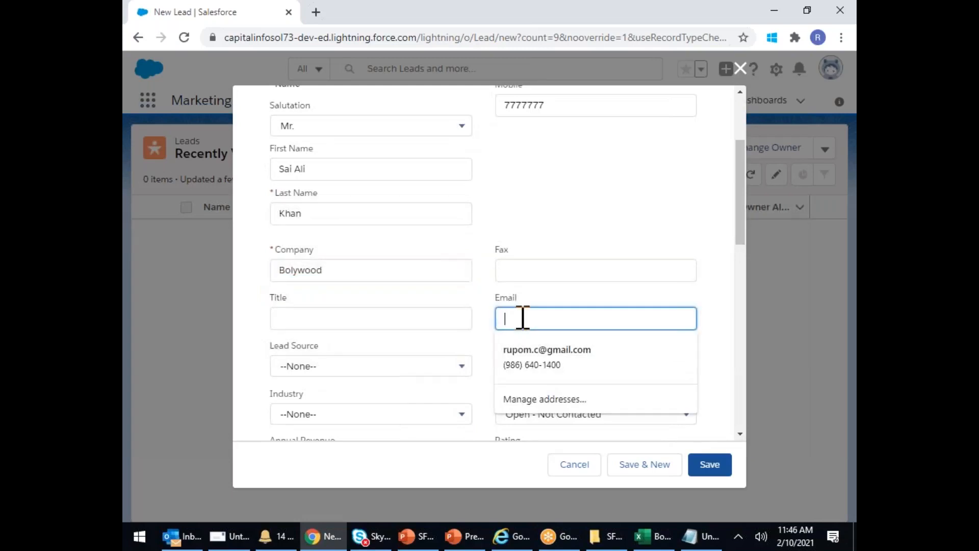
type("s@s.com")
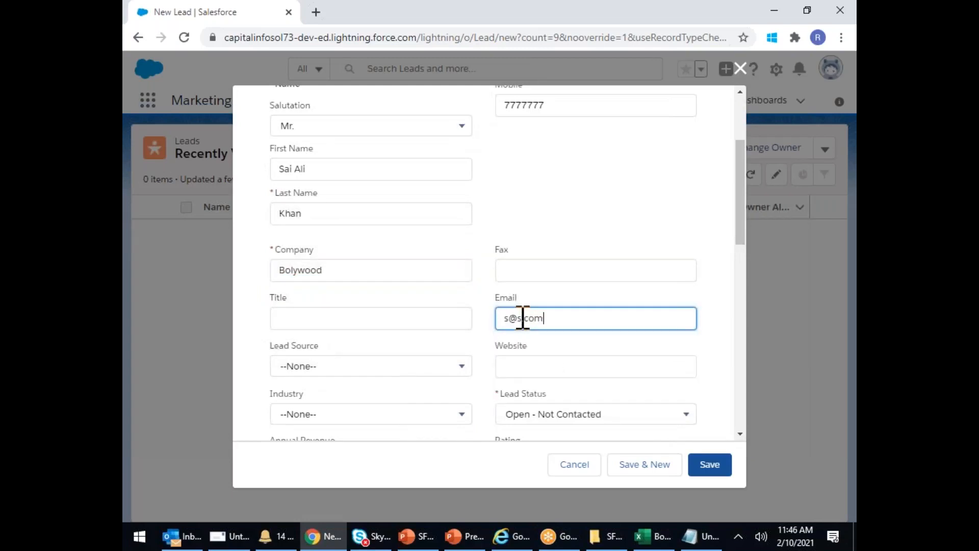
left_click(711, 464)
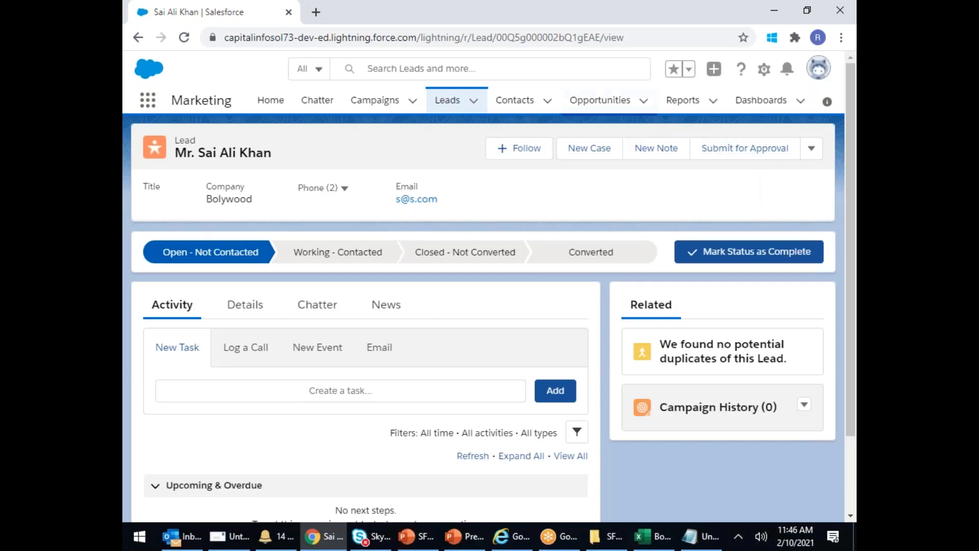
- Return to the Leads list showing the Bolywood lead and begin another new lead
left_click(448, 101)
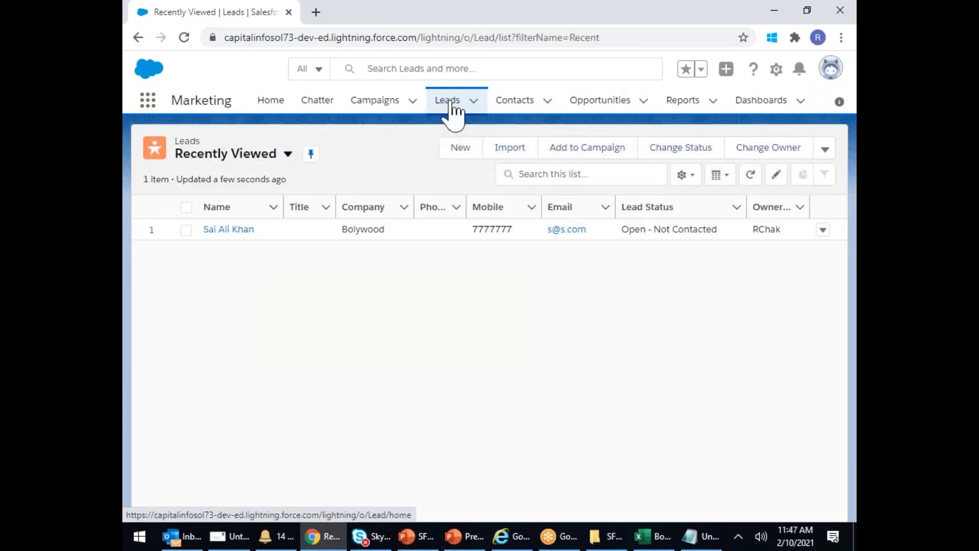
left_click(457, 153)
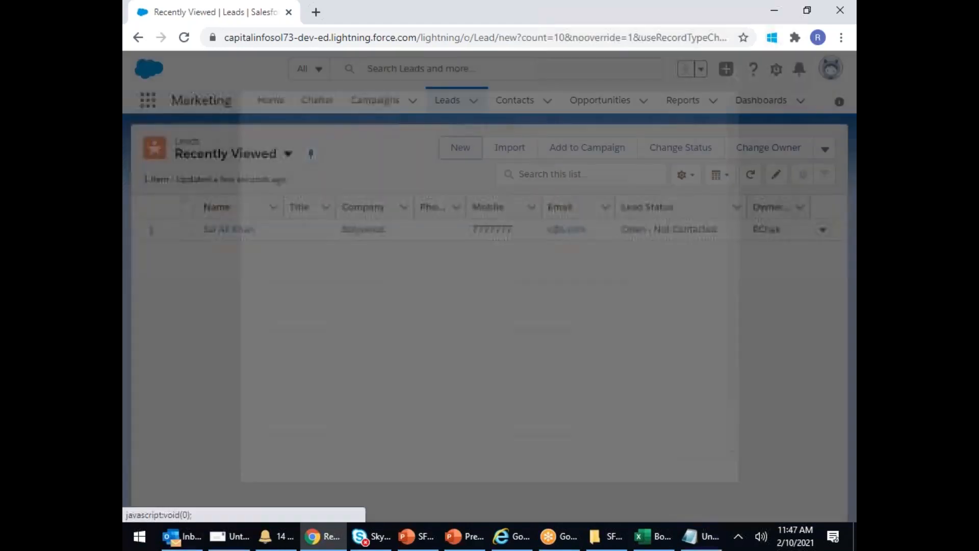
- Set the lead's salutation to Mr. and enter his first and last name
left_click(319, 274)
left_click(301, 323)
left_click(297, 312)
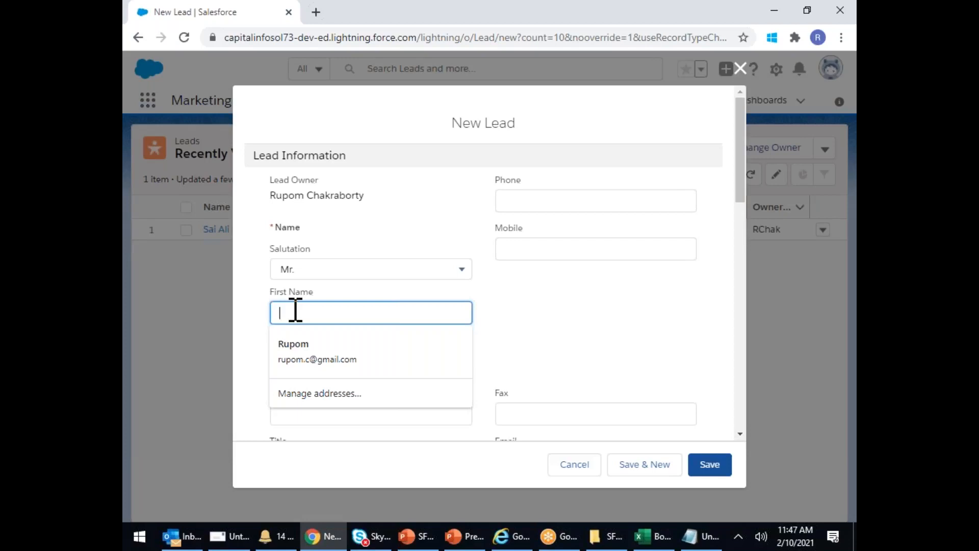
type("Siddu")
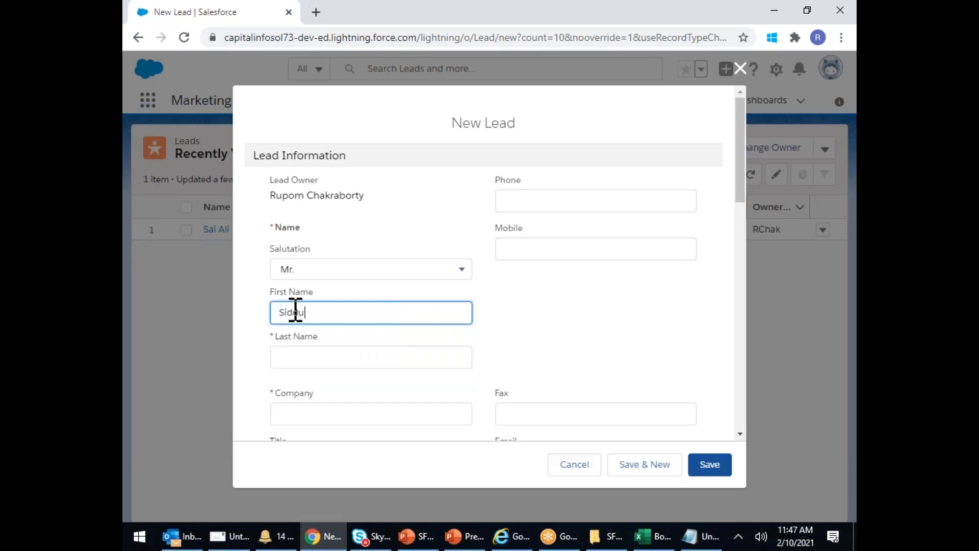
key("Tab")
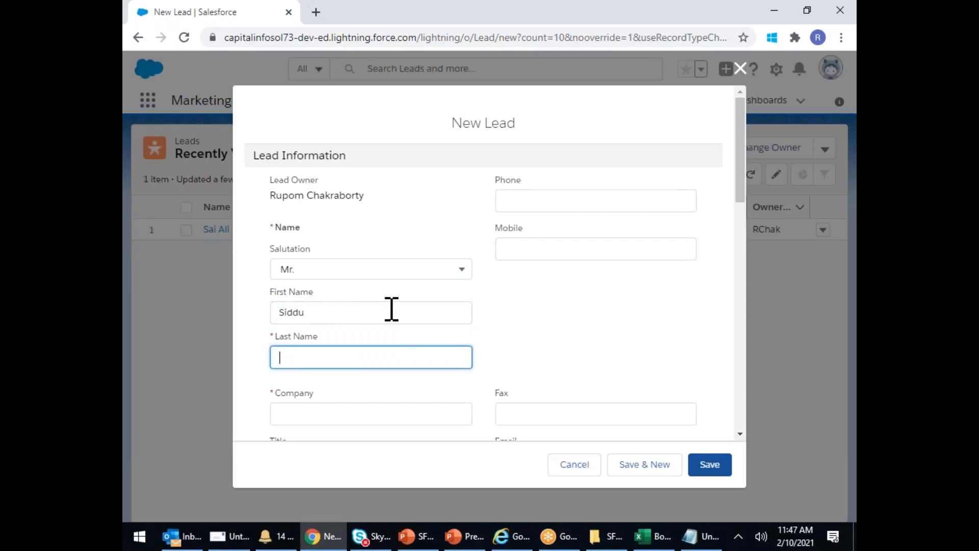
type("V")
- Fill in company Student and the lead's e-mail address, then save the lead
left_click(311, 413)
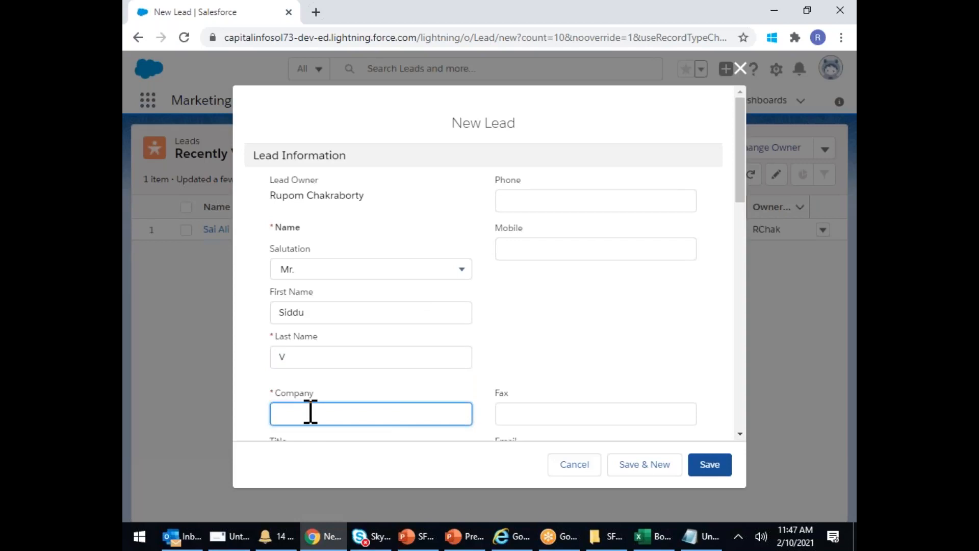
type("Student")
scroll(523, 335, "down", 3)
left_click(509, 321)
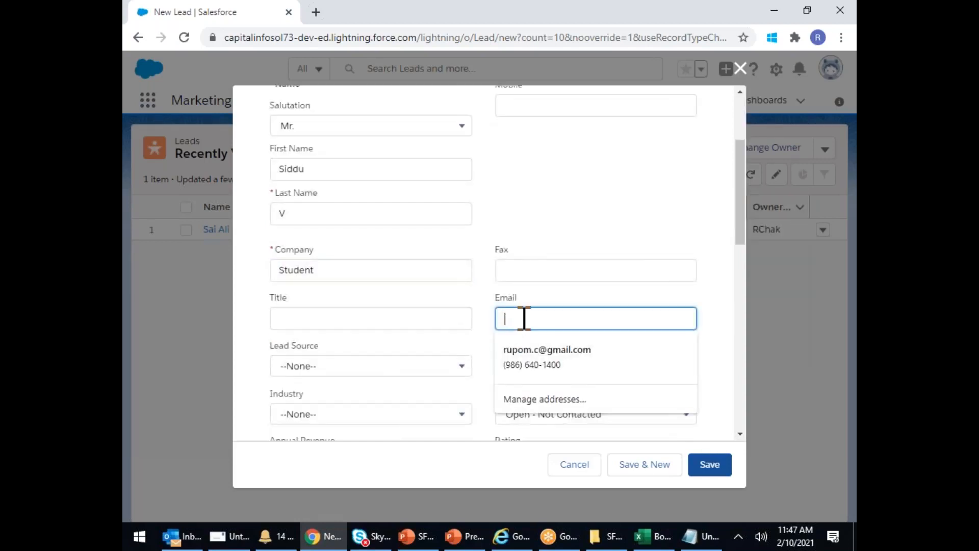
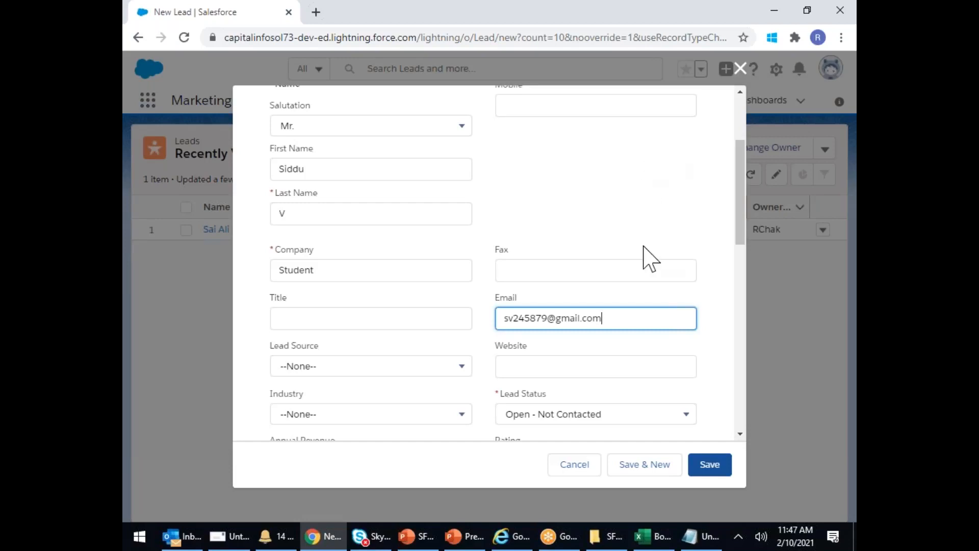
left_click(715, 467)
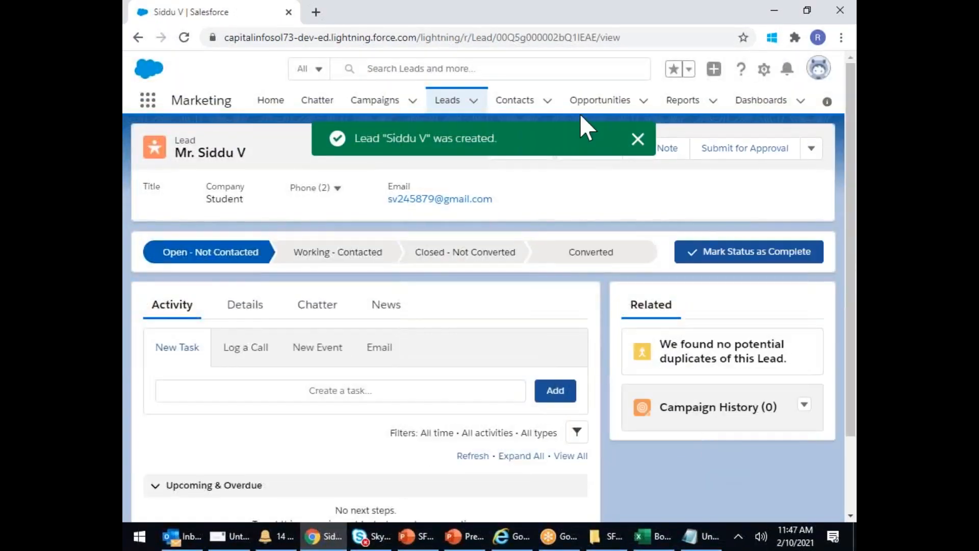
- Return to the Leads list, now holding 2 leads, and open a blank New Lead form
left_click(455, 97)
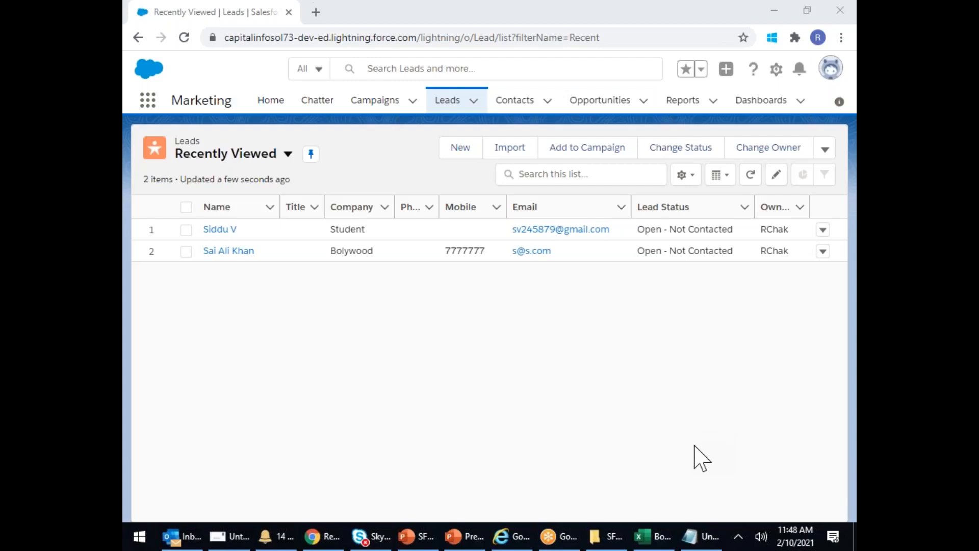
left_click(485, 387)
left_click(470, 151)
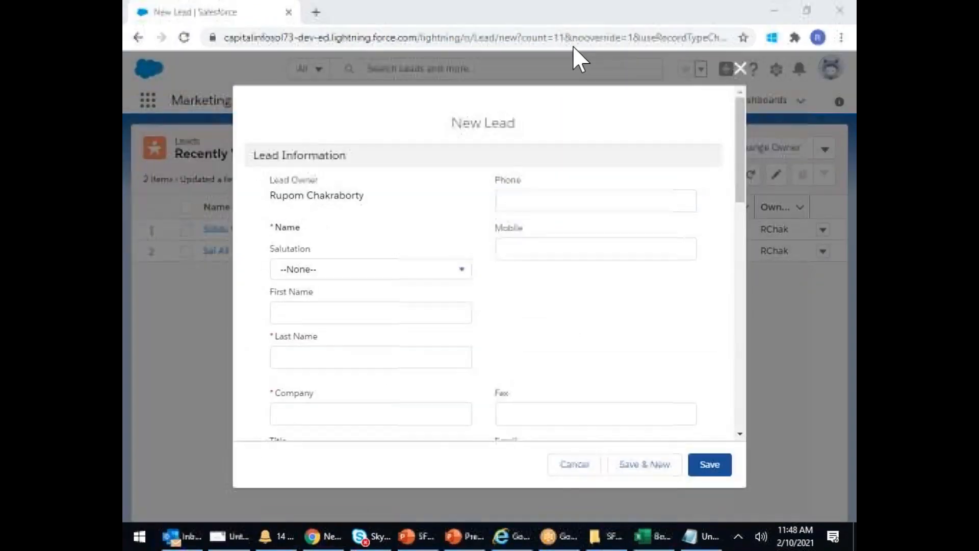
- Set the new lead's salutation to Mr. and enter the last and first name
left_click(356, 269)
left_click(312, 322)
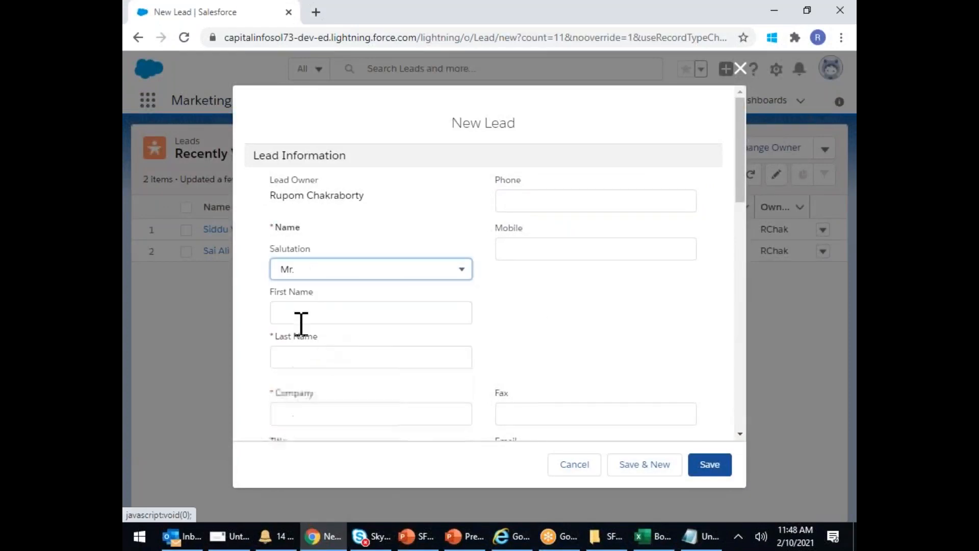
left_click(307, 356)
type("V")
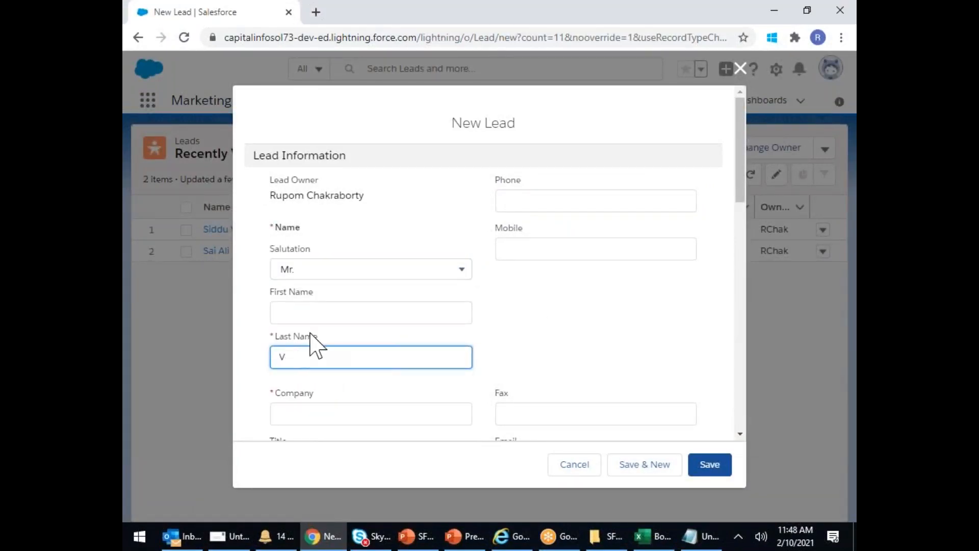
left_click(308, 312)
type("BhanuPrasad")
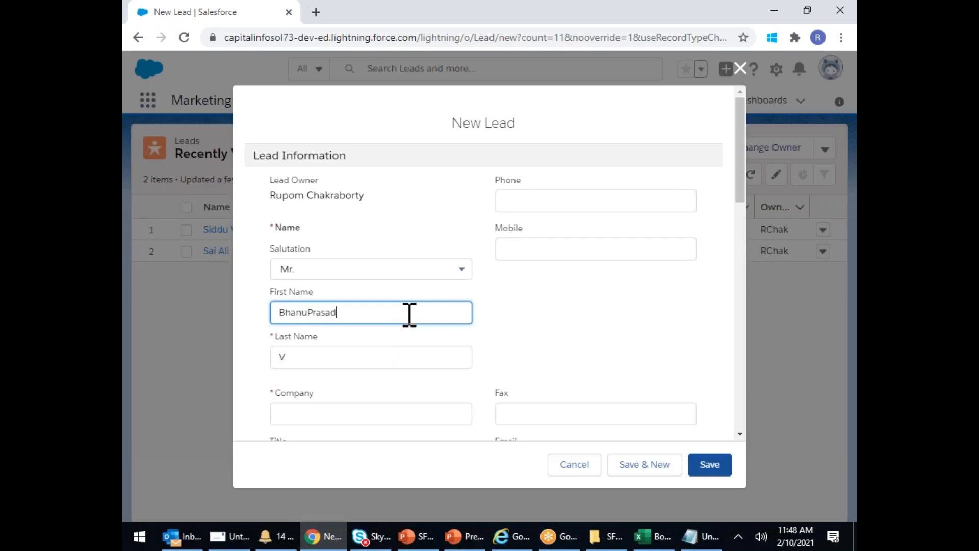
- Enter the lead's e-mail address and mobile number, then try Save & New
scroll(409, 313, "down", 4)
left_click(511, 244)
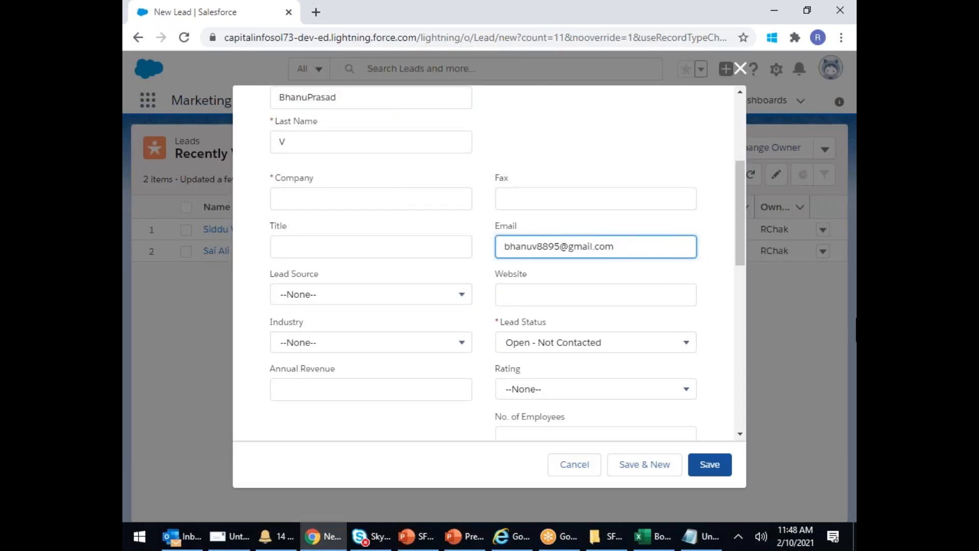
scroll(560, 190, "up", 4)
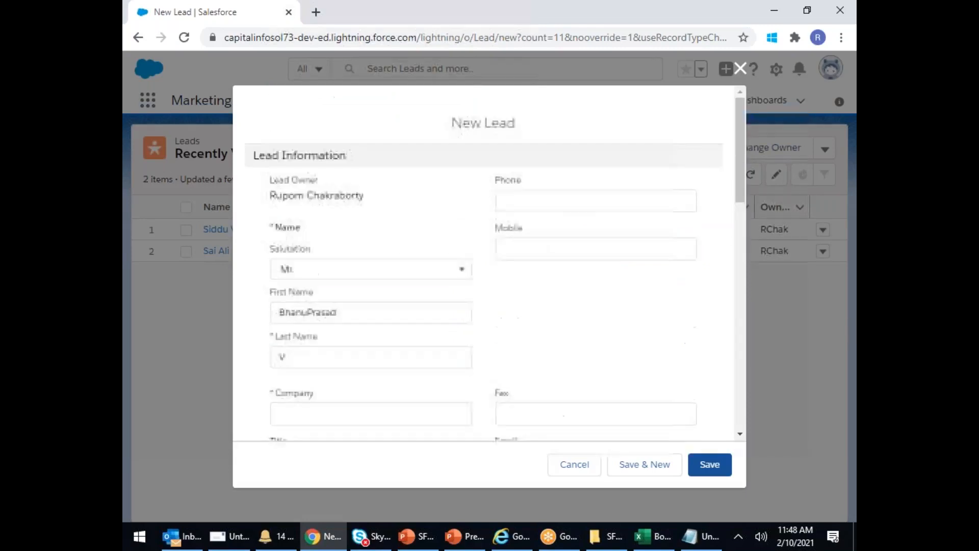
left_click(512, 246)
type("56666")
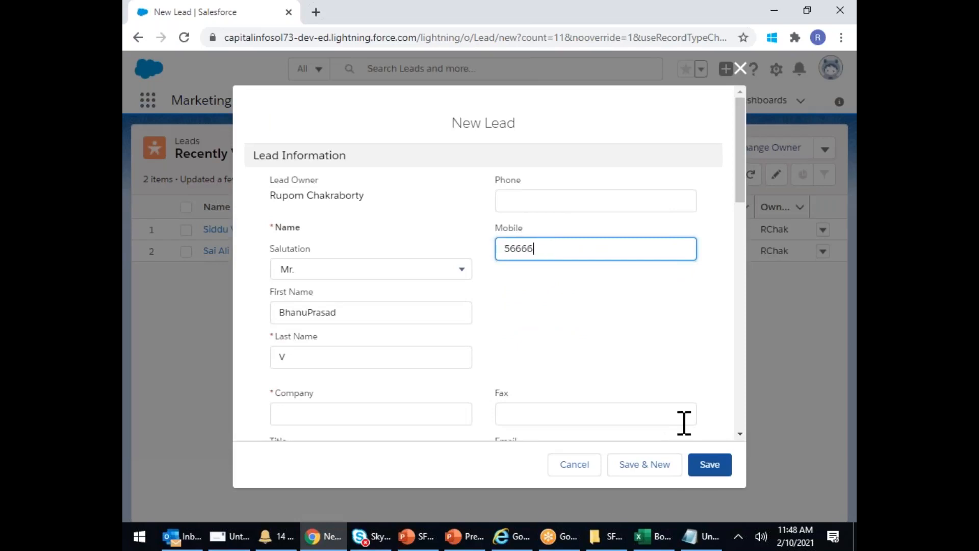
left_click(710, 465)
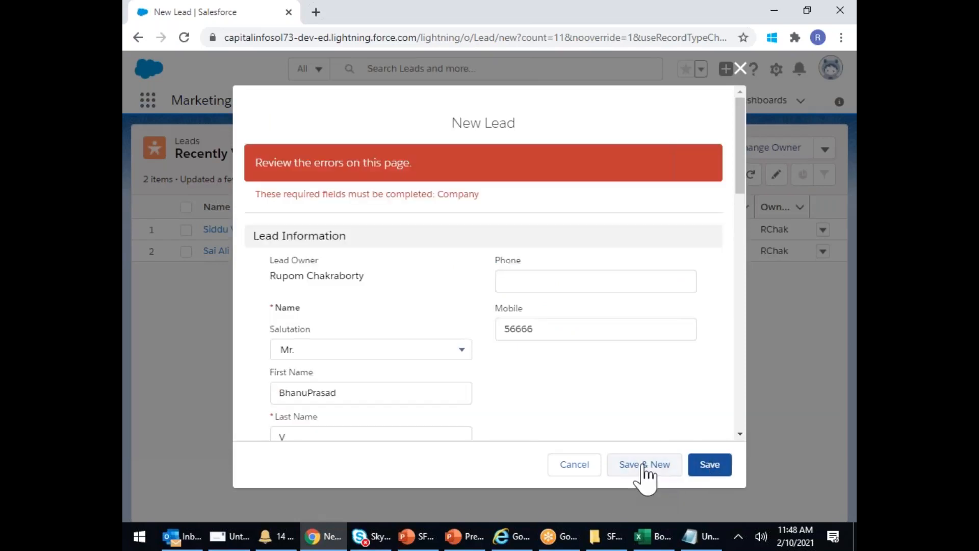
- Fill in the missing required company Student and Save & New again
left_click(557, 289)
scroll(557, 285, "down", 6)
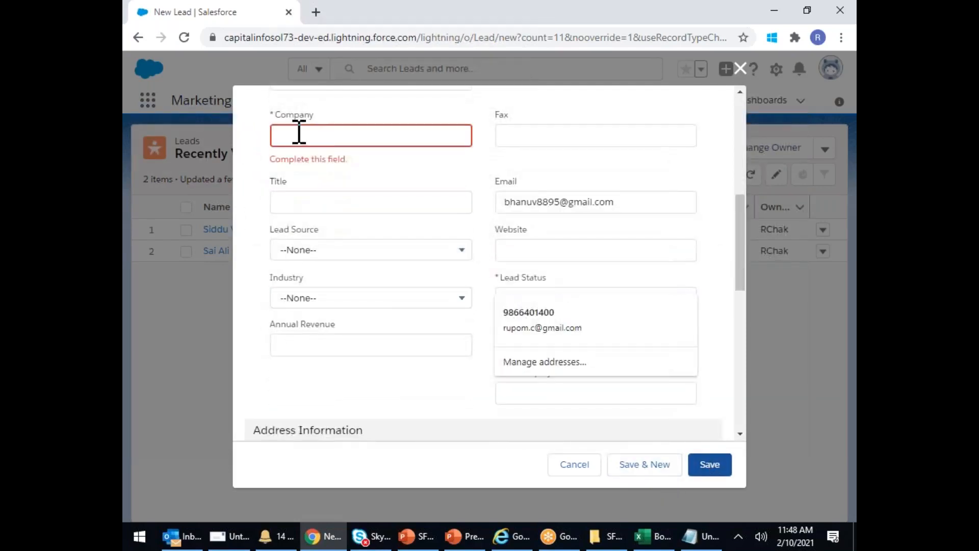
left_click(303, 133)
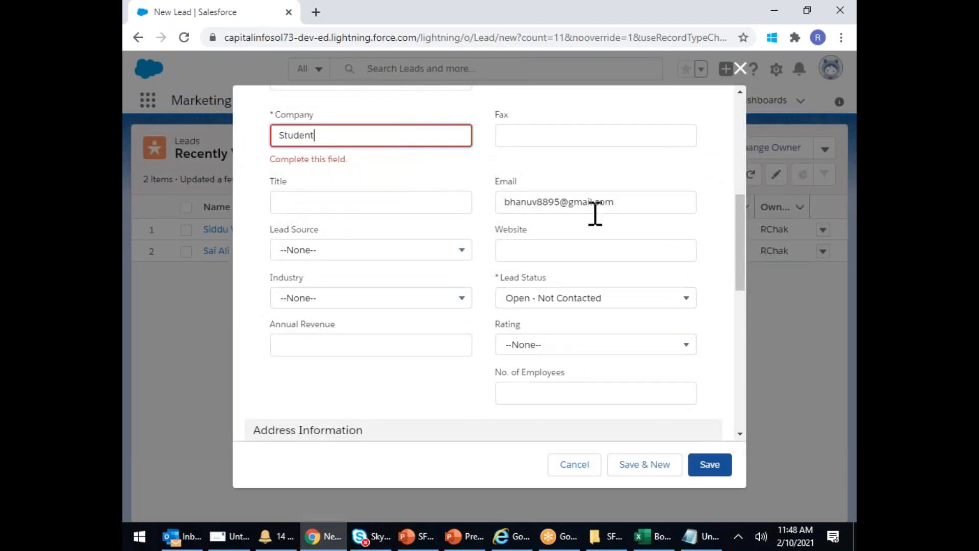
left_click(710, 465)
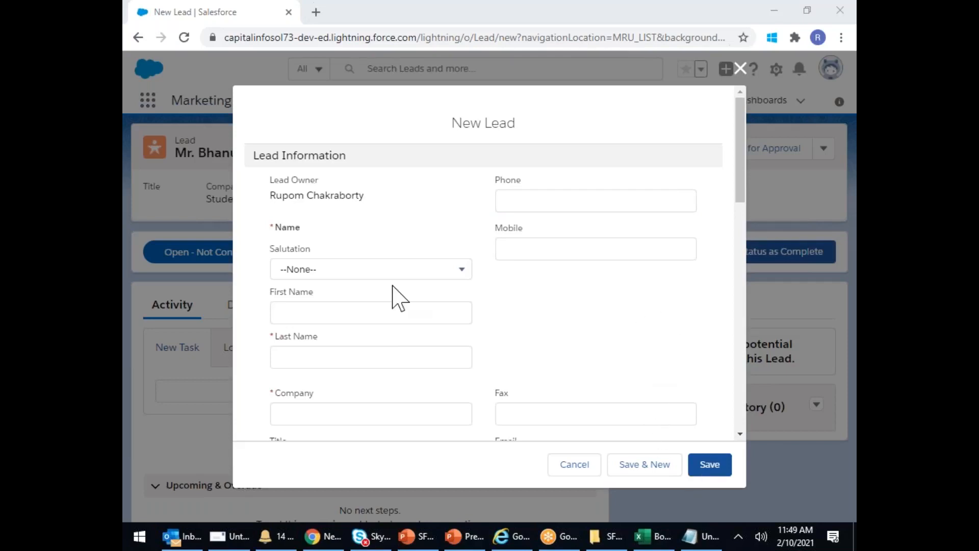
- Paste the new lead's e-mail address and fill in its last and first name
double_click(386, 220)
left_click(523, 425)
scroll(538, 362, "down", 3)
left_click(518, 318)
key("ctrl+v")
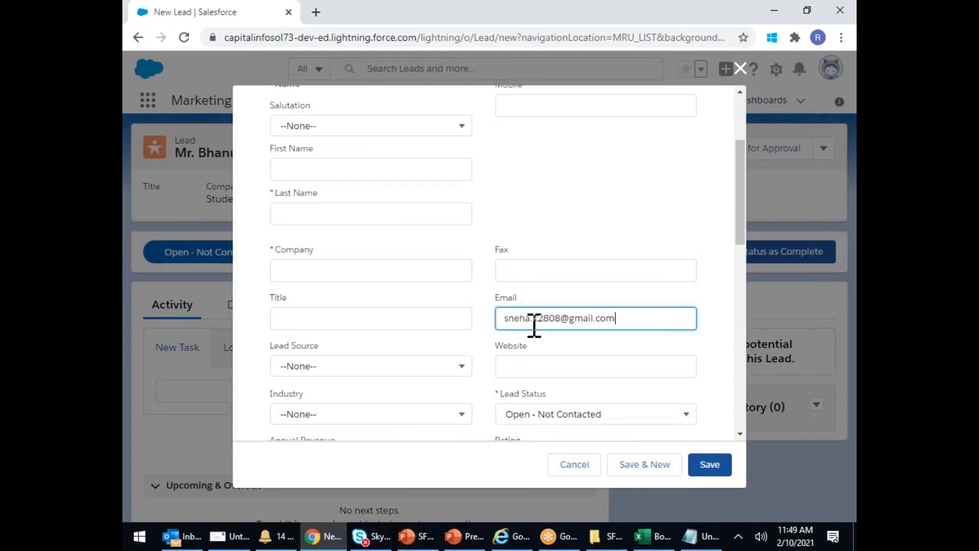
left_click(306, 213)
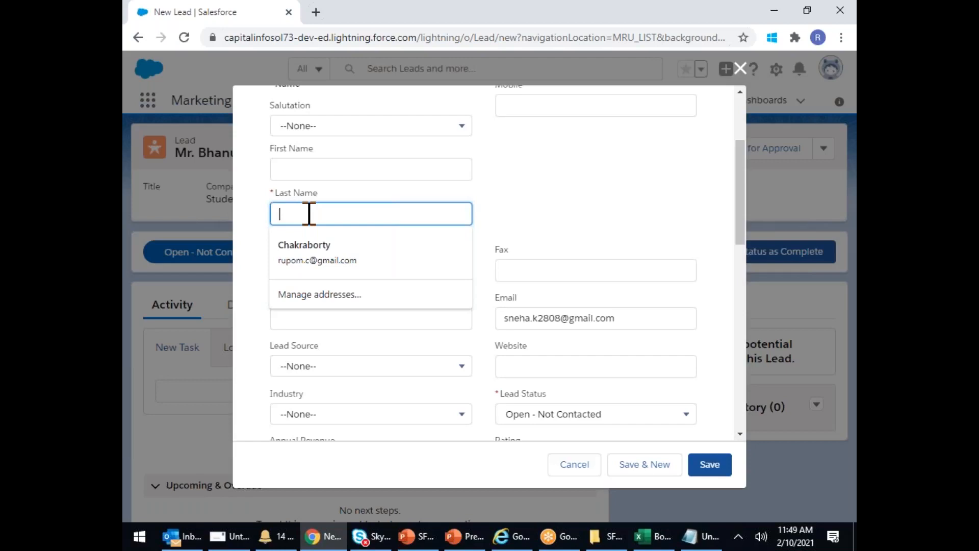
type("A")
left_click(310, 170)
type("s")
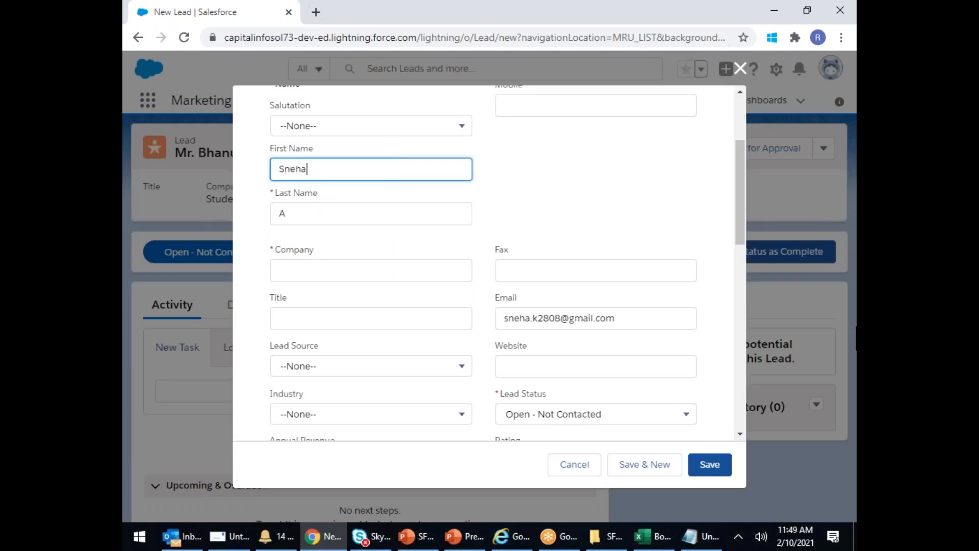
- Set the company to Student, save the lead, and return to the Leads list
left_click(291, 273)
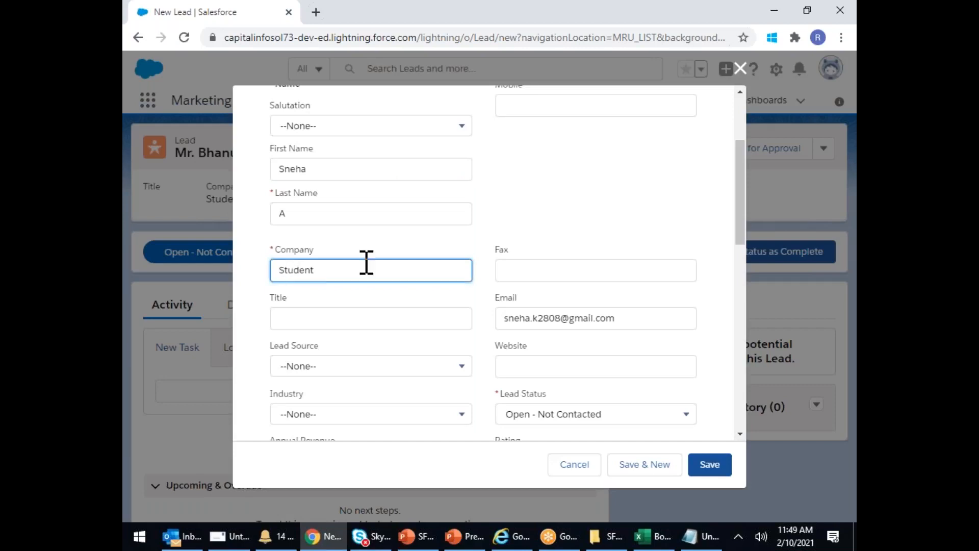
left_click(588, 50)
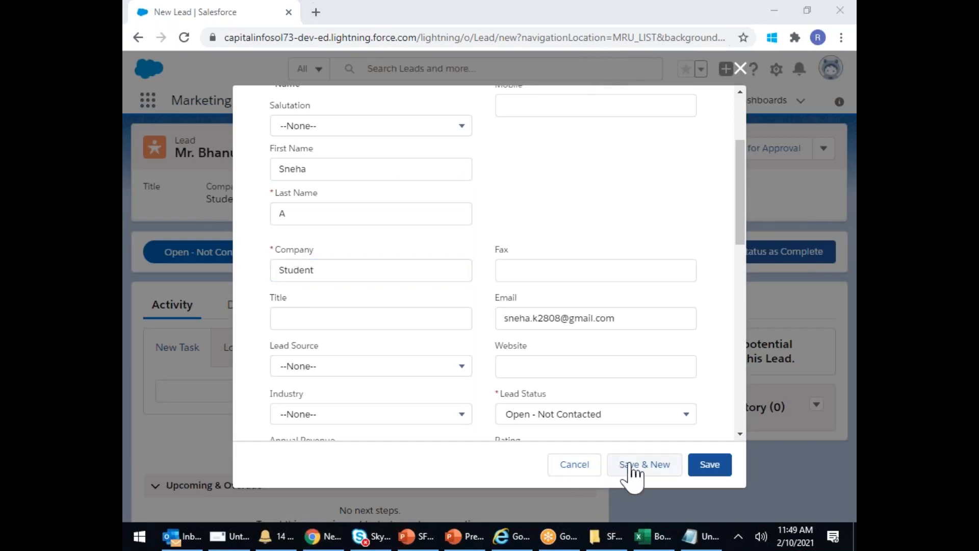
left_click(701, 473)
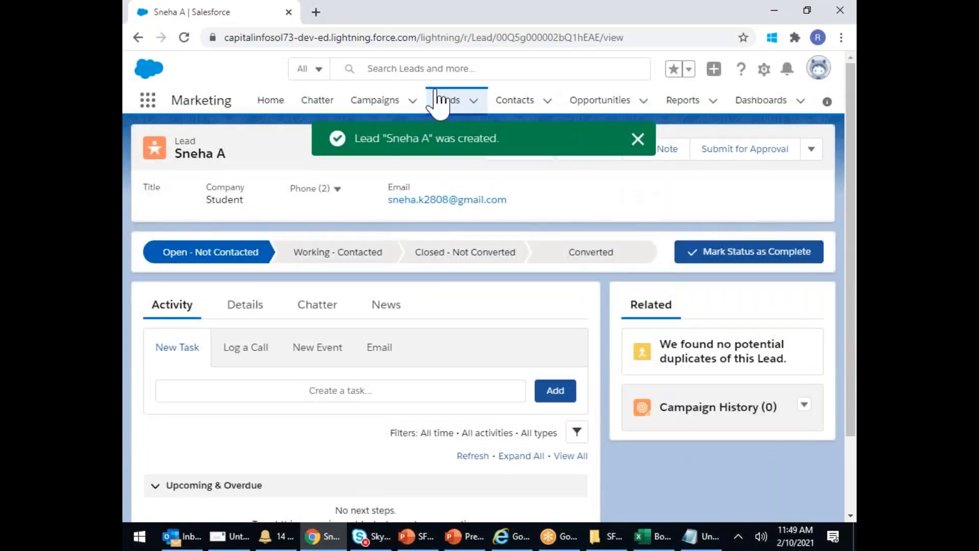
left_click(442, 101)
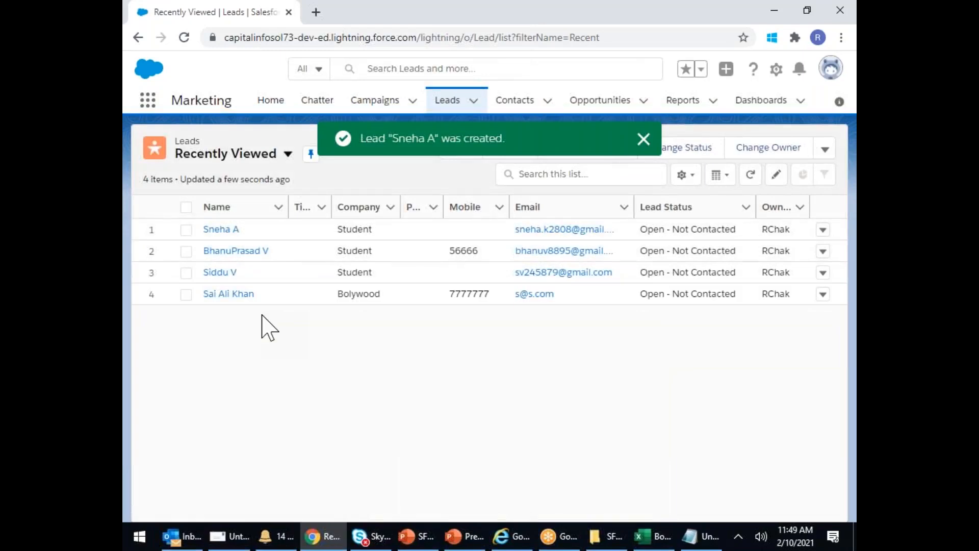
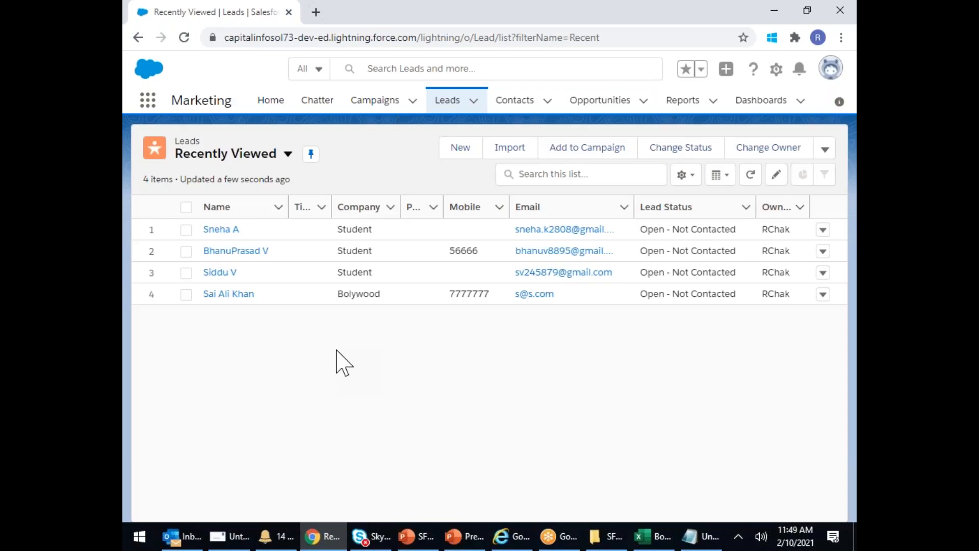
- Create and save active campaign FY21_Q4_CloudComouting_Email under parent campaign FY21_Q4_CloudComputing
left_click(373, 102)
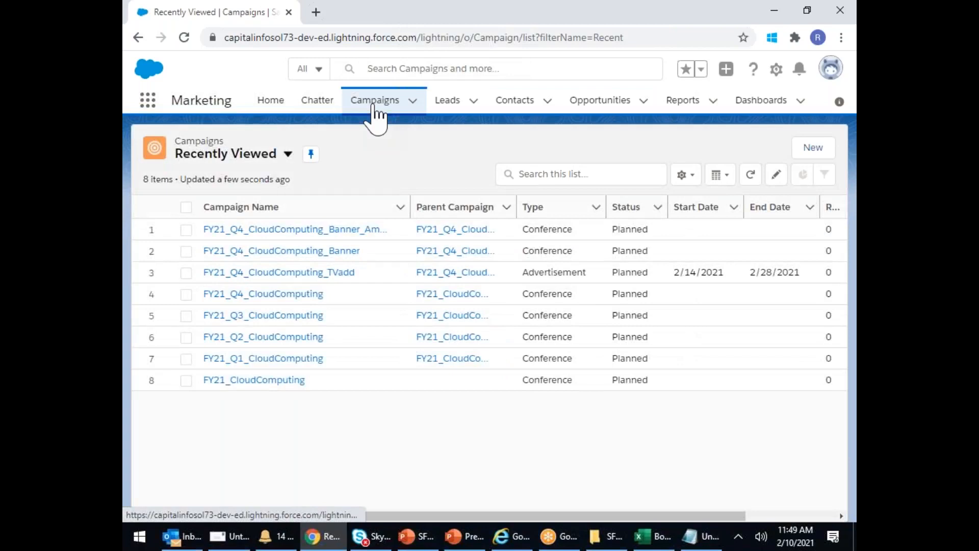
left_click(813, 147)
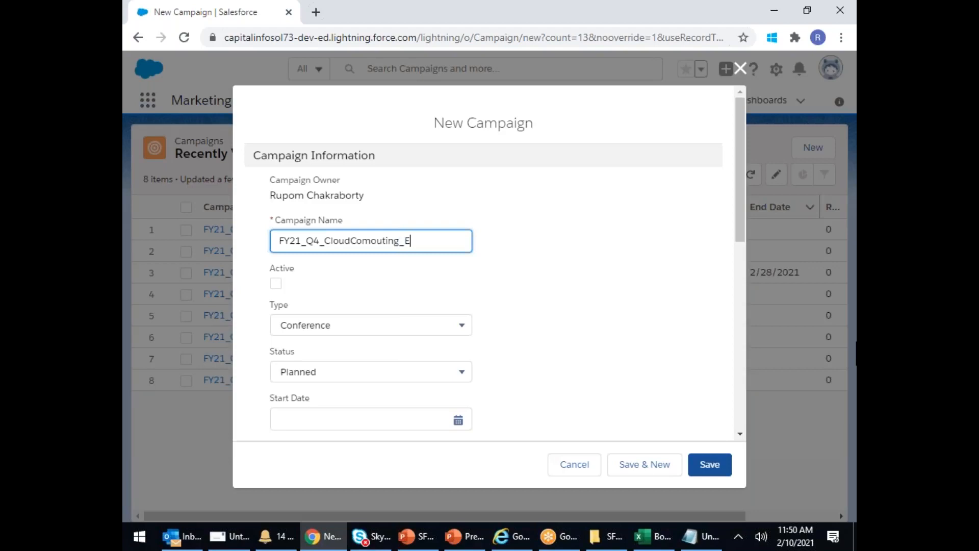
left_click(275, 283)
scroll(280, 294, "down", 4)
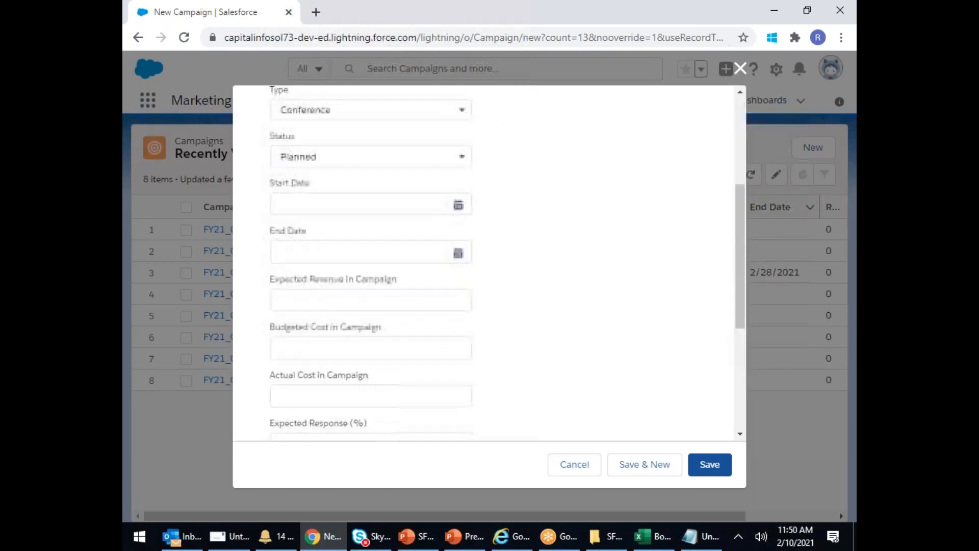
scroll(346, 339, "down", 5)
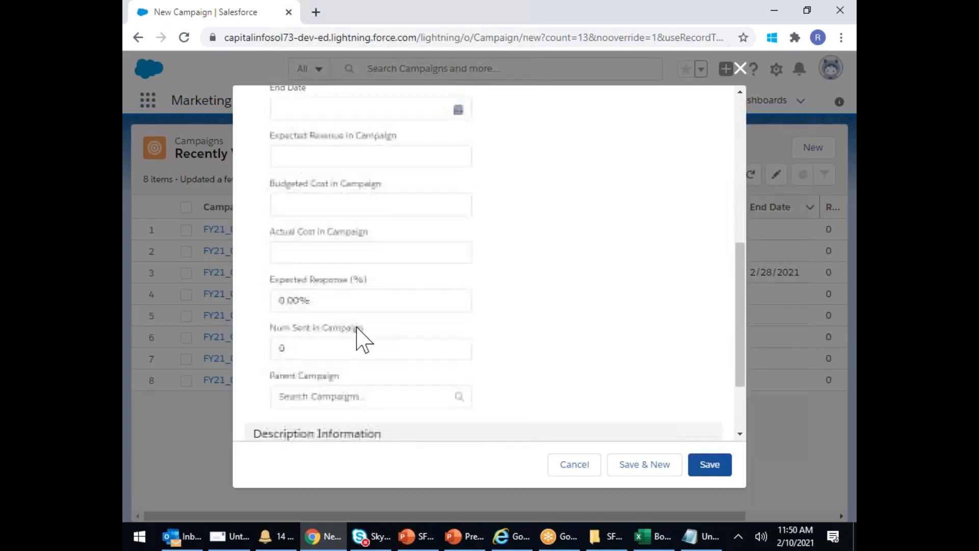
left_click(376, 293)
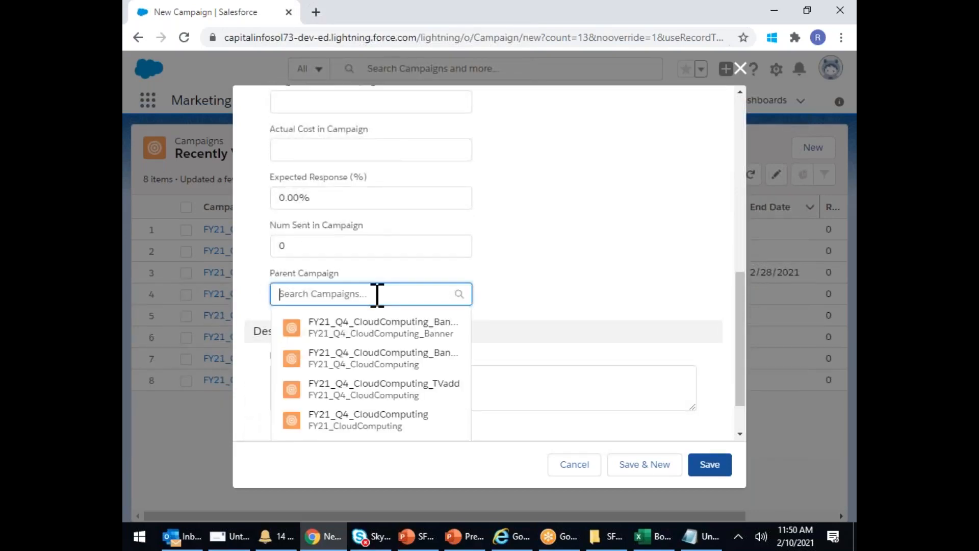
scroll(409, 334, "down", 1)
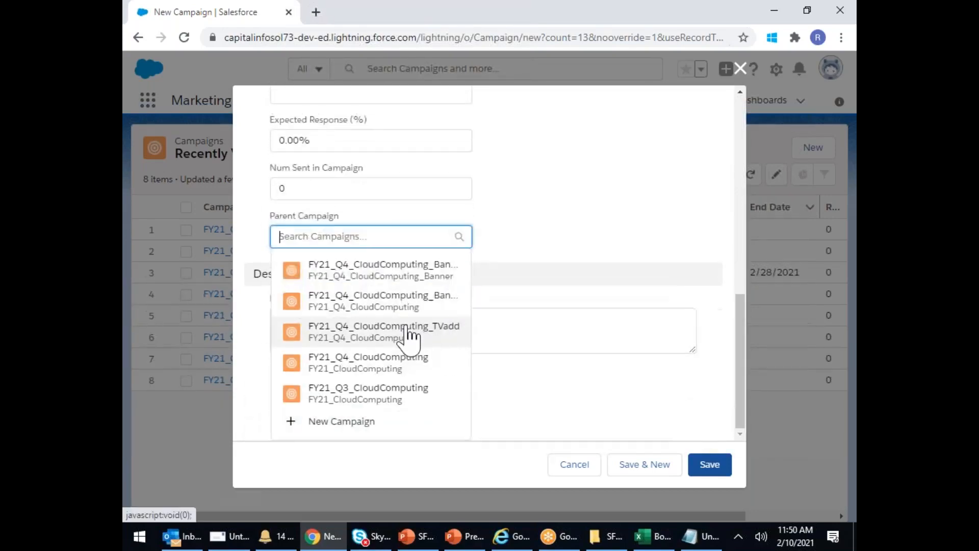
left_click(402, 363)
left_click(723, 465)
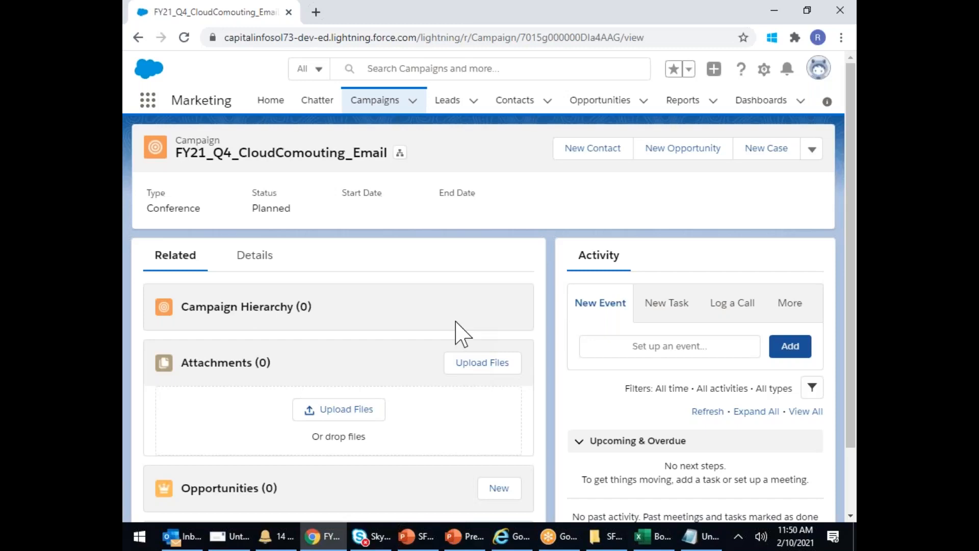
- Select all four leads for Add to Campaign, cancel that dialog, and return to Campaigns
left_click(450, 103)
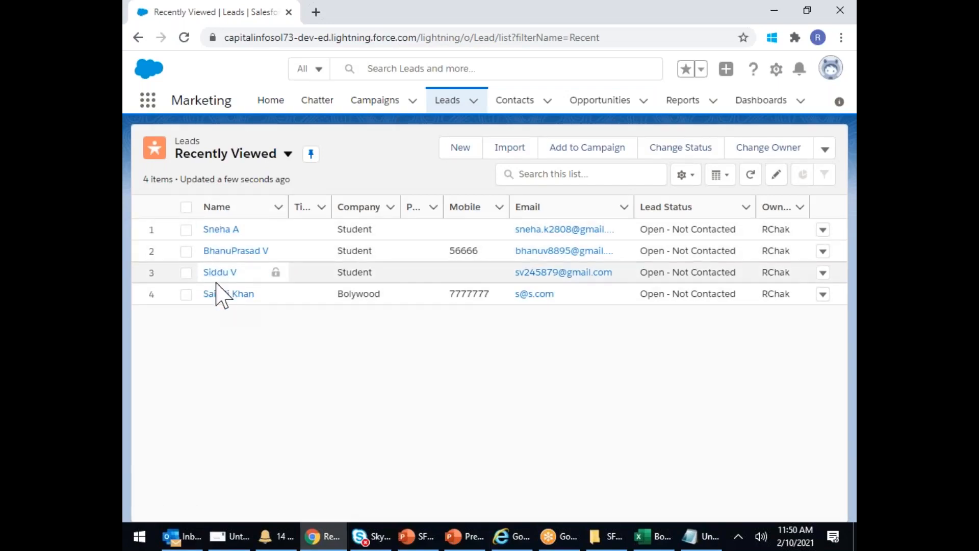
left_click(186, 206)
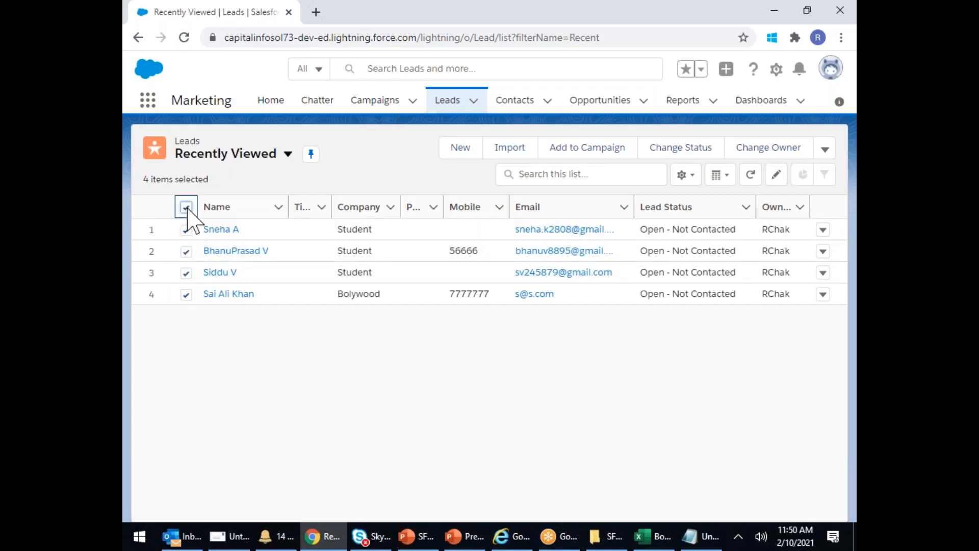
left_click(600, 150)
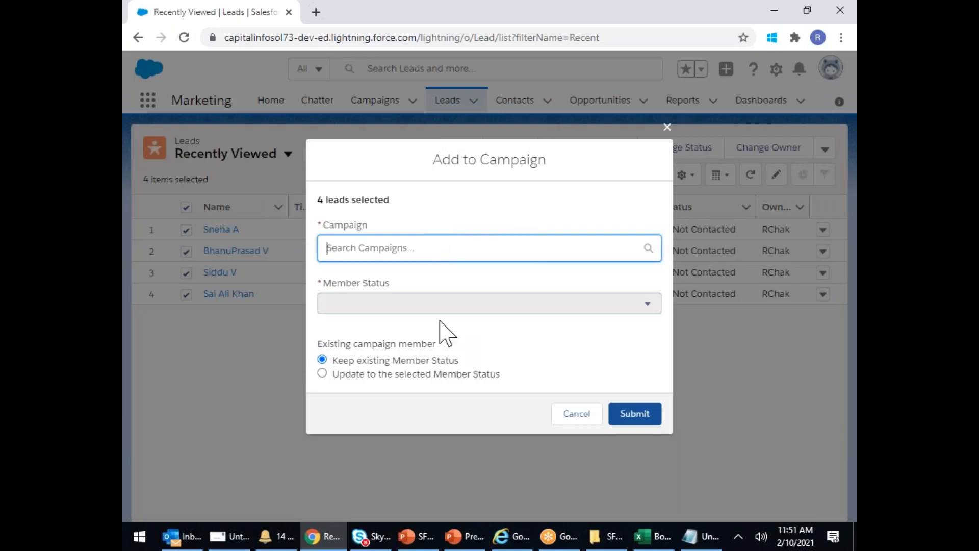
left_click(584, 415)
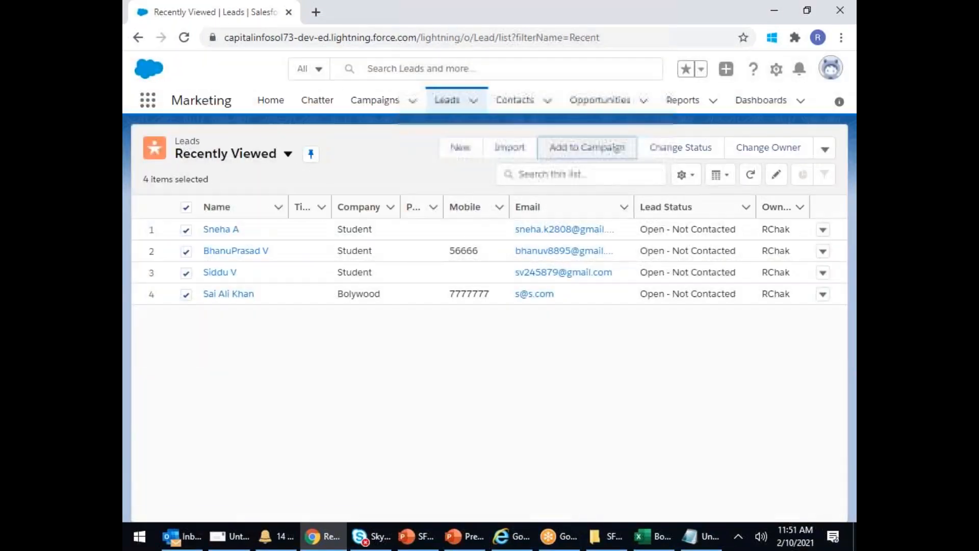
left_click(378, 105)
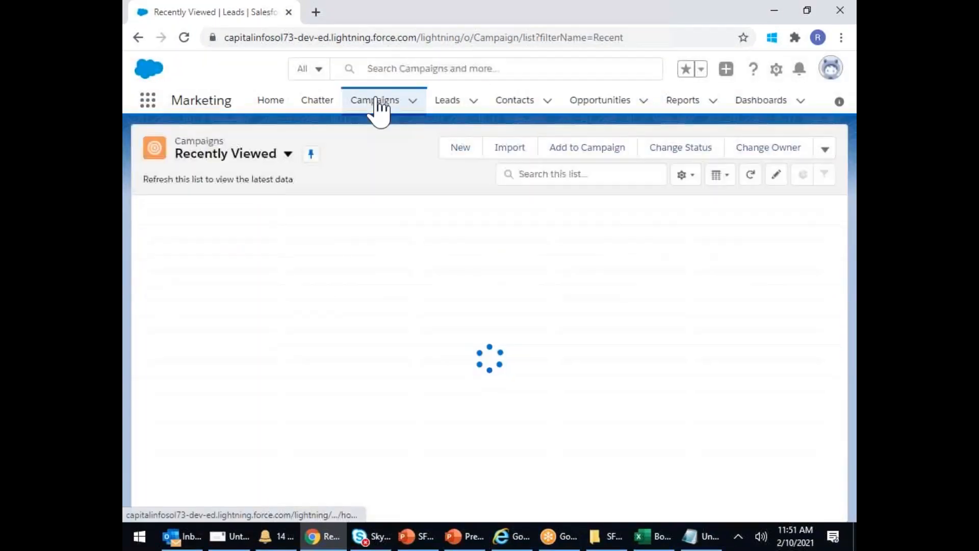
- Open the FY21_Q4_CloudComouting_Email campaign record and review its details before returning to Related
left_click(306, 231)
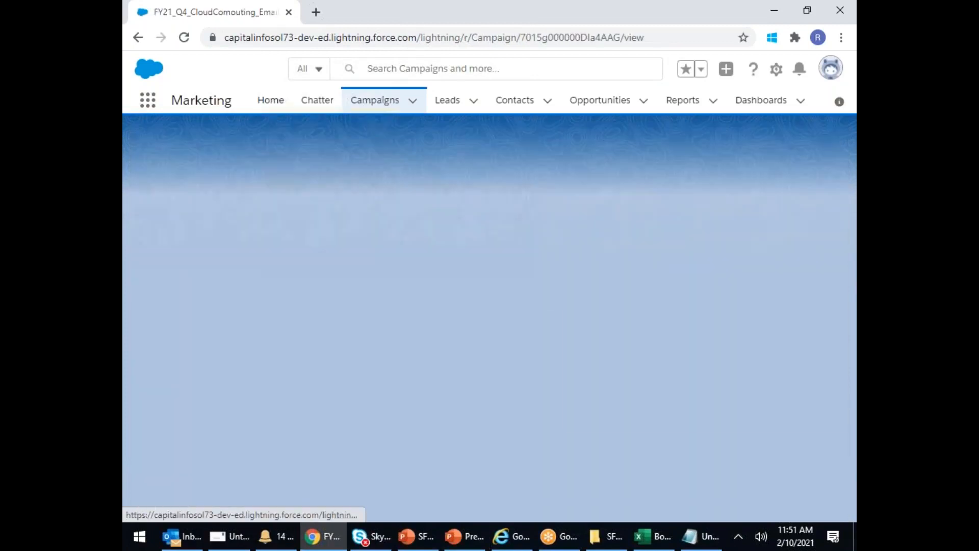
left_click(253, 253)
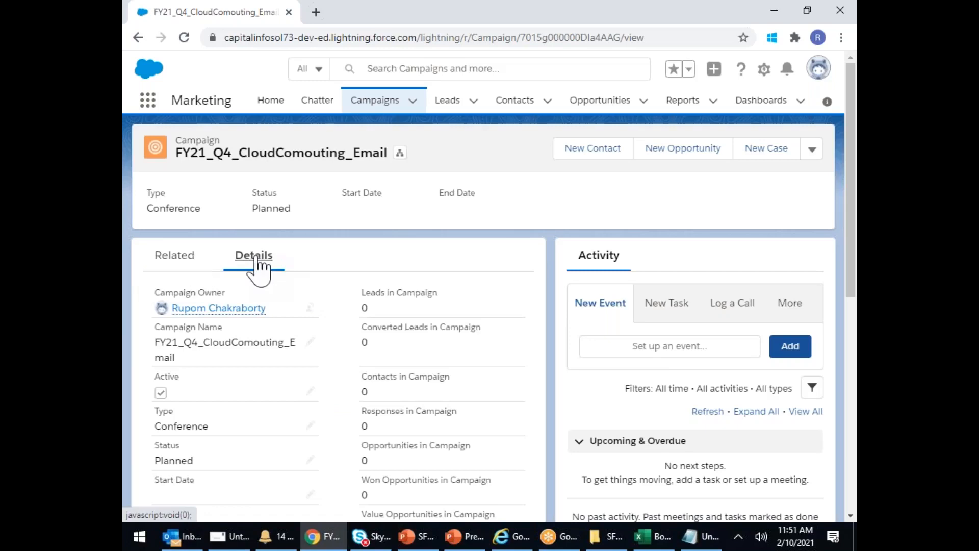
left_click_drag(264, 140, 319, 133)
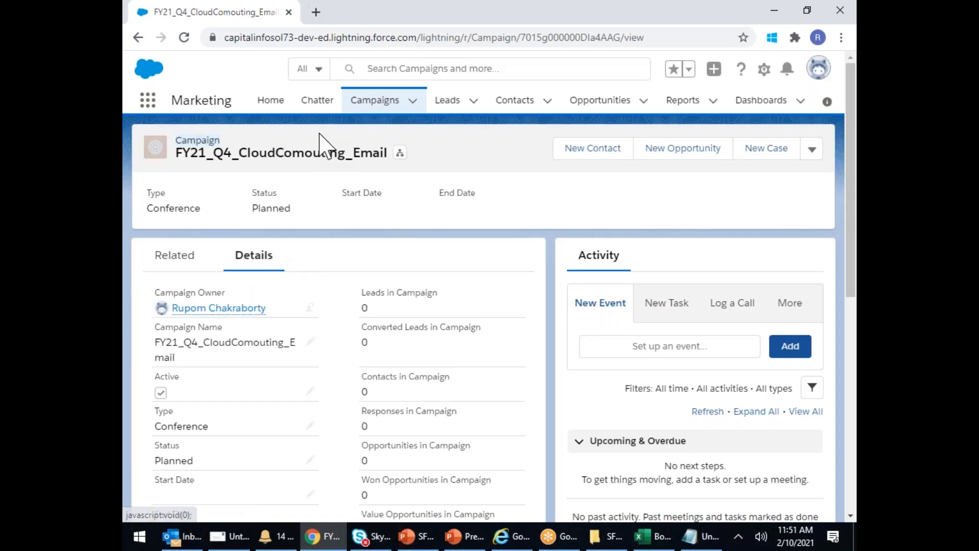
scroll(271, 293, "down", 2)
scroll(201, 218, "up", 2)
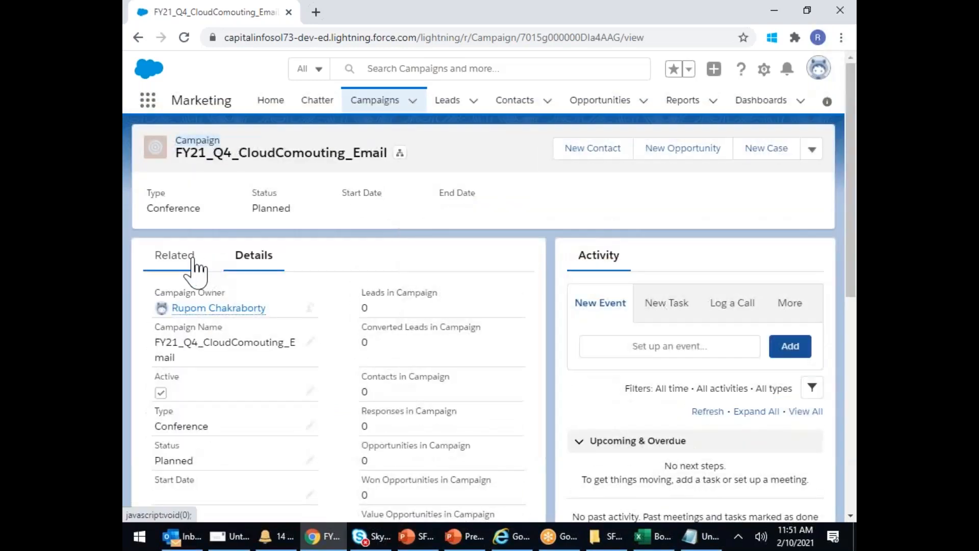
left_click(199, 262)
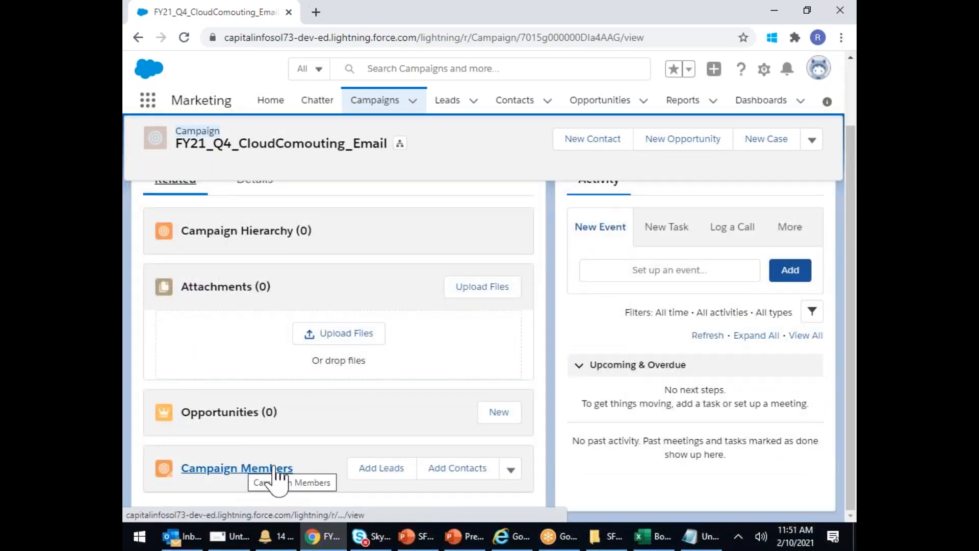
- Choose all four leads under Add Leads and proceed to the Sent member status
left_click(392, 469)
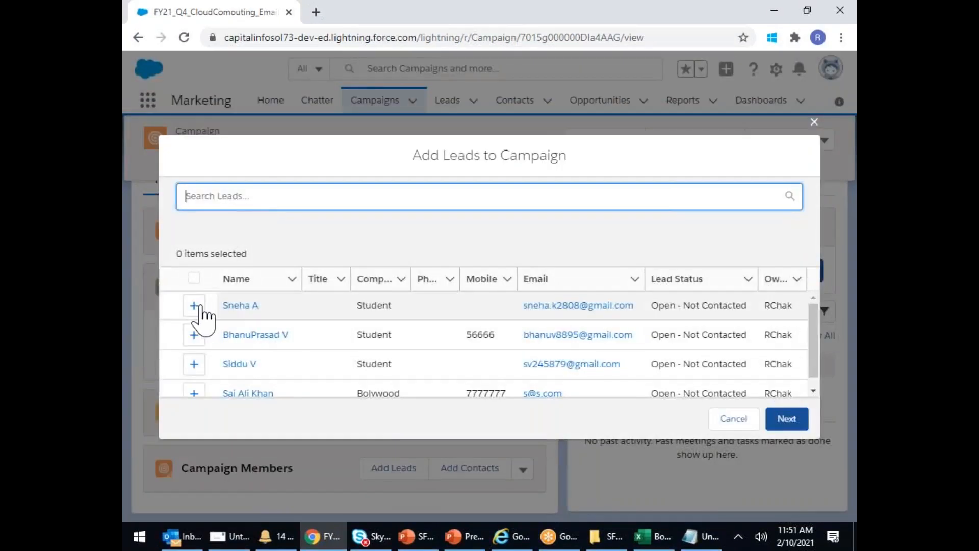
left_click(194, 304)
left_click(193, 334)
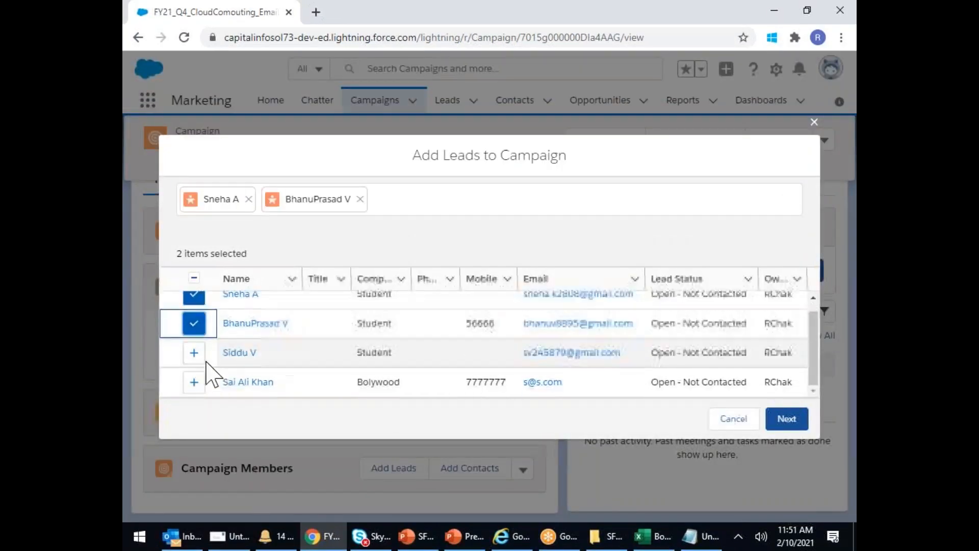
left_click(194, 353)
left_click(194, 382)
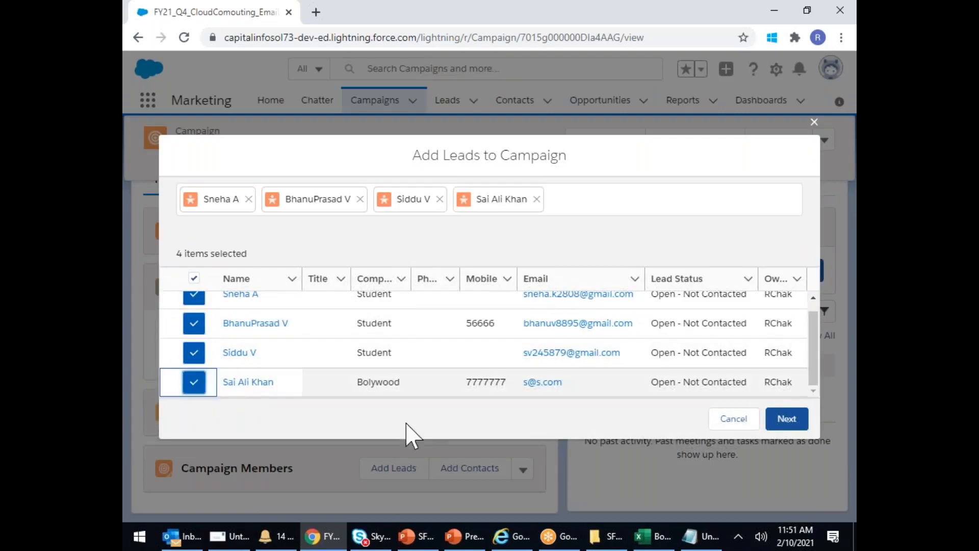
left_click(790, 423)
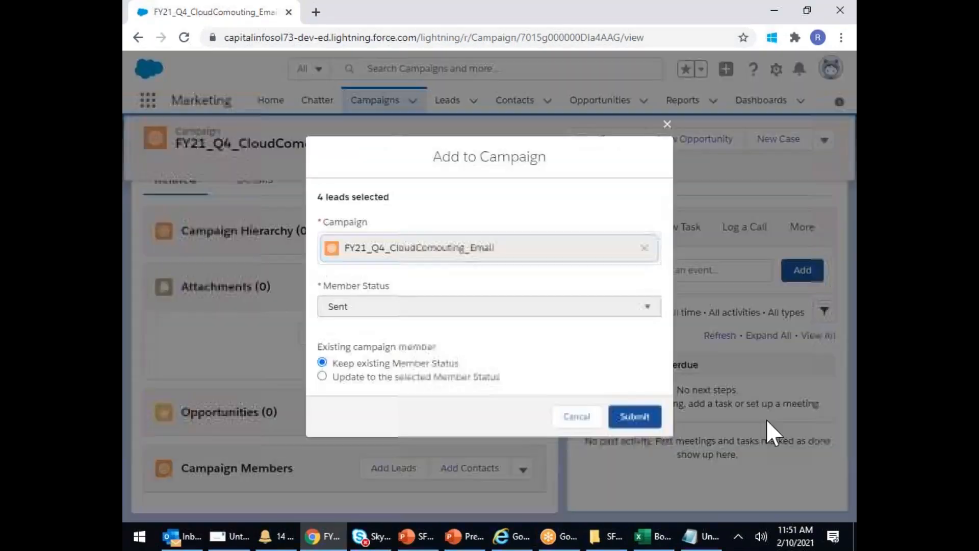
- Submit the four leads as Sent members, then open the Campaign Members actions menu
left_click(635, 416)
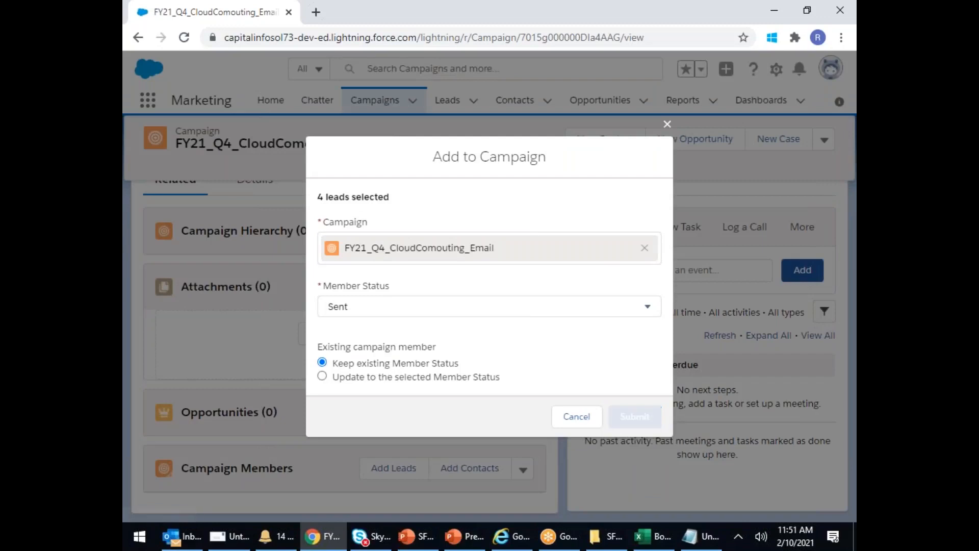
scroll(447, 324, "down", 4)
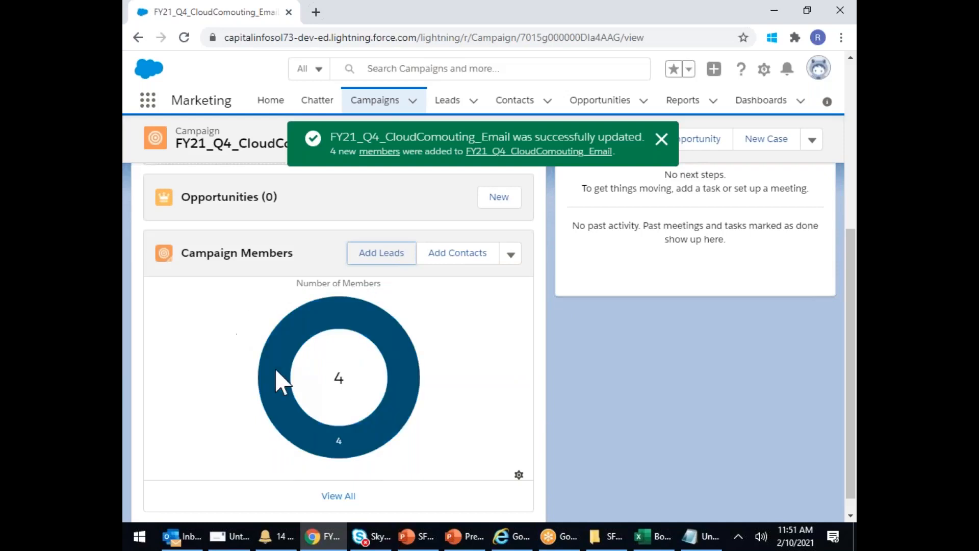
mouse_move(275, 370)
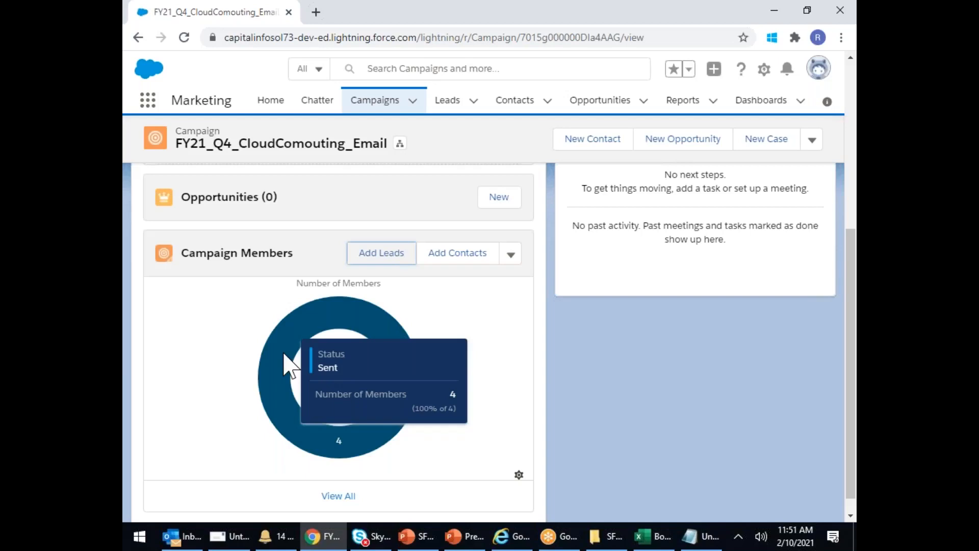
left_click(511, 255)
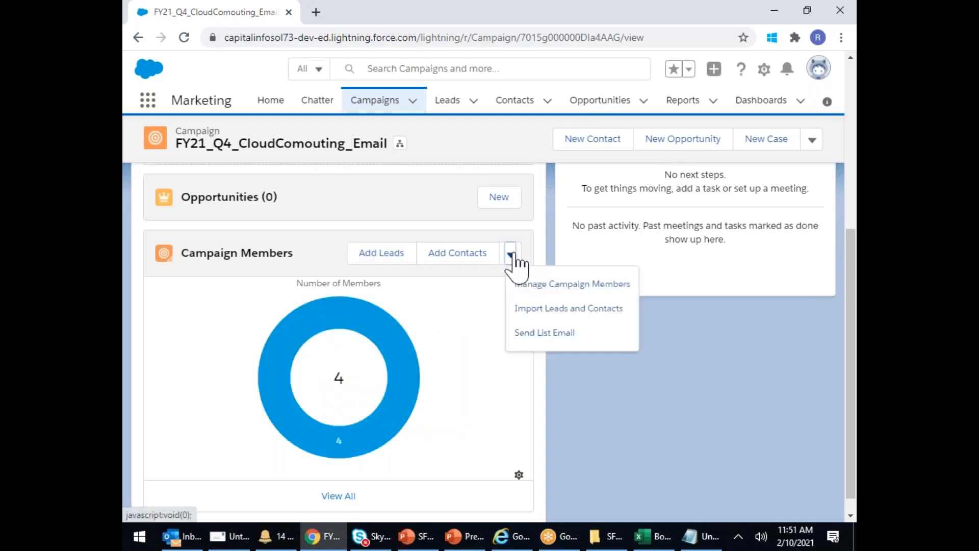
- Start a list email with subject 'NEW SDFC Batch Staring From 8th Feb' and body 'Dear Students'
left_click(536, 338)
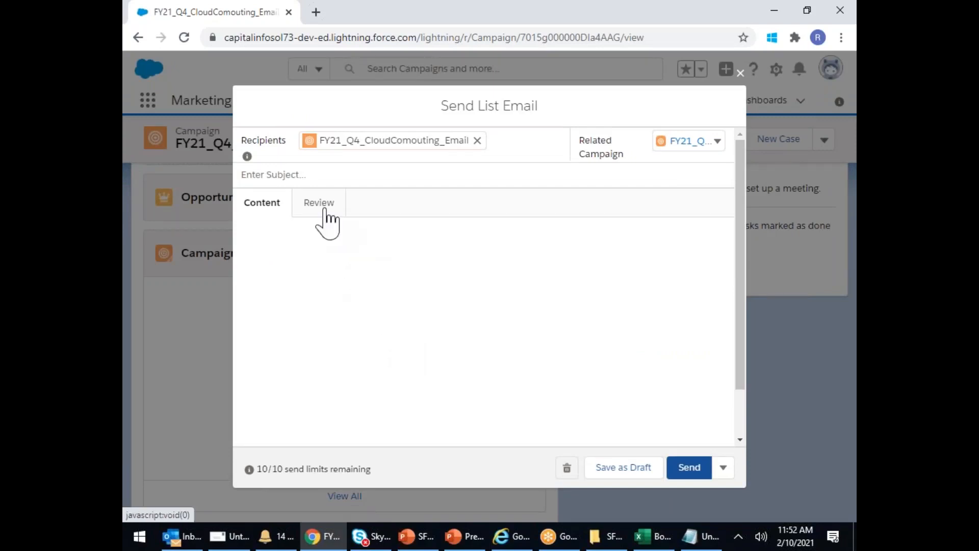
left_click(294, 175)
type("NEW SD")
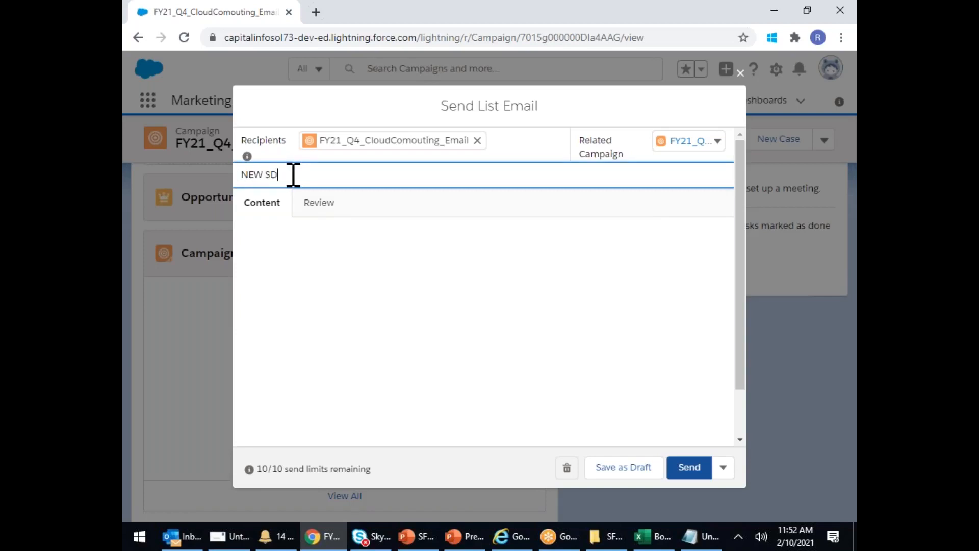
type("FC Batch Staring From 8th Feb")
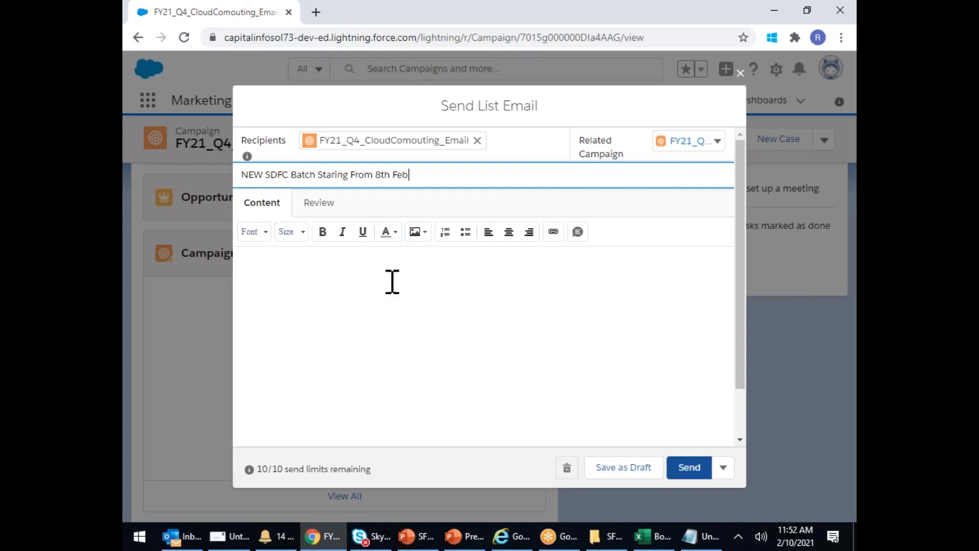
left_click(368, 267)
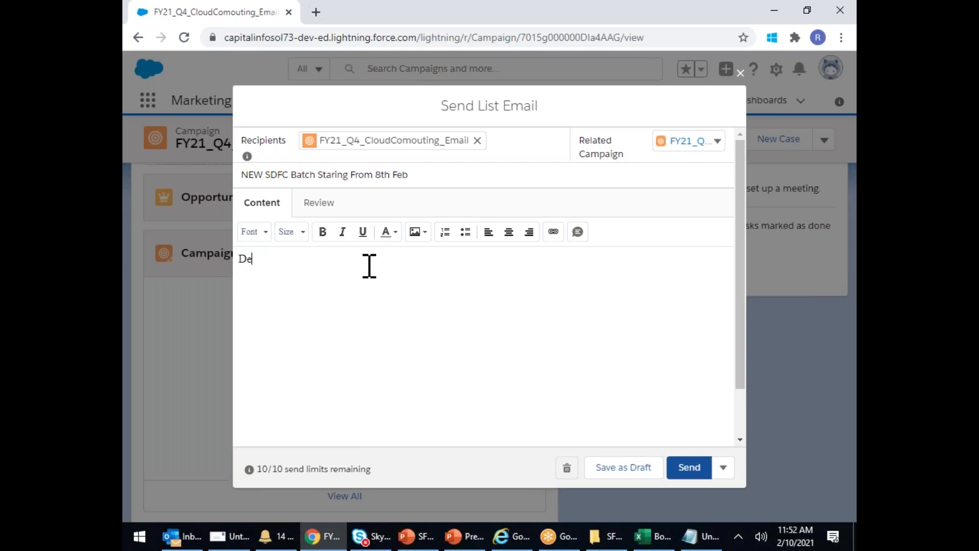
type("Dear Students")
- Discard the list email and start a new lead with salutation Mr. and the contact's name
left_click(740, 73)
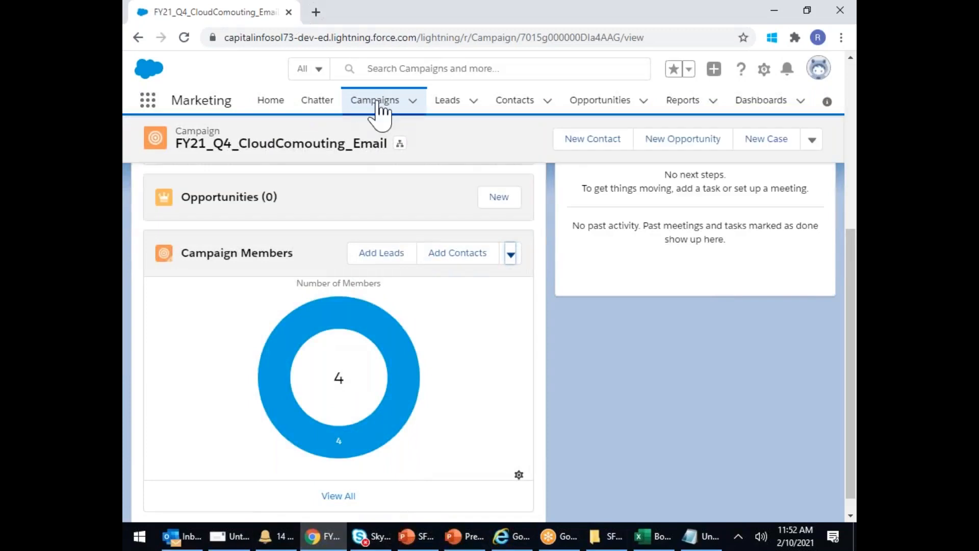
left_click(447, 101)
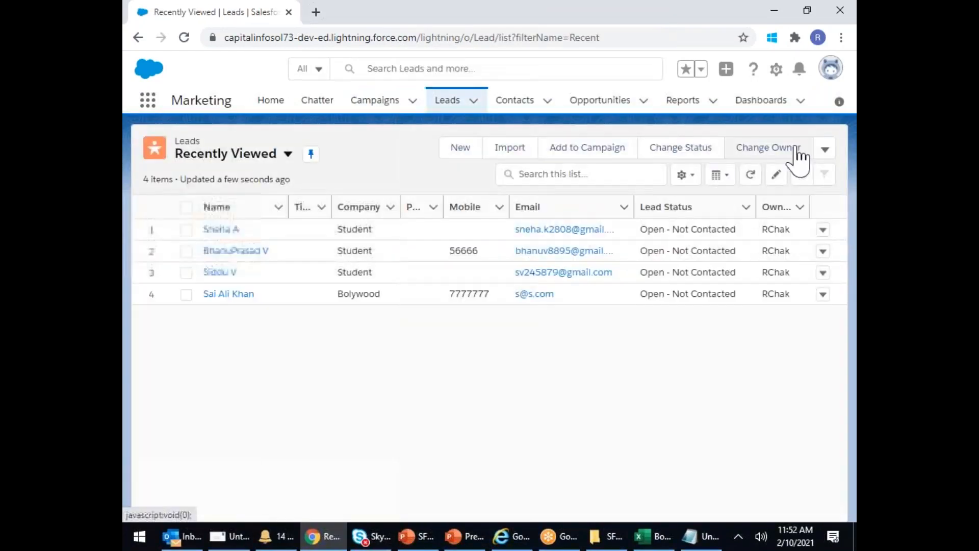
left_click(462, 149)
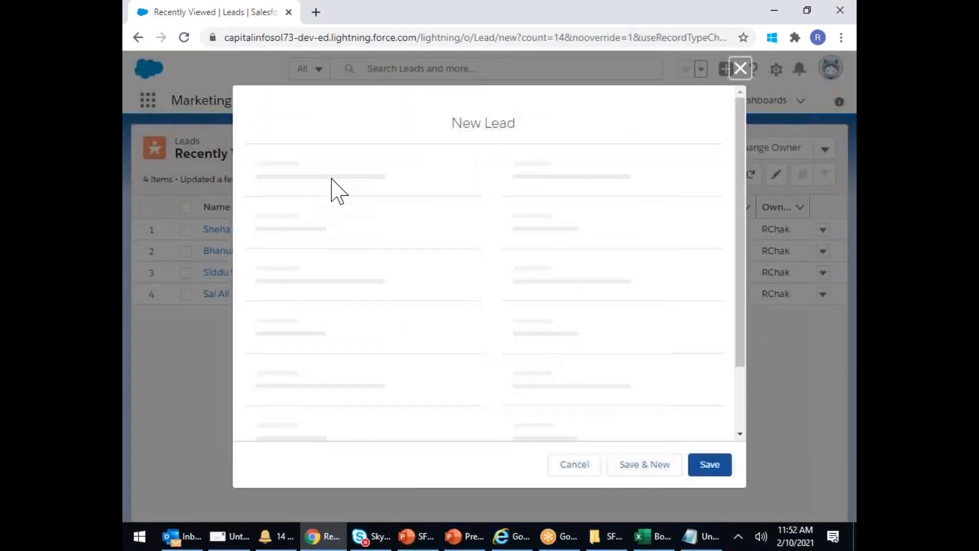
left_click(334, 269)
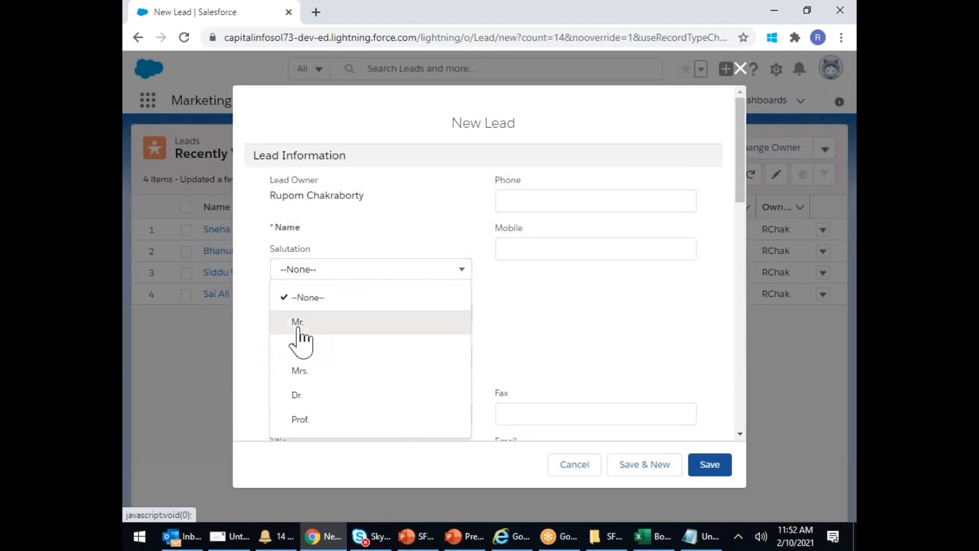
left_click(296, 327)
left_click(316, 313)
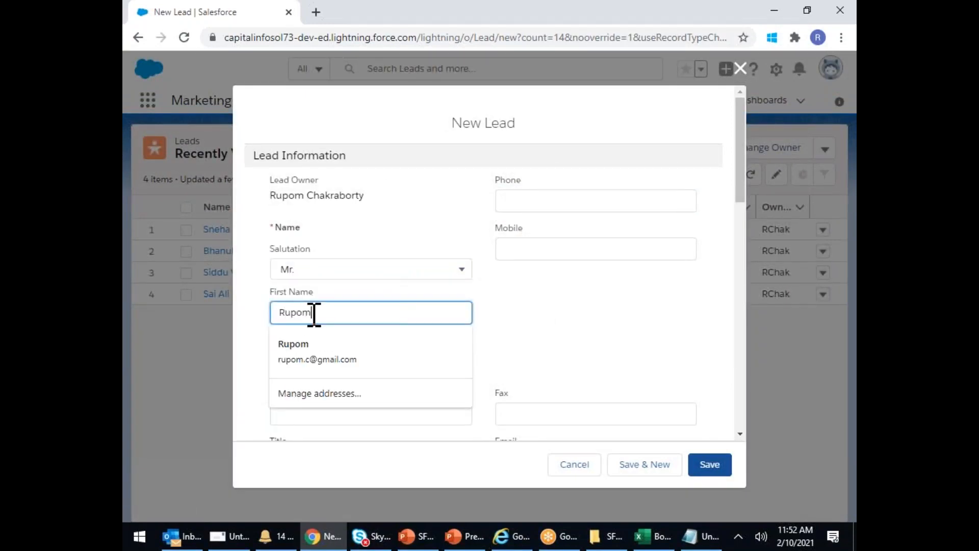
left_click(295, 355)
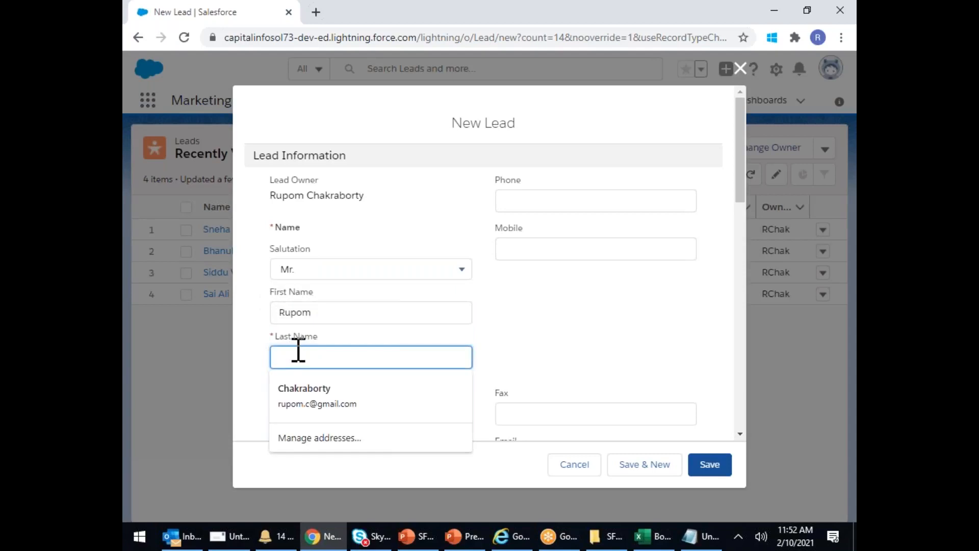
type("c")
- Enter company XYZ and the contact's e-mail address, then save the lead
left_click(339, 414)
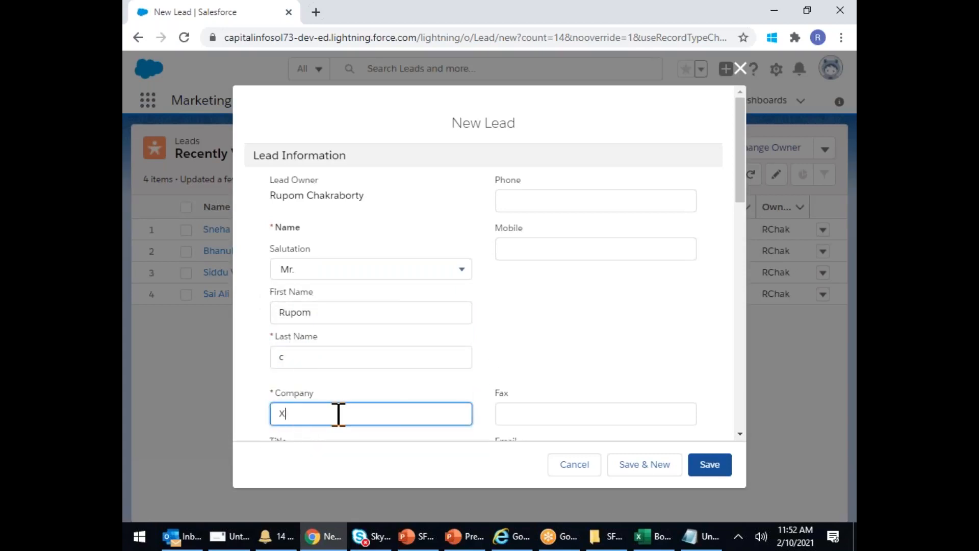
scroll(546, 411, "down", 3)
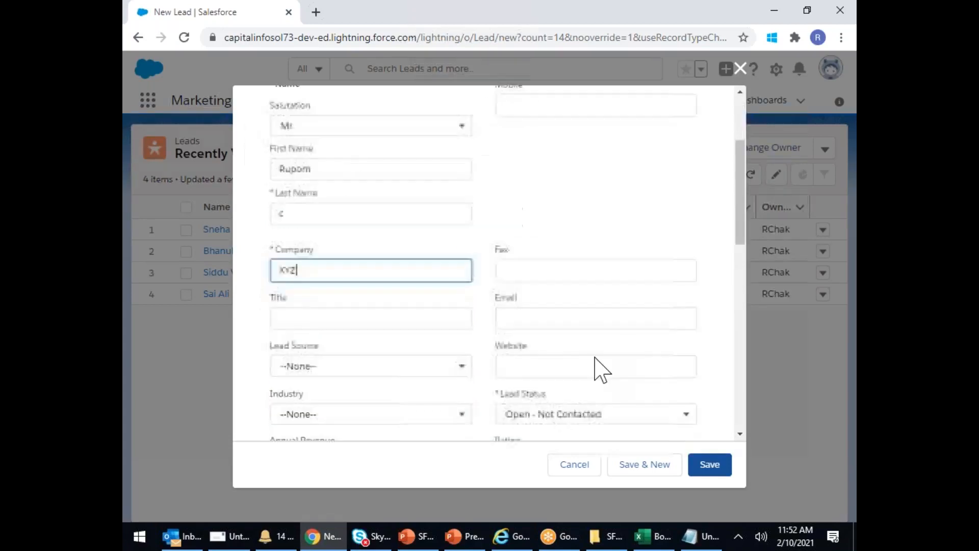
left_click(538, 317)
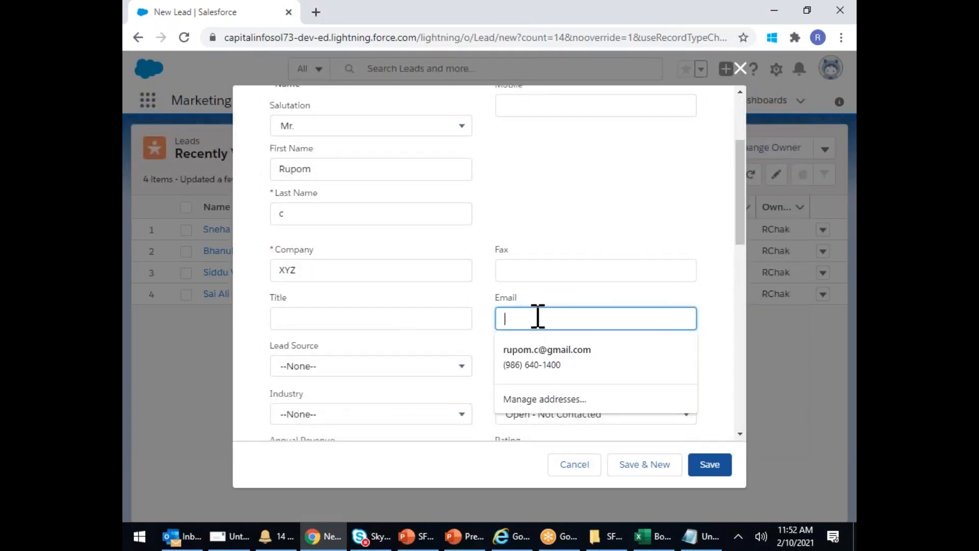
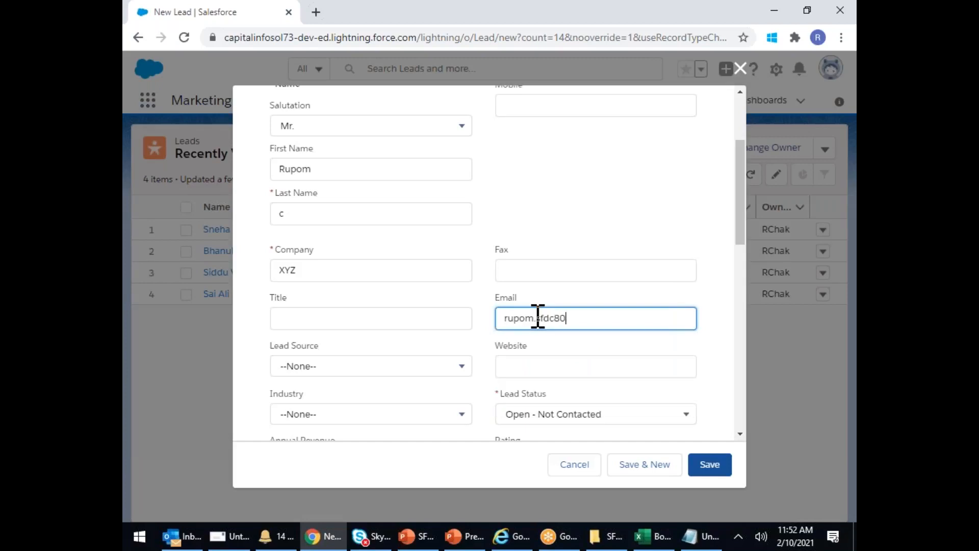
left_click(709, 465)
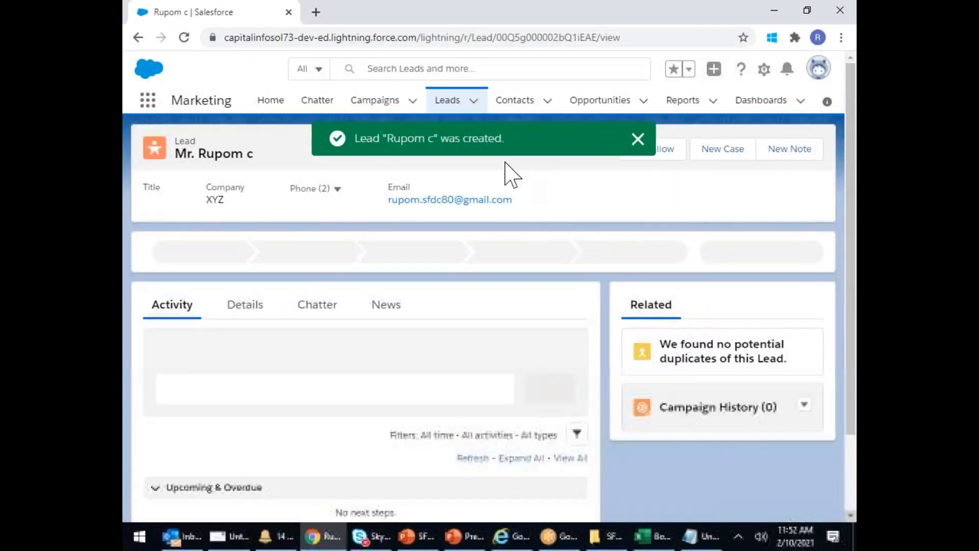
- Open FY21_Q4_CloudComouting_Email's Add Leads, briefly check the new lead's record, and return to the campaign
left_click(375, 101)
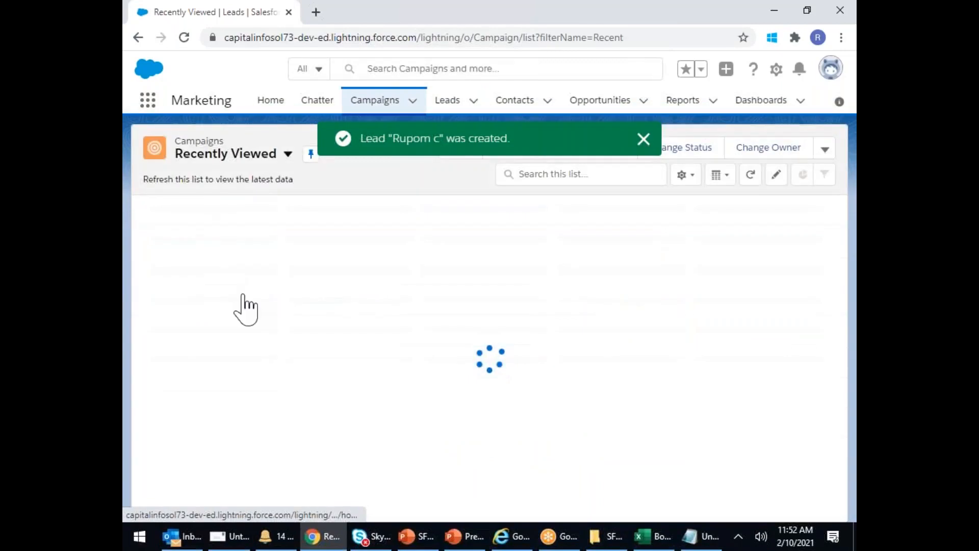
left_click(316, 230)
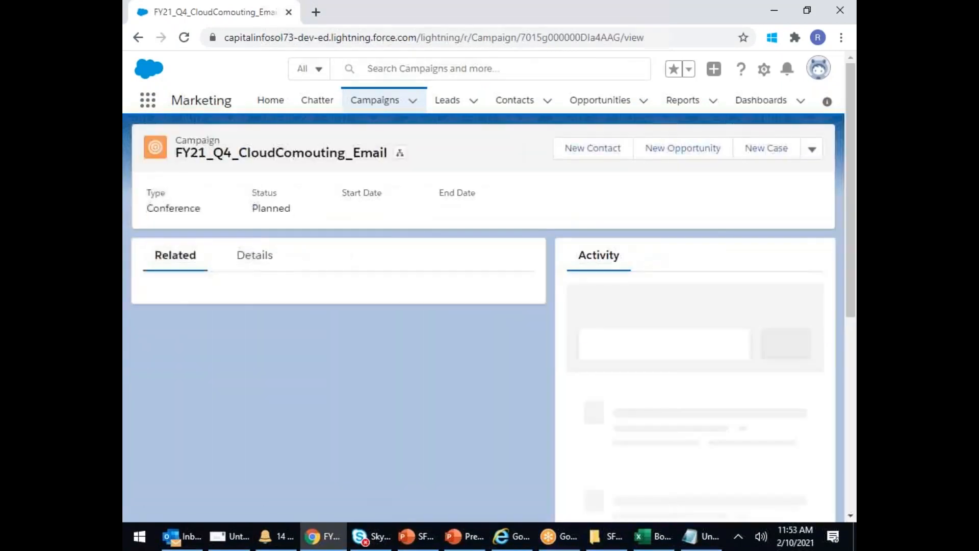
scroll(380, 319, "down", 6)
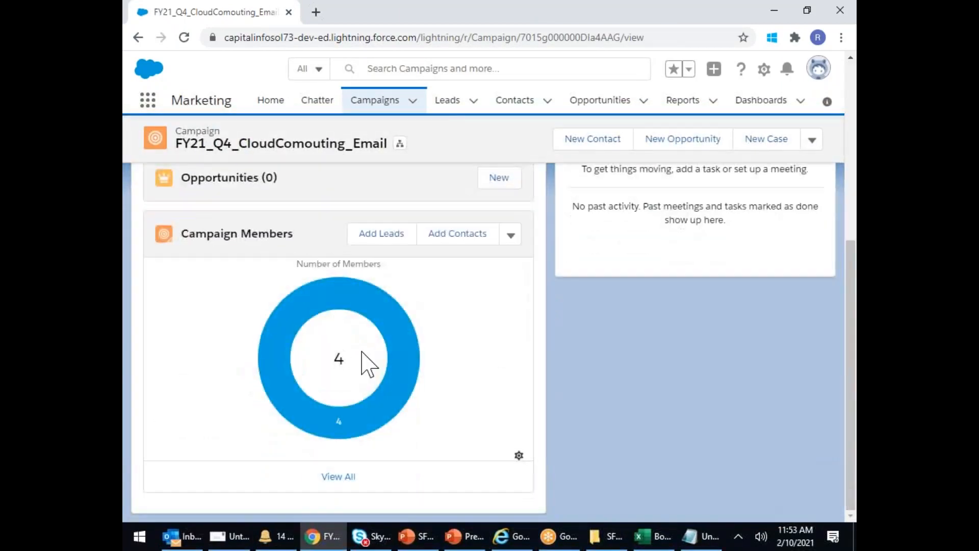
left_click(383, 234)
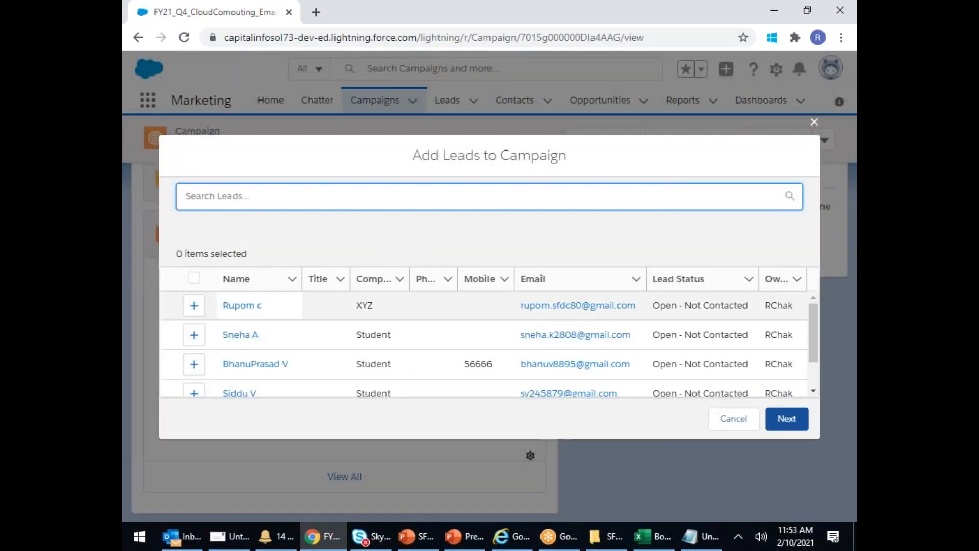
left_click(230, 306)
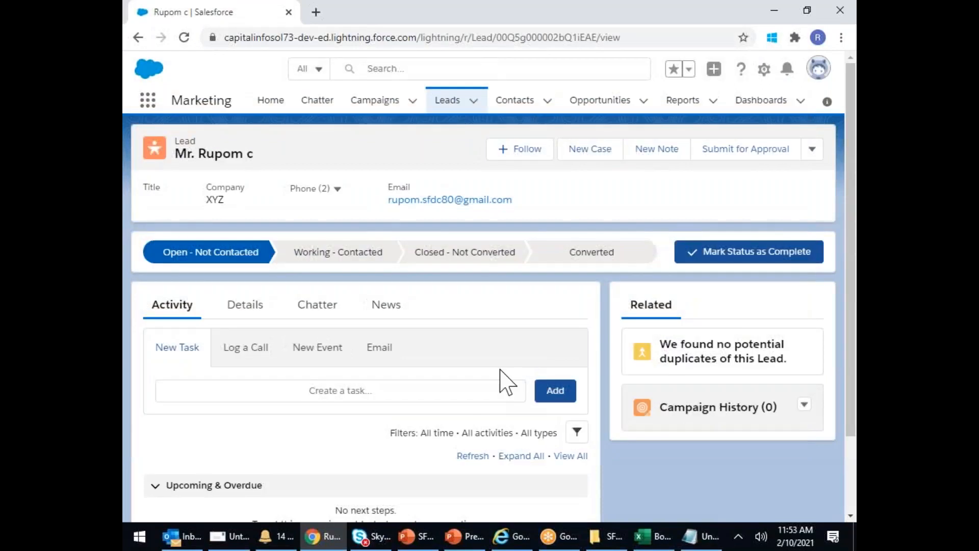
scroll(500, 370, "down", 2)
scroll(483, 326, "up", 2)
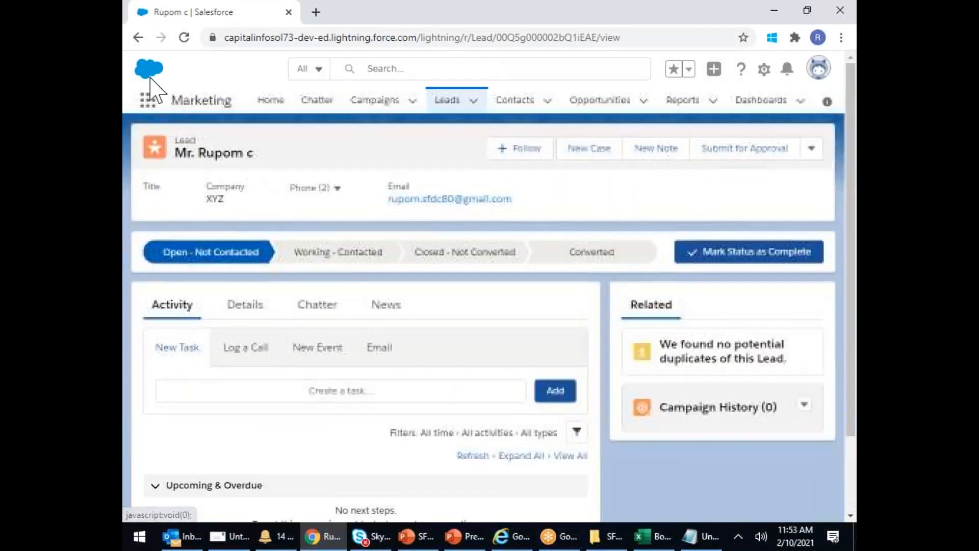
left_click(138, 38)
- Add the new XYZ lead to the campaign as a Sent member, making 5 members
left_click(375, 237)
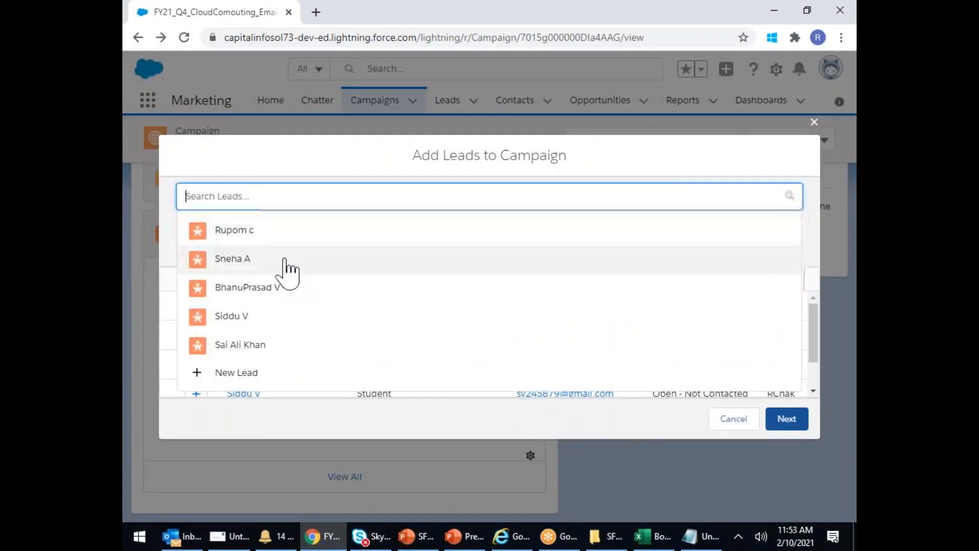
left_click(325, 168)
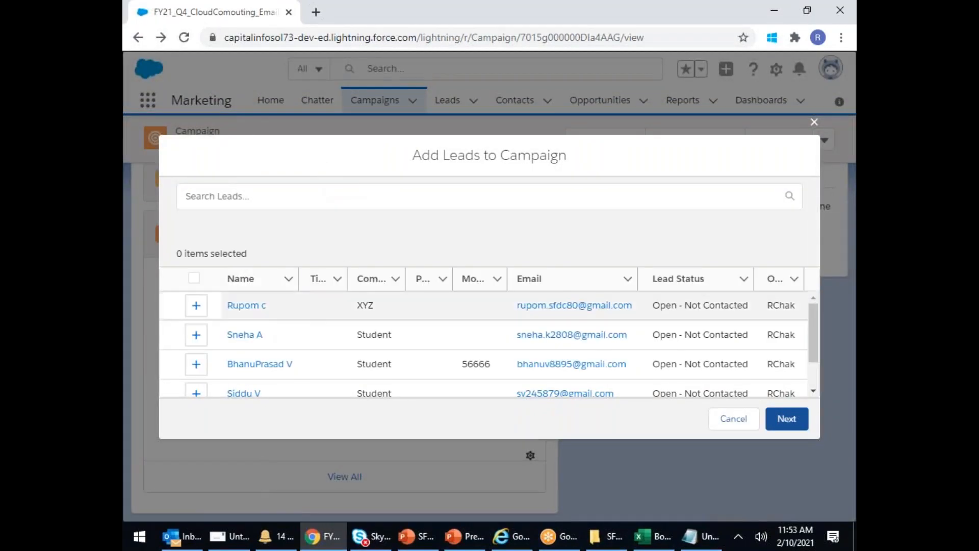
left_click(196, 306)
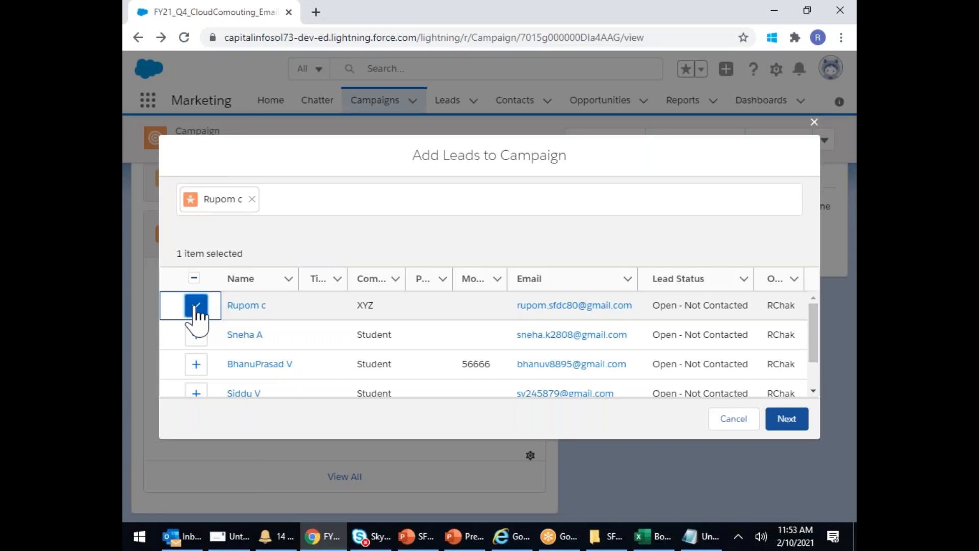
left_click(789, 419)
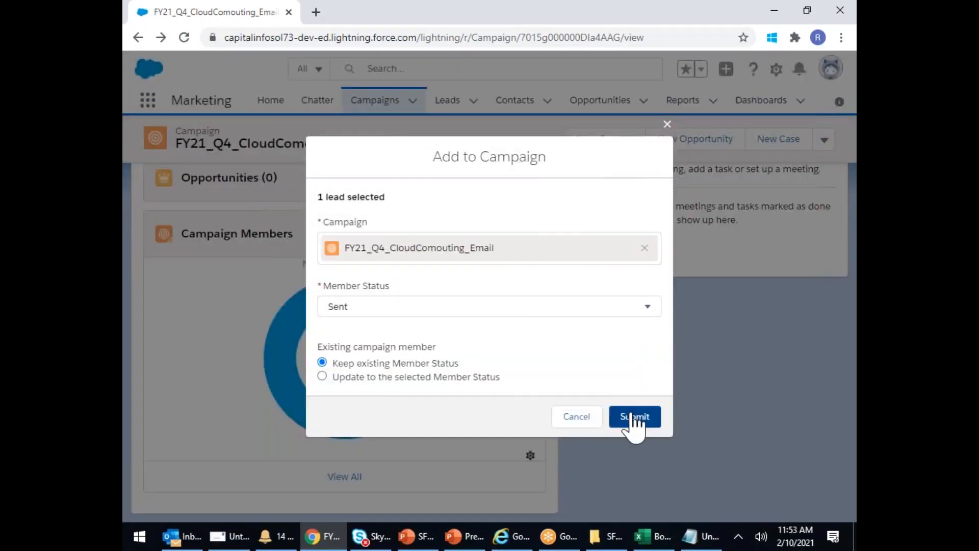
left_click(634, 423)
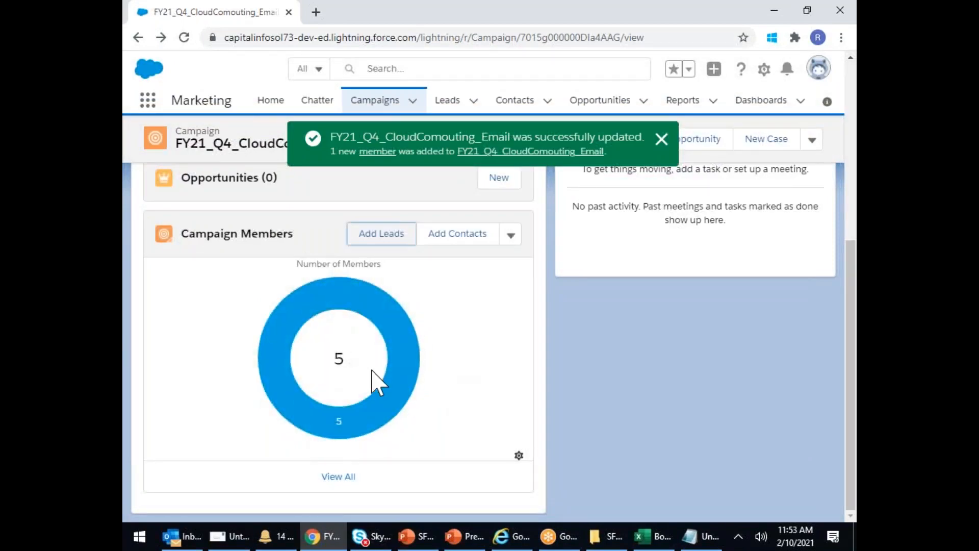
mouse_move(386, 376)
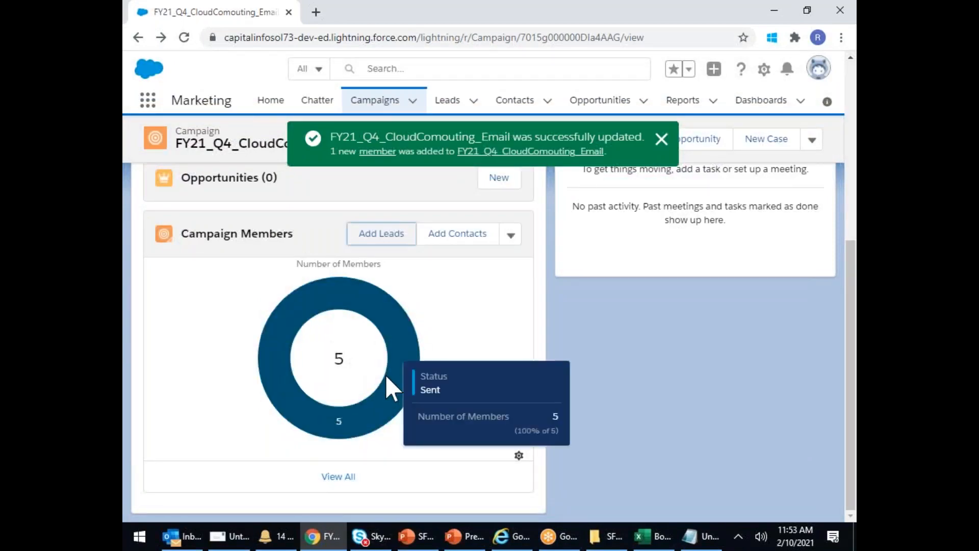
- Start a list email titled 'SFDC Demo Class' announcing the new SFDC Batch this Monday, signed 'Regards, Capital Info'
left_click(511, 234)
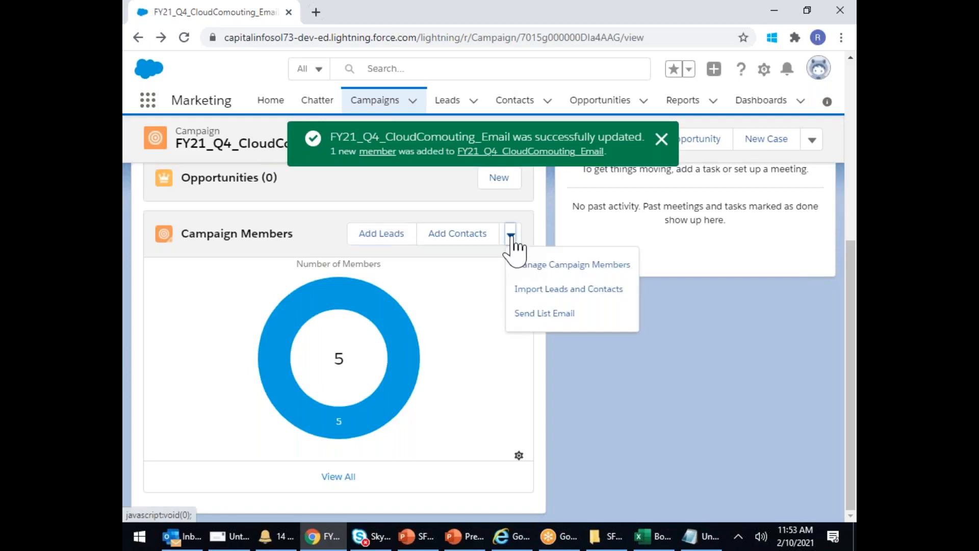
left_click(544, 313)
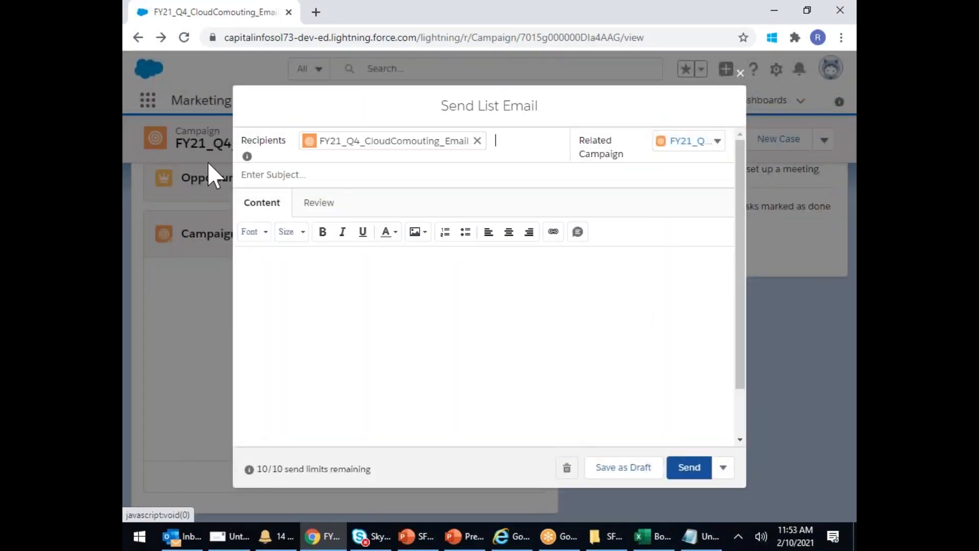
left_click(270, 174)
type("SFDC Demo Class")
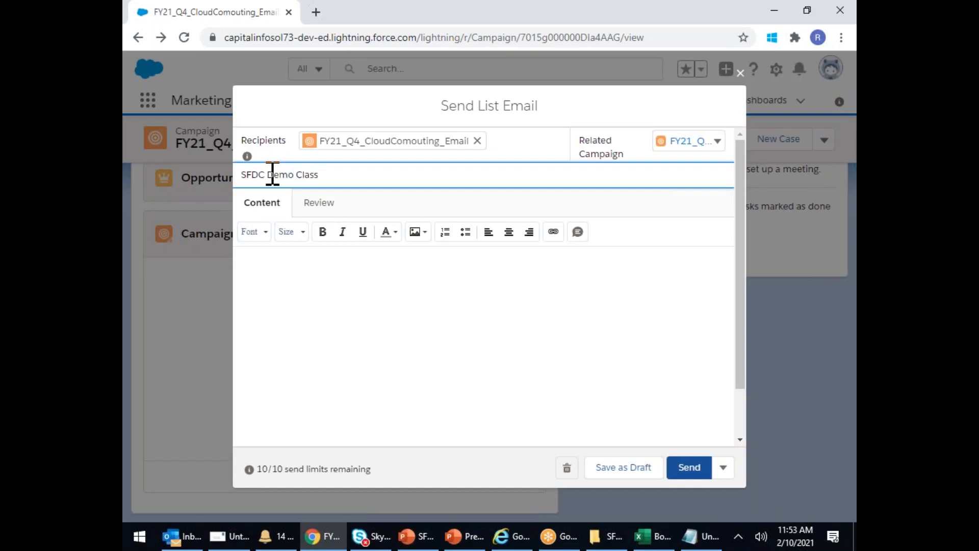
left_click(271, 271)
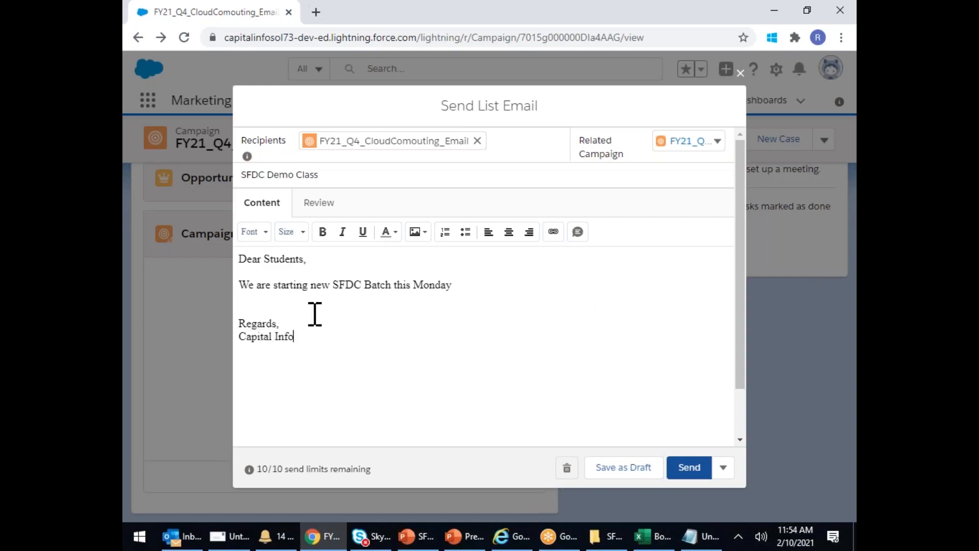
- Format the whole email body in Courier New at size 24
left_click_drag(334, 341, 236, 256)
left_click(255, 233)
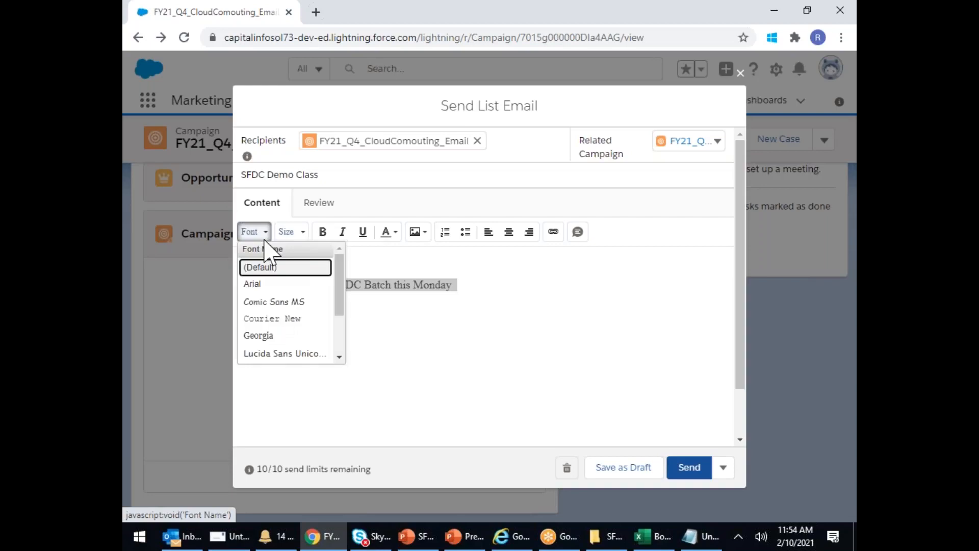
left_click(272, 325)
left_click(288, 232)
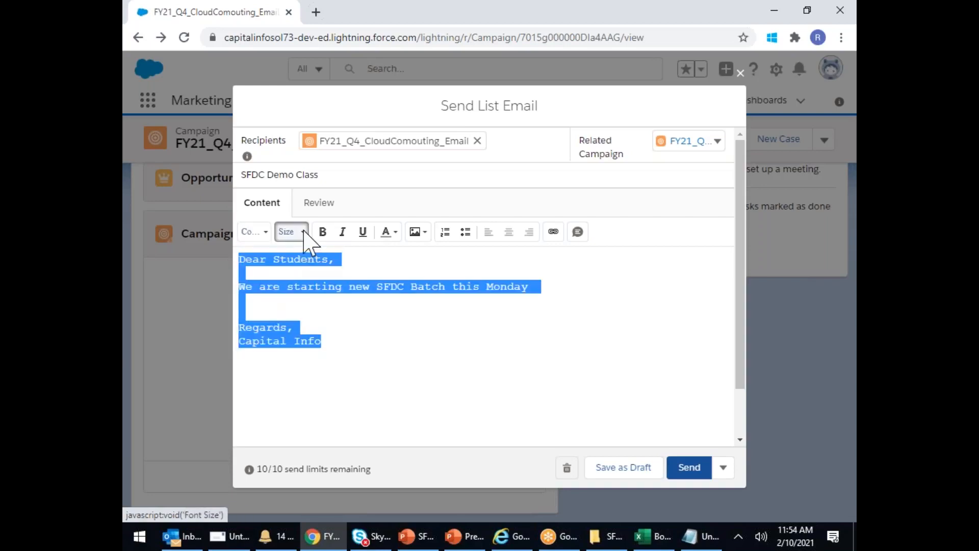
left_click(286, 334)
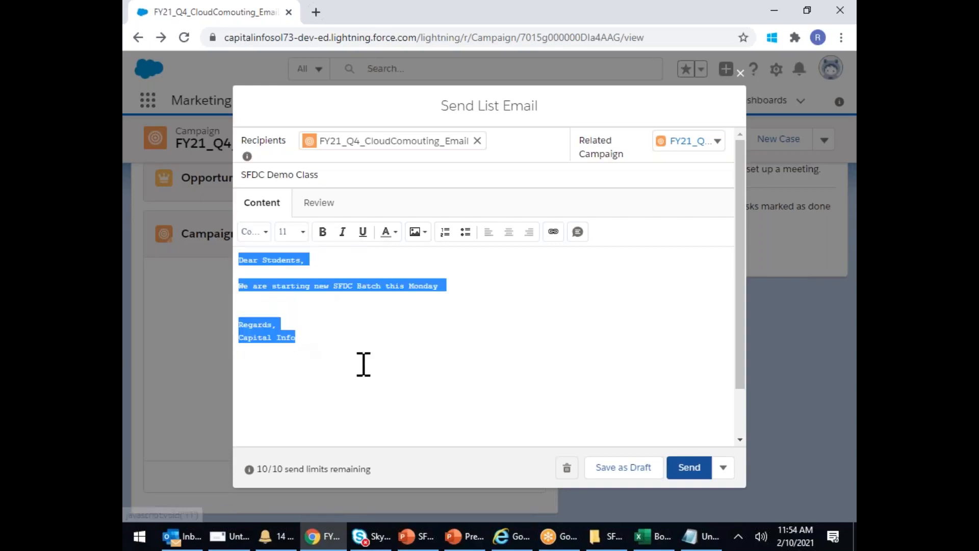
left_click(304, 233)
scroll(306, 326, "down", 4)
left_click(301, 283)
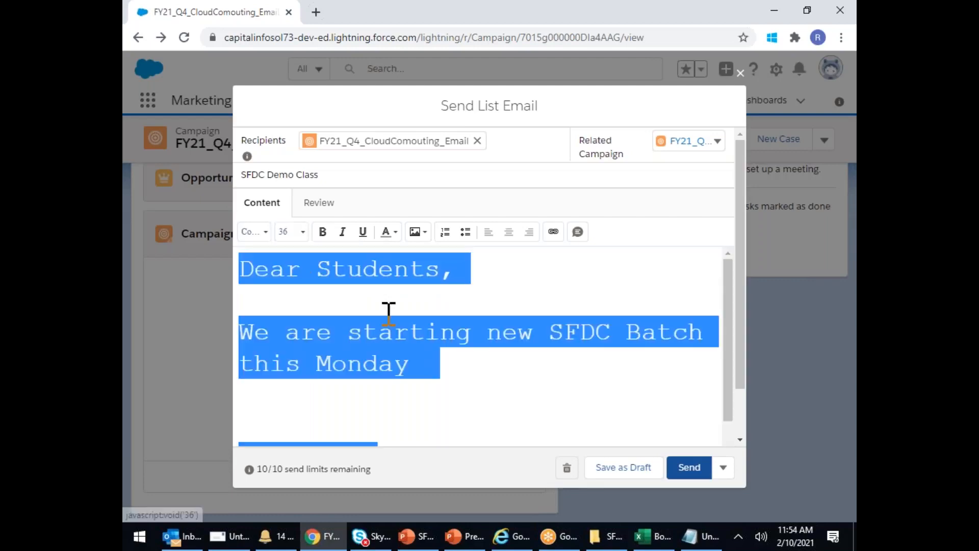
left_click(301, 234)
scroll(305, 285, "up", 3)
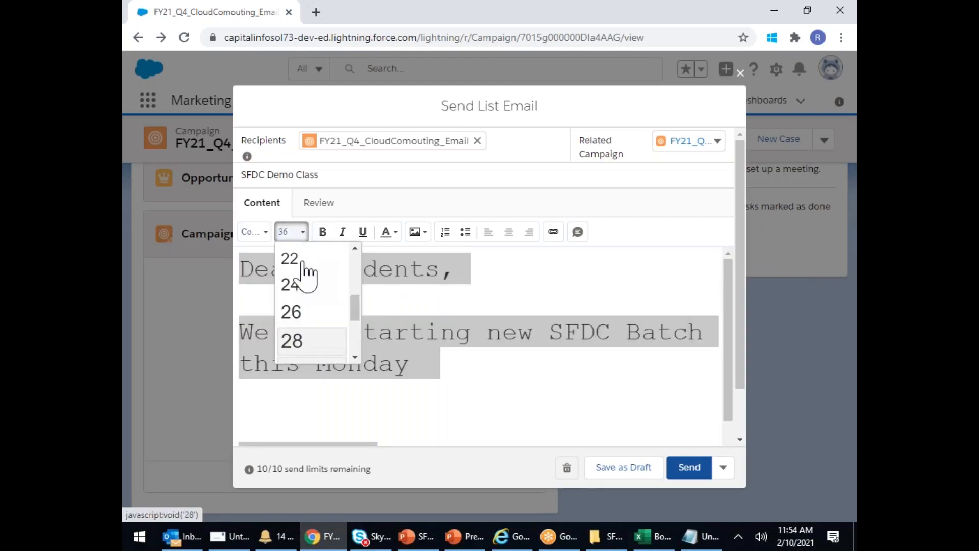
left_click(297, 288)
left_click(399, 364)
left_click(381, 263)
- Make 'this Monday' bold and red, then bring up the Select Image dialog
left_click(395, 235)
left_click_drag(329, 363, 345, 376)
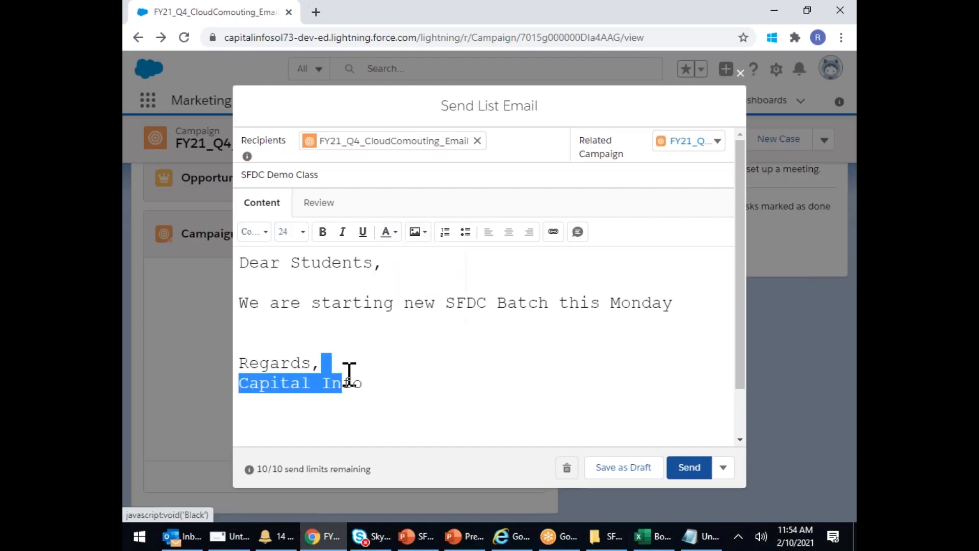
left_click(377, 332)
left_click_drag(696, 313, 557, 313)
left_click(322, 232)
left_click(394, 232)
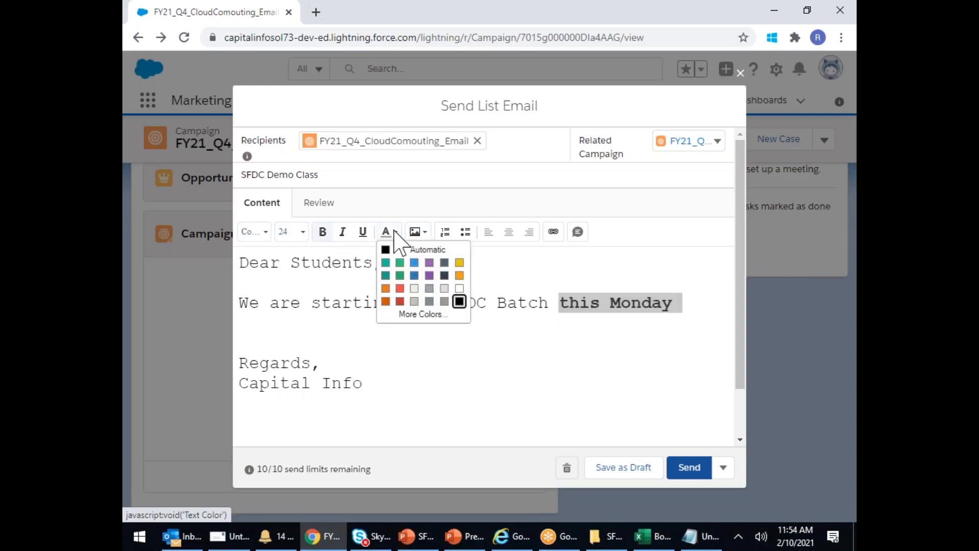
left_click(397, 306)
left_click(469, 377)
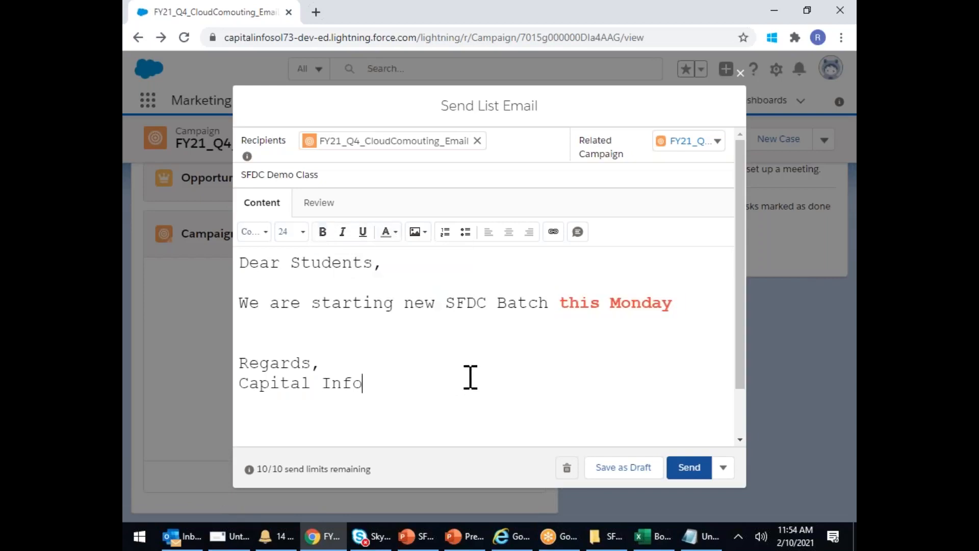
left_click(421, 233)
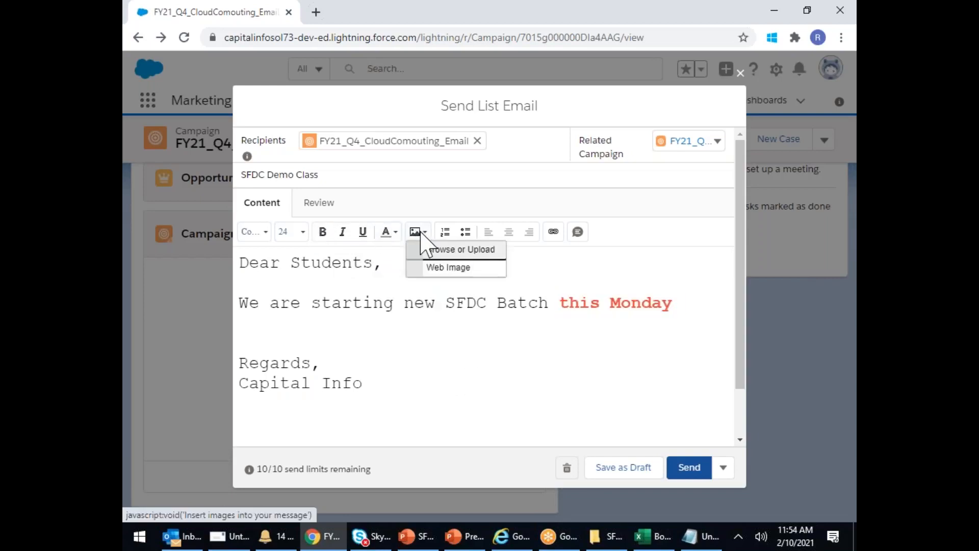
left_click(475, 250)
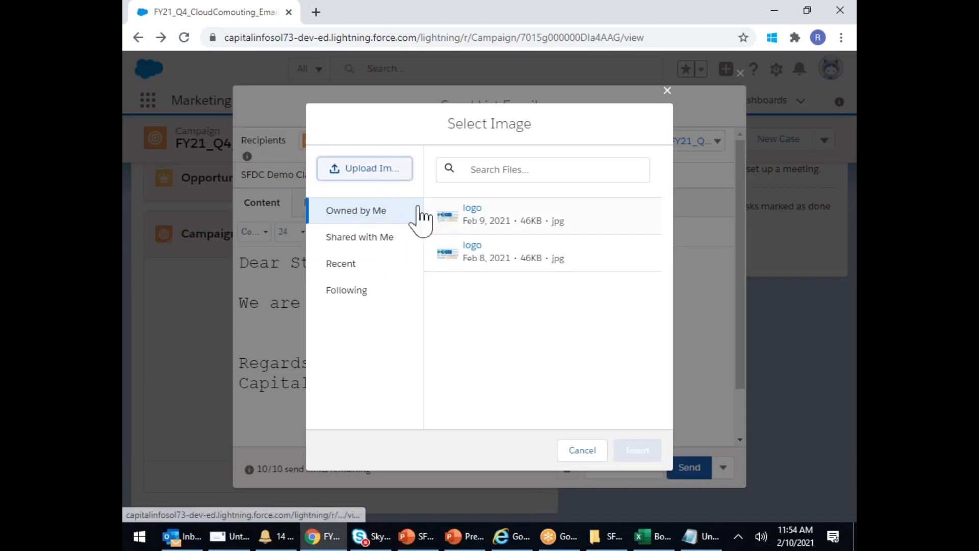
- Upload logo.jpg from the computer and insert it into the body beneath 'Regards,'
left_click(365, 169)
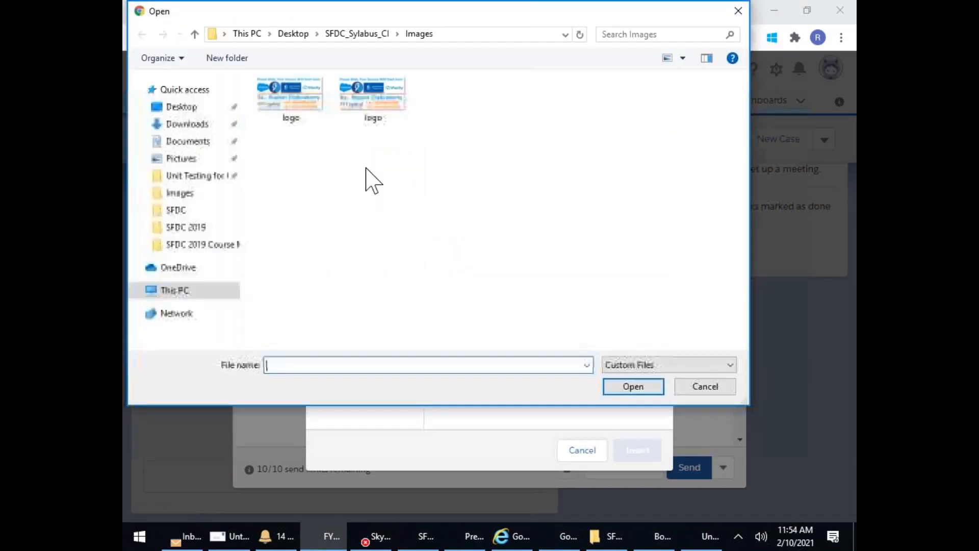
double_click(293, 97)
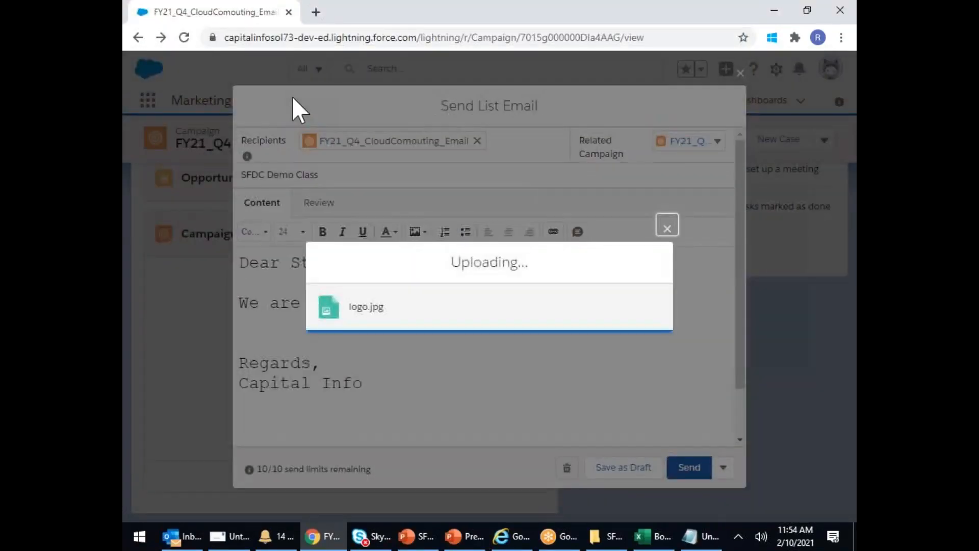
scroll(517, 284, "down", 3)
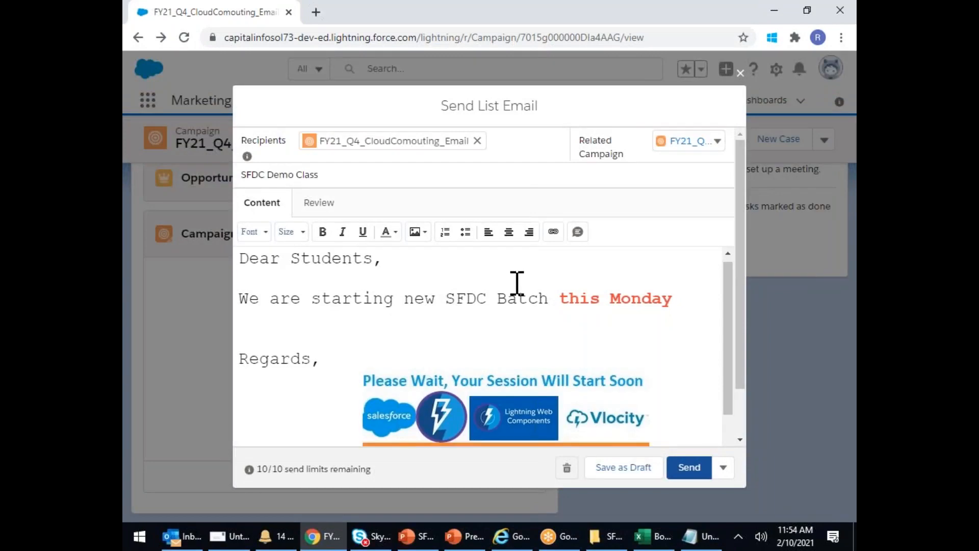
scroll(578, 360, "up", 2)
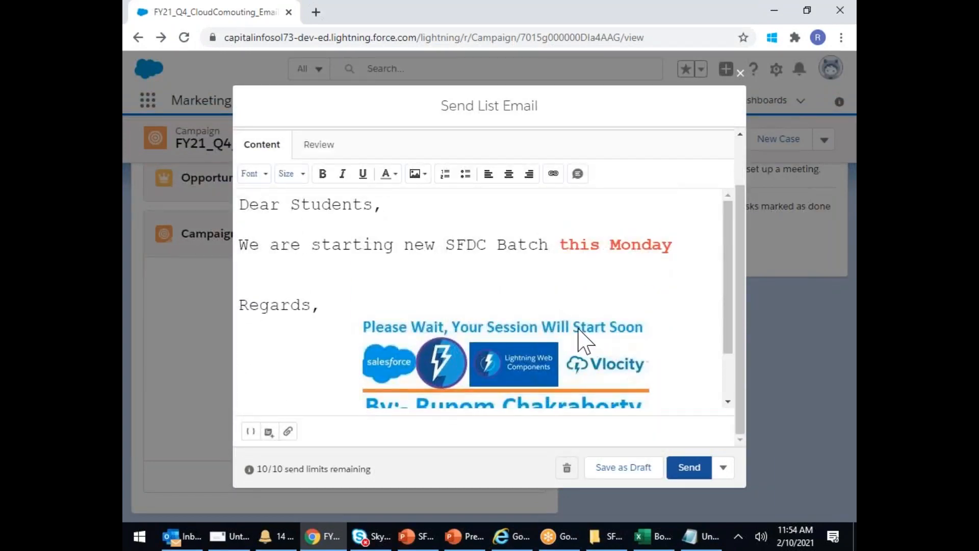
scroll(580, 343, "down", 2)
scroll(581, 339, "up", 2)
- Preview the list email as three different recipients, then send it to the campaign members
left_click(318, 145)
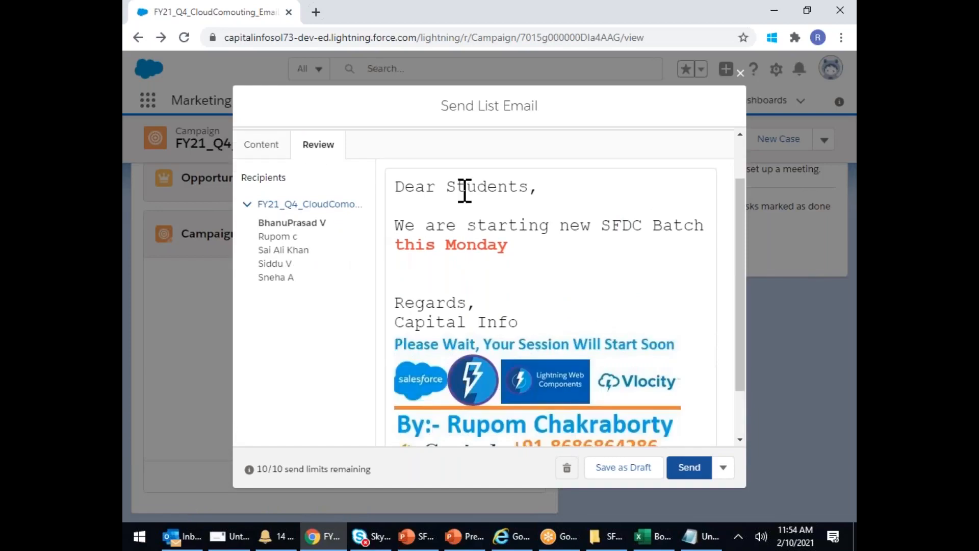
scroll(475, 217, "down", 1)
left_click(277, 173)
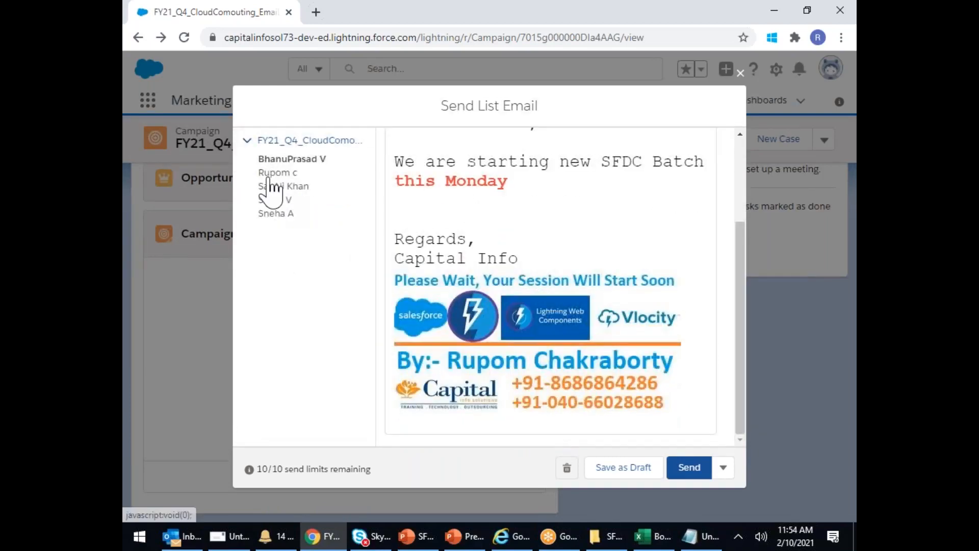
scroll(489, 240, "down", 1)
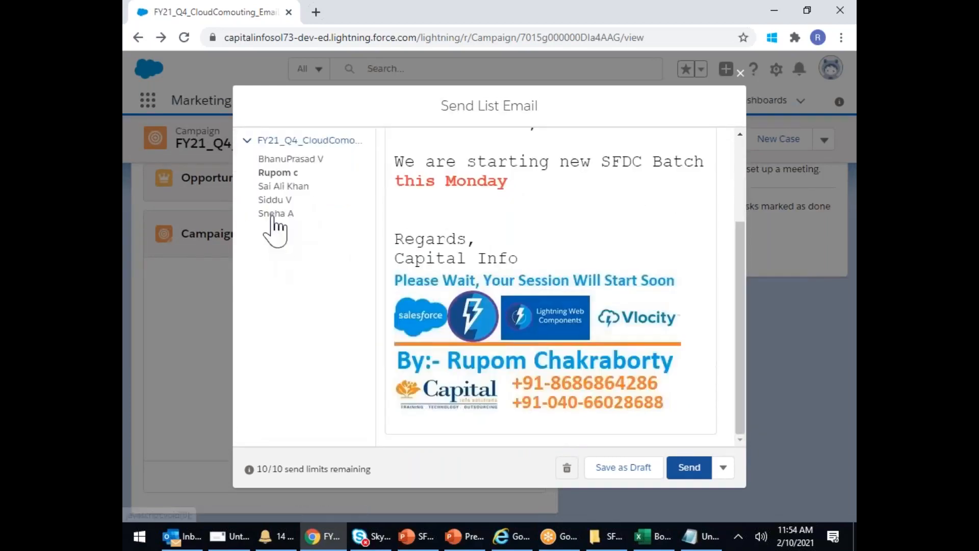
left_click(280, 187)
scroll(540, 291, "down", 1)
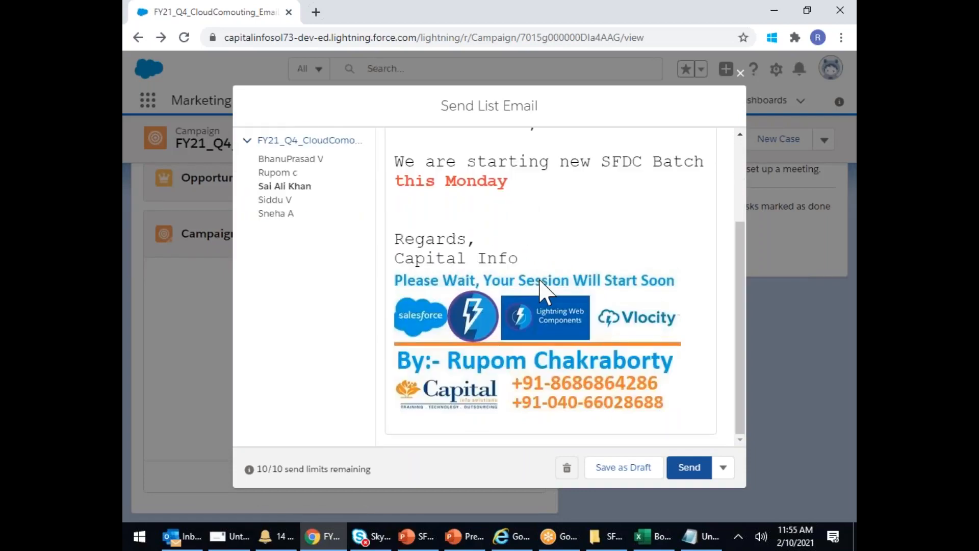
left_click(689, 470)
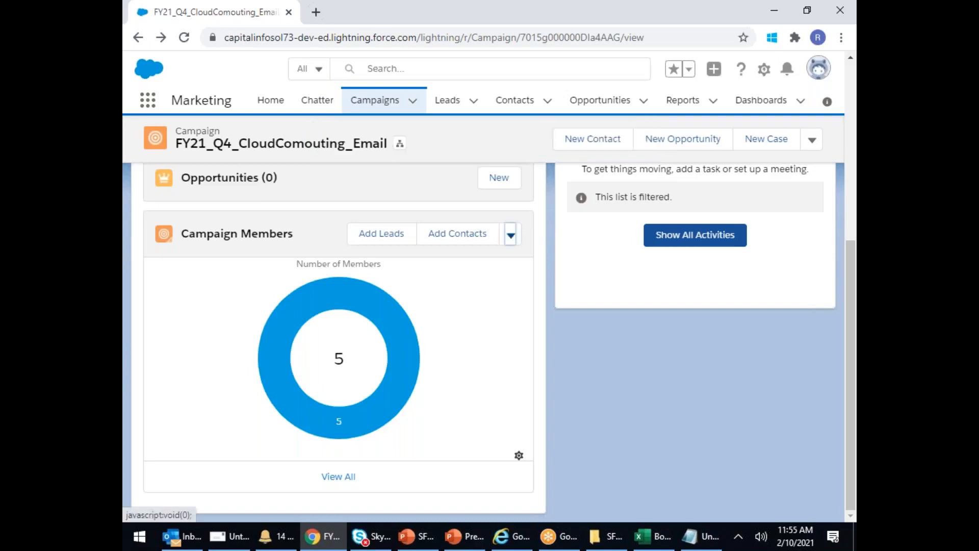
- Go to gmail.com in a new browser tab
left_click(316, 12)
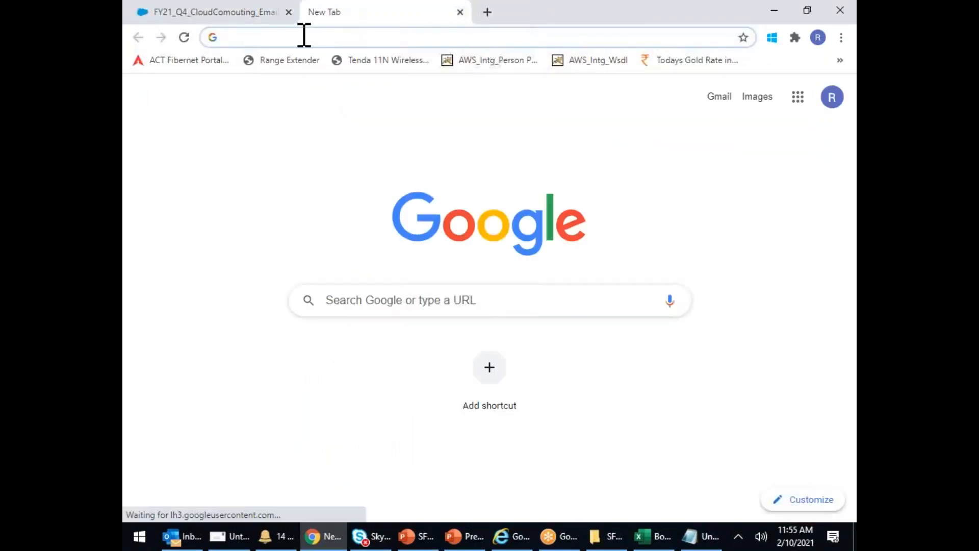
type("gmail.com")
key("Return")
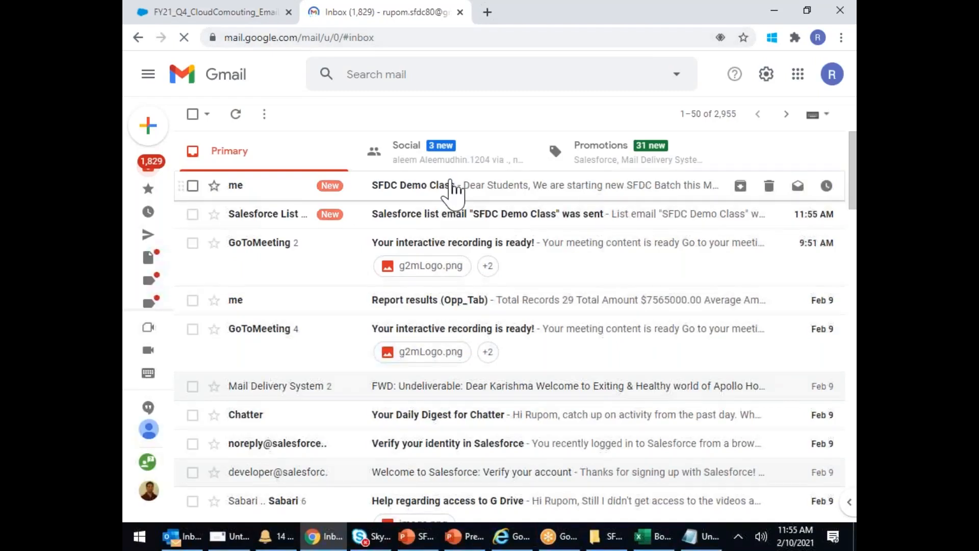
- Read the 'SFDC Demo Class' email from the top and mark it as safe
left_click(450, 189)
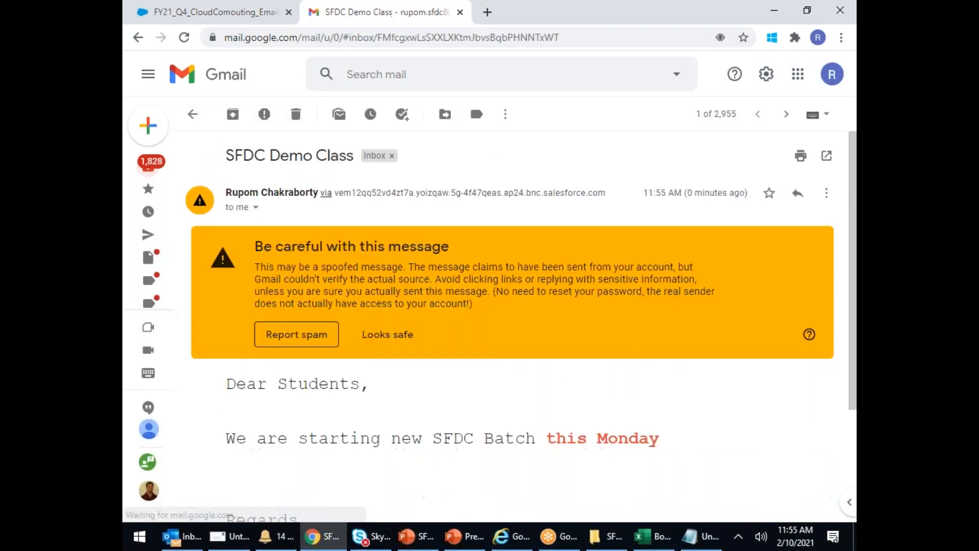
left_click(394, 336)
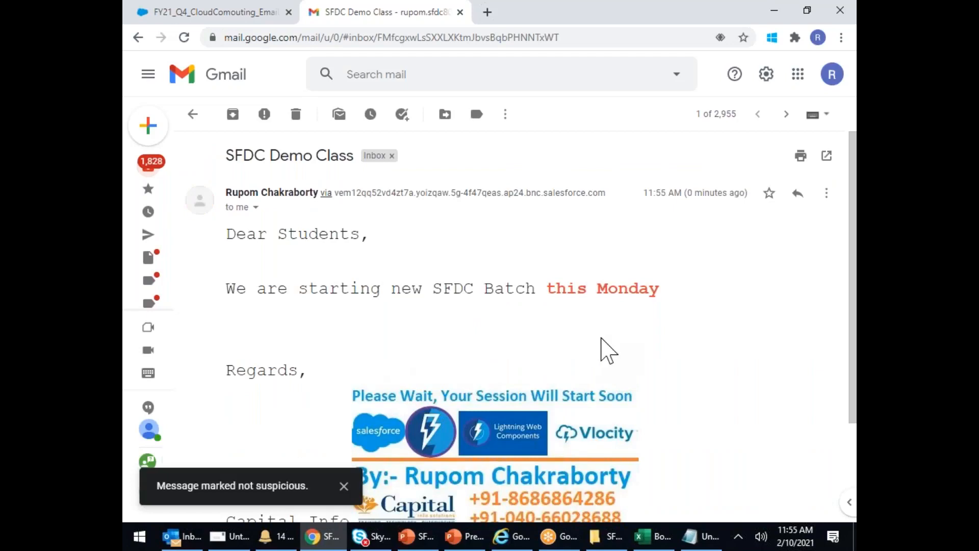
scroll(607, 351, "down", 3)
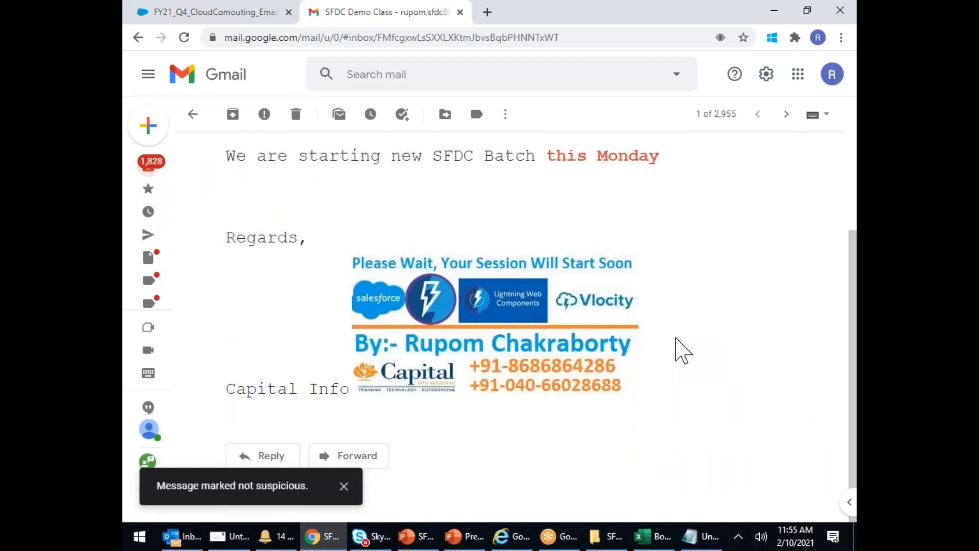
scroll(682, 351, "up", 3)
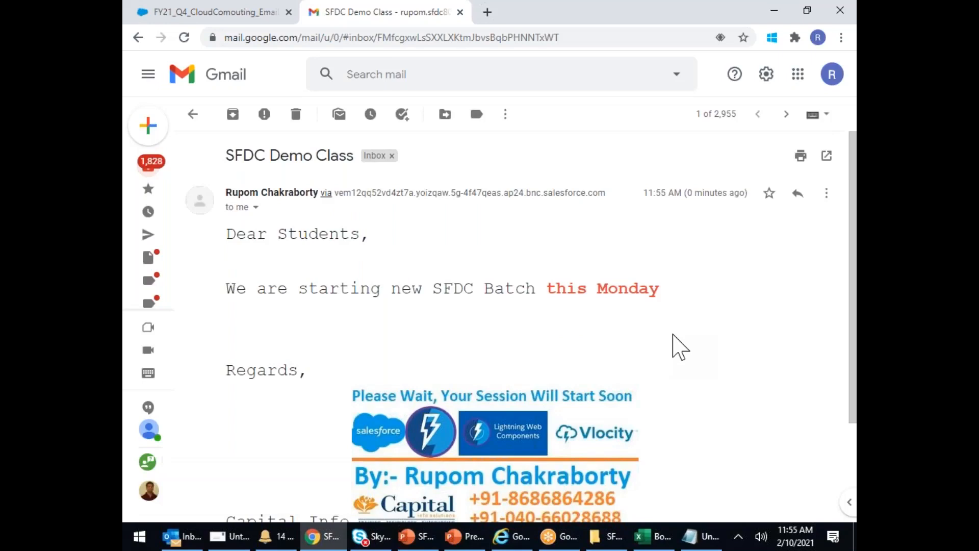
- Back on the campaign record, check the Campaign Members chart showing all 5 members Sent
left_click(204, 12)
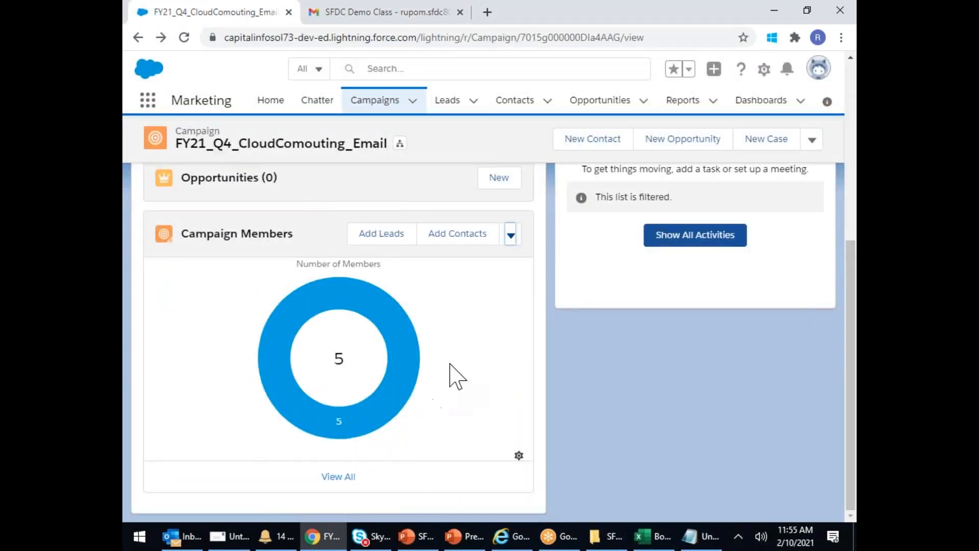
scroll(456, 357, "up", 6)
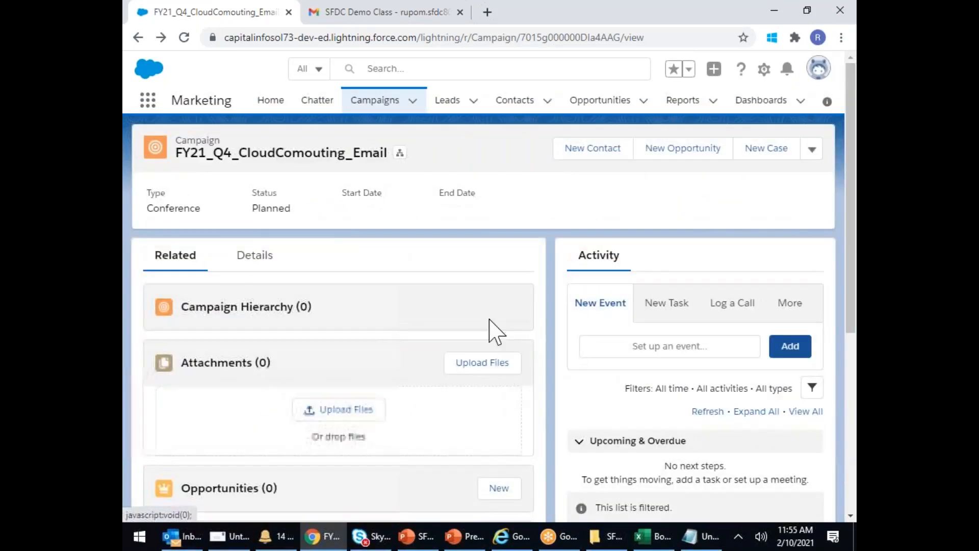
scroll(488, 329, "down", 4)
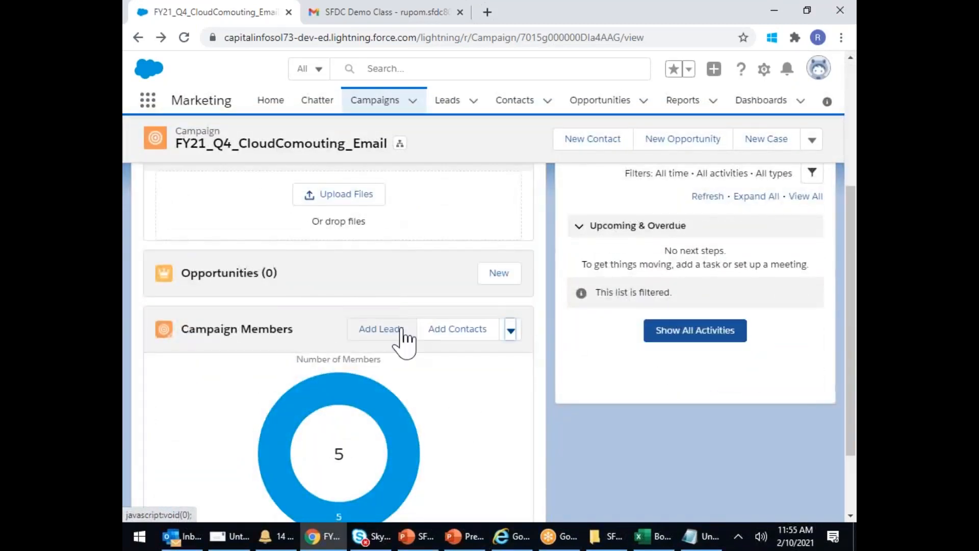
scroll(403, 341, "up", 5)
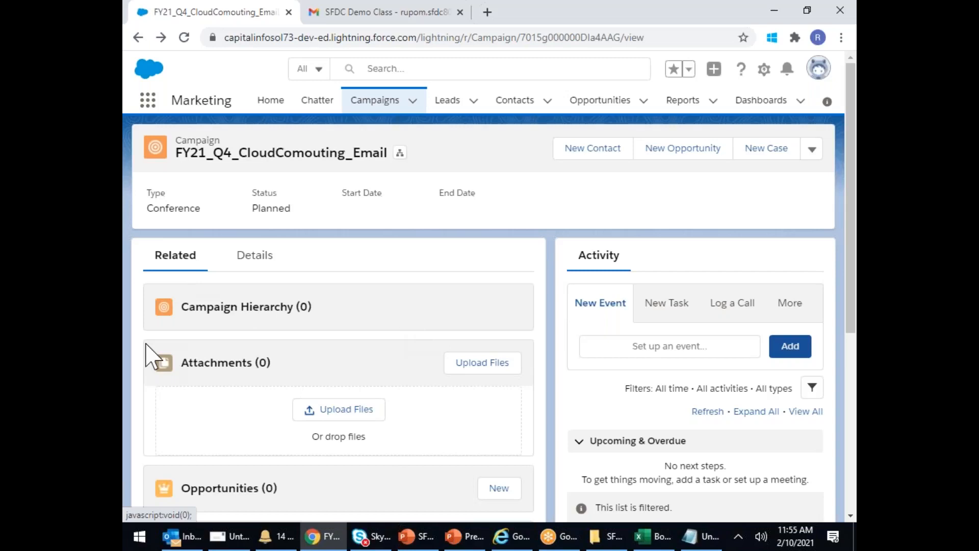
scroll(329, 365, "down", 4)
mouse_move(347, 377)
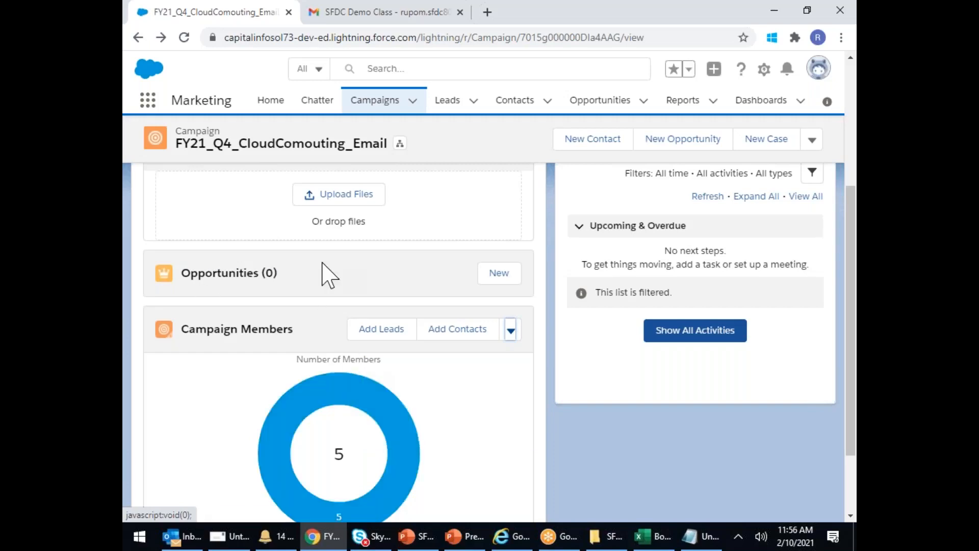
scroll(326, 276, "up", 5)
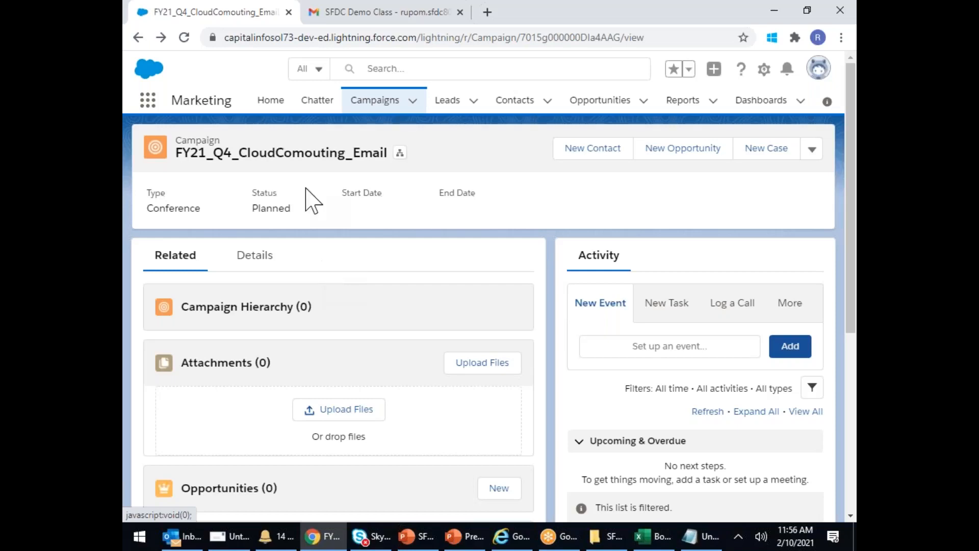
- Open the second lead in the recently viewed Leads list
left_click(373, 101)
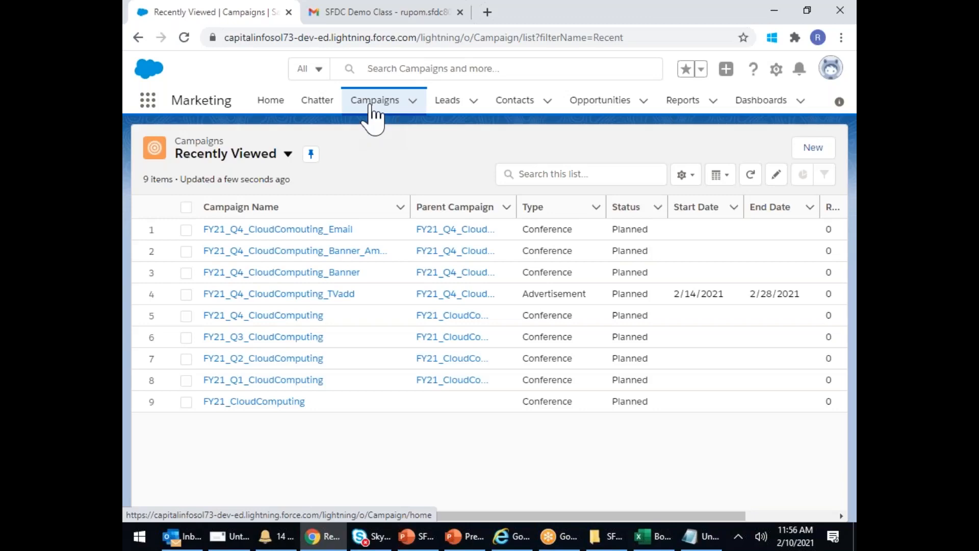
left_click(459, 104)
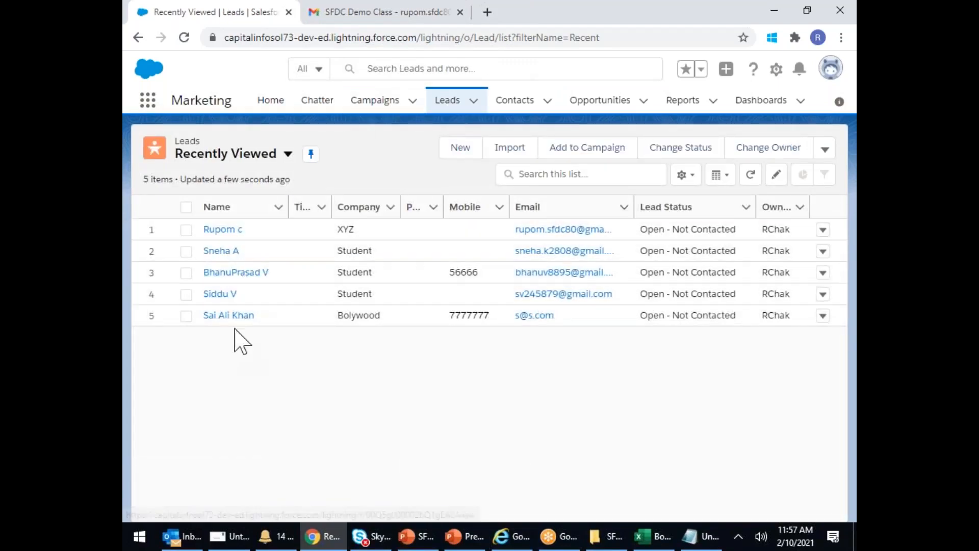
left_click(220, 250)
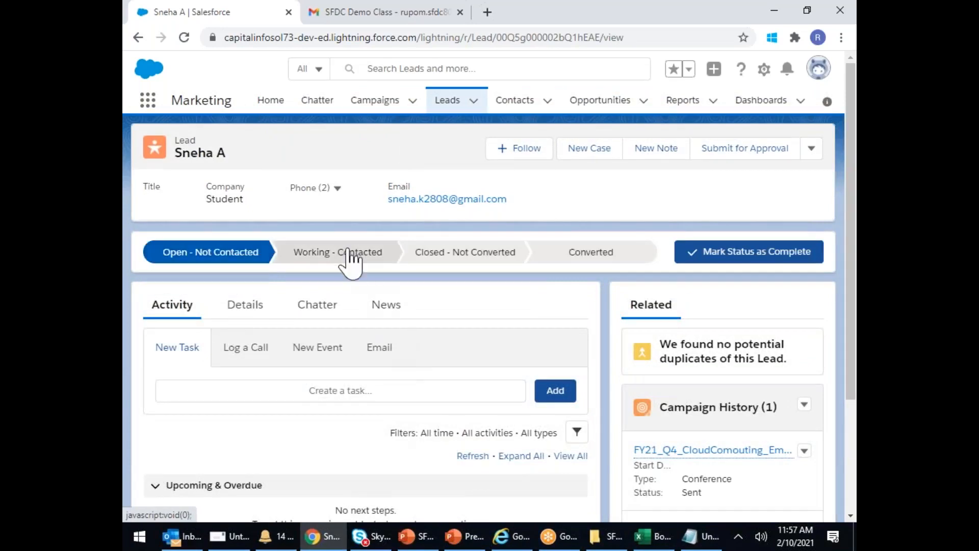
- Set the lead's current status to Working - Contacted
left_click(346, 251)
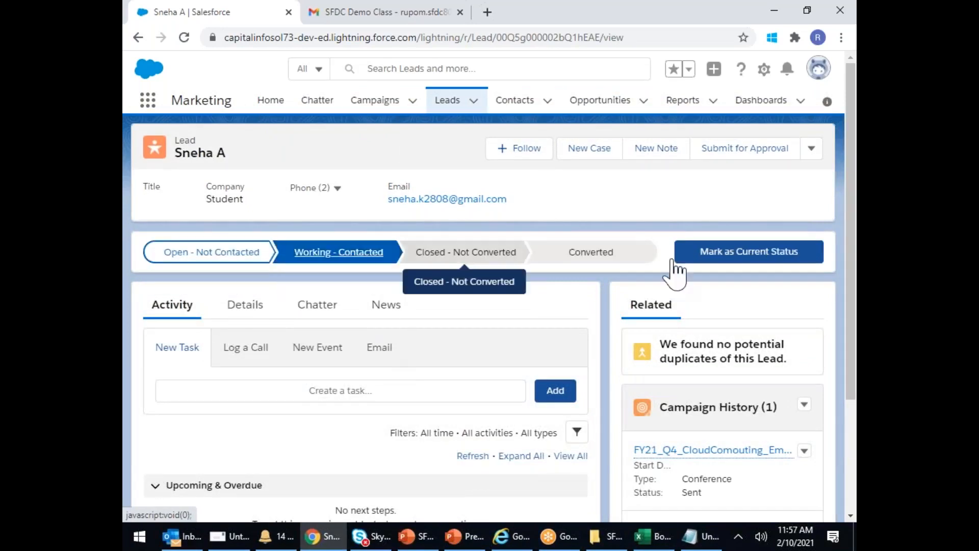
left_click(769, 264)
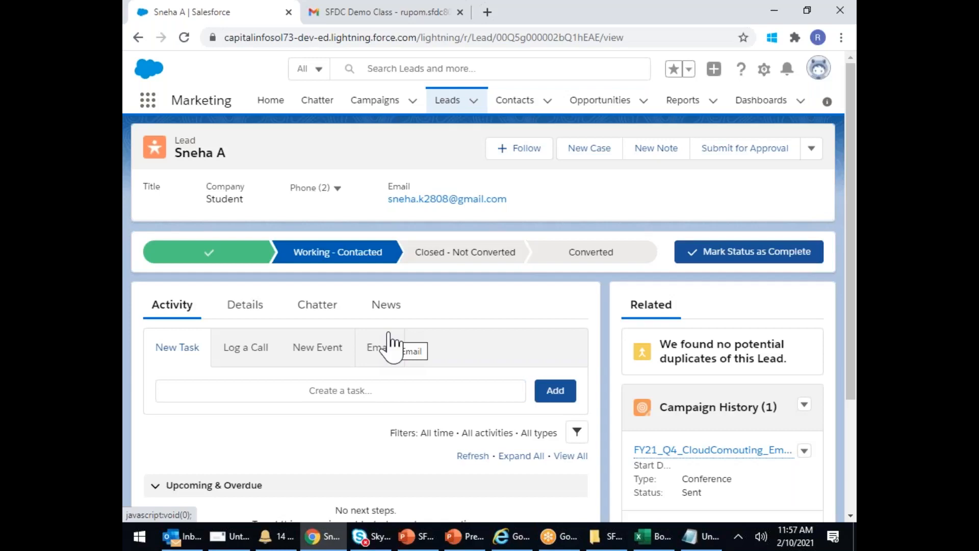
left_click(811, 150)
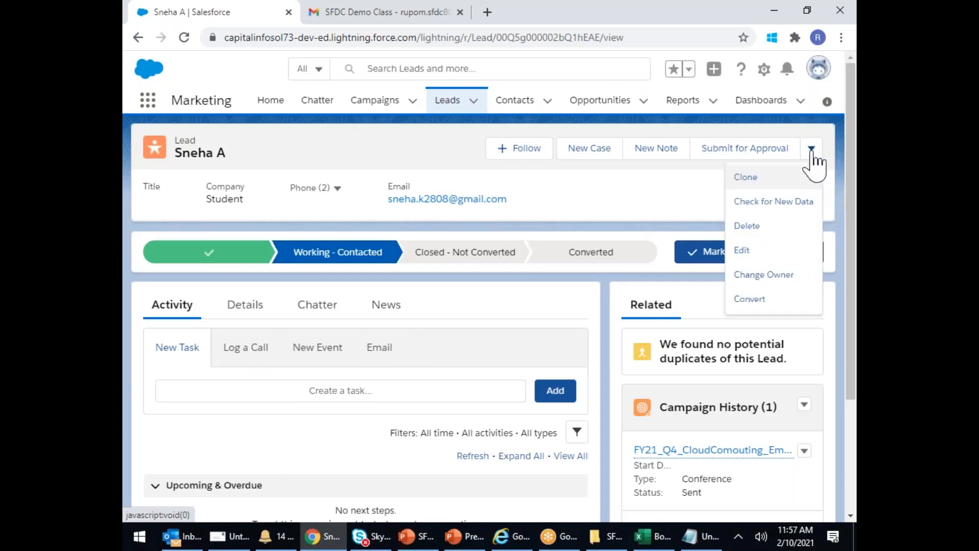
left_click(749, 300)
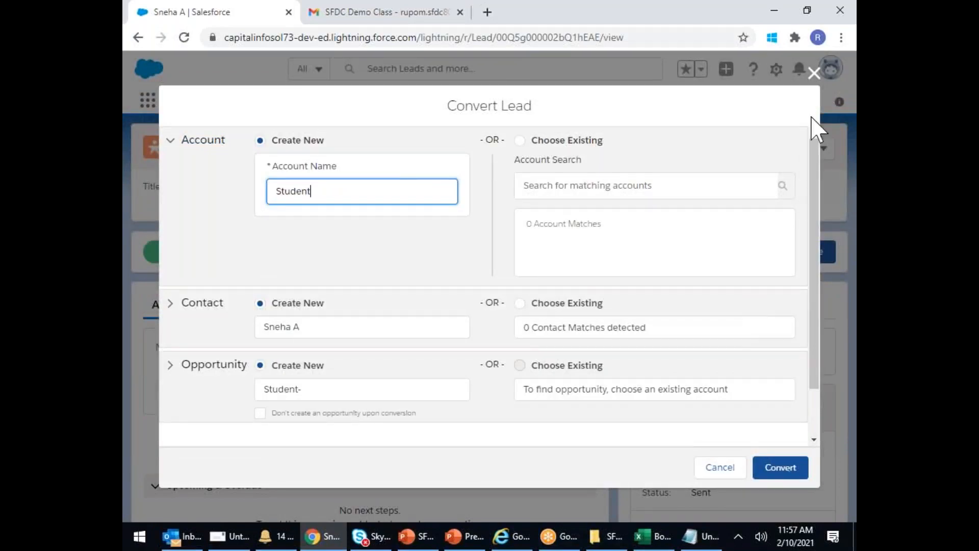
left_click(813, 74)
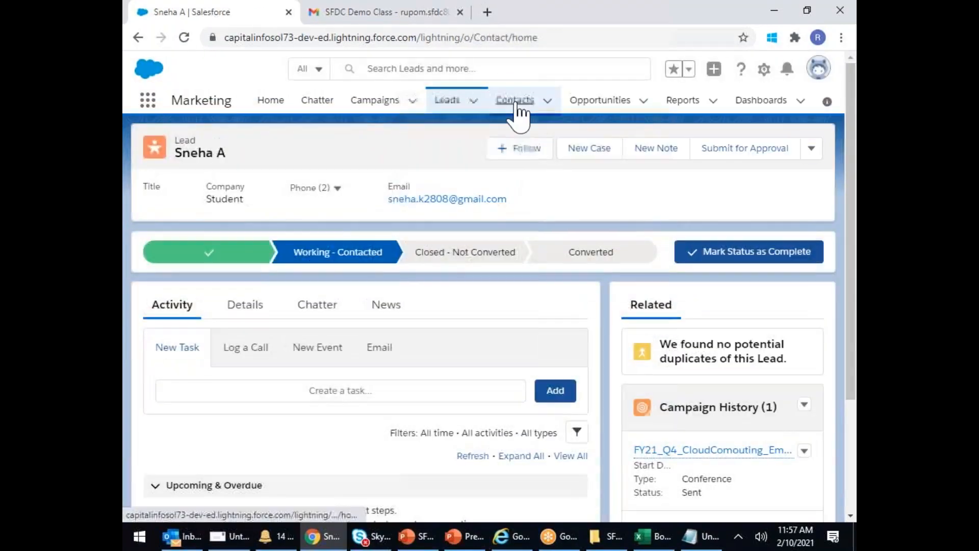
left_click(515, 105)
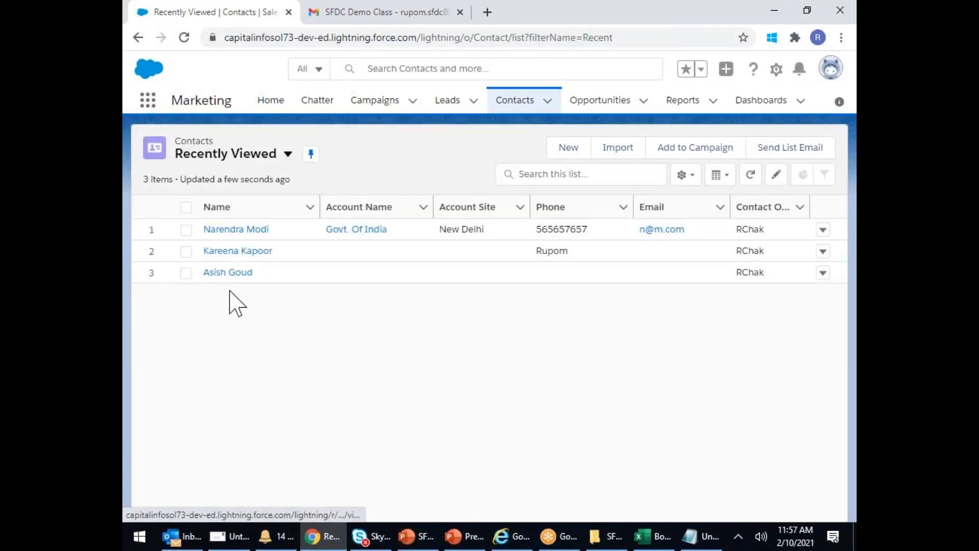
left_click(451, 104)
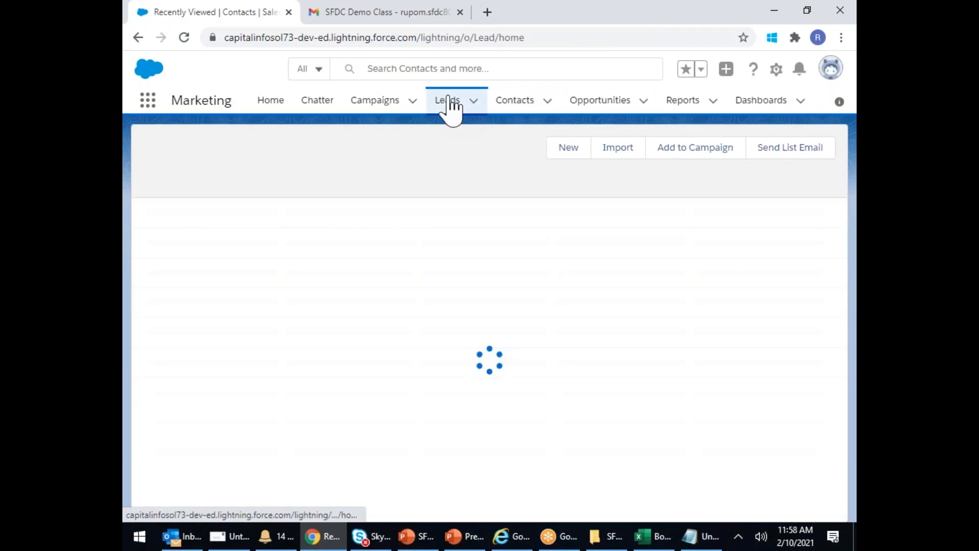
left_click(219, 229)
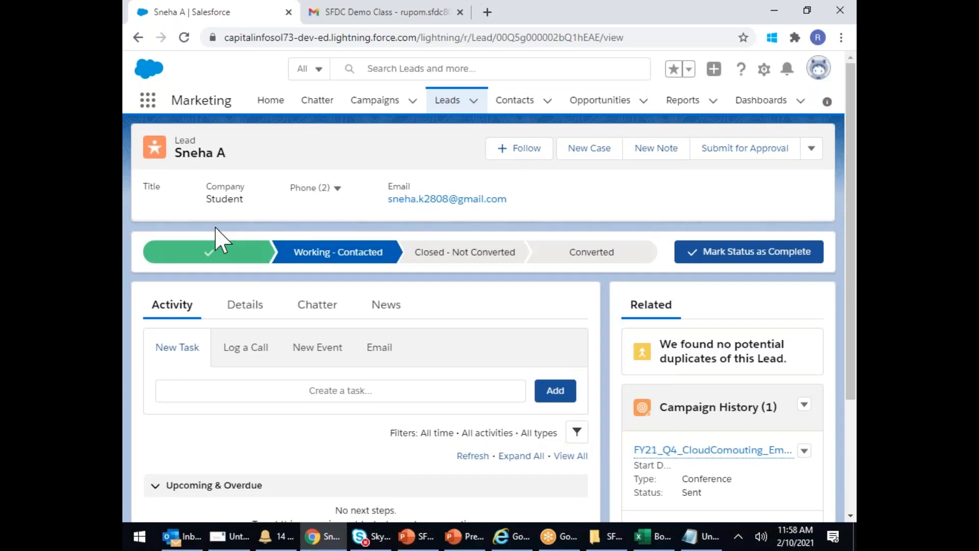
- Convert the lead with an edited opportunity name, then go back to the Leads list
left_click(811, 148)
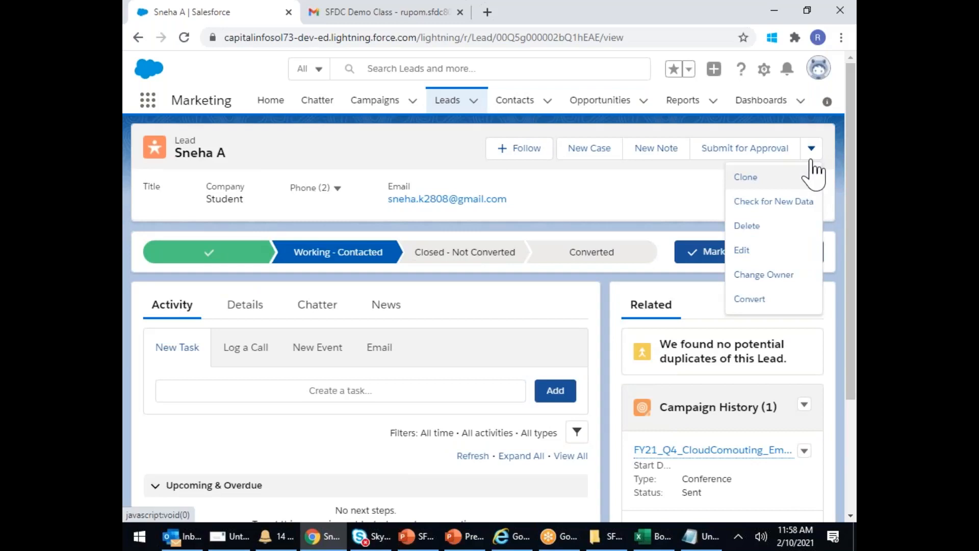
left_click(753, 303)
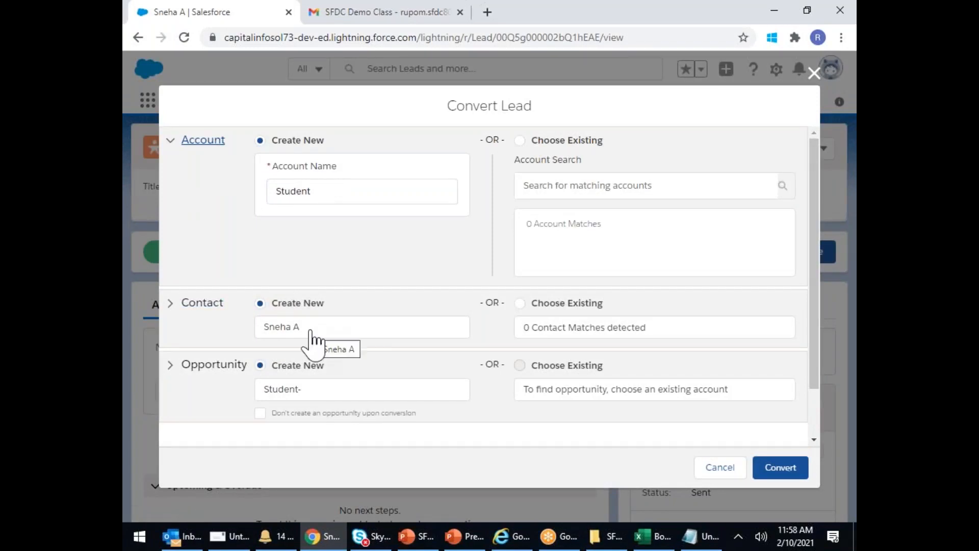
left_click(319, 390)
type("Sne")
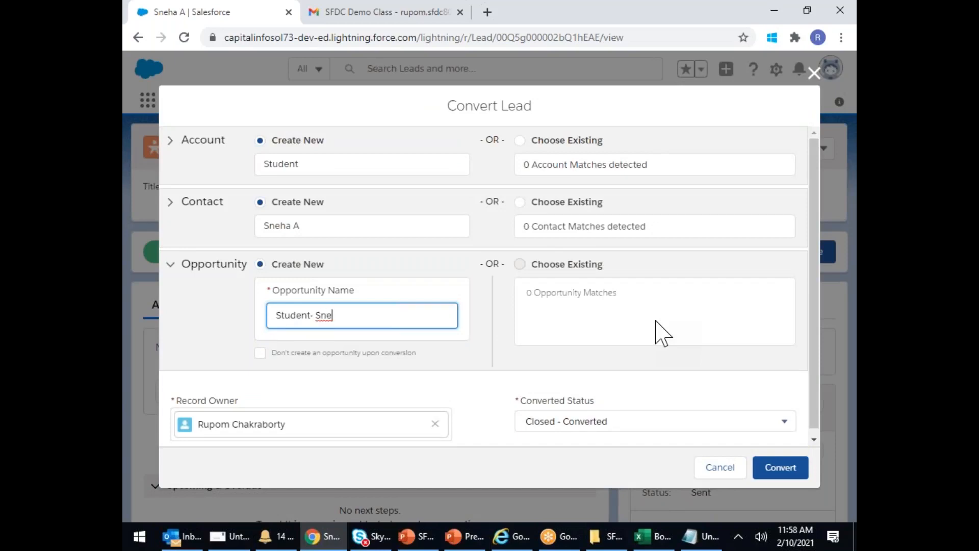
type("ha CC")
left_click(785, 473)
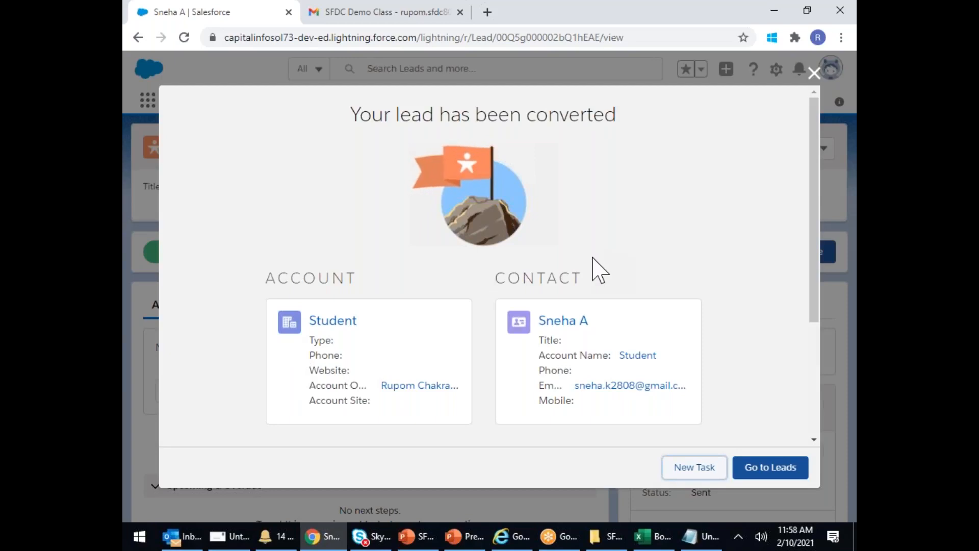
left_click(772, 467)
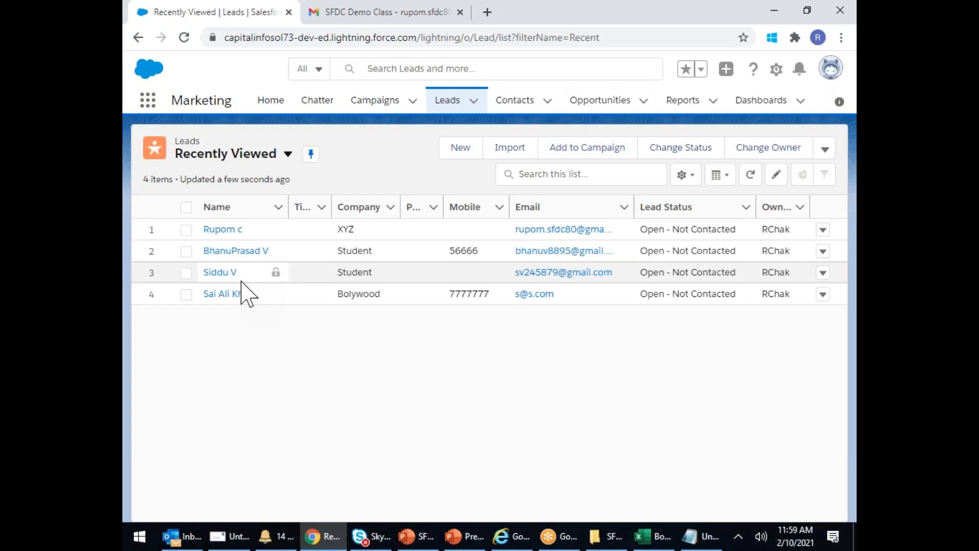
- Compare the Contacts and Leads lists to confirm the converted lead moved to Contacts
left_click(516, 102)
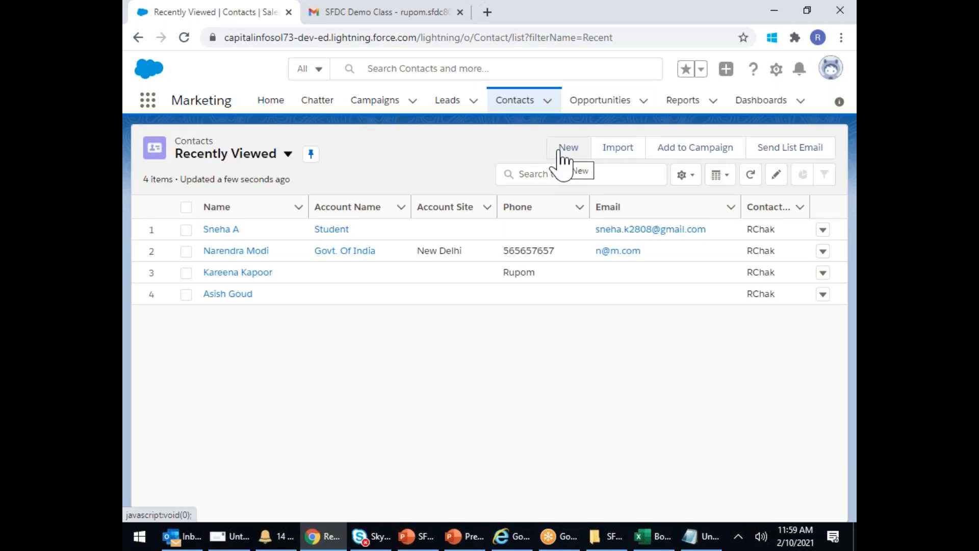
left_click(458, 104)
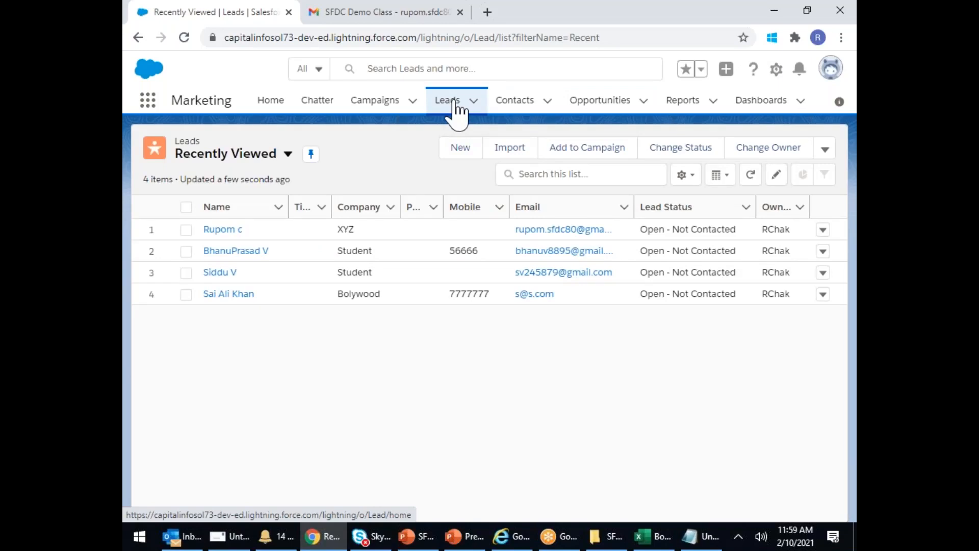
left_click(516, 104)
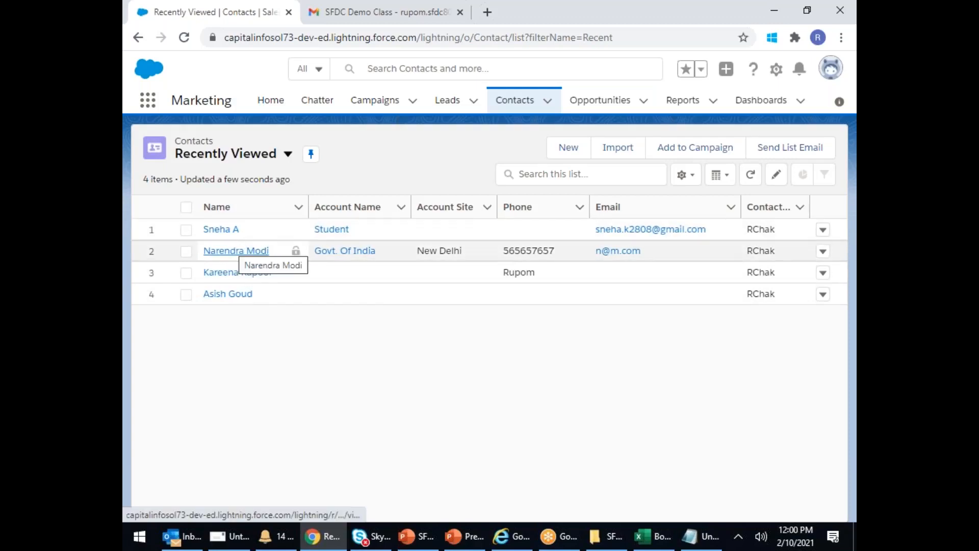
left_click(368, 104)
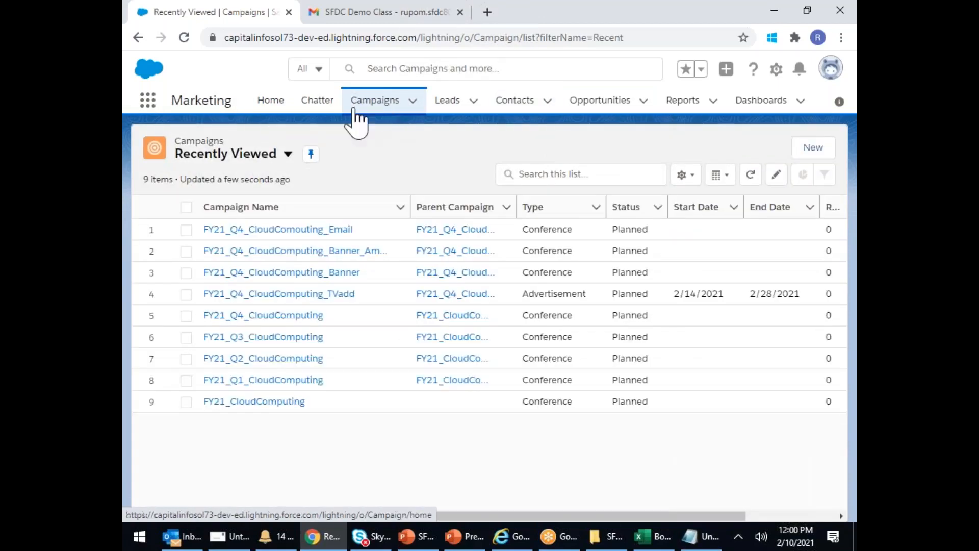
- Open the FY21_Q4_CloudComouting_Email campaign and review its five Campaign Members
left_click(338, 231)
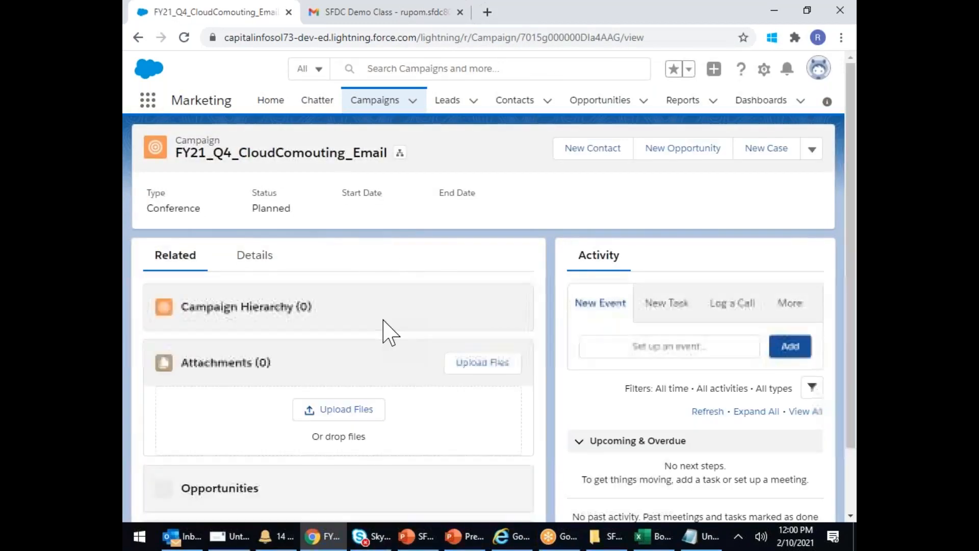
scroll(383, 320, "down", 1)
scroll(387, 331, "down", 7)
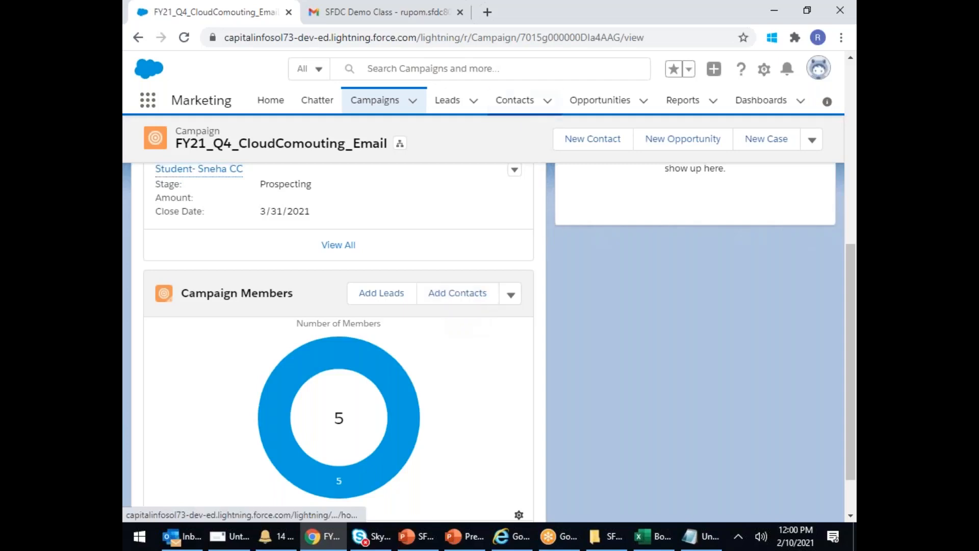
left_click(520, 105)
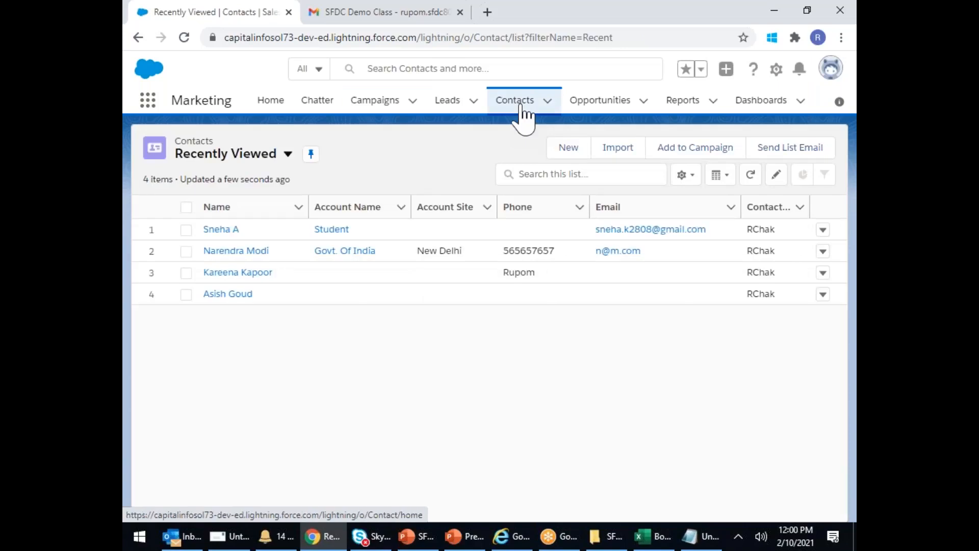
- Open the Student company lead from the Leads list and begin its conversion
left_click(448, 107)
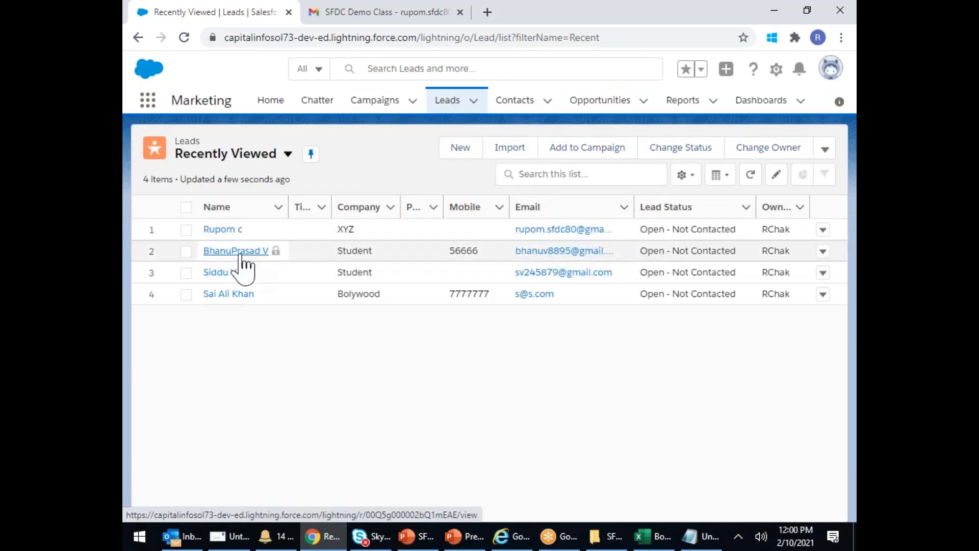
left_click(240, 253)
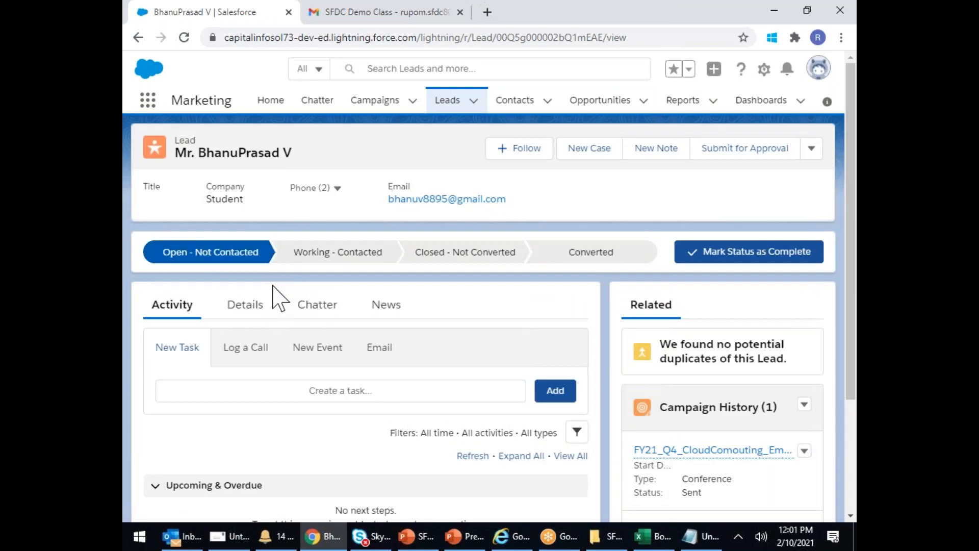
left_click(811, 150)
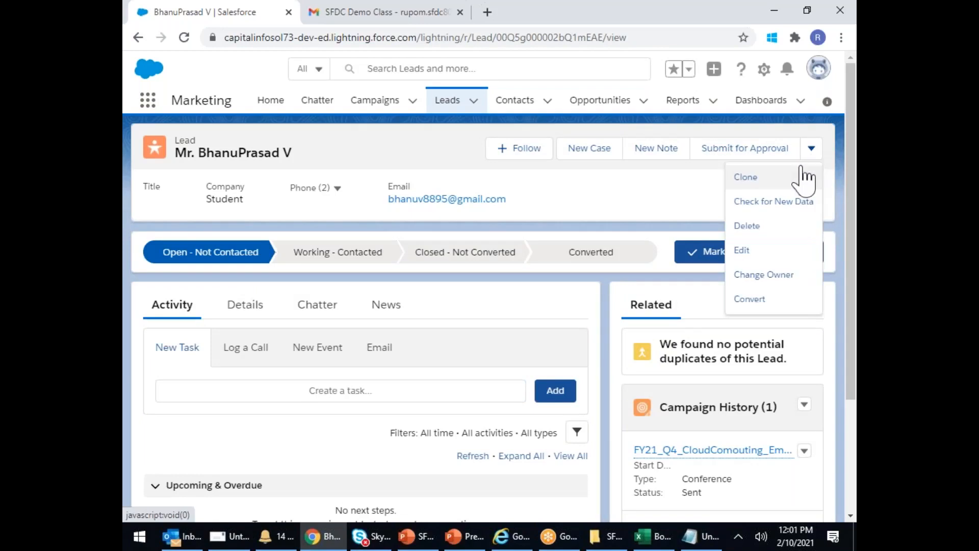
left_click(743, 301)
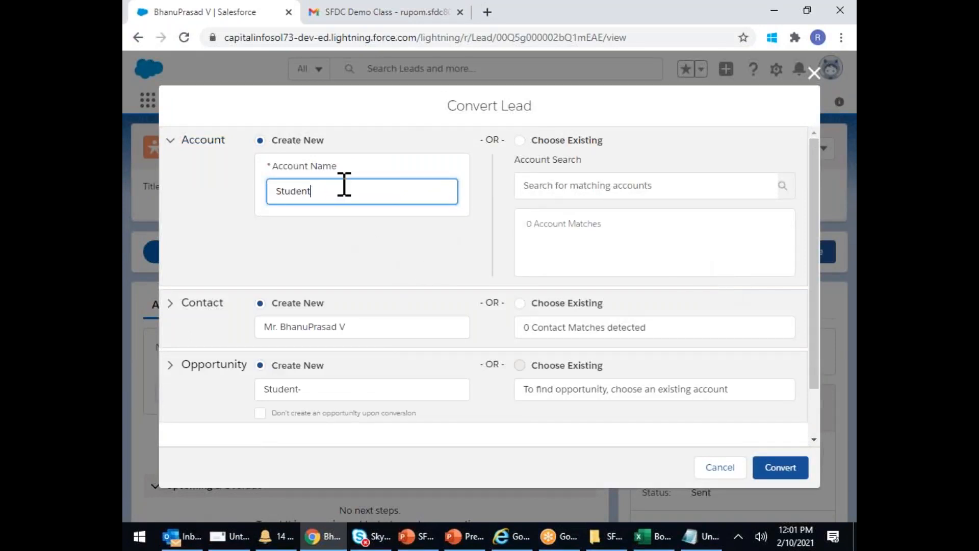
- Convert it under the existing Student account with a new, renamed opportunity
left_click(542, 189)
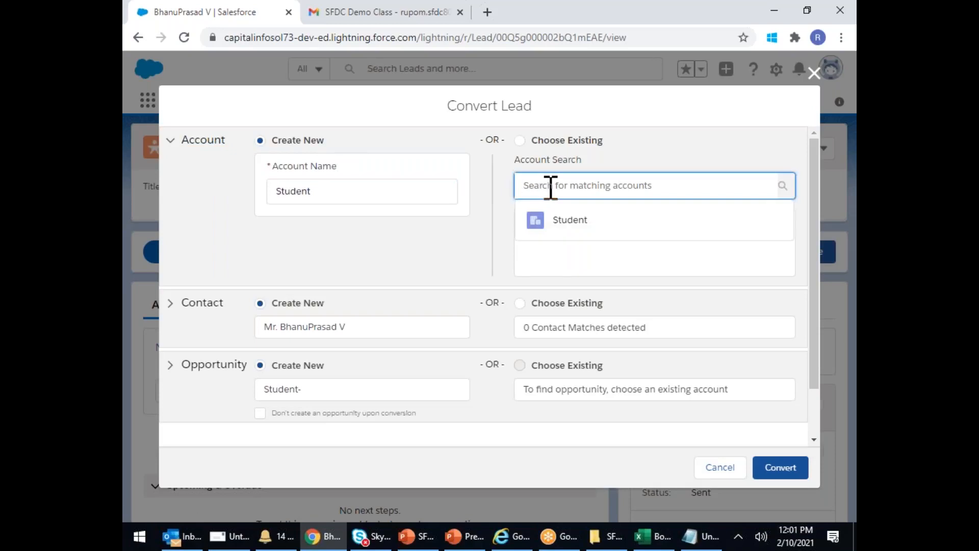
left_click(573, 228)
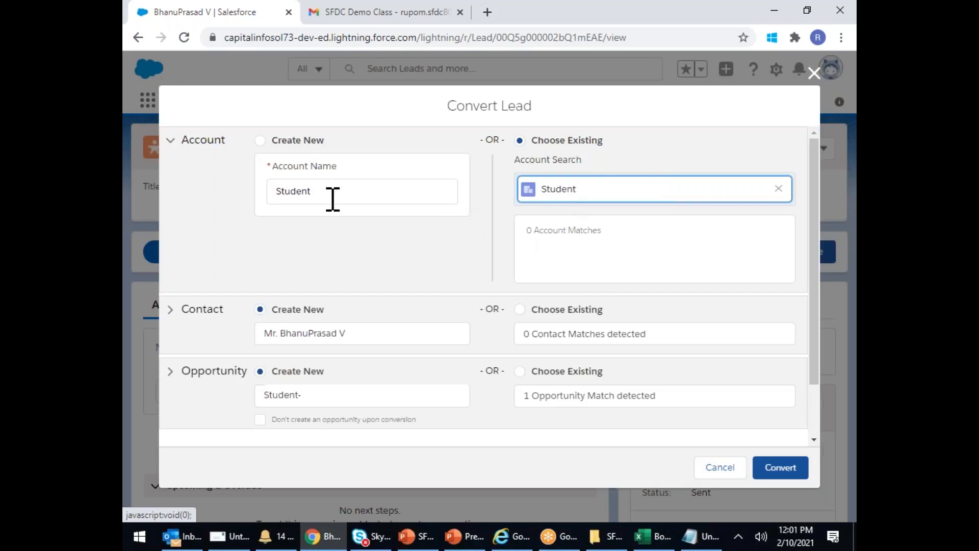
left_click_drag(583, 159, 519, 160)
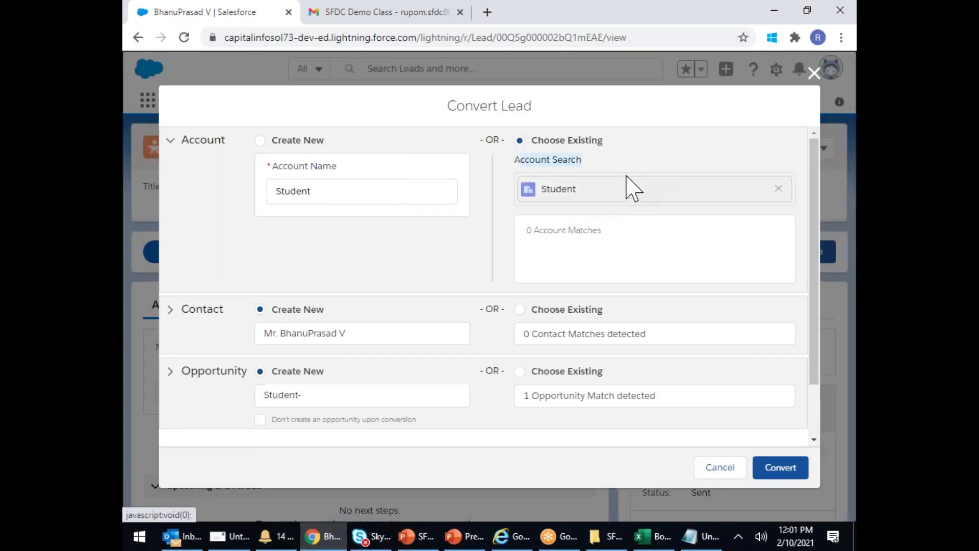
scroll(357, 332, "down", 2)
left_click(338, 333)
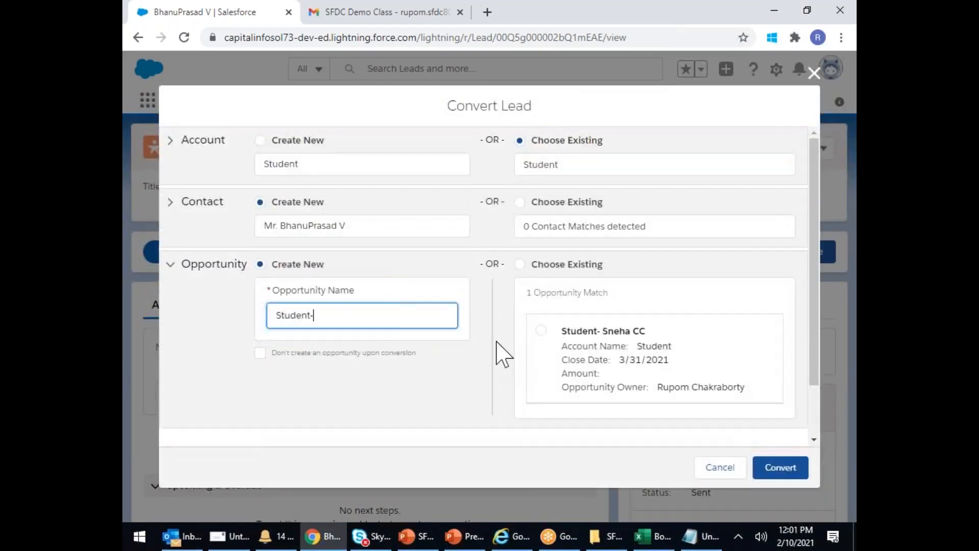
type("cc bANHU")
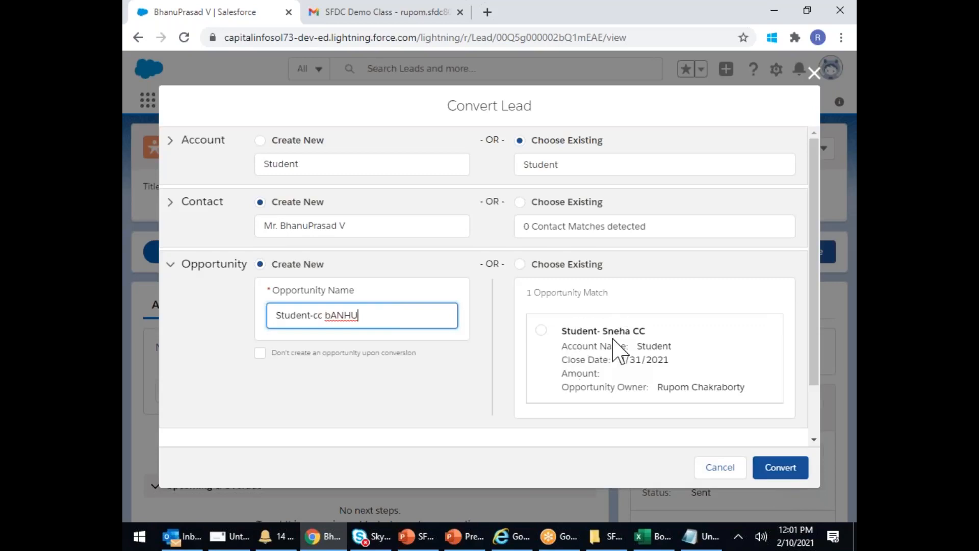
left_click(781, 475)
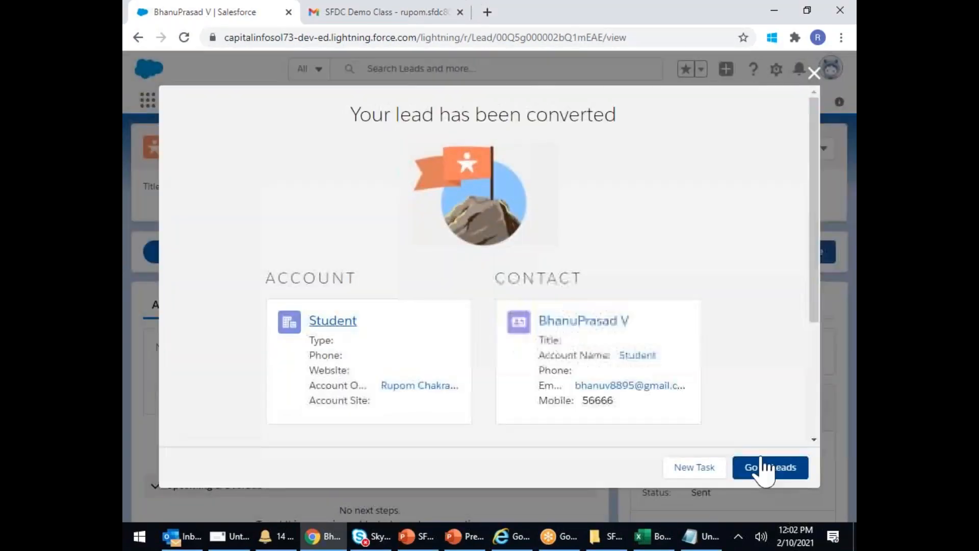
- Leave the conversion summary for the Leads list, then view the recently viewed Contacts
scroll(739, 284, "down", 3)
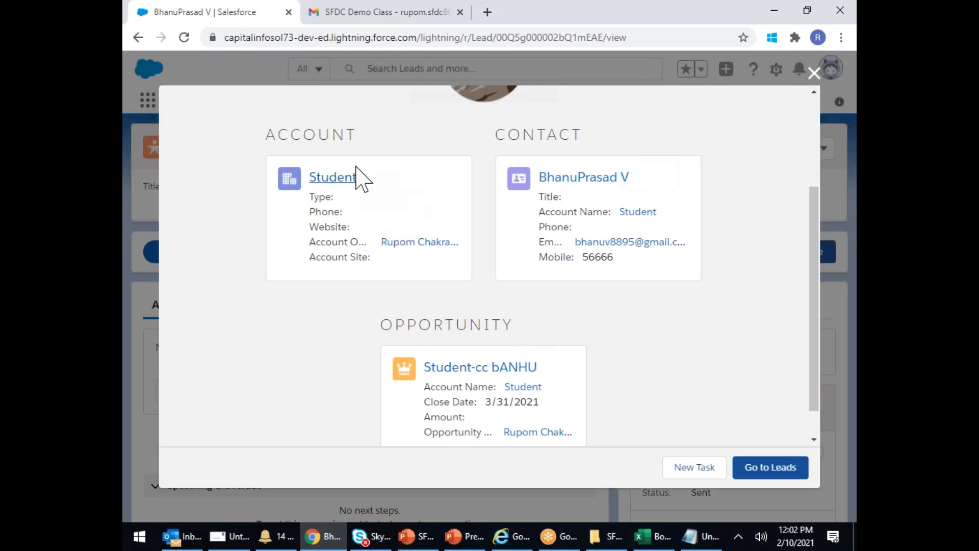
left_click(757, 471)
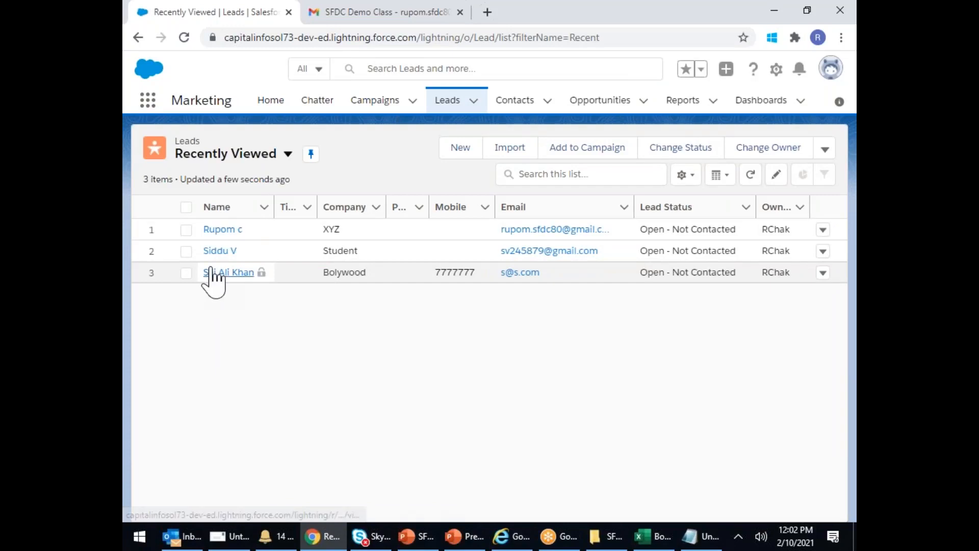
left_click(517, 102)
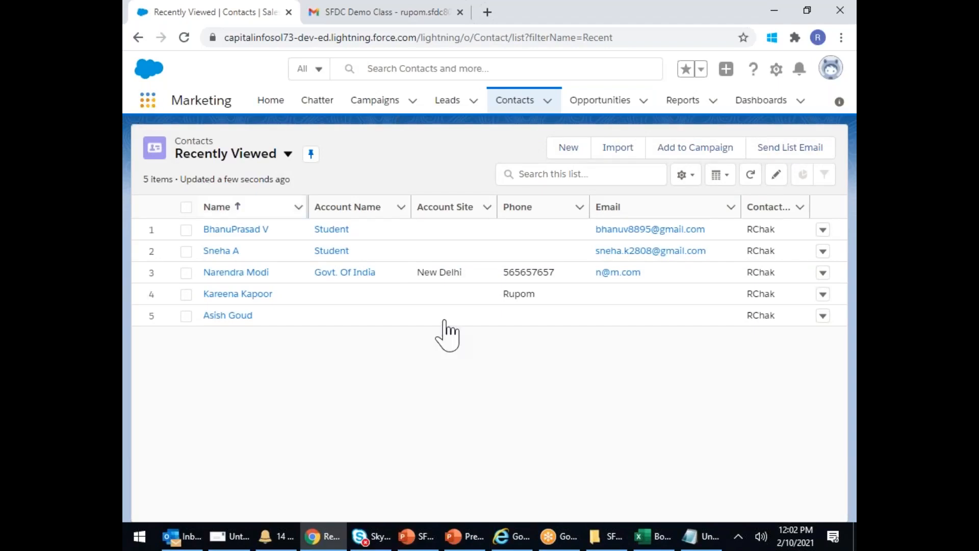
left_click(328, 231)
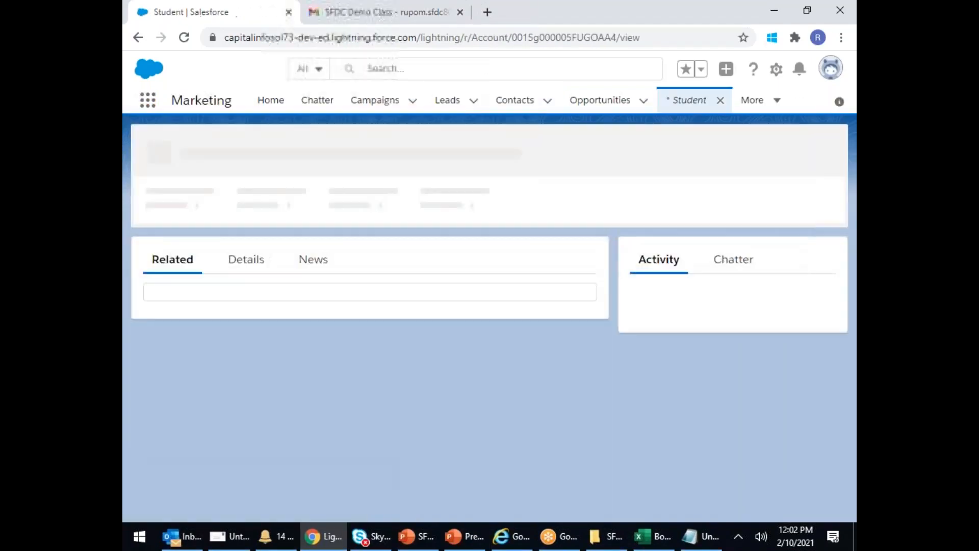
mouse_move(216, 389)
scroll(221, 400, "down", 2)
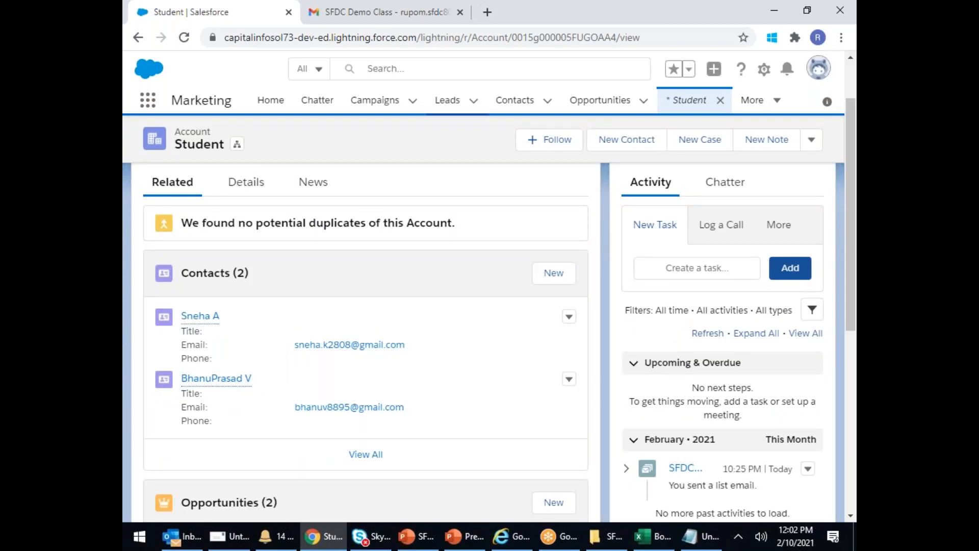
left_click(512, 102)
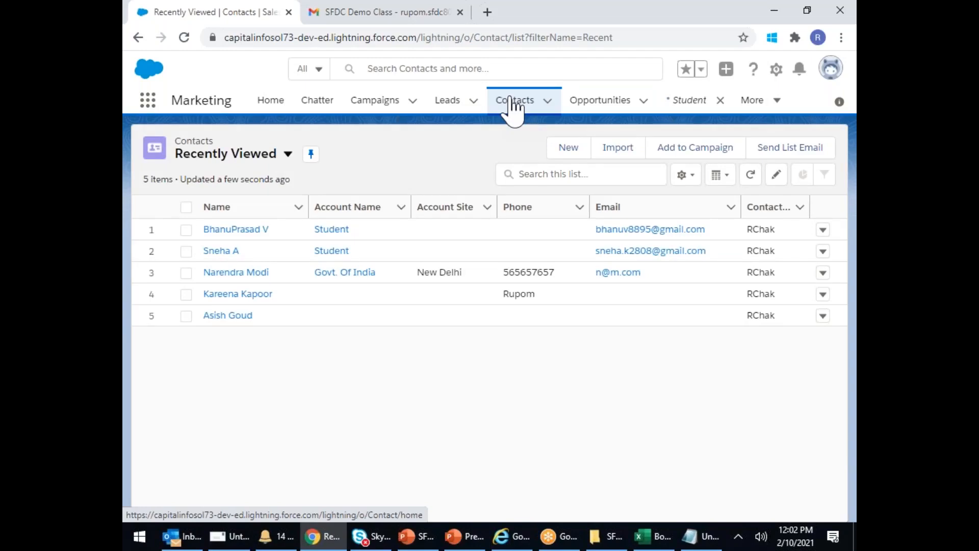
- Return to the recently viewed Leads list, now showing the three remaining open leads
left_click(440, 106)
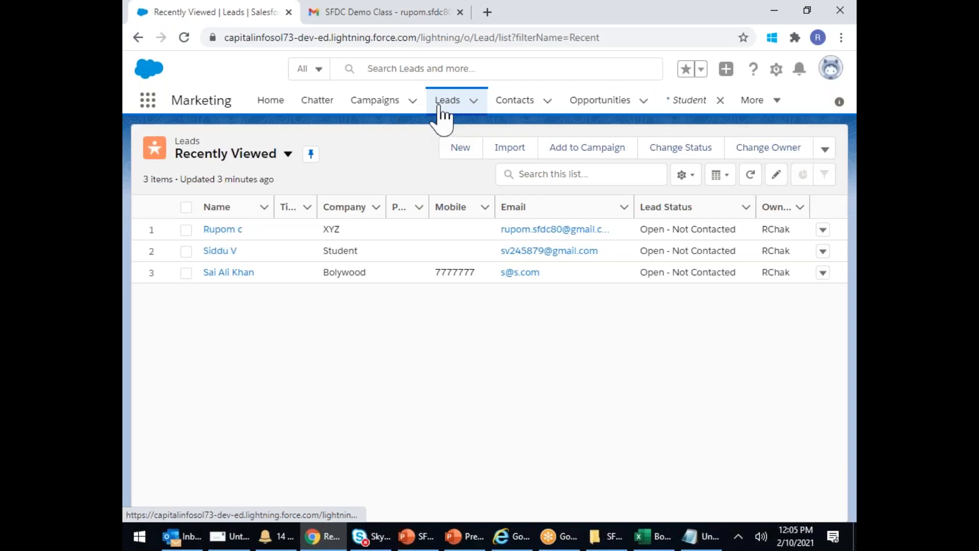
- Open the FY21_Q4_CloudComouting_Email campaign and scroll down to its two Prospecting opportunities
left_click(572, 24)
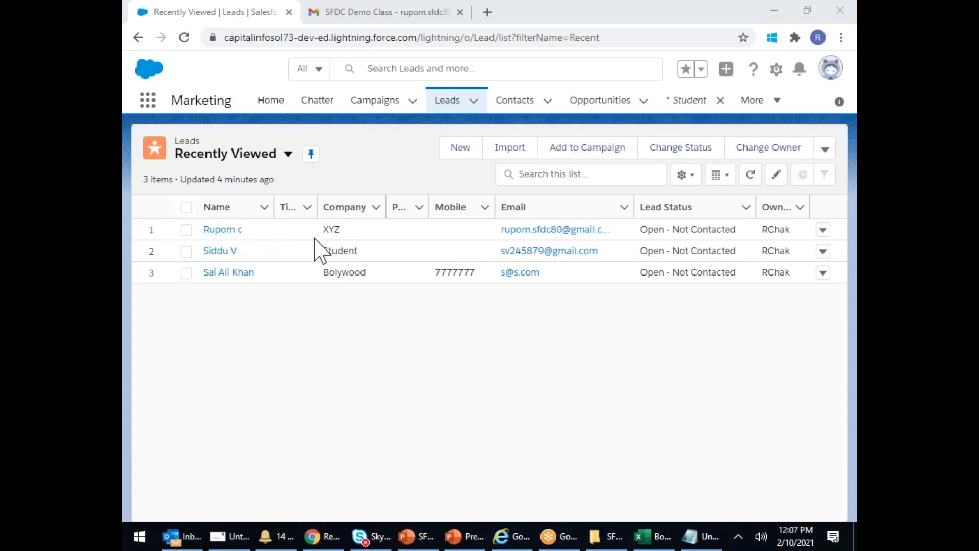
left_click(389, 102)
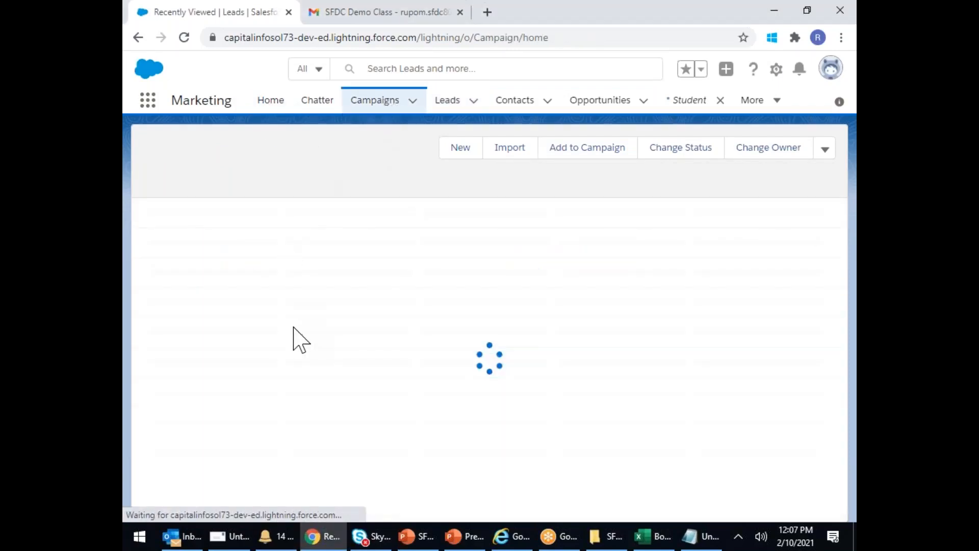
left_click(321, 231)
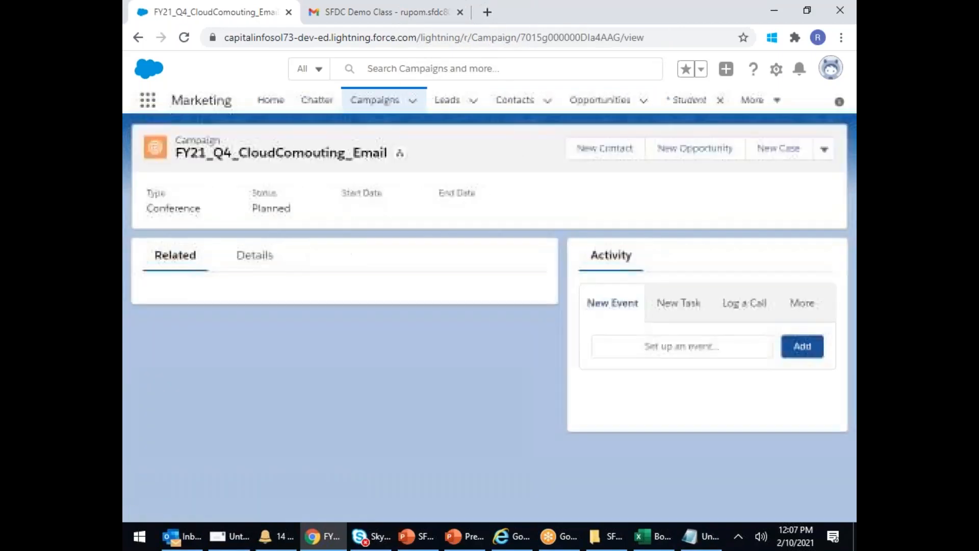
scroll(339, 378, "down", 2)
scroll(342, 381, "down", 2)
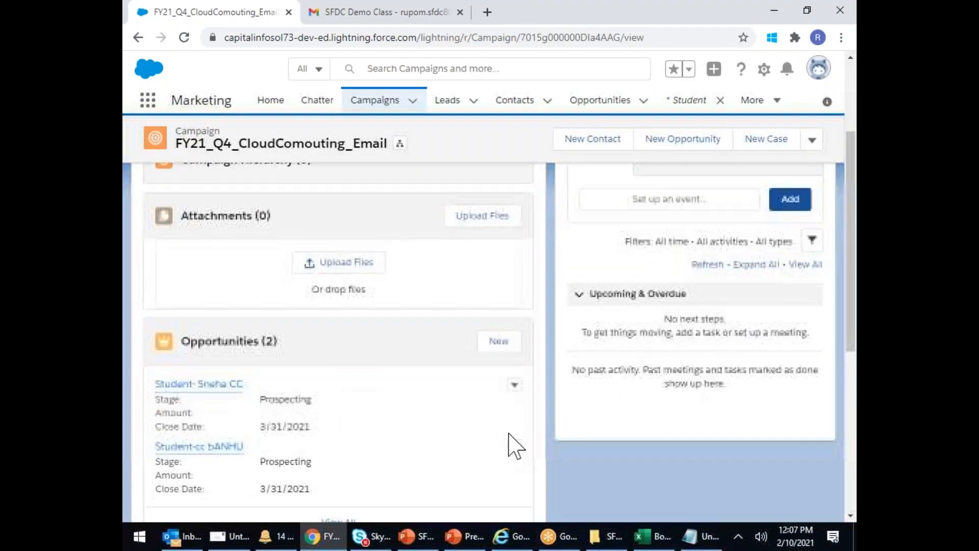
scroll(505, 326, "down", 5)
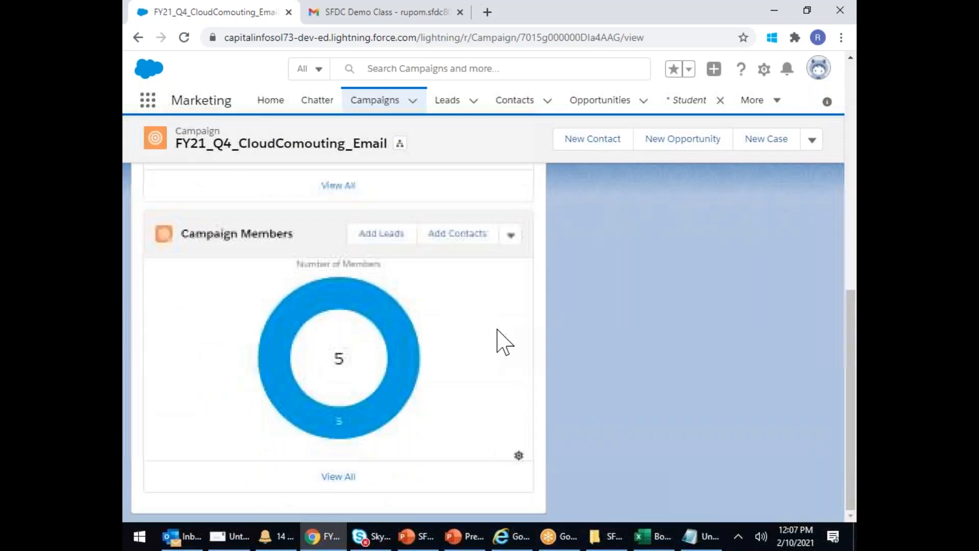
left_click(510, 235)
left_click(549, 315)
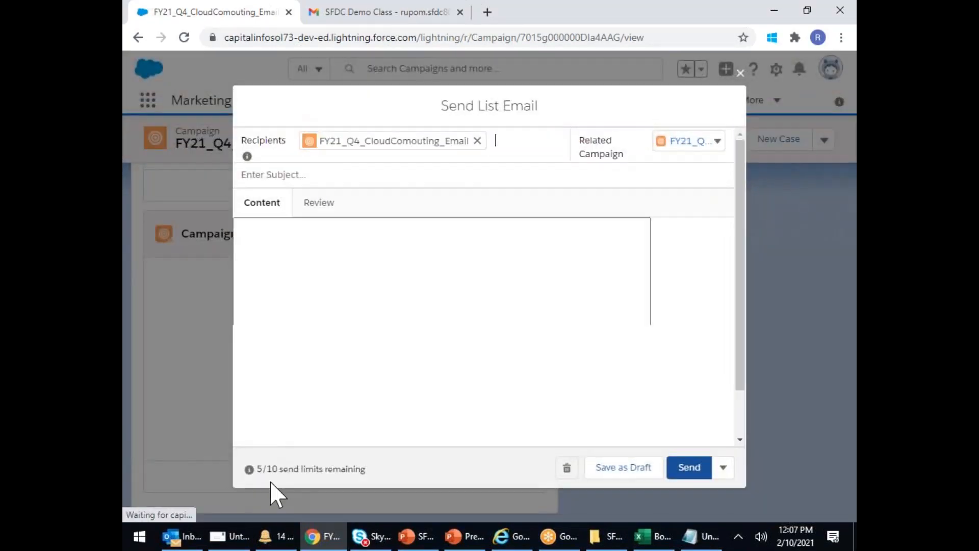
left_click_drag(263, 470, 368, 456)
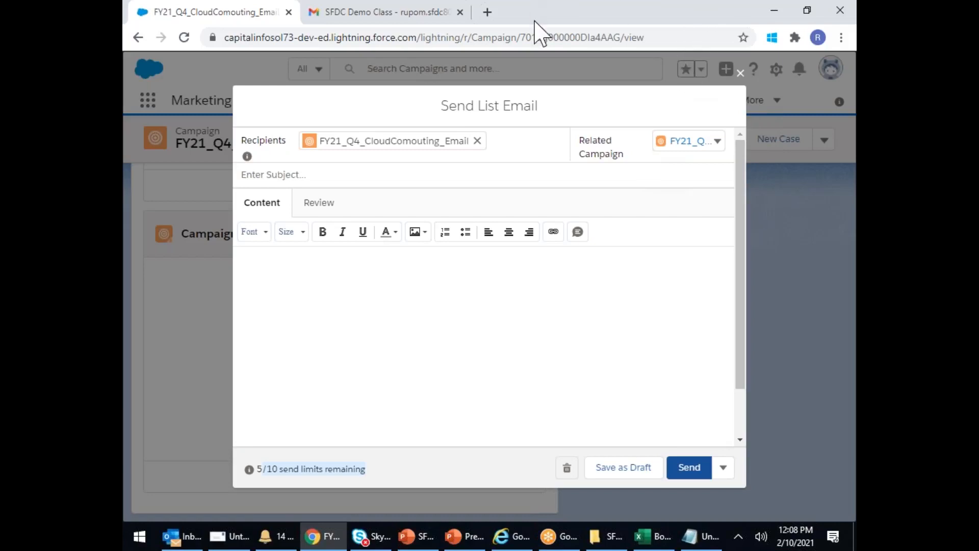
left_click(569, 24)
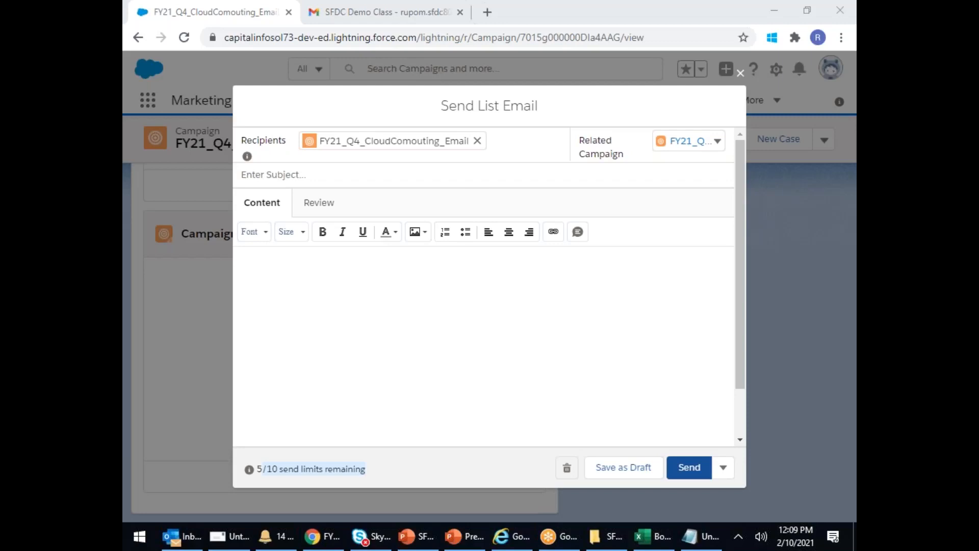
- Close the Send List Email composer without sending anything
left_click(740, 74)
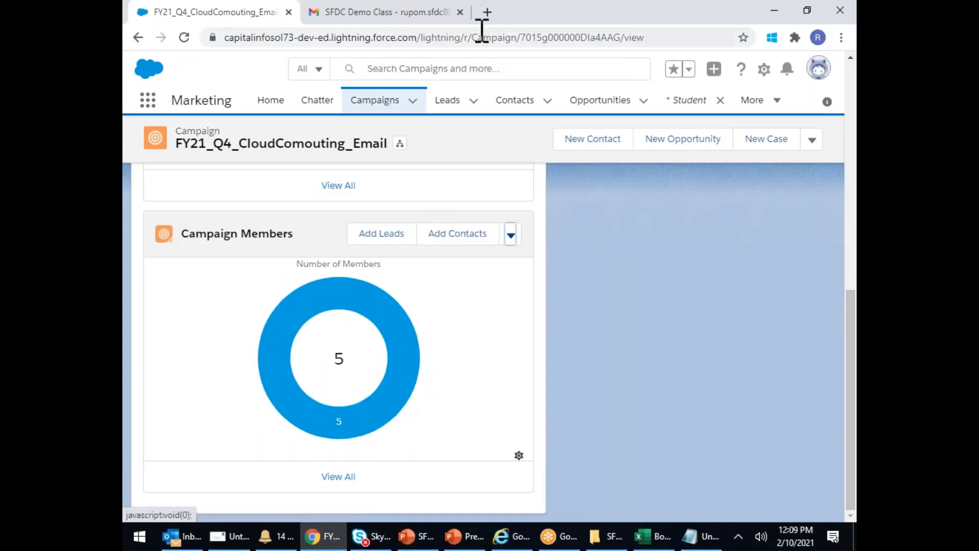
- Open a new blank Chrome tab beside the campaign record
left_click(570, 22)
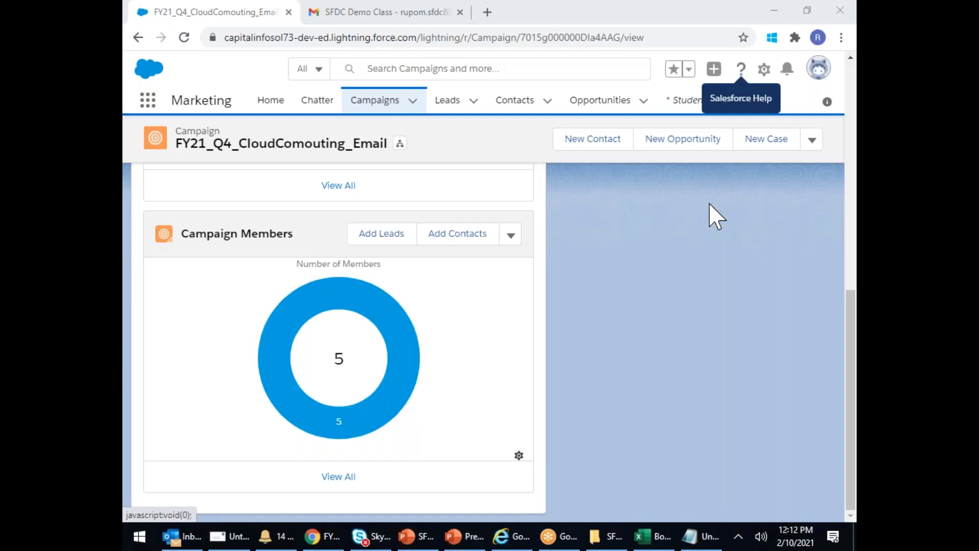
left_click(486, 12)
- Search Google for 'COCO COLA SALESFORCE' and open the Coca-Cola Enterprises success story
left_click(357, 311)
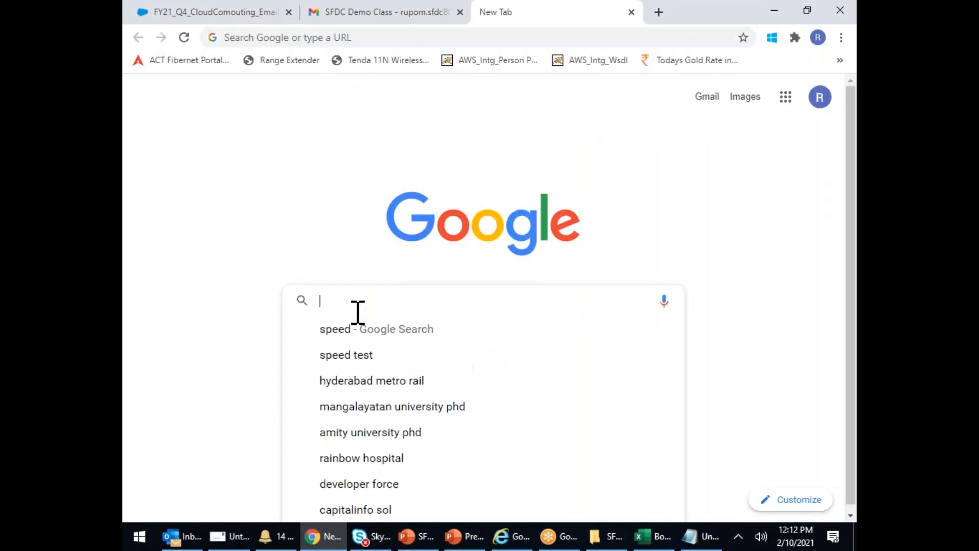
type("COCO")
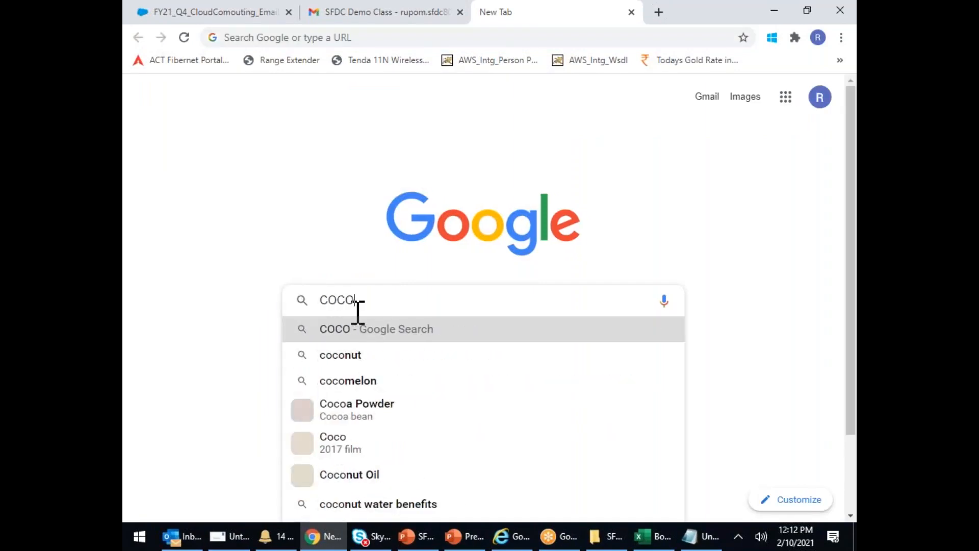
type(" COLA")
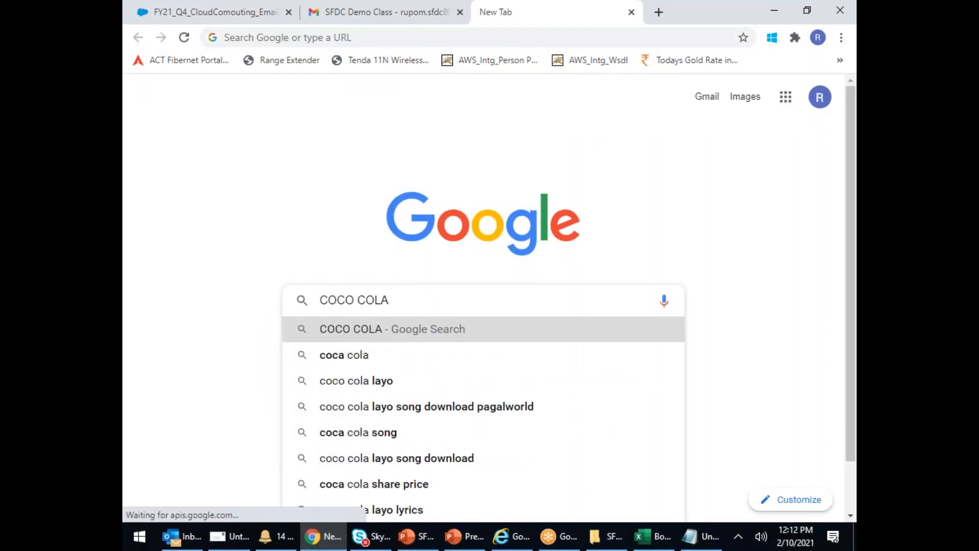
type(" SAL")
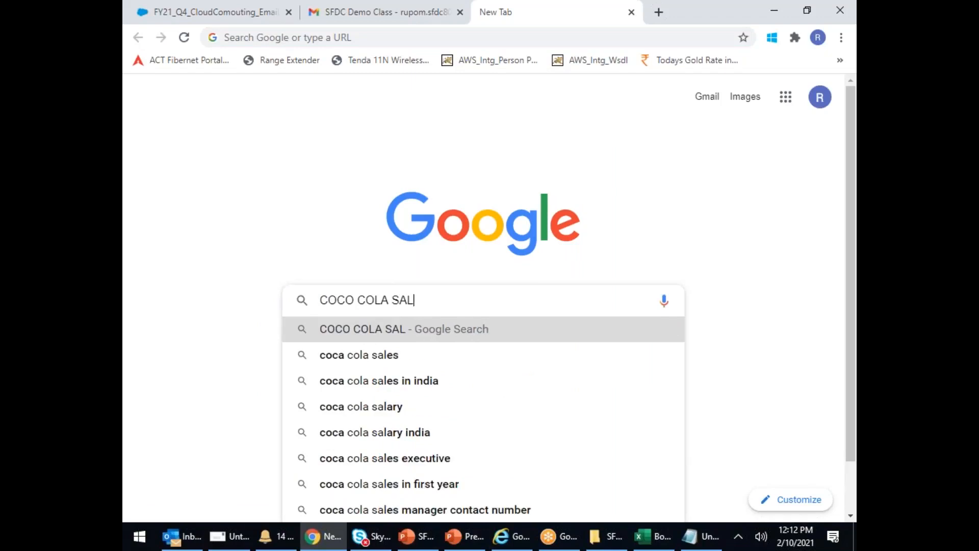
type("ESFORCE")
key("Return")
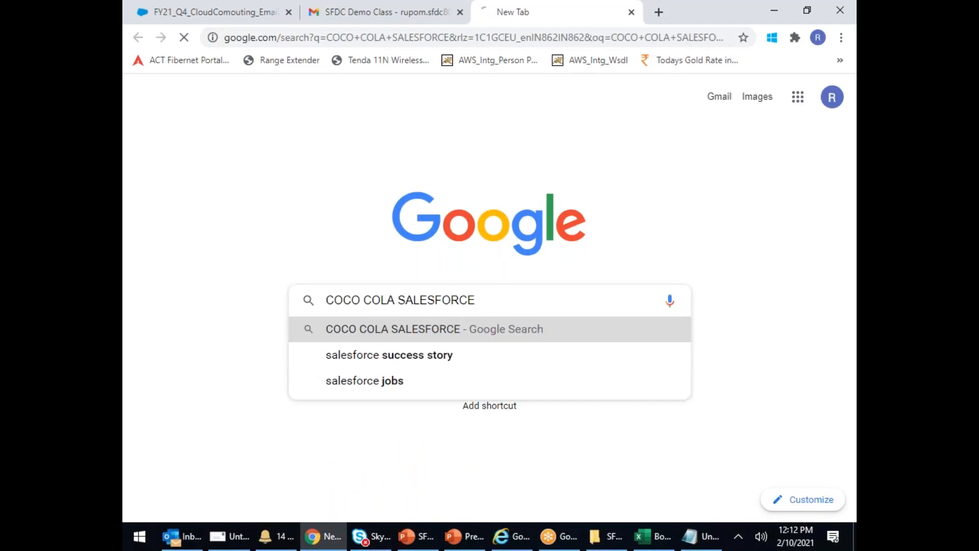
left_click(423, 338)
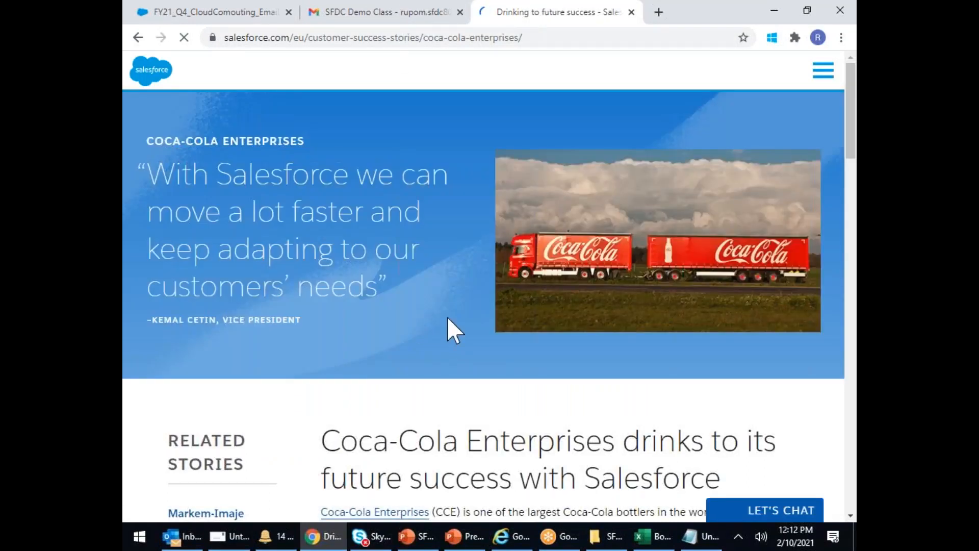
- Skim the Coca-Cola Enterprises story, then navigate the tab to google.com
scroll(445, 316, "down", 1)
scroll(447, 322, "down", 1)
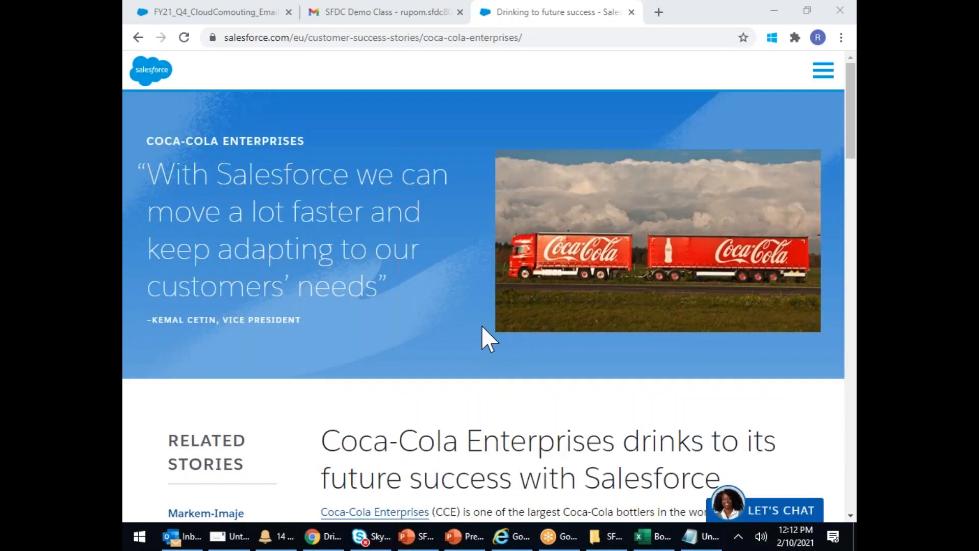
scroll(481, 326, "down", 1)
scroll(481, 325, "up", 1)
left_click(272, 36)
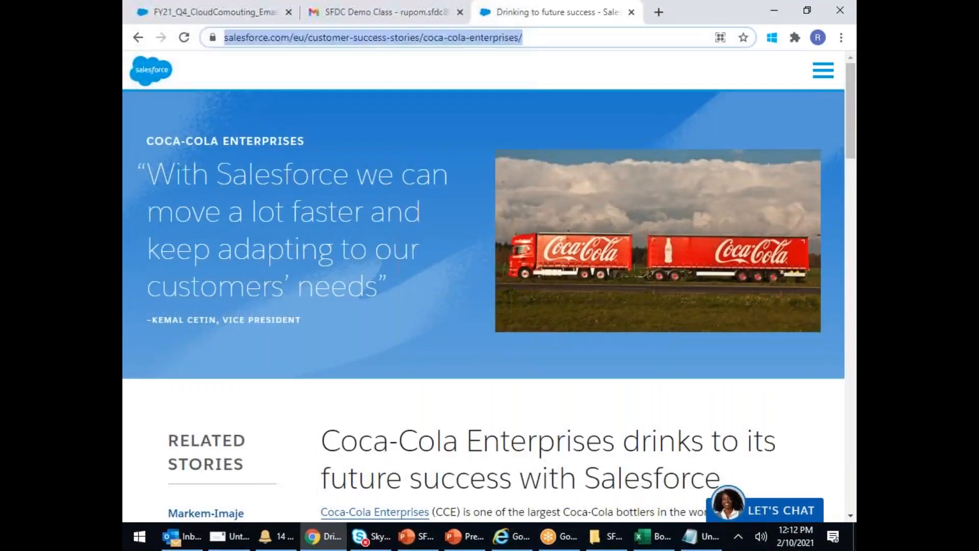
type("WWW.")
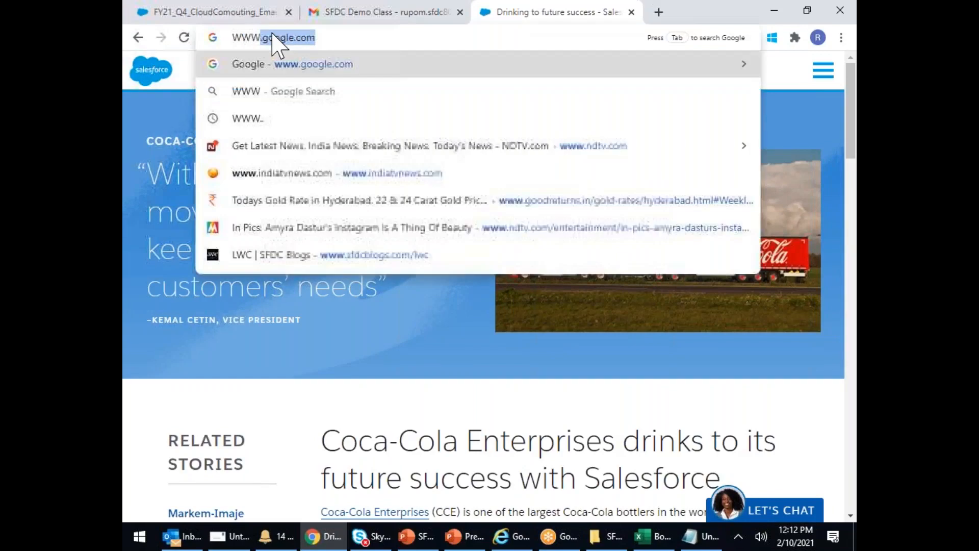
key("Return")
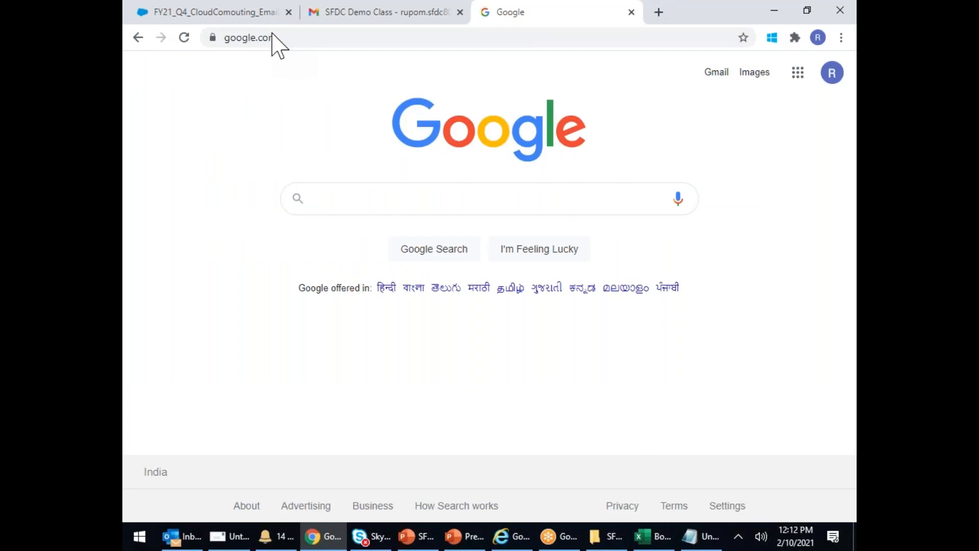
- Search Google for salesforce customer success stories and open the Read Customer Success Stories page
left_click(318, 197)
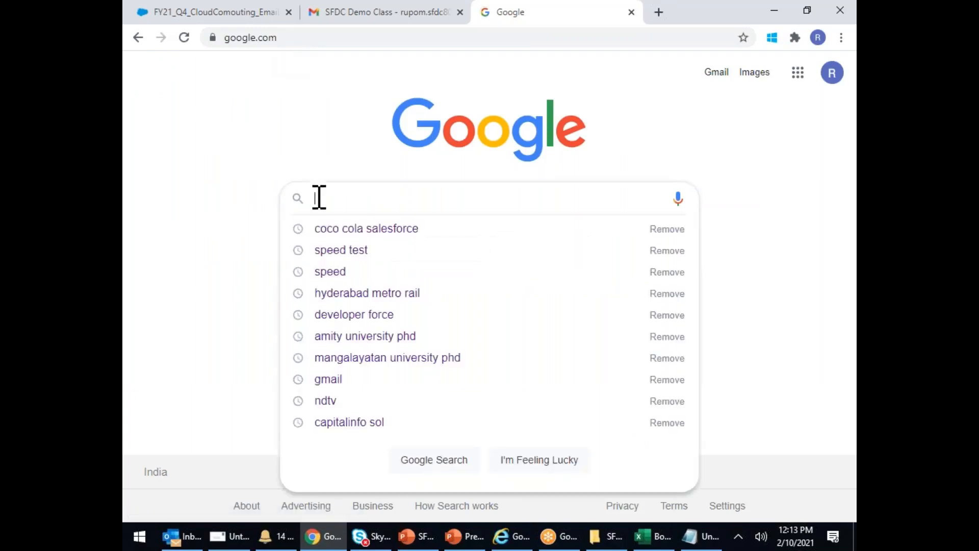
type("SALES")
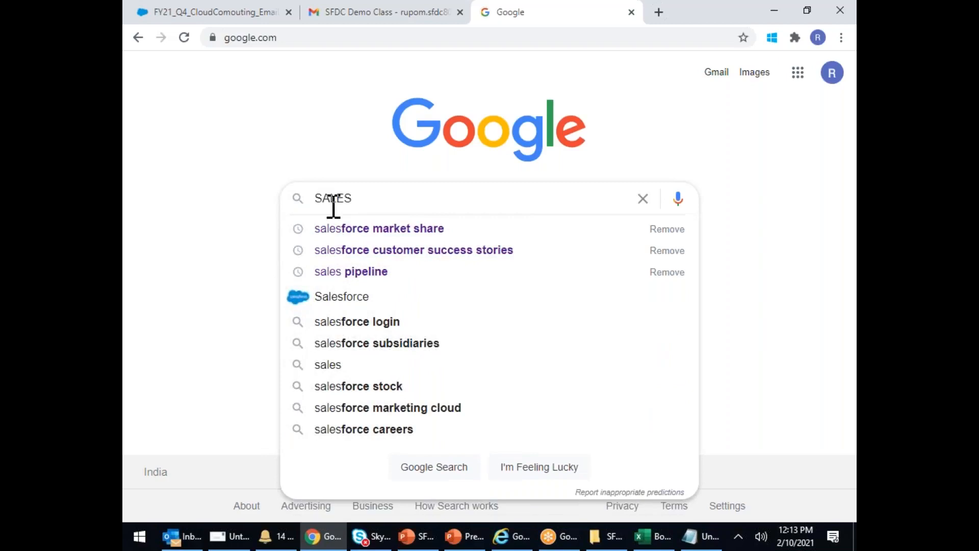
left_click(434, 252)
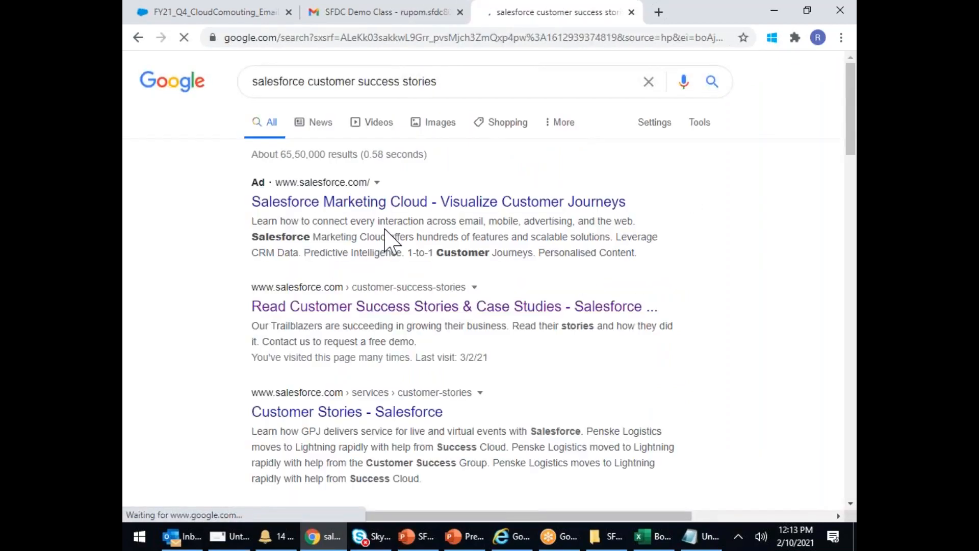
left_click(407, 309)
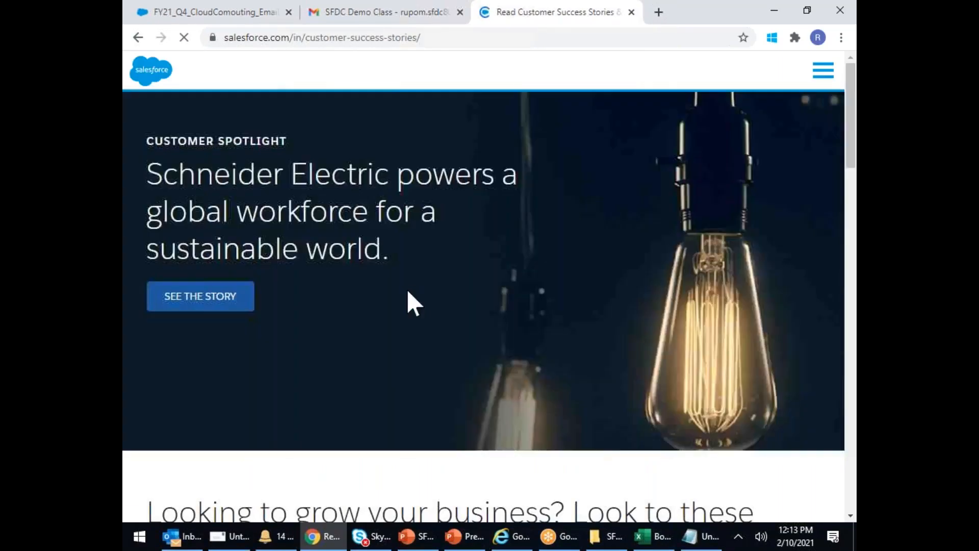
scroll(561, 306, "down", 15)
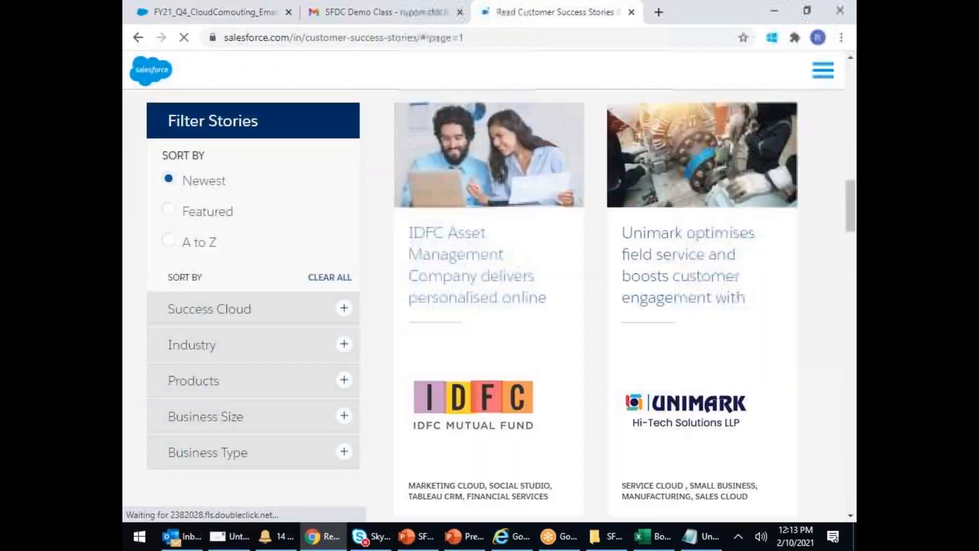
scroll(640, 312, "down", 10)
scroll(678, 312, "down", 10)
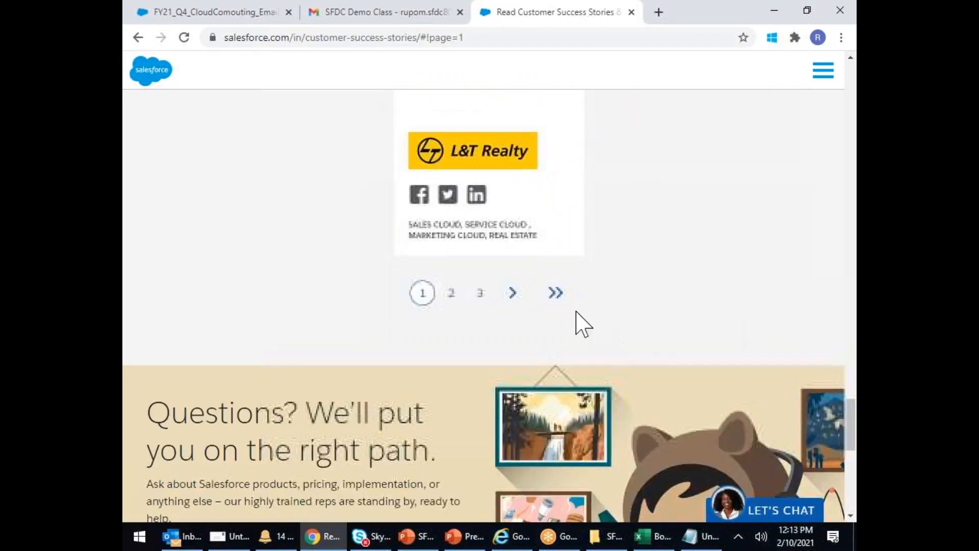
- Page through the stories to page 4, showing CEAT, Godrej, Liberty Shared and KLAY Schools
left_click(512, 294)
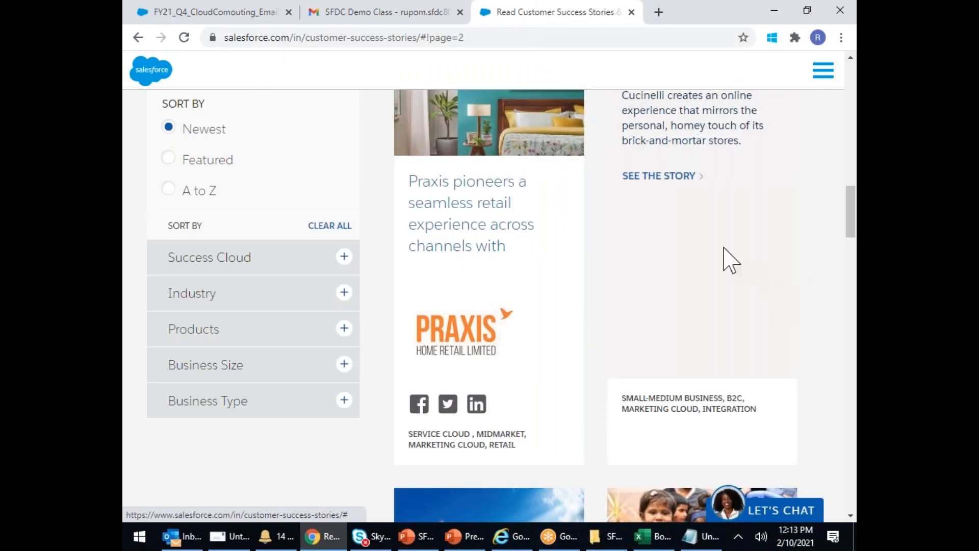
scroll(703, 262, "down", 10)
scroll(708, 267, "down", 15)
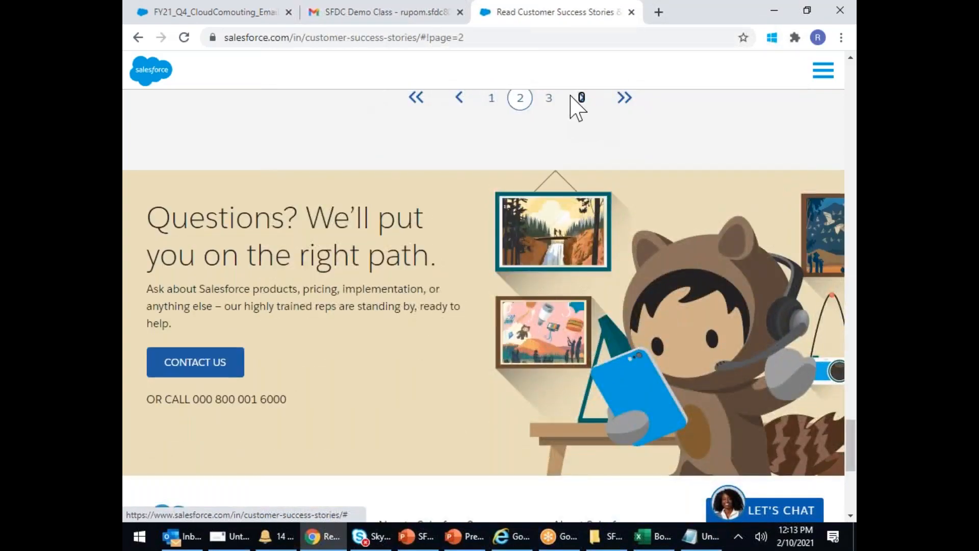
left_click(571, 97)
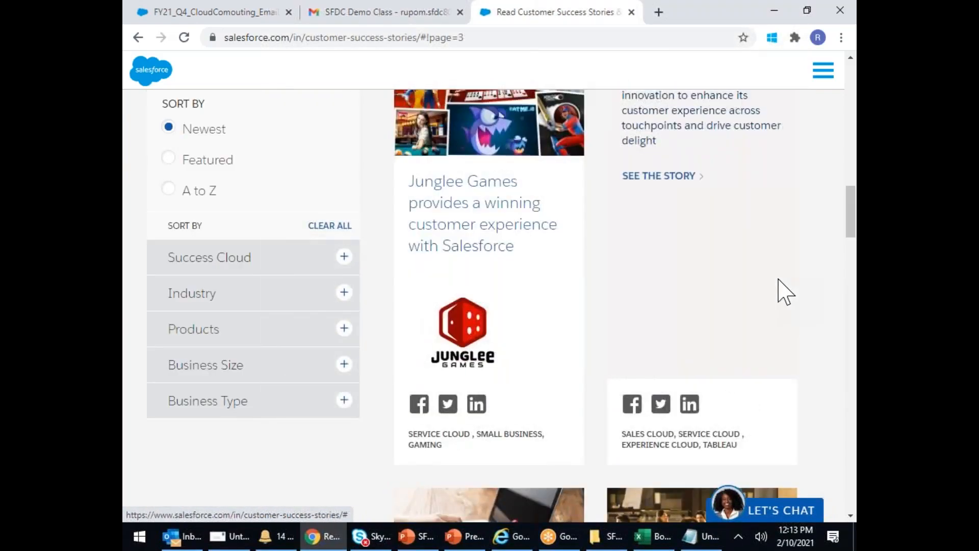
scroll(778, 280, "down", 15)
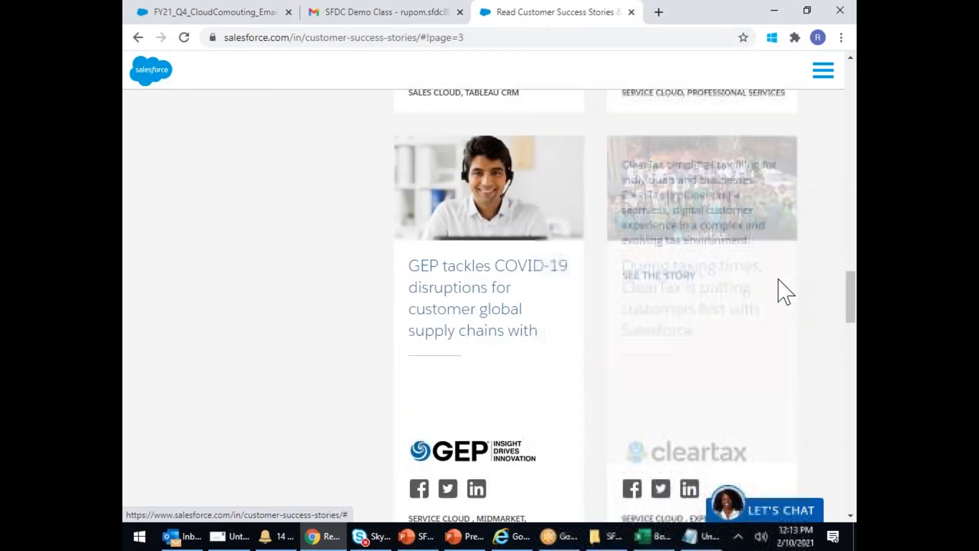
scroll(784, 290, "down", 15)
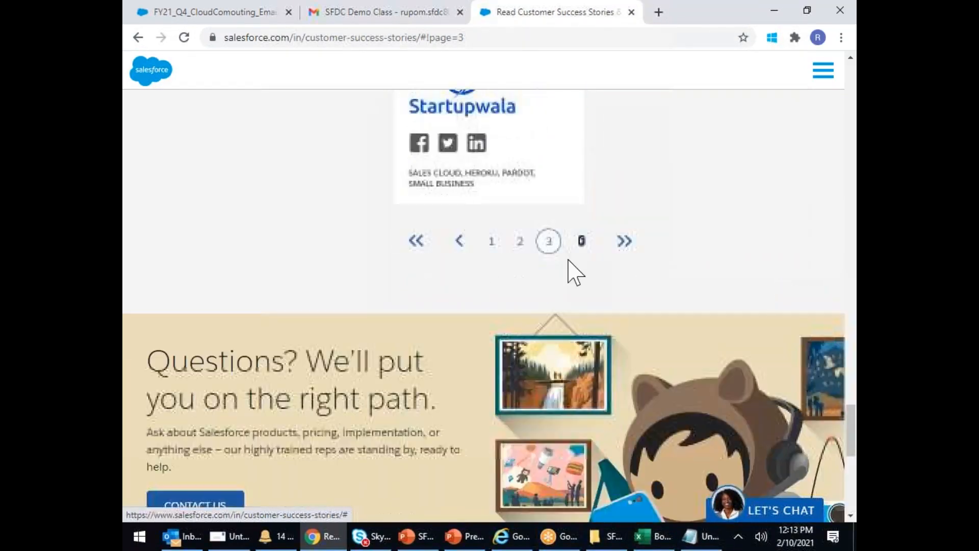
left_click(581, 242)
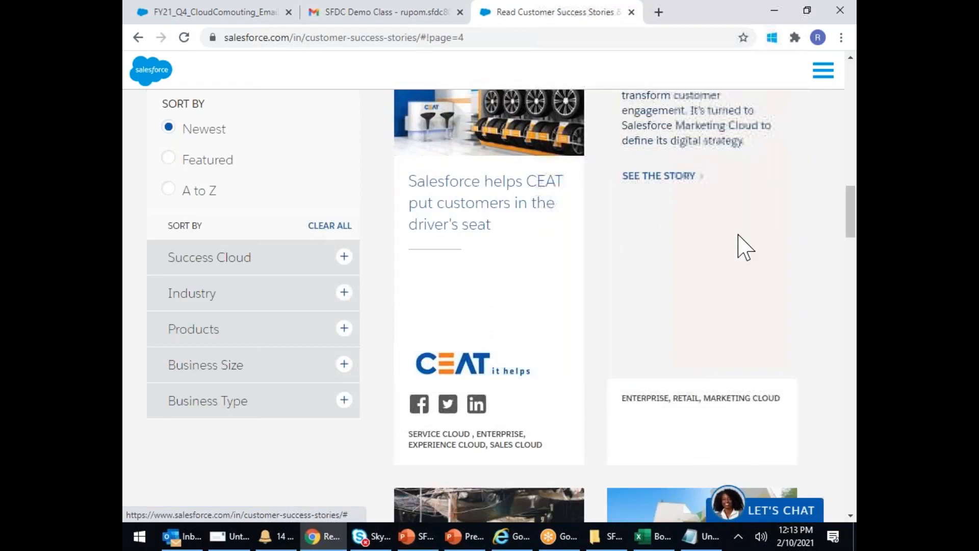
scroll(738, 235, "down", 4)
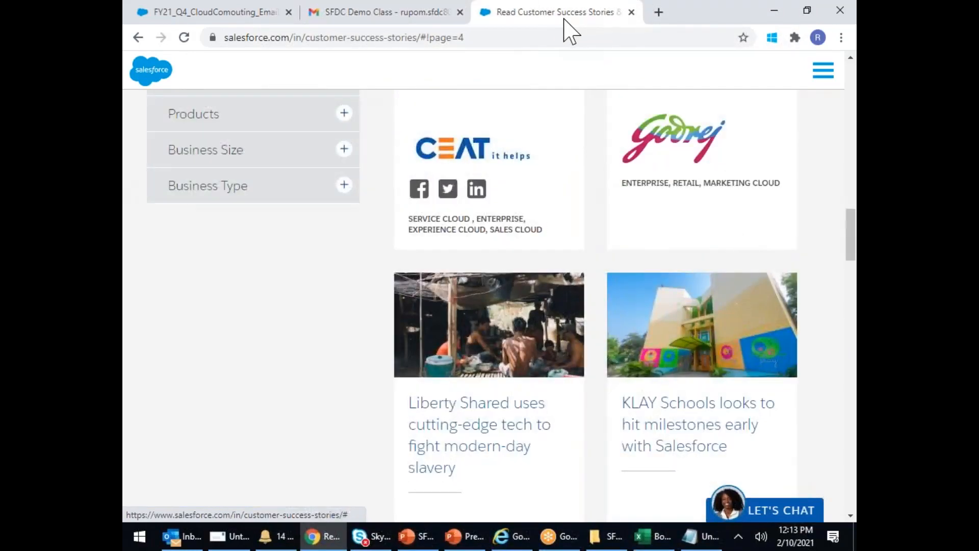